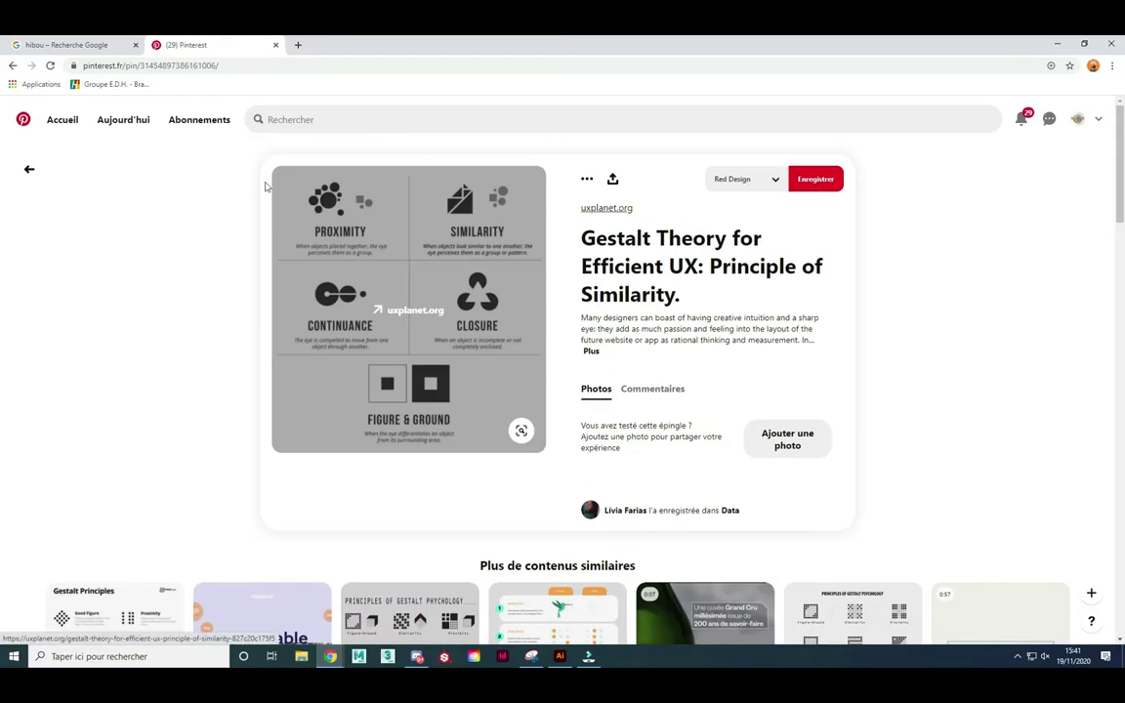
- Search Pinterest for 'logotype' to get a grid of typographic logo pins
{"action": "left_click", "coordinate": [310, 118]}
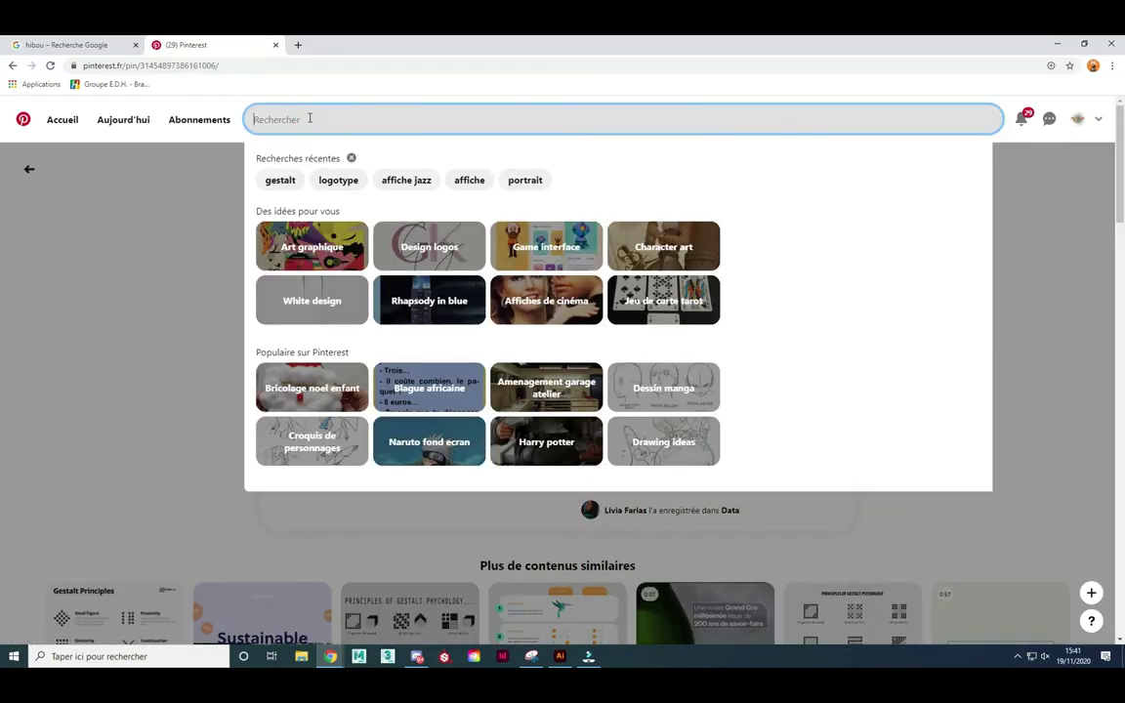
{"action": "type", "text": "logotype"}
{"action": "key", "text": "Return"}
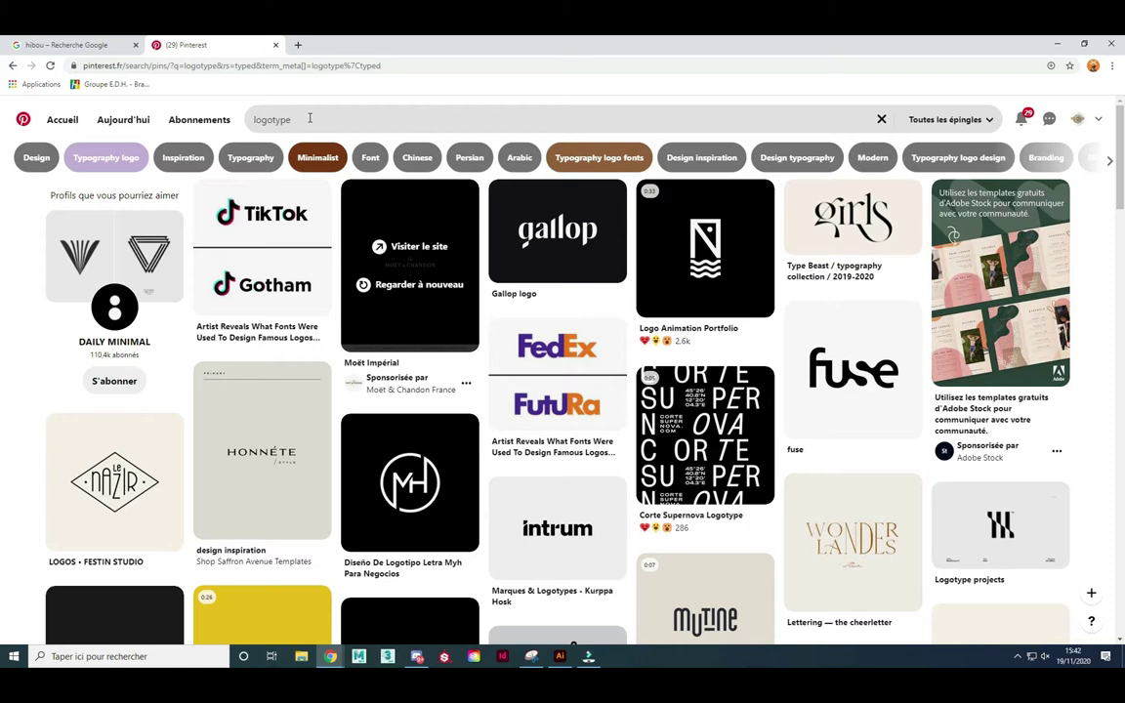
{"action": "mouse_move", "coordinate": [115, 483]}
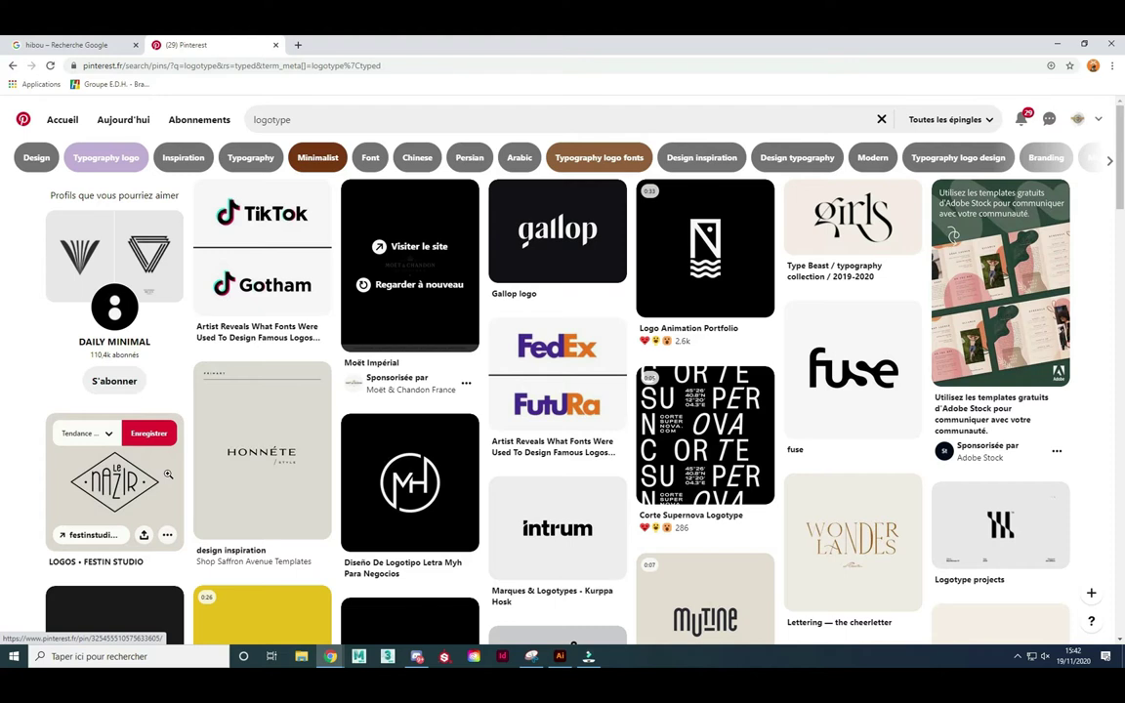
{"action": "scroll", "coordinate": [390, 469], "scroll_direction": "down", "scroll_amount": 5}
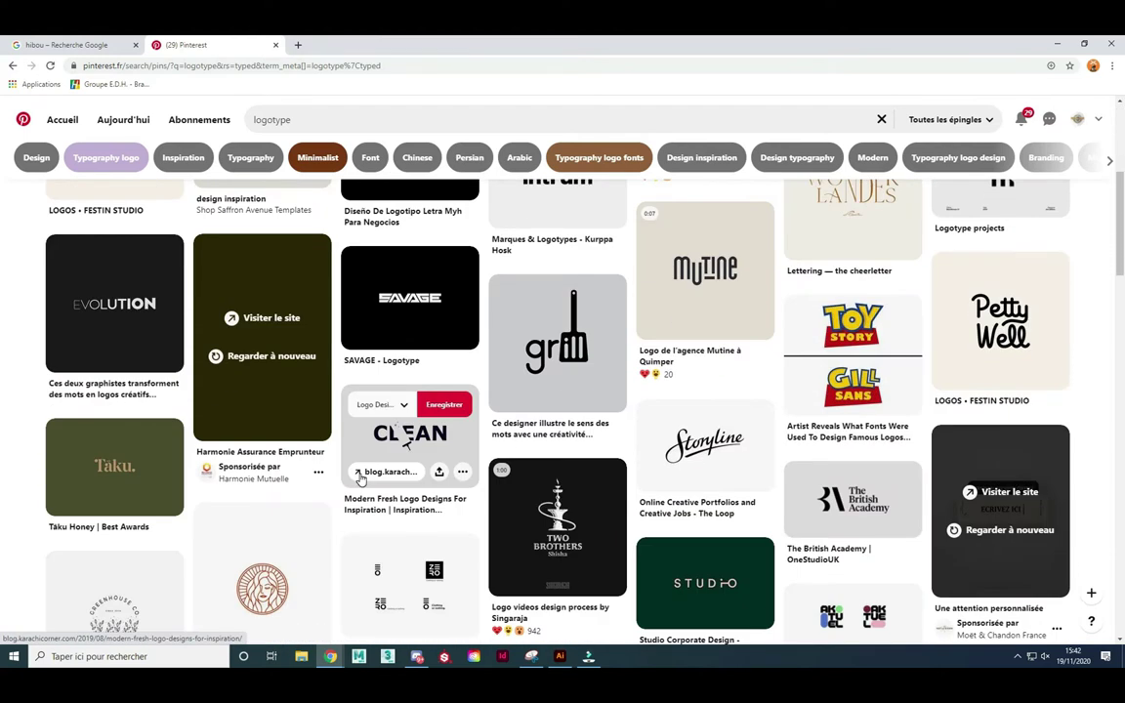
{"action": "scroll", "coordinate": [359, 478], "scroll_direction": "down", "scroll_amount": 3}
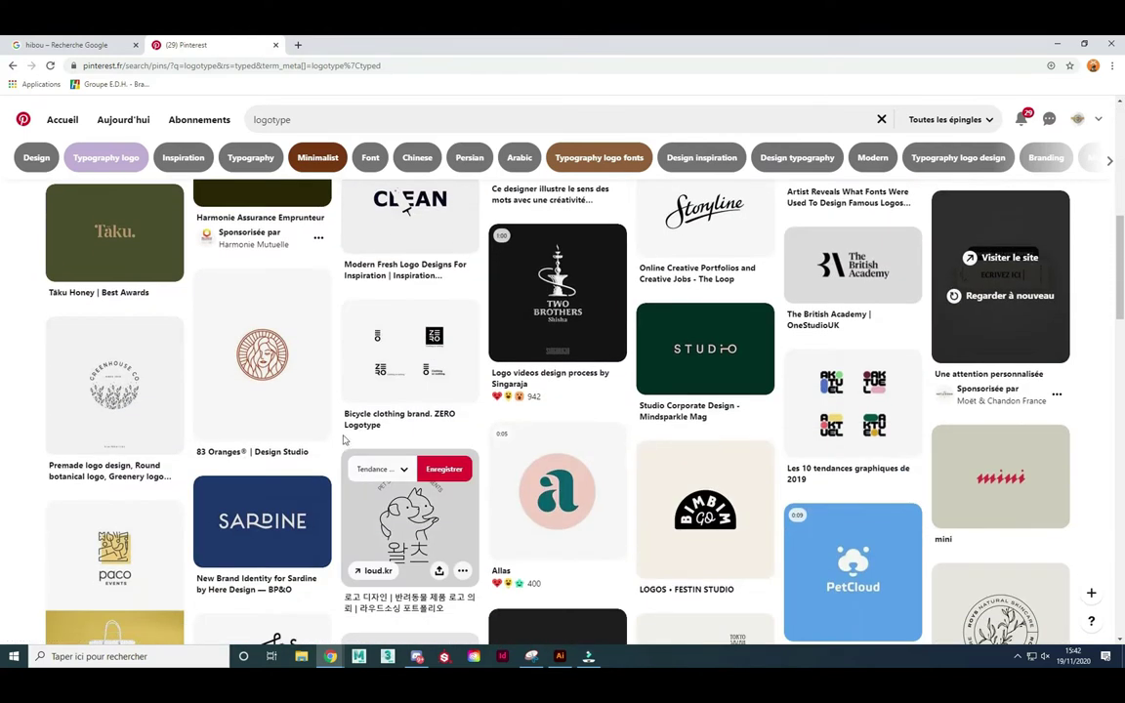
{"action": "scroll", "coordinate": [362, 478], "scroll_direction": "down", "scroll_amount": 2}
{"action": "scroll", "coordinate": [368, 454], "scroll_direction": "down", "scroll_amount": 2}
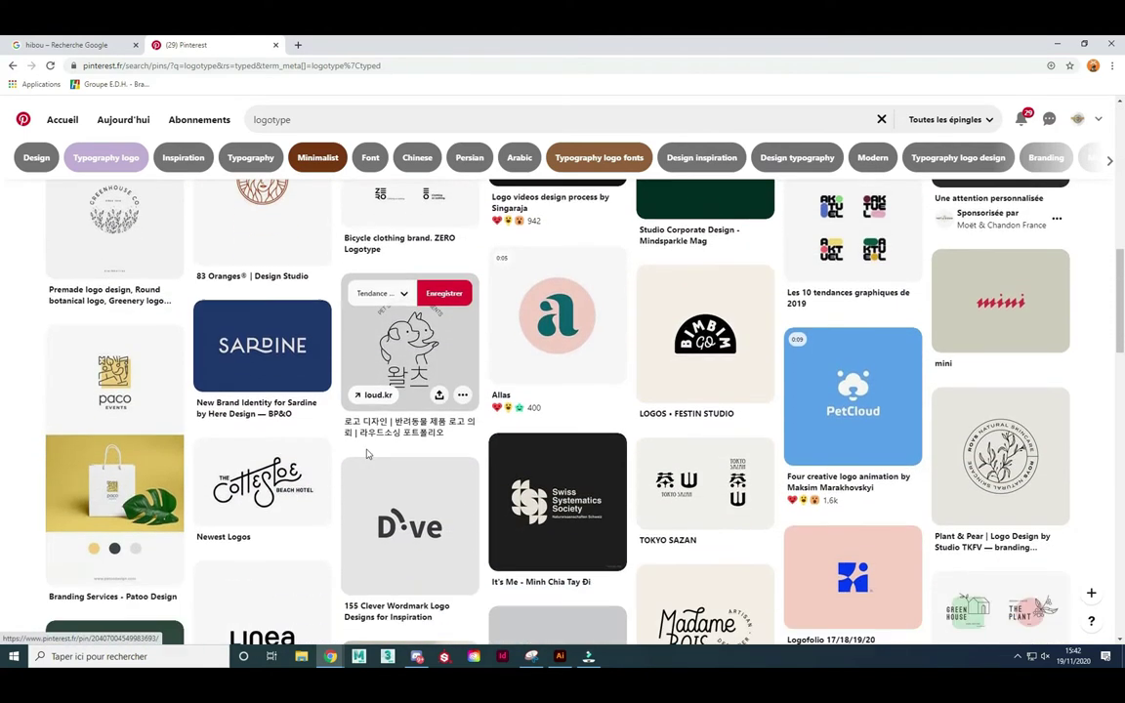
{"action": "scroll", "coordinate": [334, 468], "scroll_direction": "down", "scroll_amount": 2}
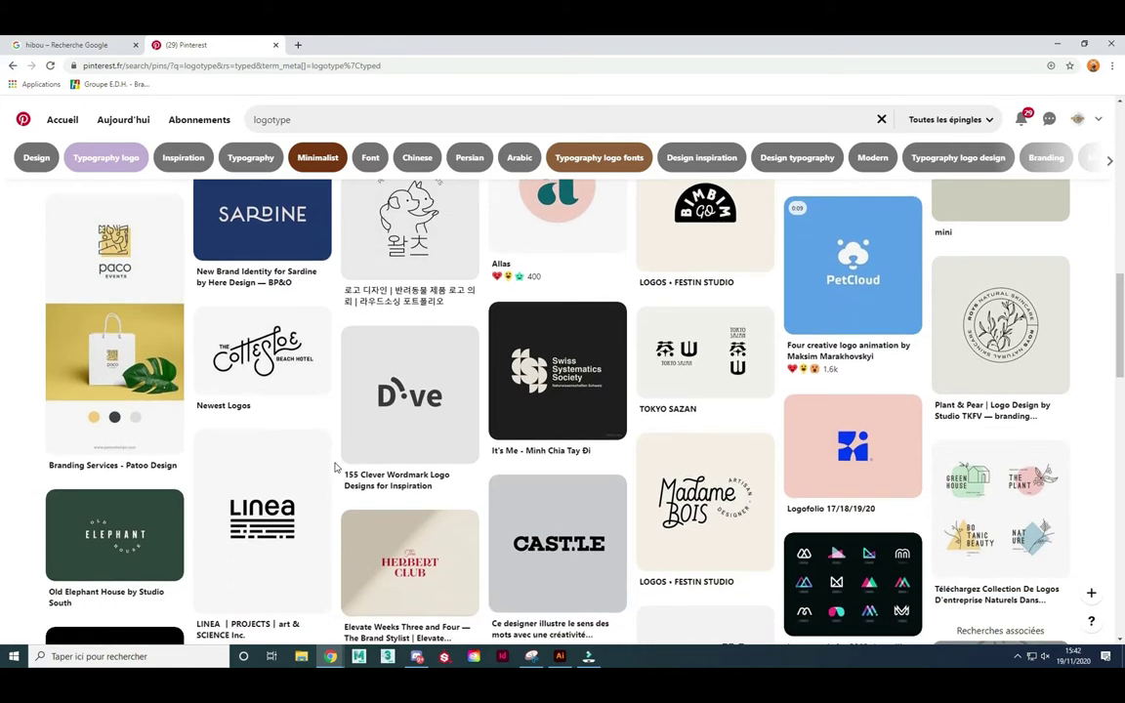
{"action": "scroll", "coordinate": [334, 467], "scroll_direction": "down", "scroll_amount": 1}
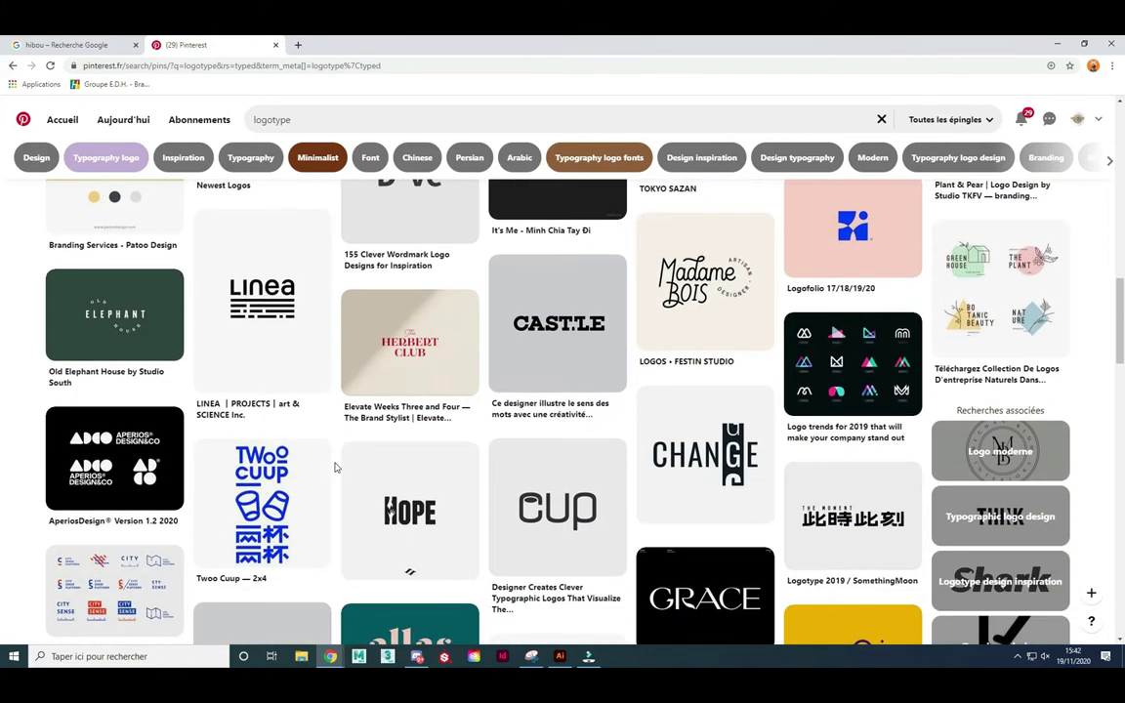
{"action": "scroll", "coordinate": [334, 468], "scroll_direction": "down", "scroll_amount": 1}
{"action": "scroll", "coordinate": [334, 468], "scroll_direction": "down", "scroll_amount": 3}
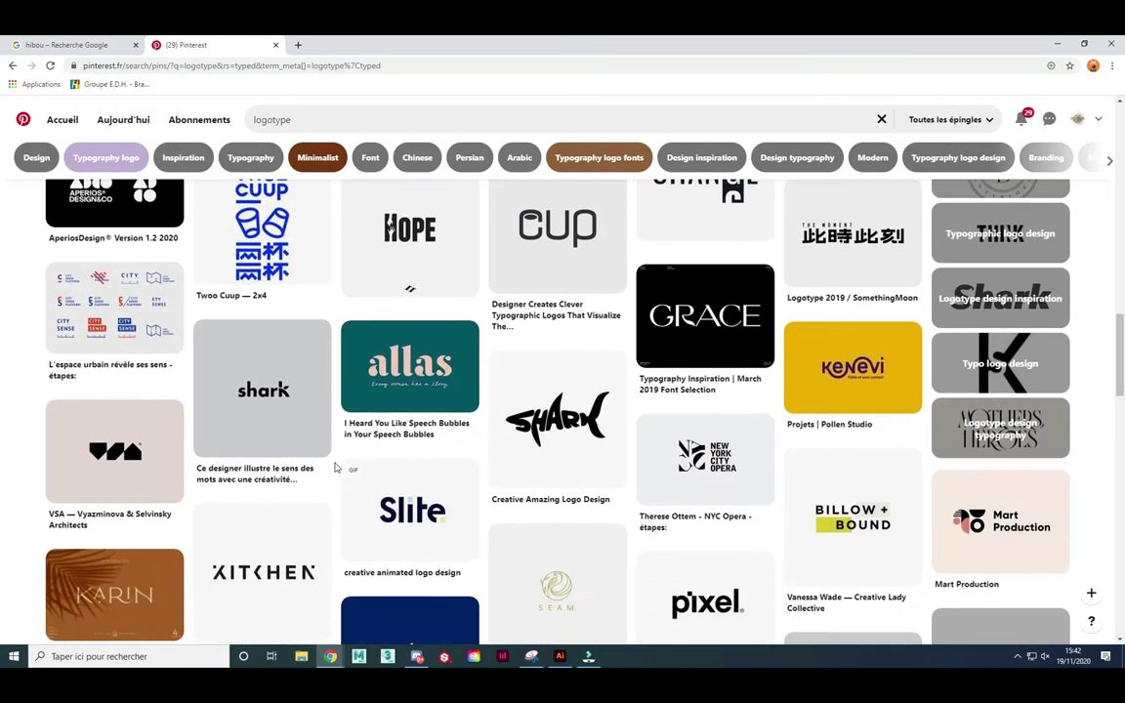
{"action": "scroll", "coordinate": [420, 448], "scroll_direction": "down", "scroll_amount": 1}
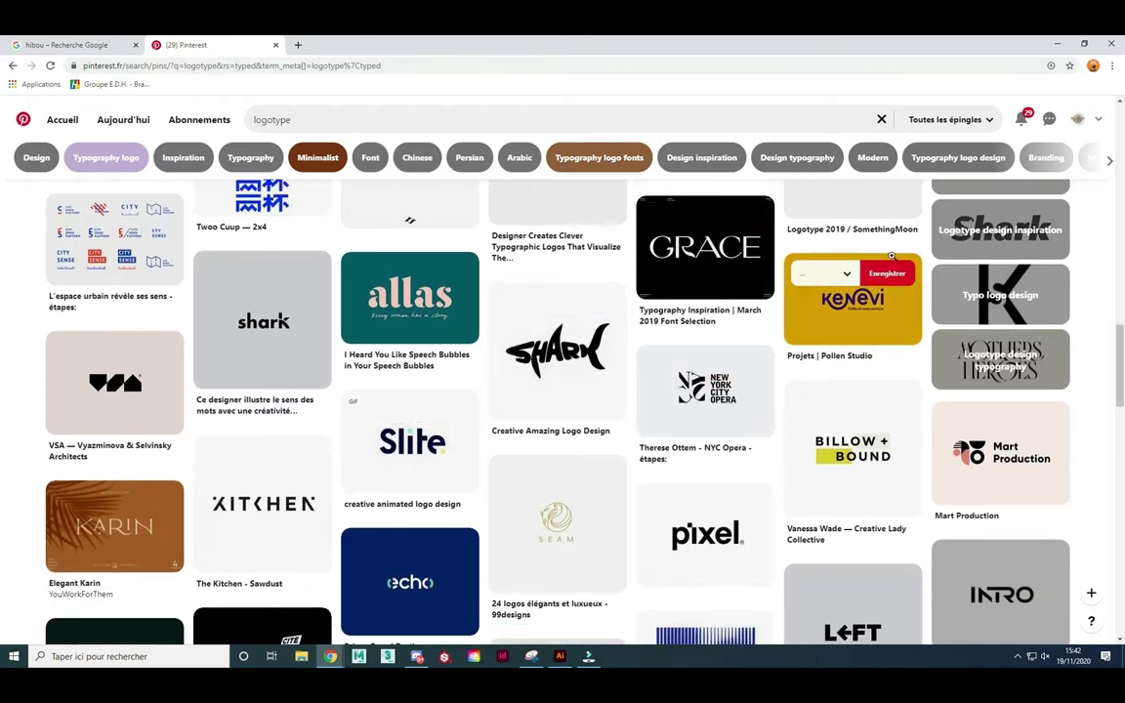
{"action": "mouse_move", "coordinate": [852, 367]}
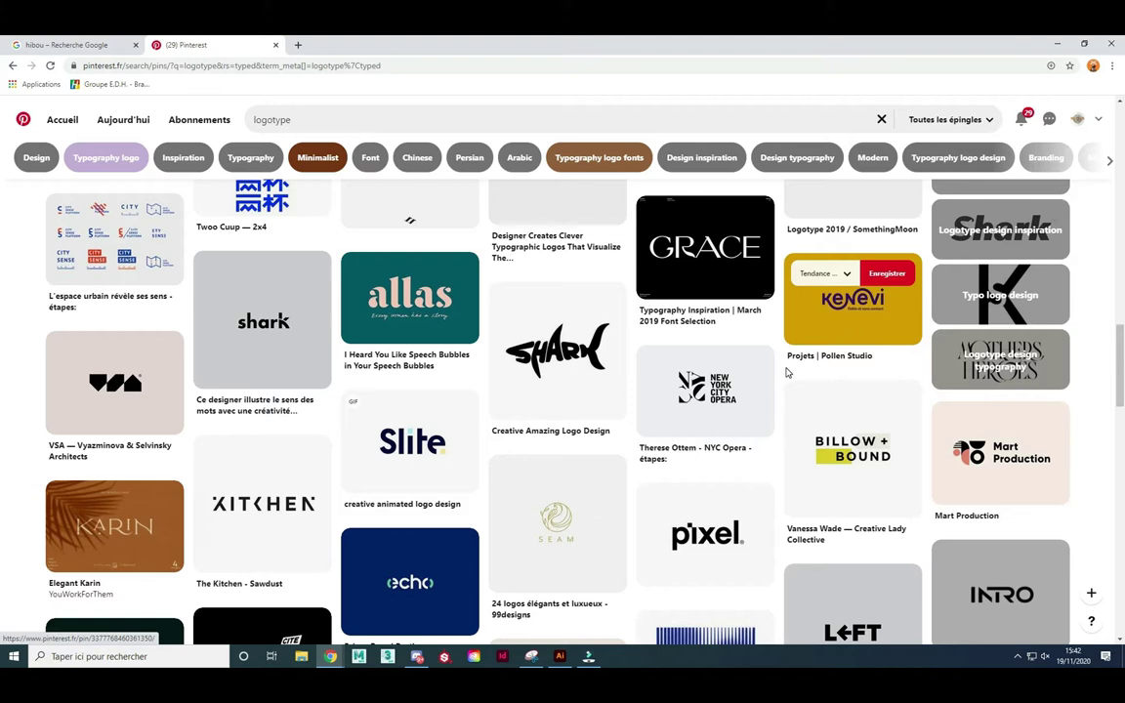
{"action": "scroll", "coordinate": [526, 390], "scroll_direction": "down", "scroll_amount": 1}
{"action": "scroll", "coordinate": [518, 390], "scroll_direction": "down", "scroll_amount": 2}
{"action": "scroll", "coordinate": [499, 394], "scroll_direction": "down", "scroll_amount": 1}
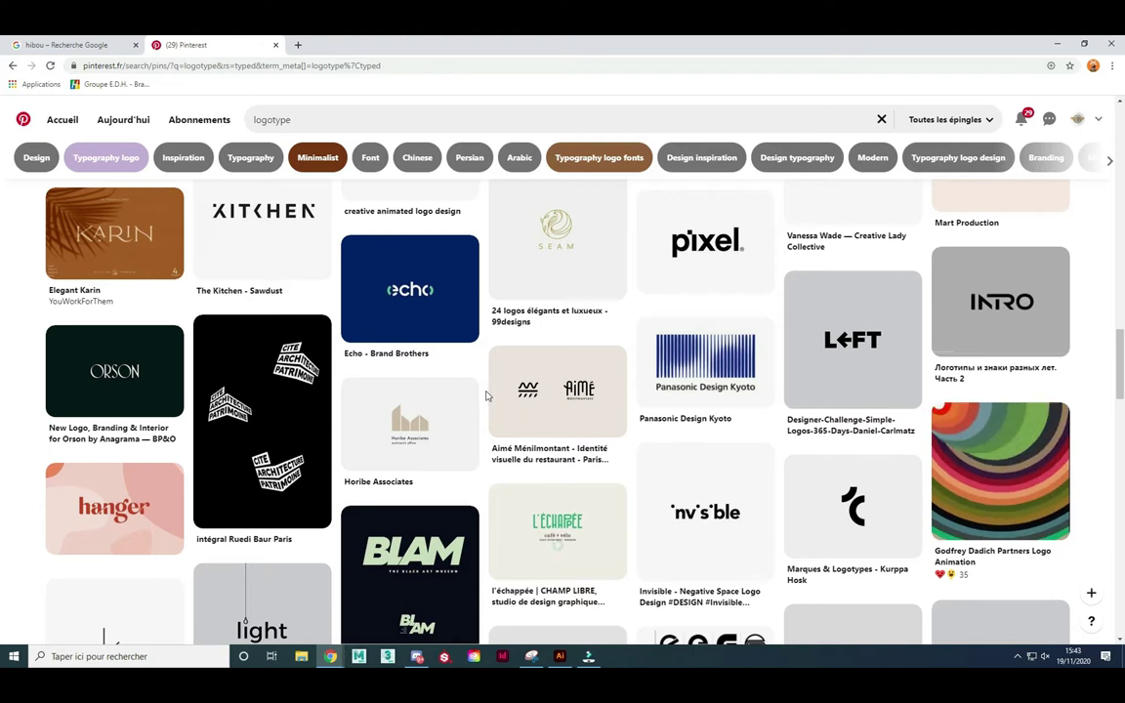
{"action": "scroll", "coordinate": [487, 396], "scroll_direction": "down", "scroll_amount": 2}
{"action": "scroll", "coordinate": [486, 396], "scroll_direction": "down", "scroll_amount": 1}
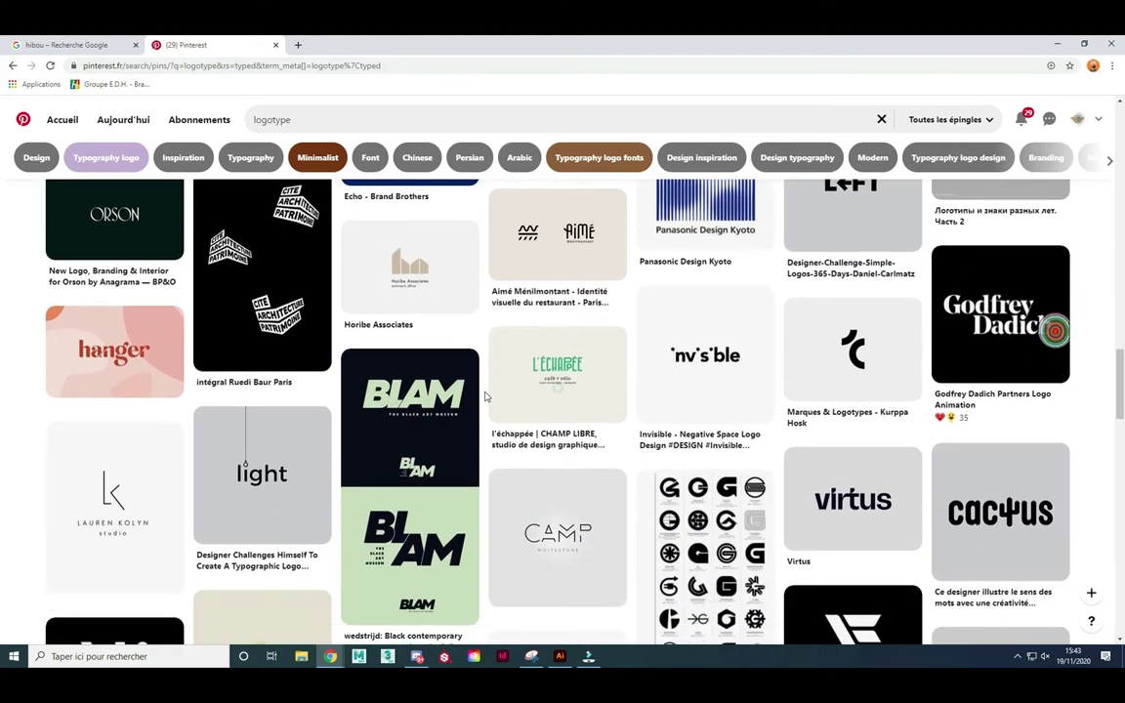
{"action": "scroll", "coordinate": [487, 397], "scroll_direction": "down", "scroll_amount": 1}
{"action": "scroll", "coordinate": [486, 398], "scroll_direction": "down", "scroll_amount": 1}
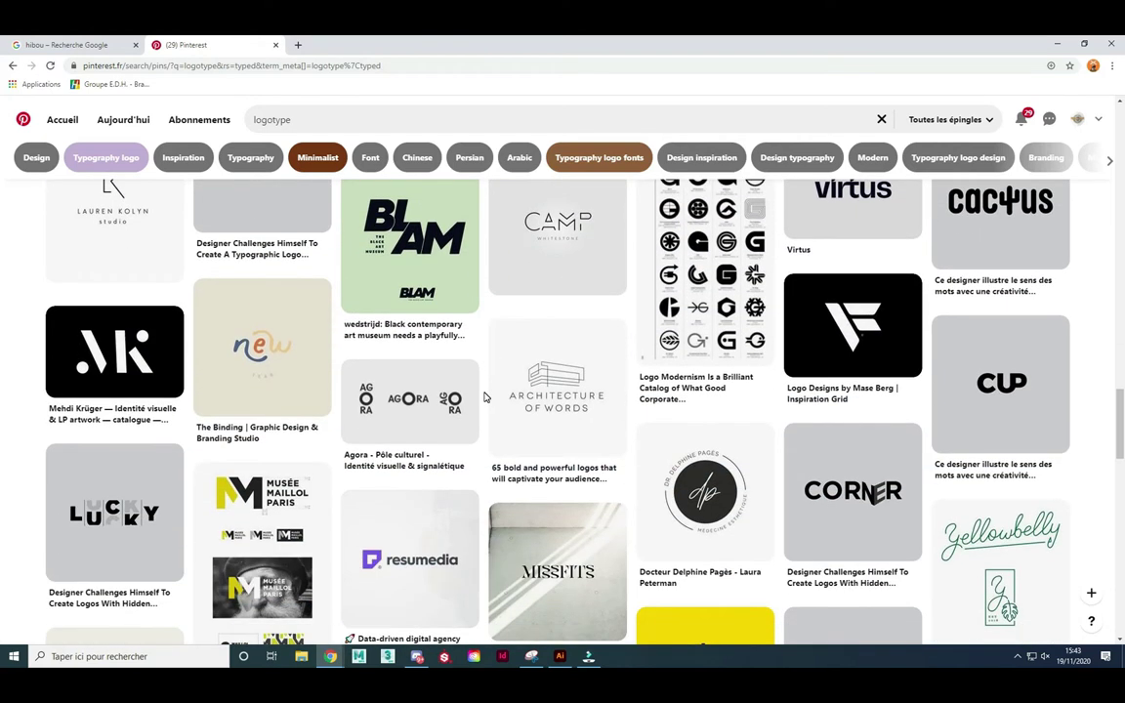
{"action": "scroll", "coordinate": [485, 397], "scroll_direction": "down", "scroll_amount": 1}
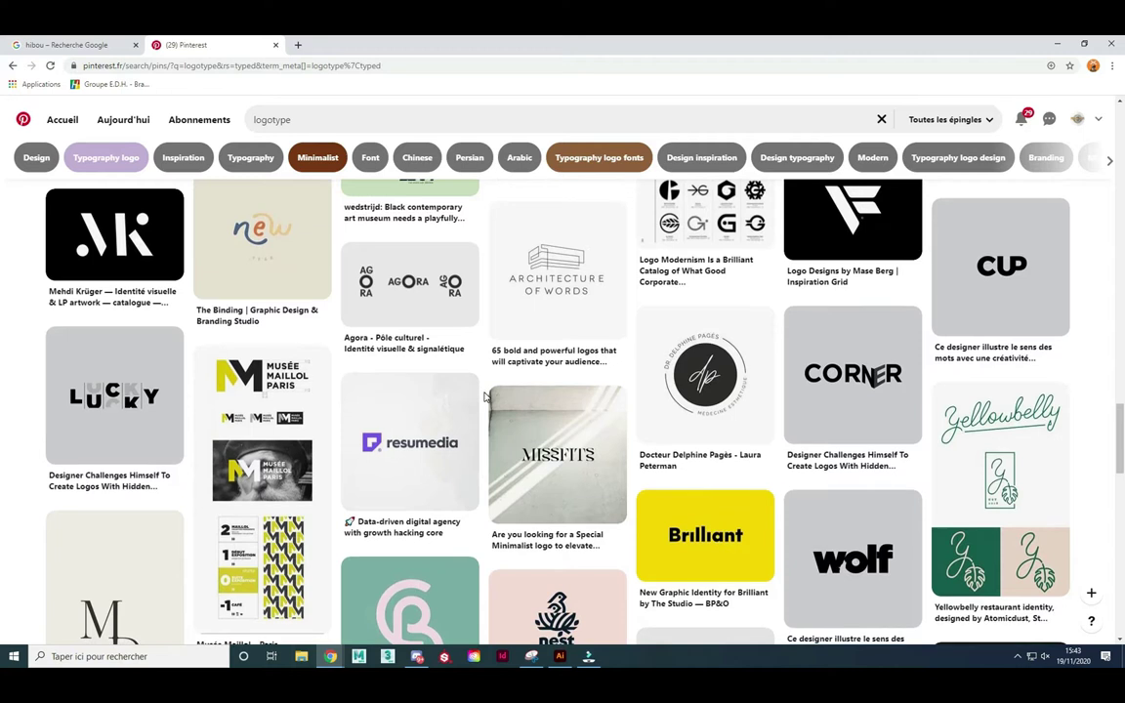
{"action": "scroll", "coordinate": [484, 395], "scroll_direction": "down", "scroll_amount": 2}
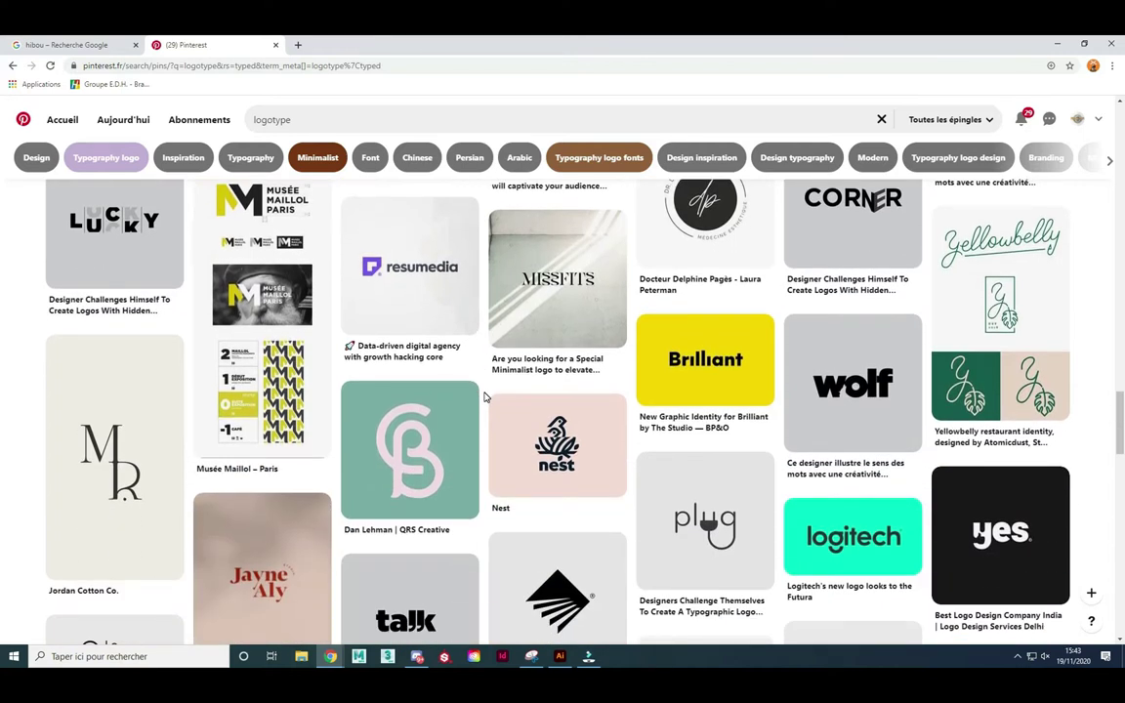
{"action": "scroll", "coordinate": [485, 397], "scroll_direction": "down", "scroll_amount": 2}
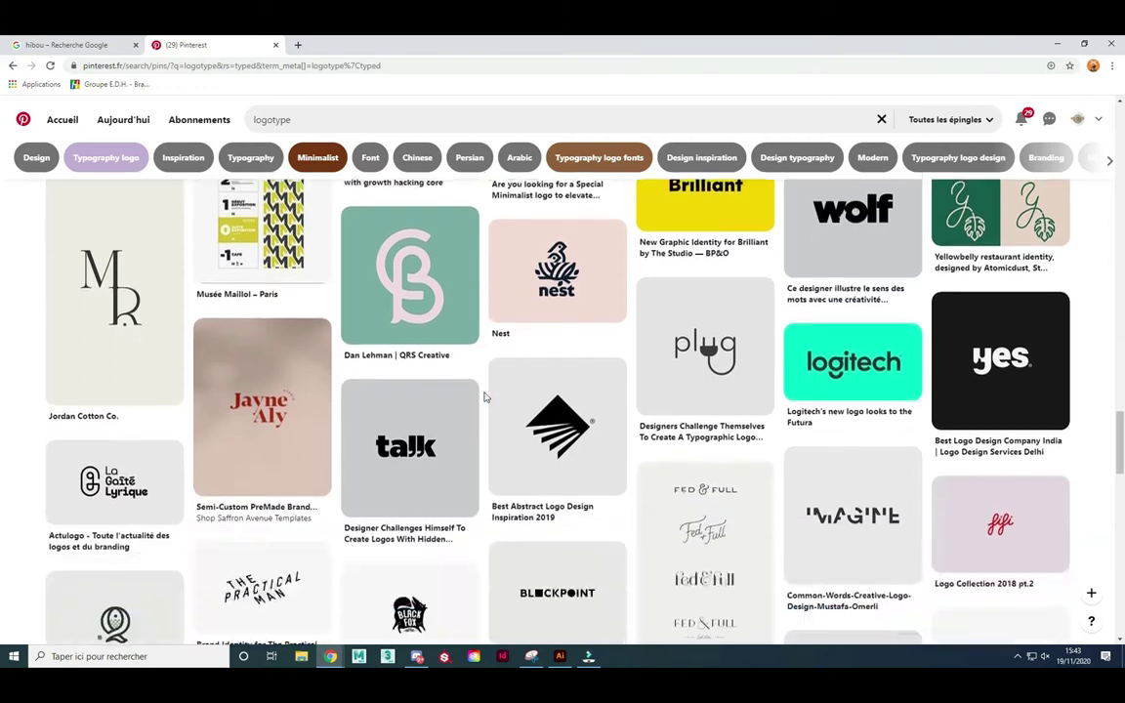
{"action": "scroll", "coordinate": [484, 397], "scroll_direction": "down", "scroll_amount": 1}
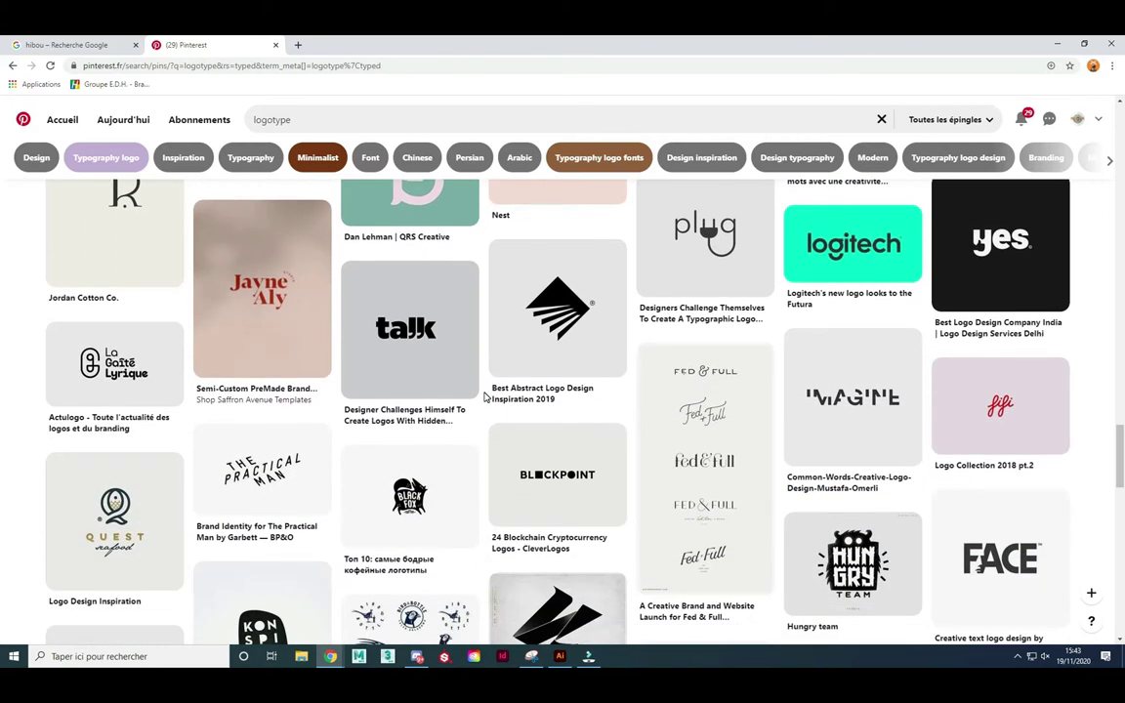
{"action": "scroll", "coordinate": [484, 397], "scroll_direction": "down", "scroll_amount": 1}
{"action": "scroll", "coordinate": [485, 397], "scroll_direction": "down", "scroll_amount": 1}
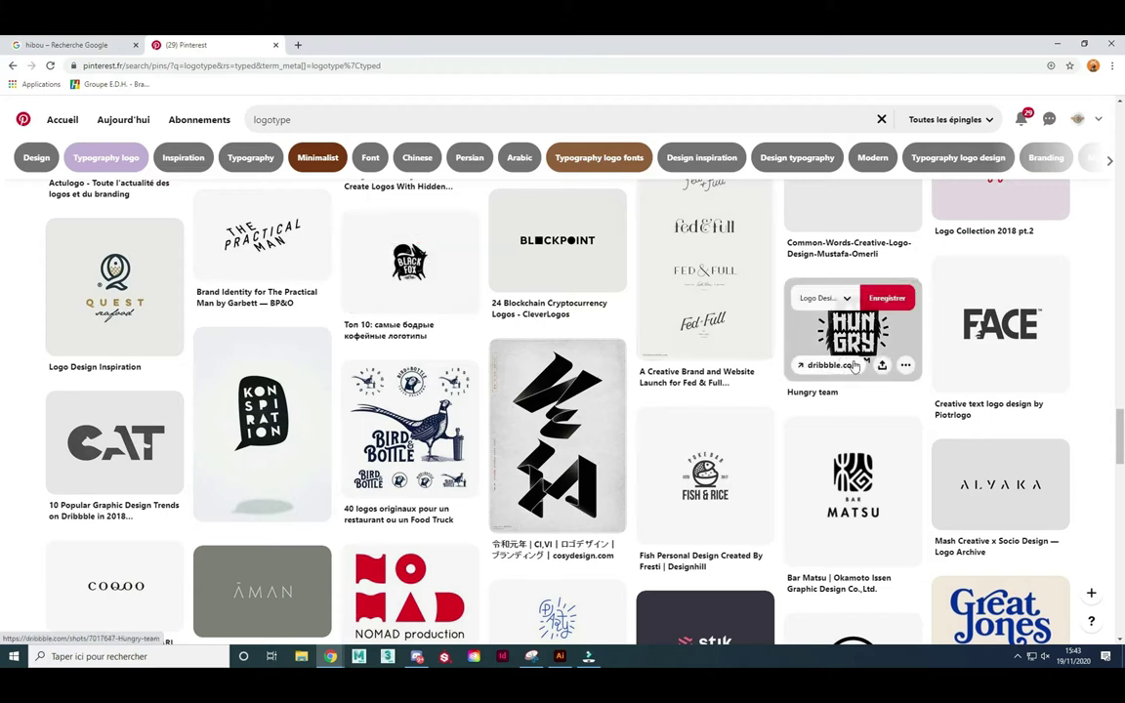
{"action": "mouse_move", "coordinate": [558, 428]}
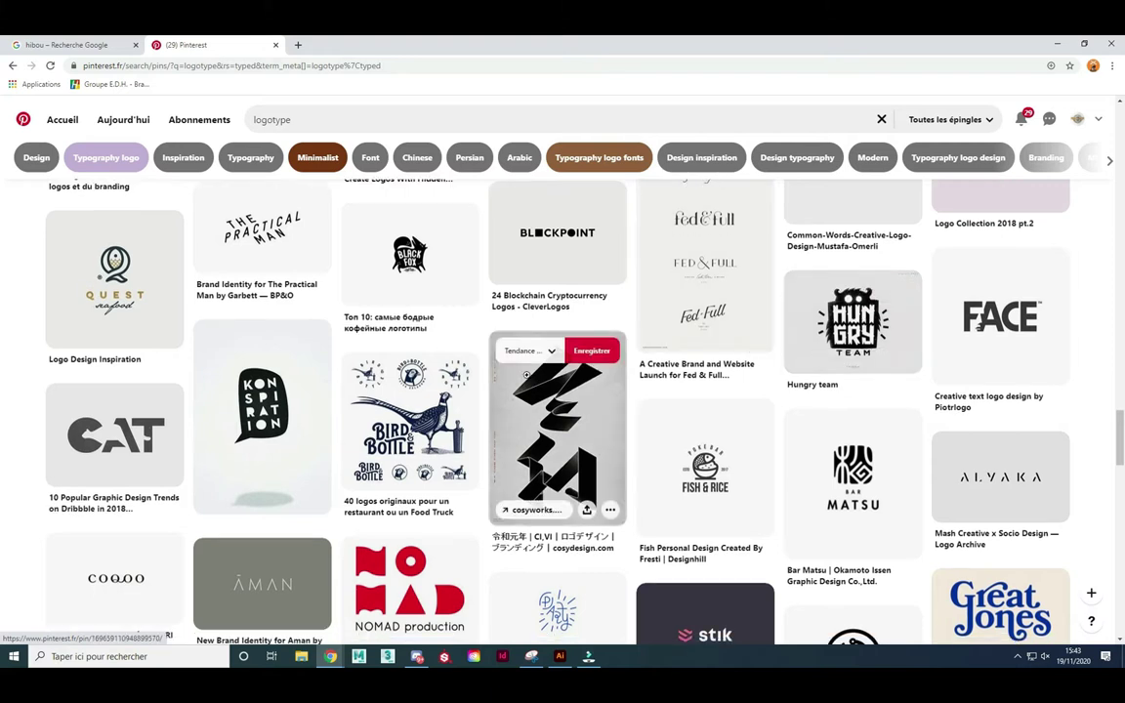
{"action": "scroll", "coordinate": [532, 390], "scroll_direction": "down", "scroll_amount": 3}
{"action": "scroll", "coordinate": [526, 374], "scroll_direction": "down", "scroll_amount": 3}
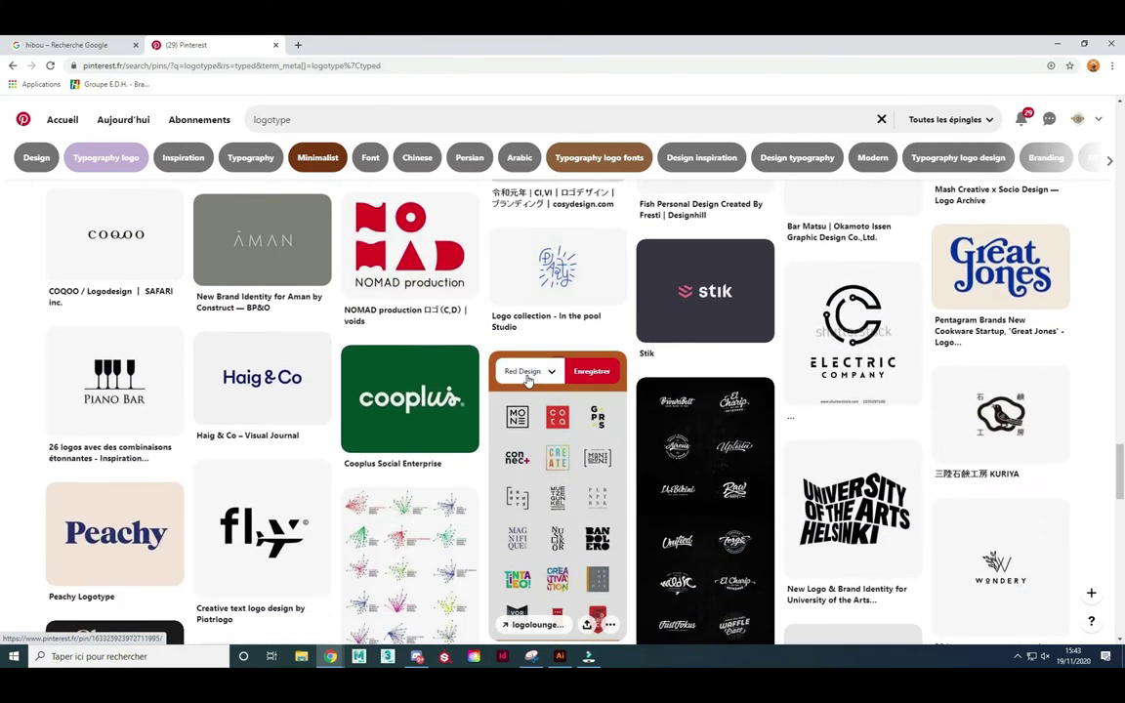
{"action": "scroll", "coordinate": [525, 379], "scroll_direction": "down", "scroll_amount": 2}
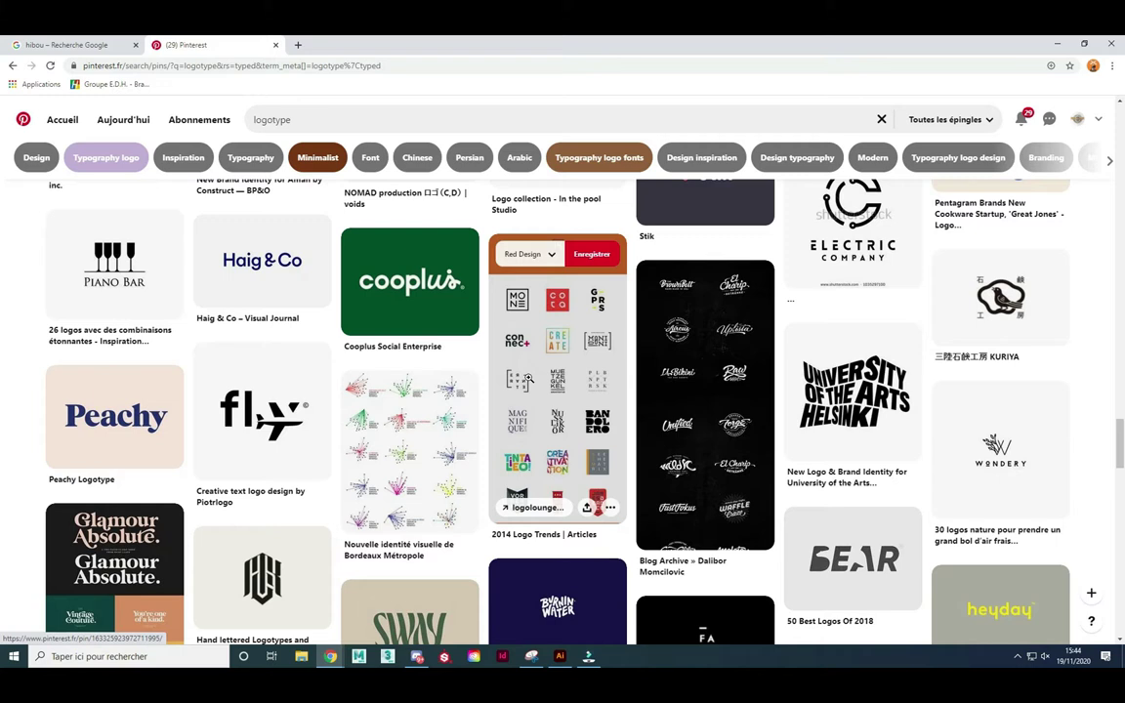
- Select the current 'logotype' query in the Pinterest search bar to replace it
{"action": "left_click", "coordinate": [309, 120]}
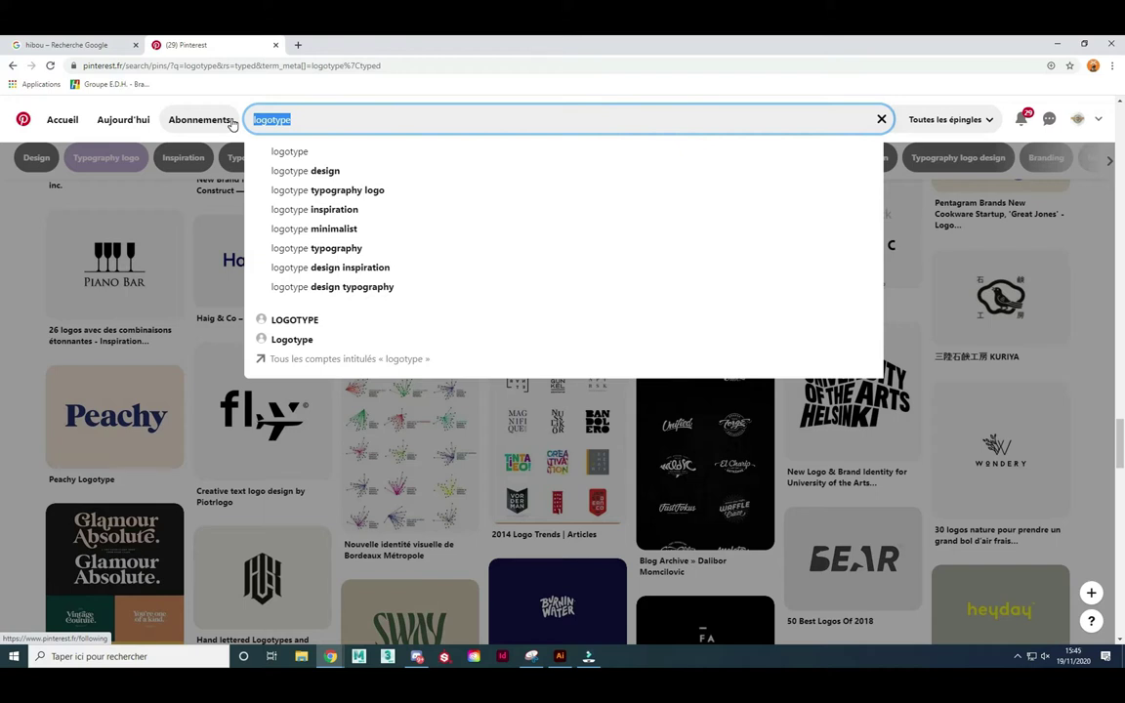
- Search Pinterest for 'iceberg' and scroll through the iceberg results
{"action": "type", "text": "iceberg"}
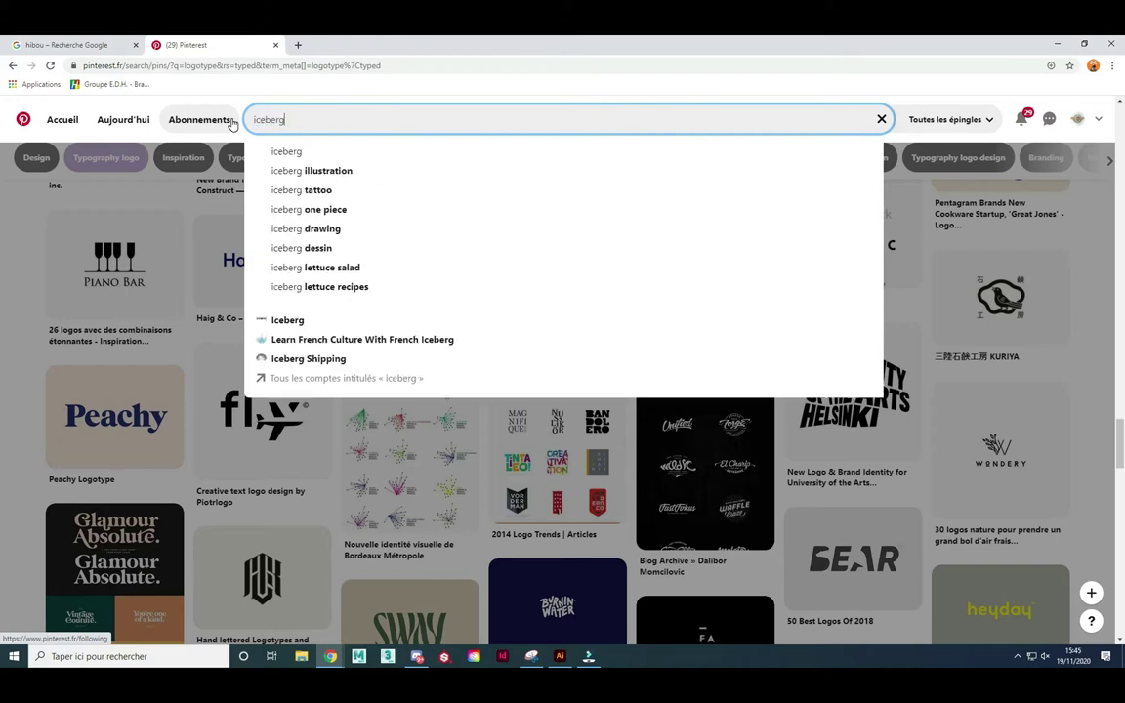
{"action": "key", "text": "Return"}
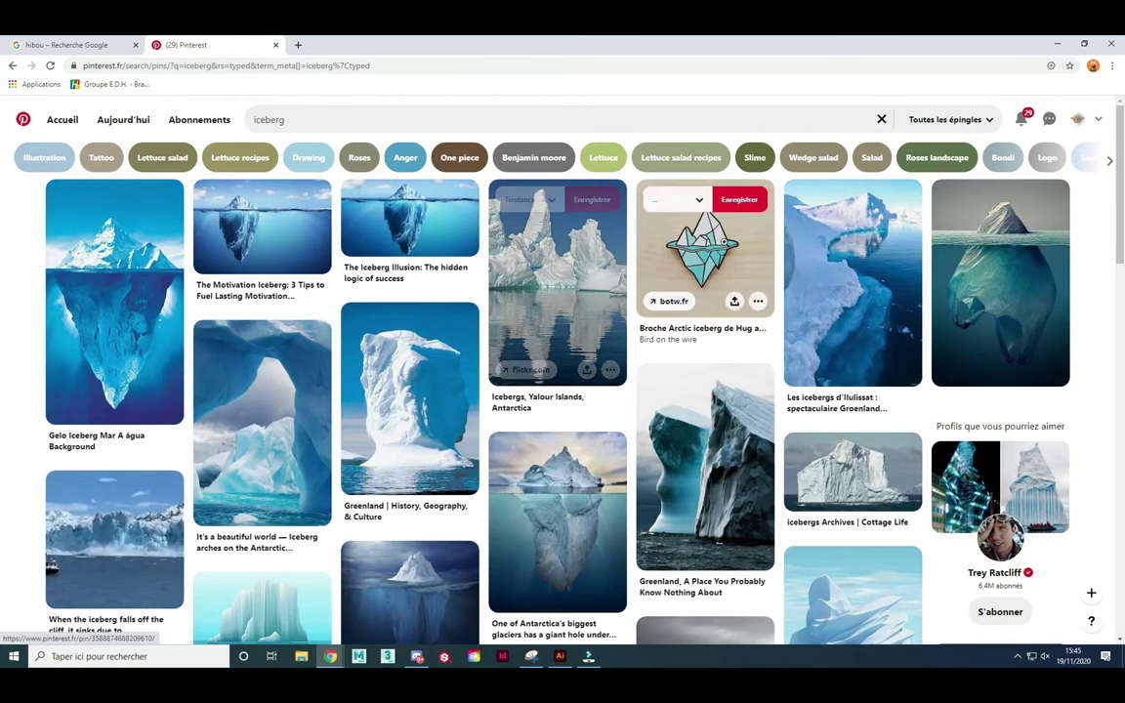
{"action": "mouse_move", "coordinate": [704, 250]}
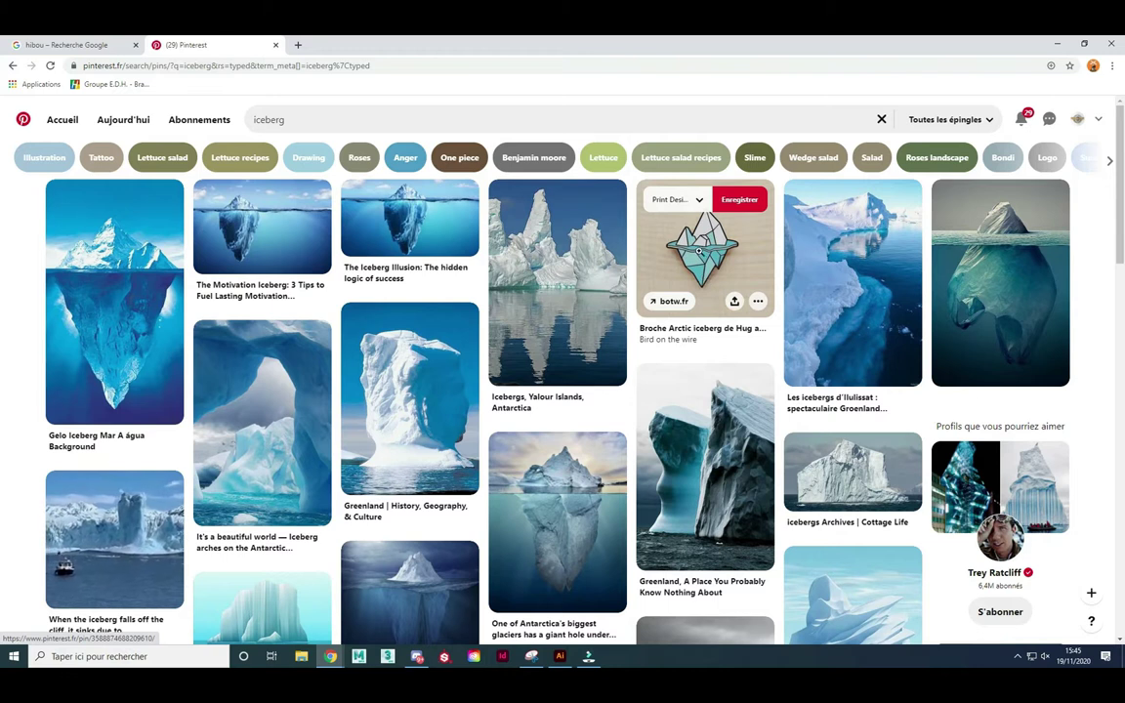
{"action": "scroll", "coordinate": [605, 302], "scroll_direction": "down", "scroll_amount": 3}
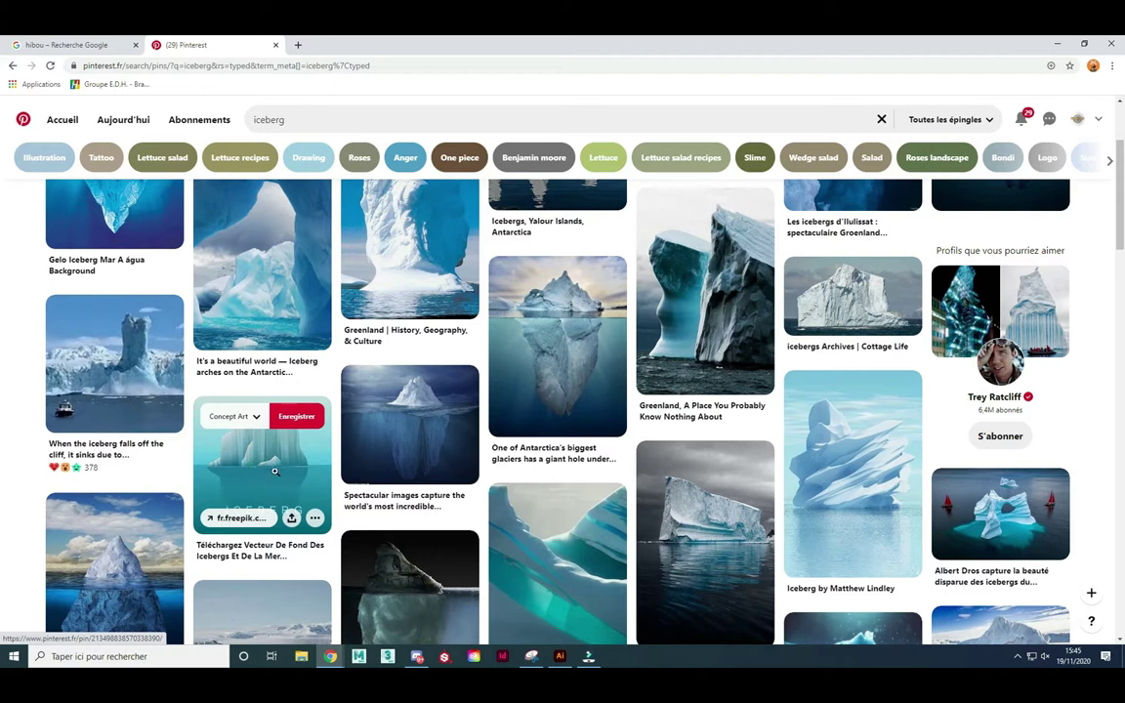
- Open the teal ICEBERG pin, copy its image and start saving it to disk
{"action": "left_click", "coordinate": [280, 474]}
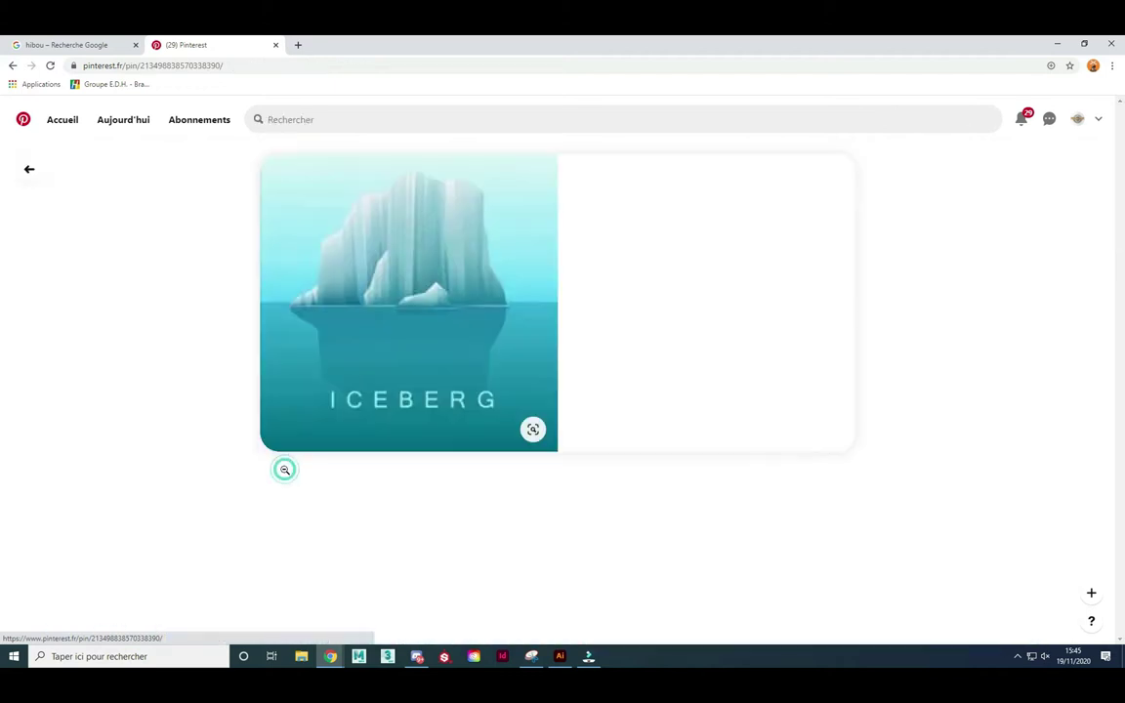
{"action": "right_click", "coordinate": [447, 275]}
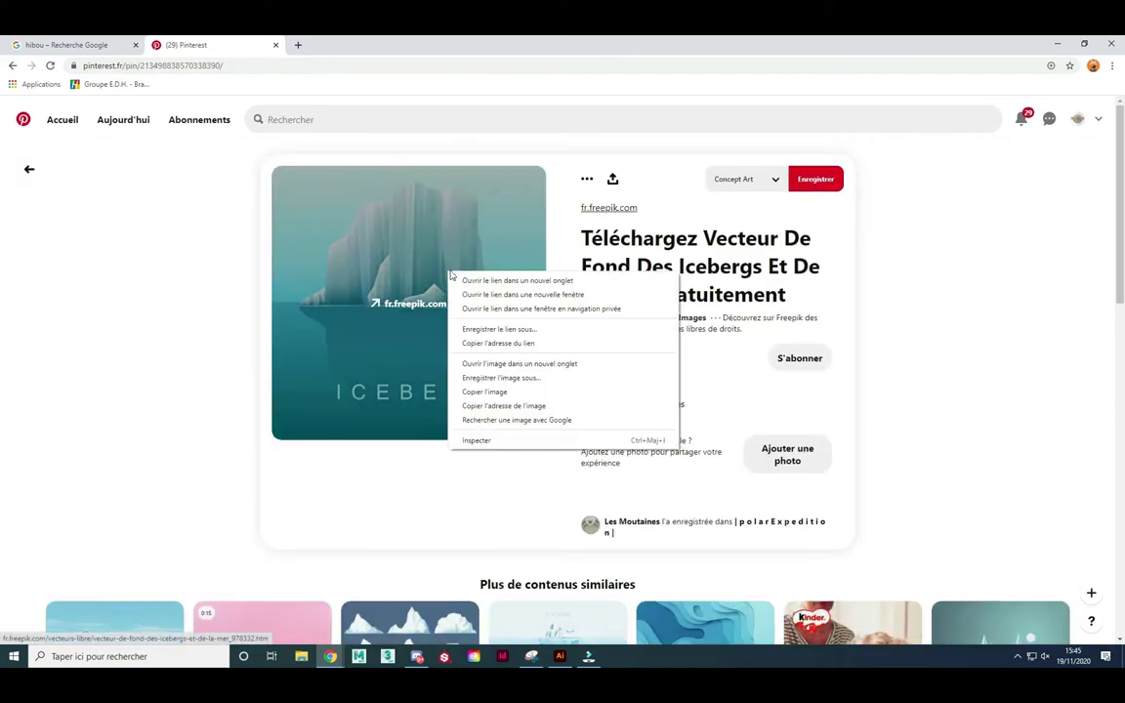
{"action": "left_click", "coordinate": [509, 392]}
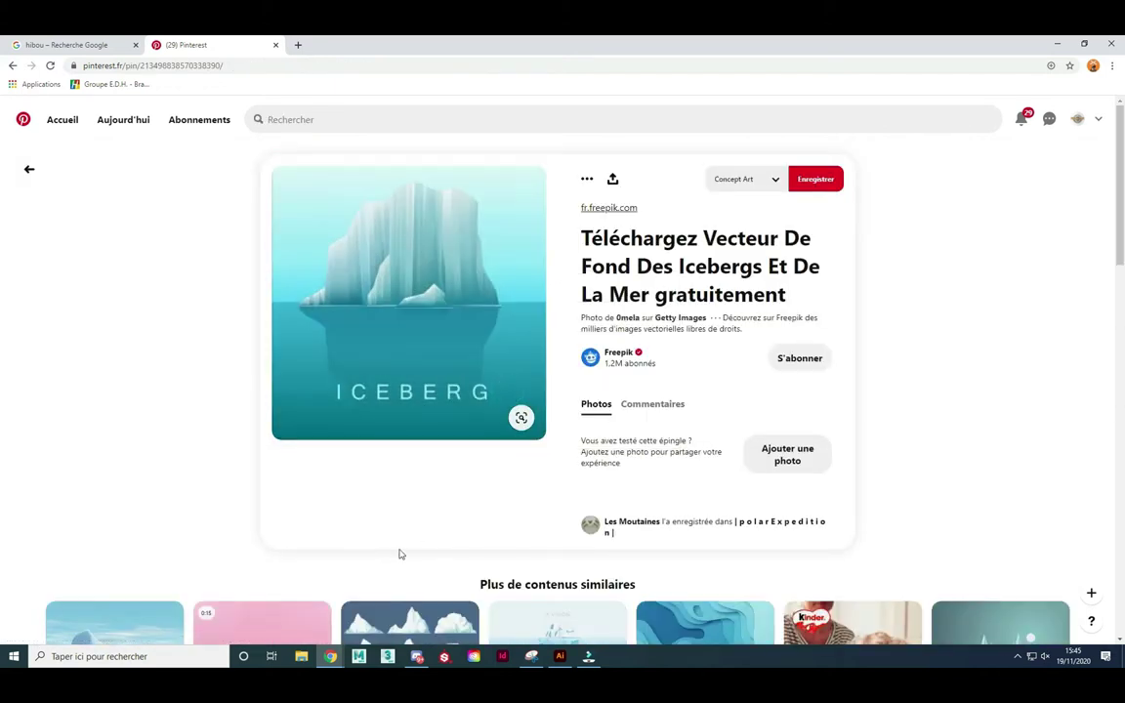
{"action": "right_click", "coordinate": [465, 353]}
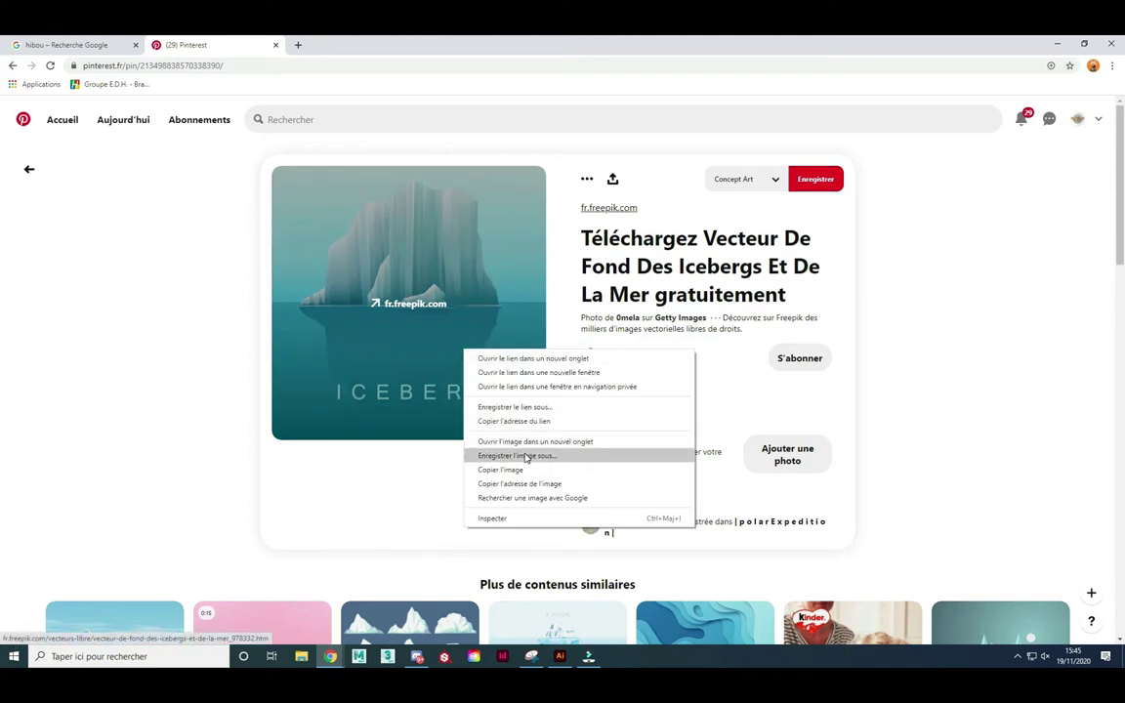
{"action": "left_click", "coordinate": [525, 455]}
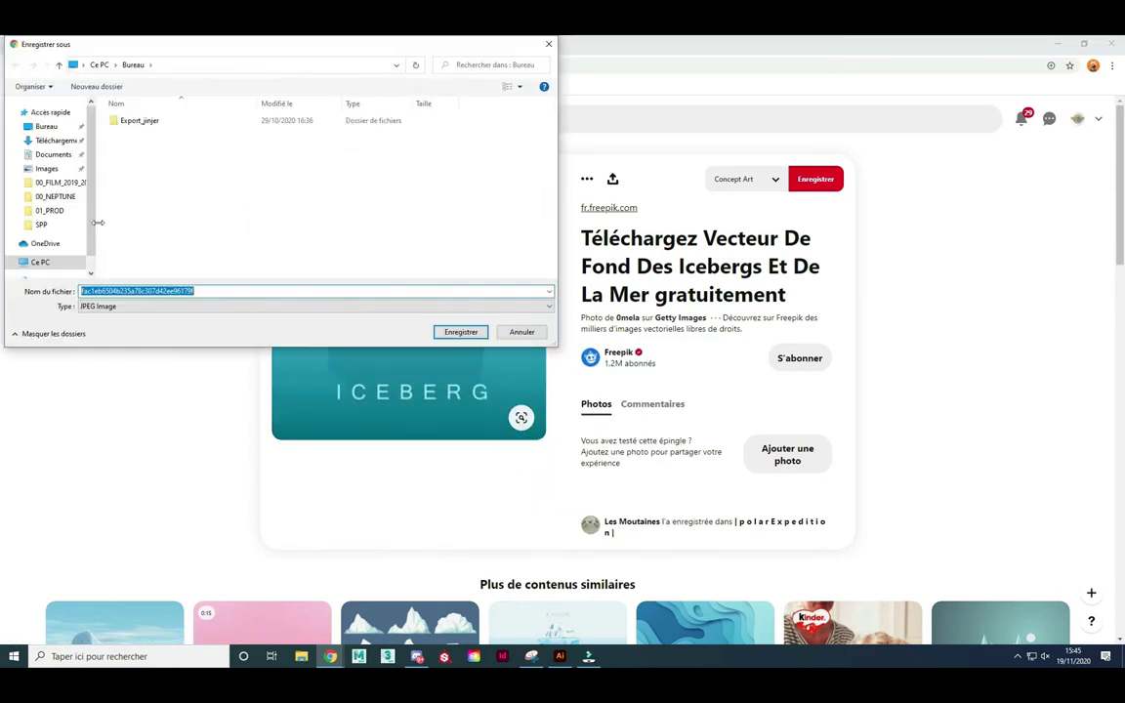
- Create a new folder named LAGARDE on the C: drive and open it as the save location
{"action": "scroll", "coordinate": [72, 226], "scroll_direction": "down", "scroll_amount": 1}
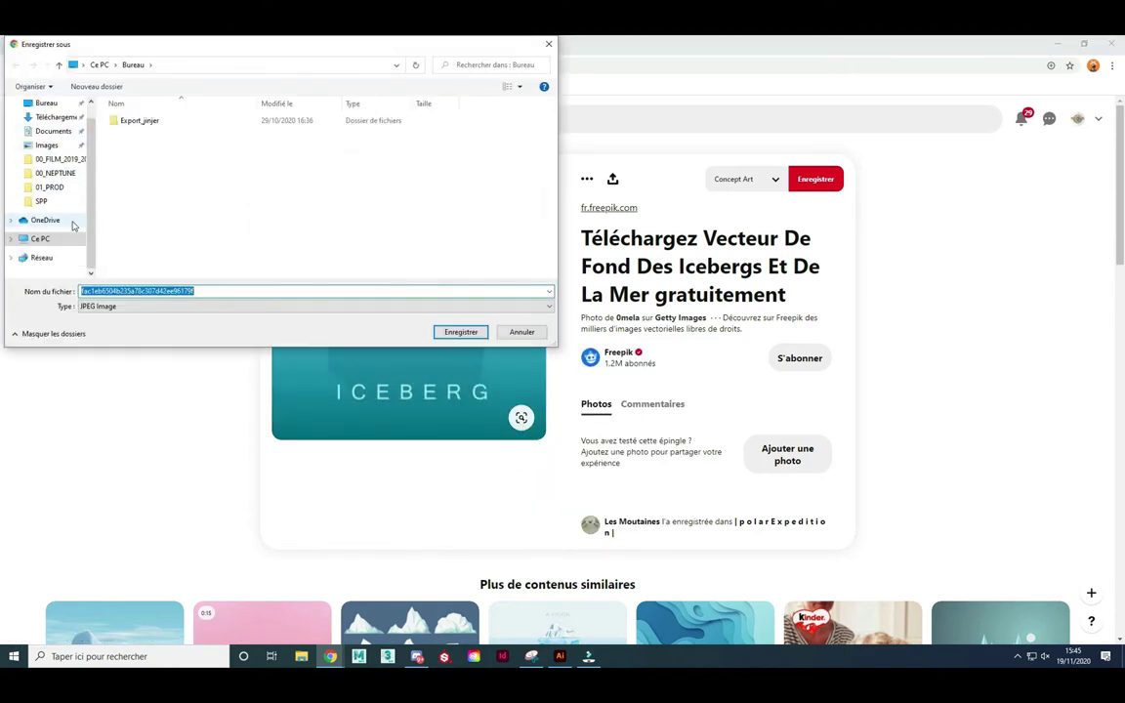
{"action": "left_click", "coordinate": [43, 238]}
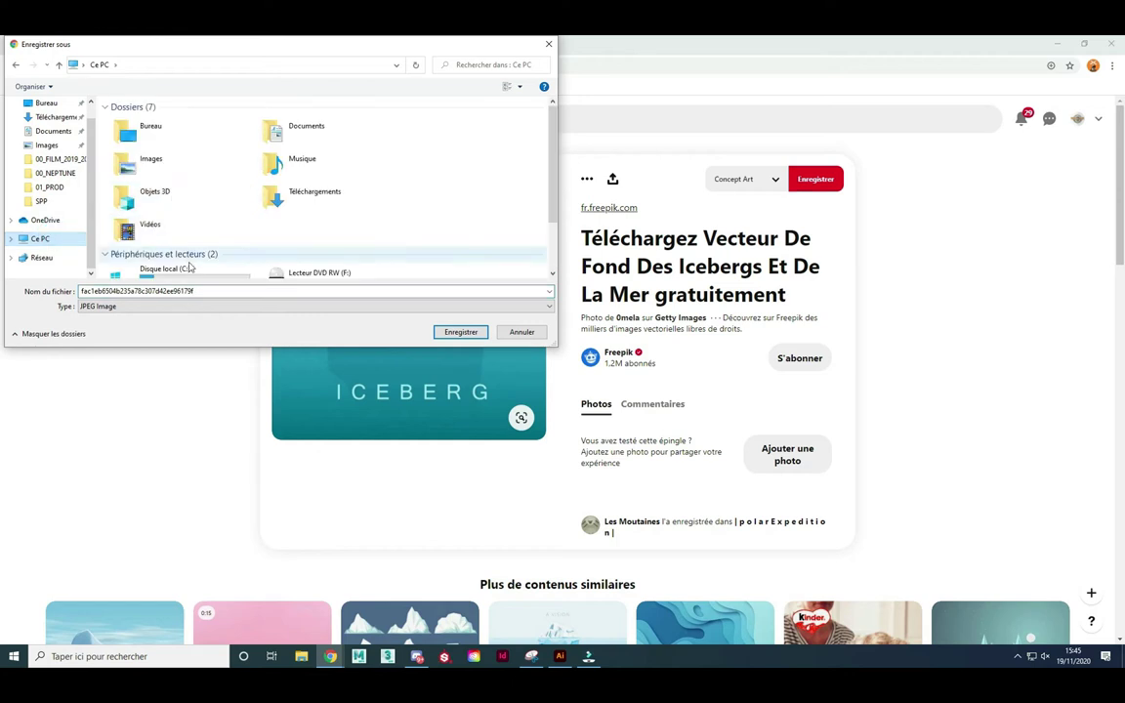
{"action": "scroll", "coordinate": [186, 244], "scroll_direction": "down", "scroll_amount": 2}
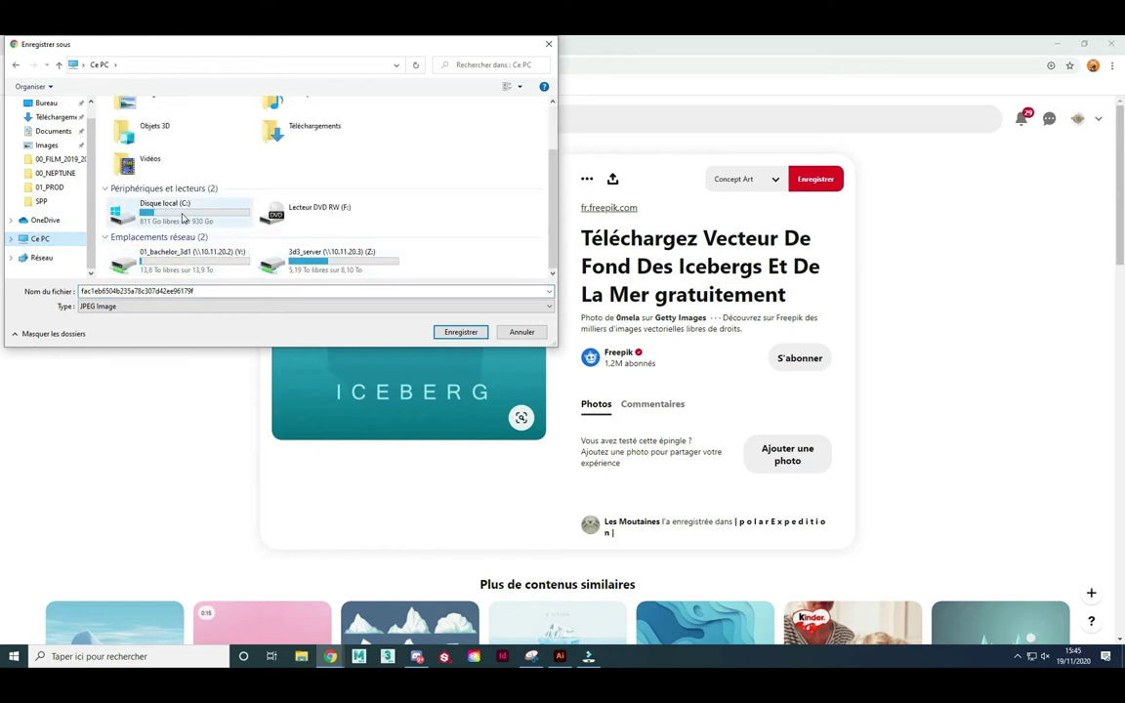
{"action": "double_click", "coordinate": [181, 217]}
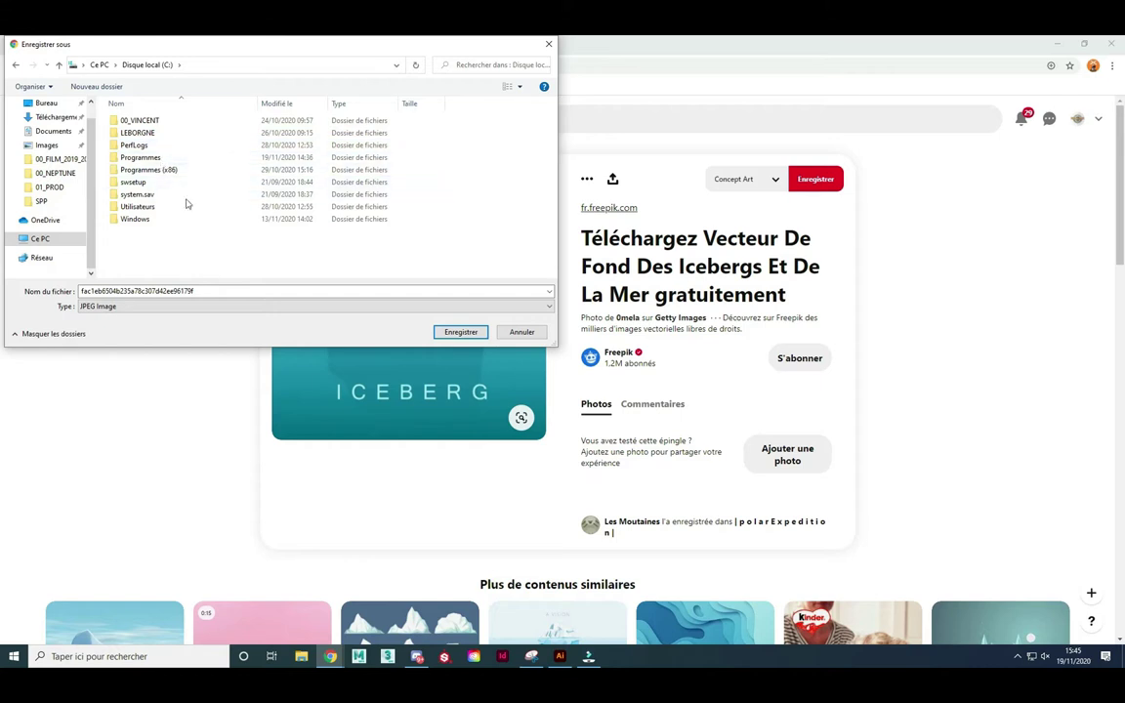
{"action": "right_click", "coordinate": [49, 246]}
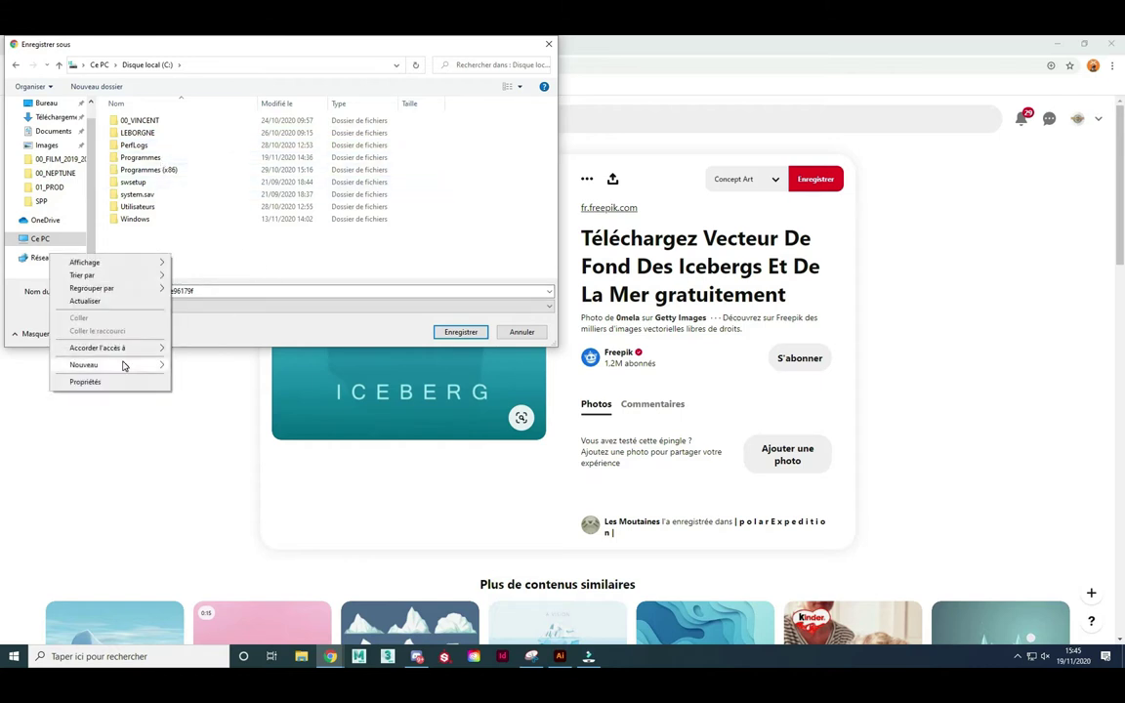
{"action": "left_click", "coordinate": [188, 363]}
{"action": "type", "text": "LAGARDE"}
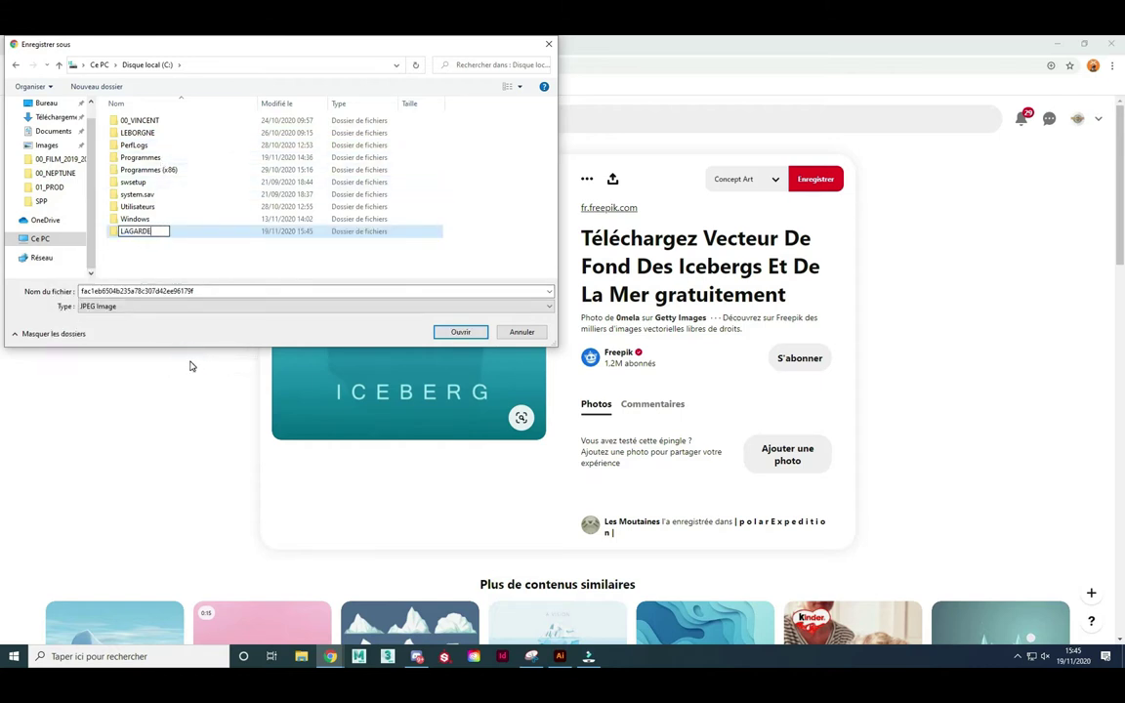
{"action": "key", "text": "Return"}
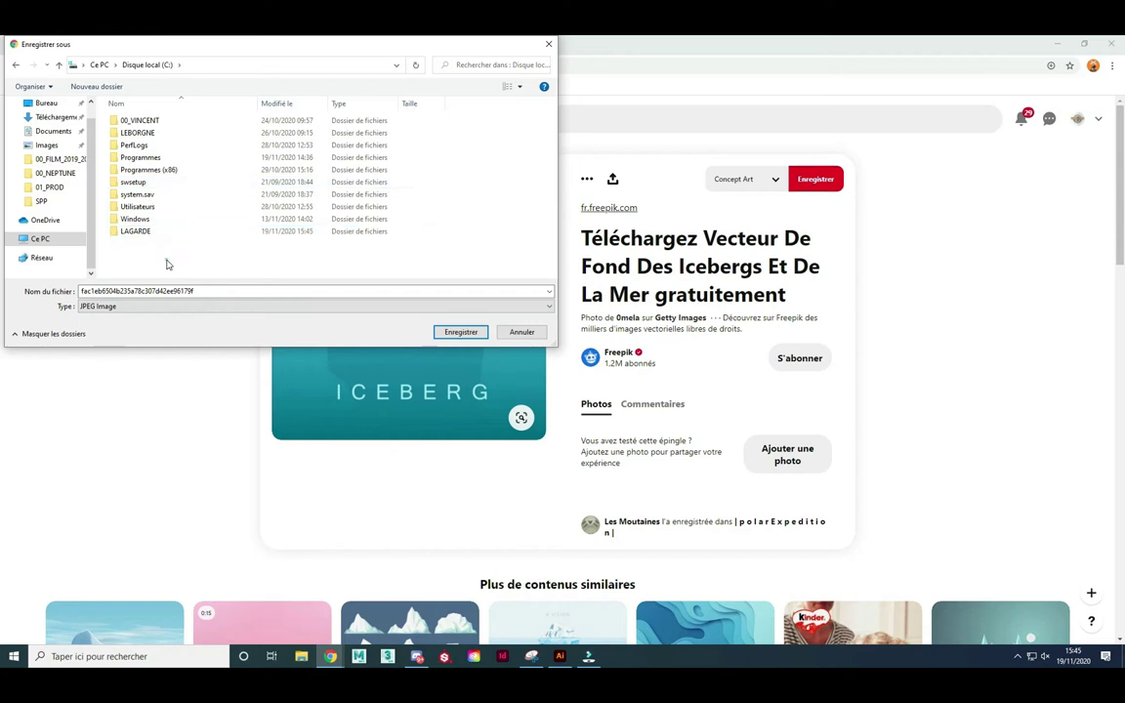
{"action": "double_click", "coordinate": [144, 232]}
- Save the ICEBERG image into LAGARDE and scroll down to the similar pins
{"action": "left_click", "coordinate": [458, 333]}
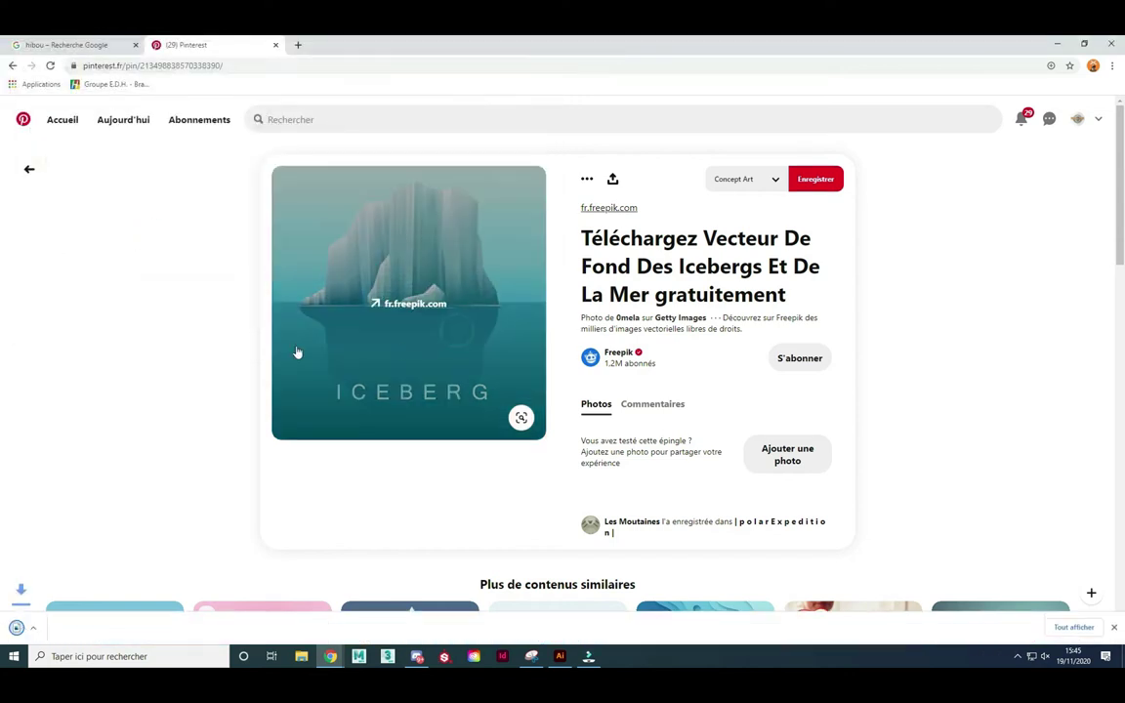
{"action": "scroll", "coordinate": [296, 354], "scroll_direction": "down", "scroll_amount": 2}
{"action": "scroll", "coordinate": [188, 349], "scroll_direction": "down", "scroll_amount": 2}
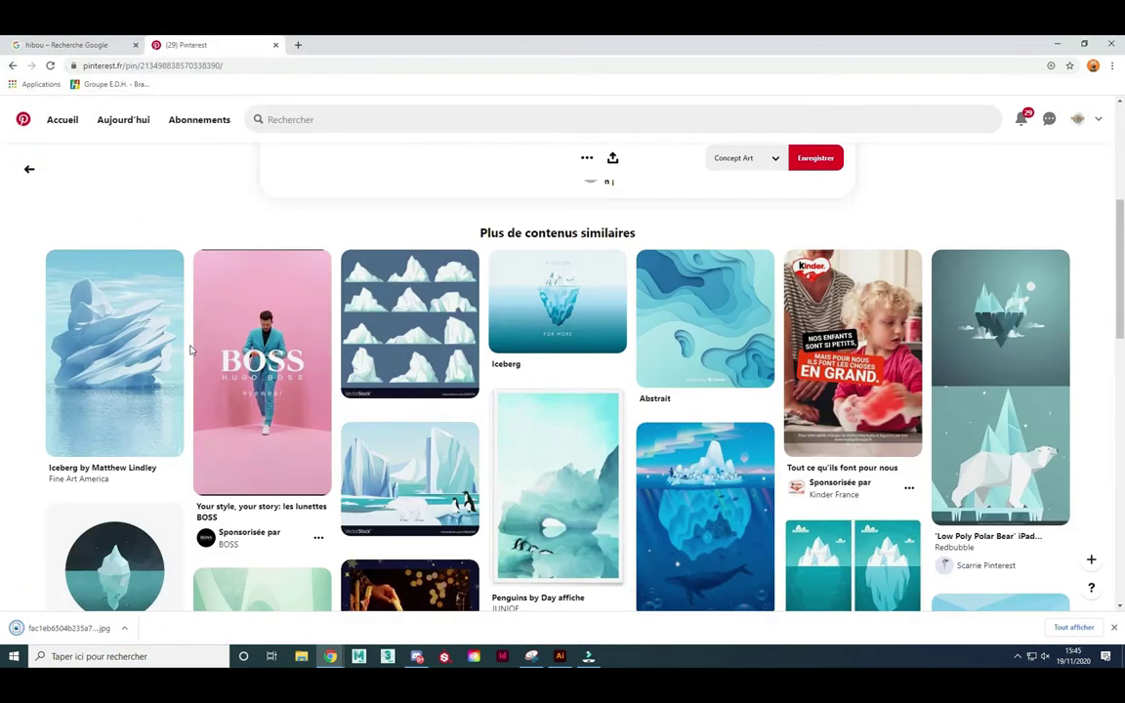
- Open the VectorStock iceberg-set pin and browse its similar iceberg pins
{"action": "left_click", "coordinate": [417, 329]}
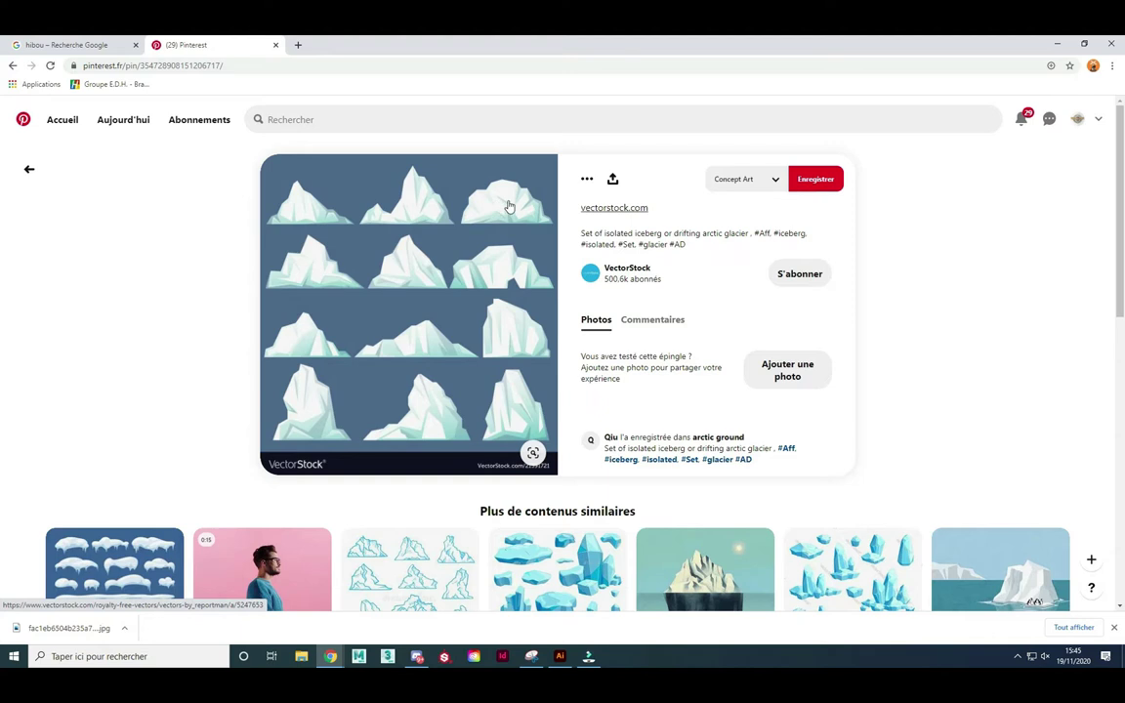
{"action": "scroll", "coordinate": [390, 362], "scroll_direction": "down", "scroll_amount": 2}
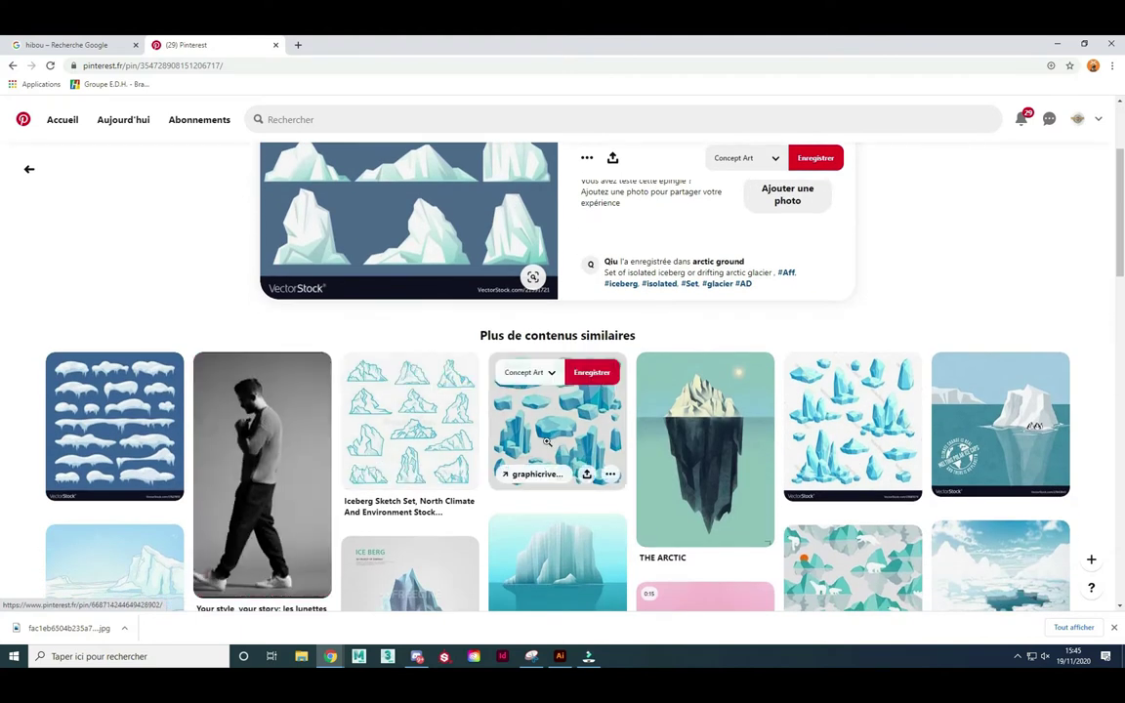
{"action": "scroll", "coordinate": [564, 429], "scroll_direction": "down", "scroll_amount": 1}
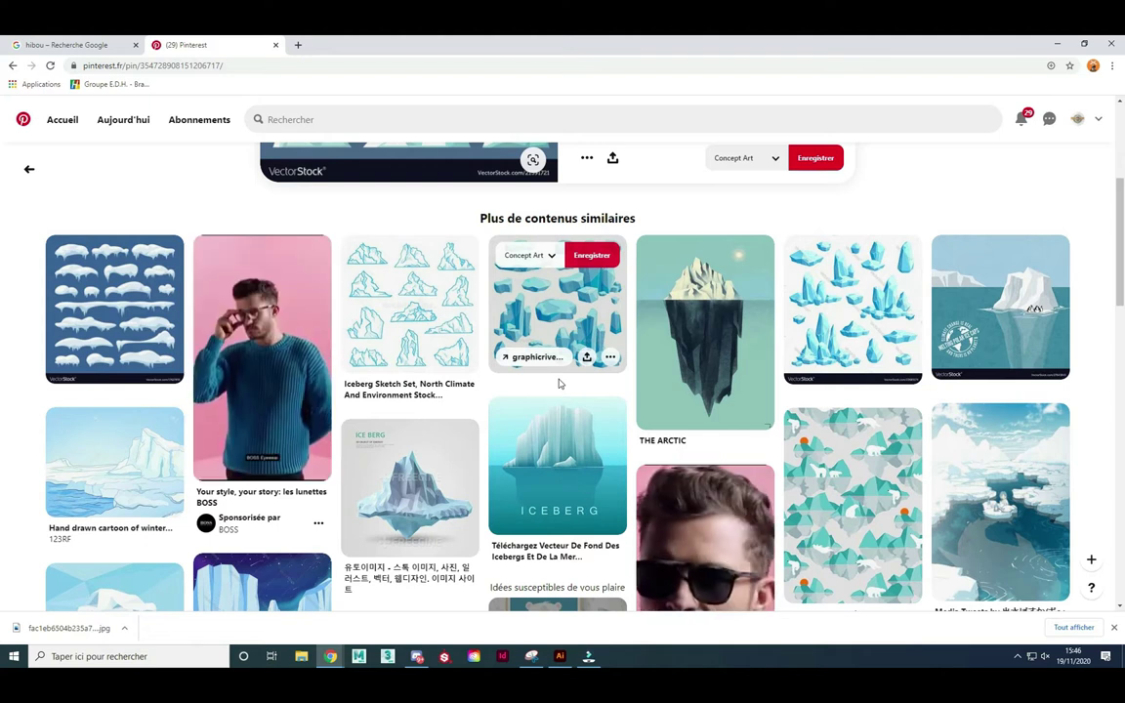
{"action": "scroll", "coordinate": [560, 384], "scroll_direction": "down", "scroll_amount": 2}
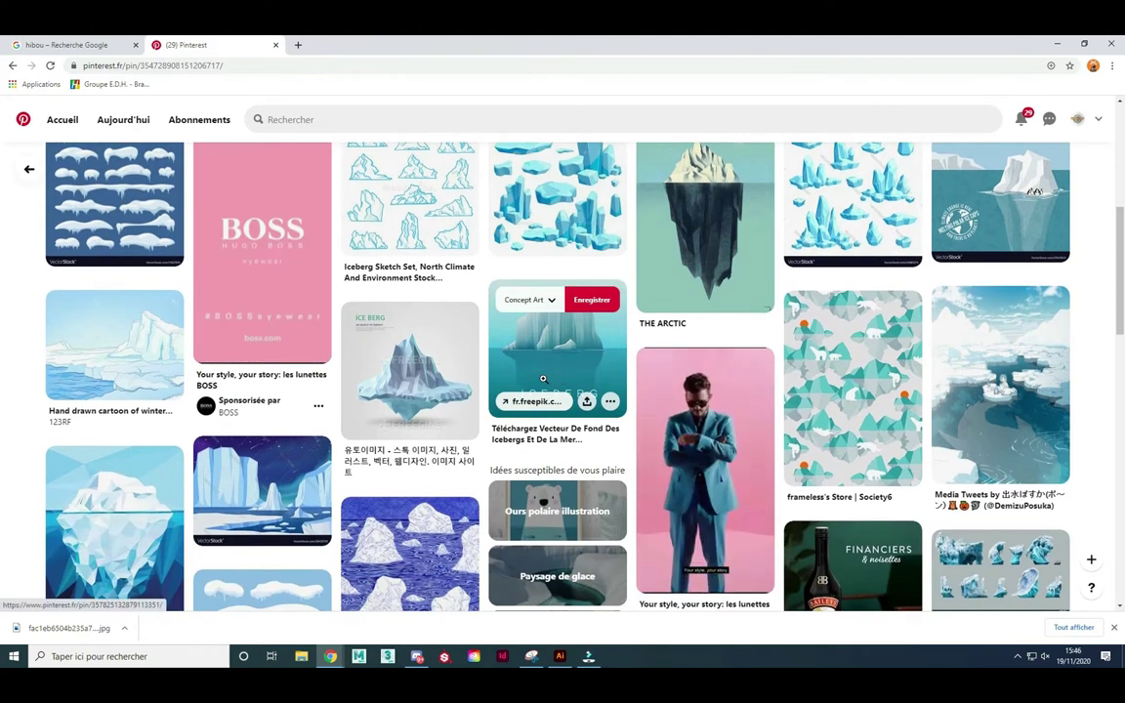
- Save the low-poly ICE BERG pin image into the LAGARDE folder
{"action": "left_click", "coordinate": [419, 382]}
{"action": "right_click", "coordinate": [415, 323]}
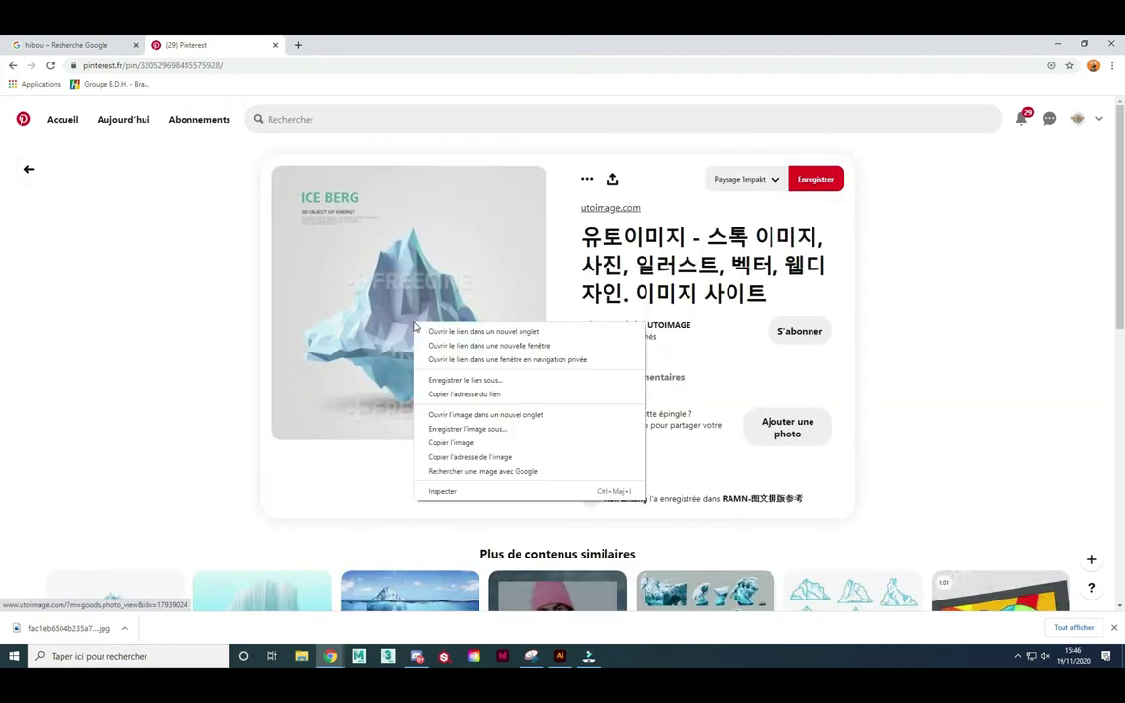
{"action": "left_click", "coordinate": [480, 430]}
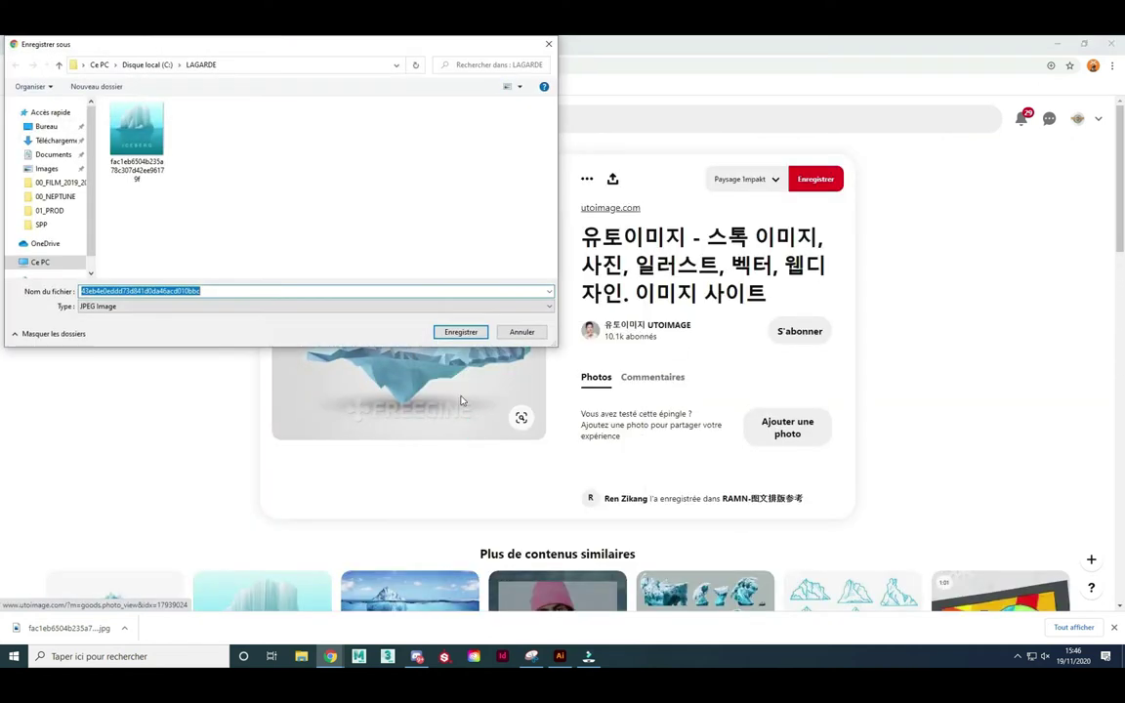
{"action": "left_click", "coordinate": [455, 329]}
- Scroll back to the top of Pinterest and open a new Google tab
{"action": "scroll", "coordinate": [347, 375], "scroll_direction": "down", "scroll_amount": 4}
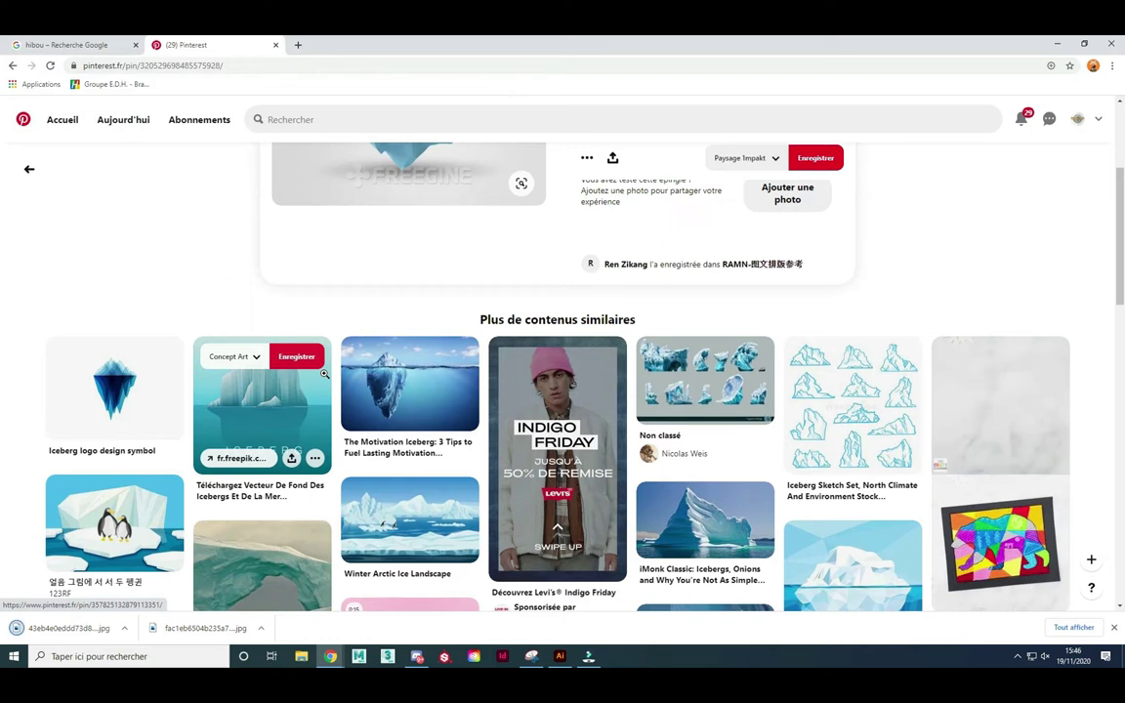
{"action": "scroll", "coordinate": [642, 402], "scroll_direction": "down", "scroll_amount": 2}
{"action": "scroll", "coordinate": [642, 402], "scroll_direction": "down", "scroll_amount": 3}
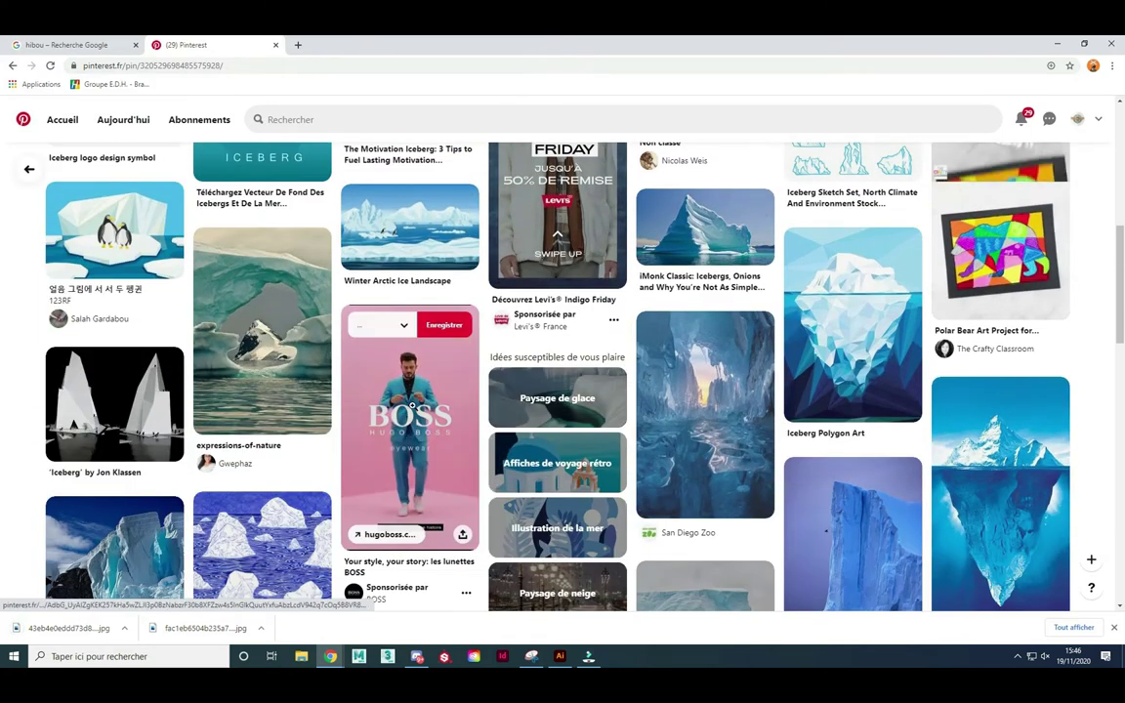
{"action": "scroll", "coordinate": [405, 404], "scroll_direction": "up", "scroll_amount": 4}
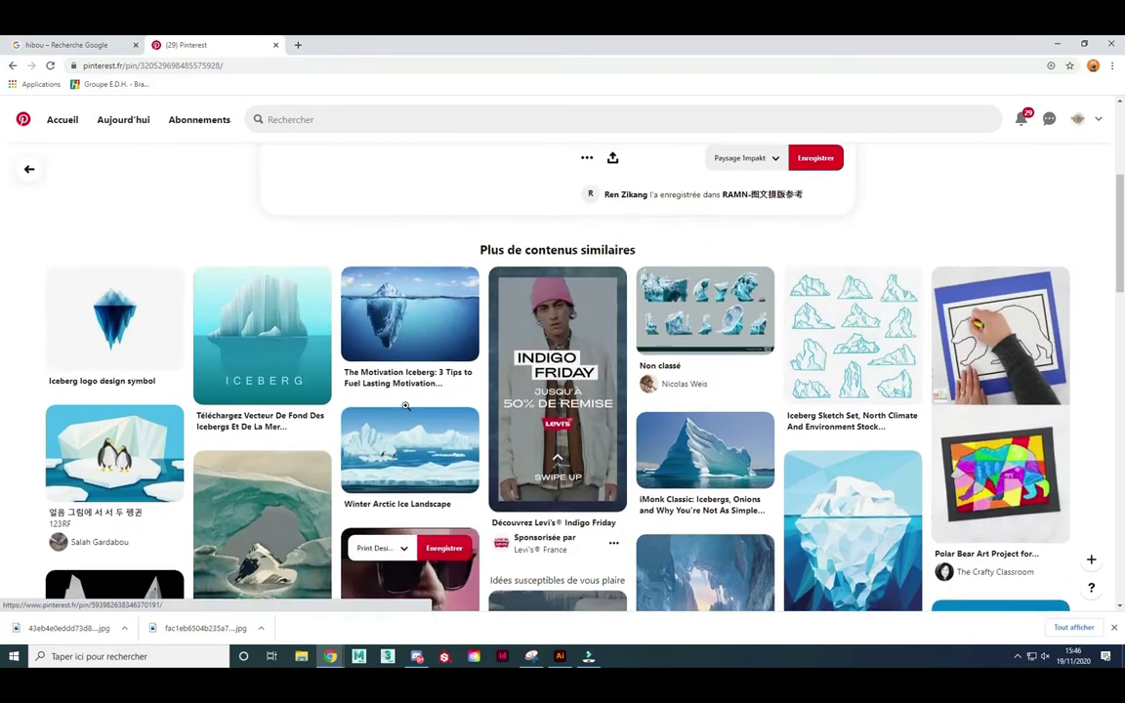
{"action": "scroll", "coordinate": [406, 408], "scroll_direction": "up", "scroll_amount": 1}
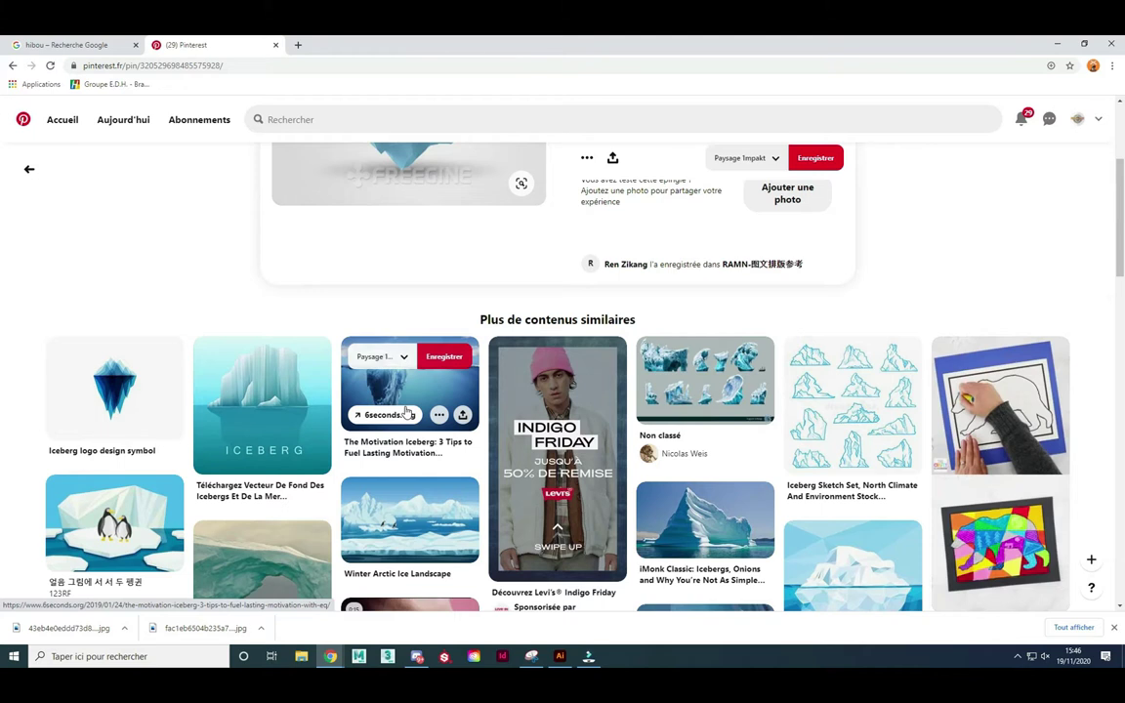
{"action": "mouse_move", "coordinate": [261, 336]}
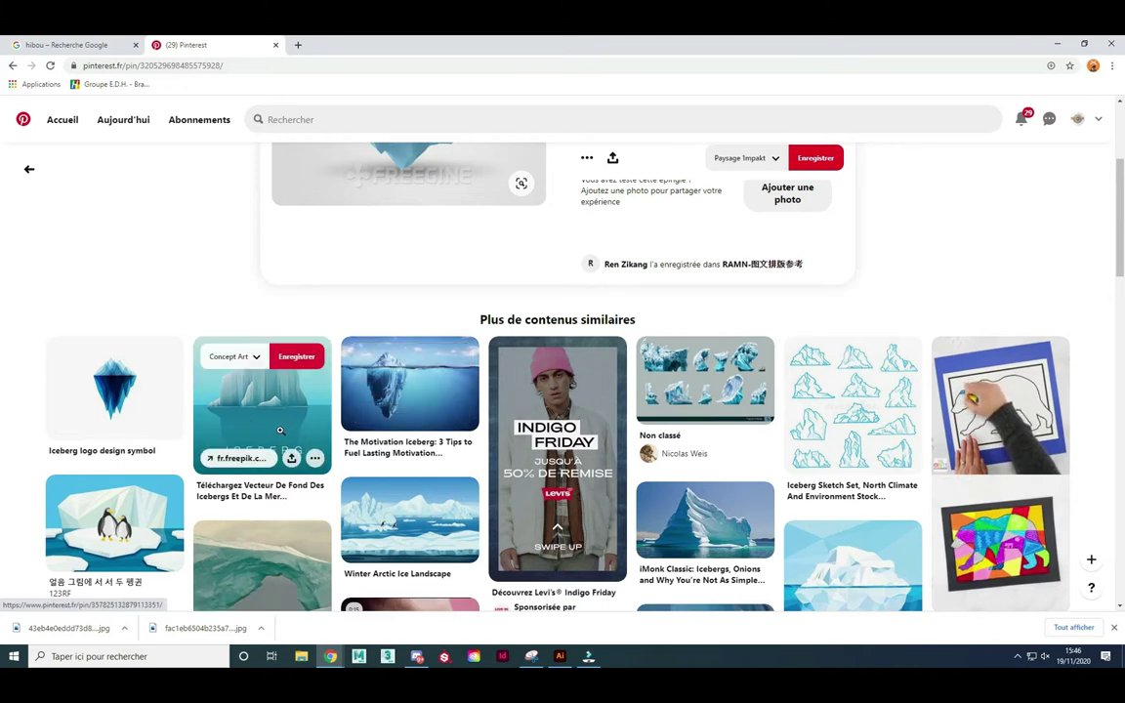
{"action": "scroll", "coordinate": [279, 429], "scroll_direction": "up", "scroll_amount": 3}
{"action": "left_click", "coordinate": [323, 121]}
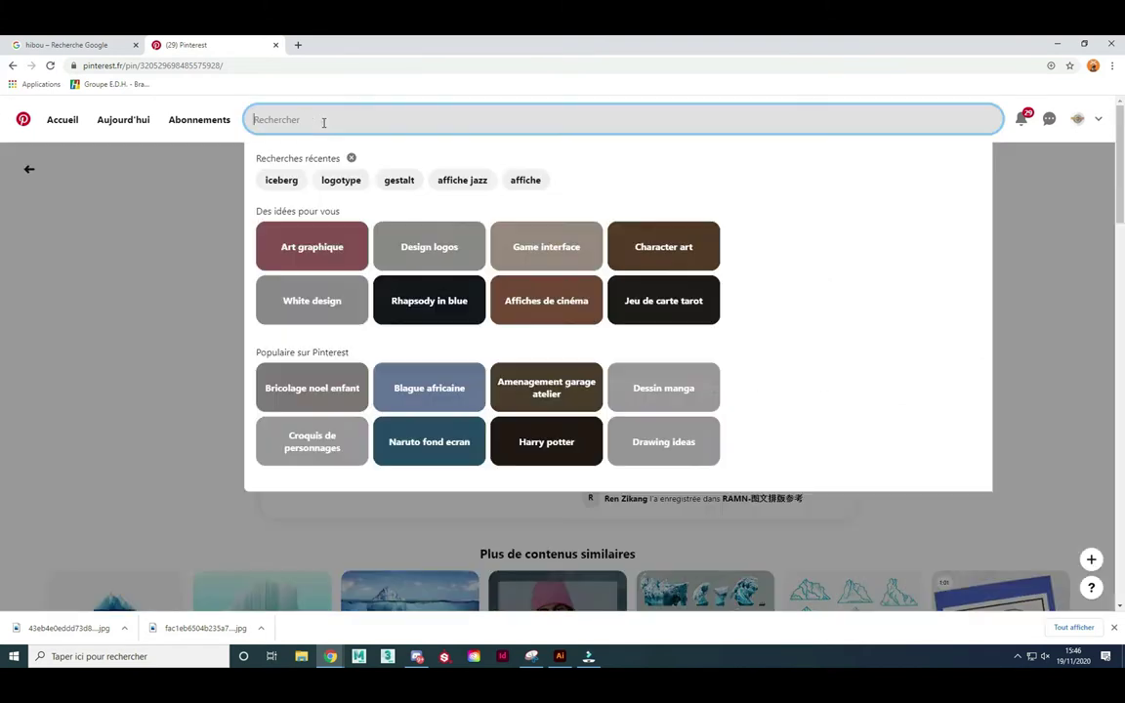
{"action": "left_click", "coordinate": [299, 45]}
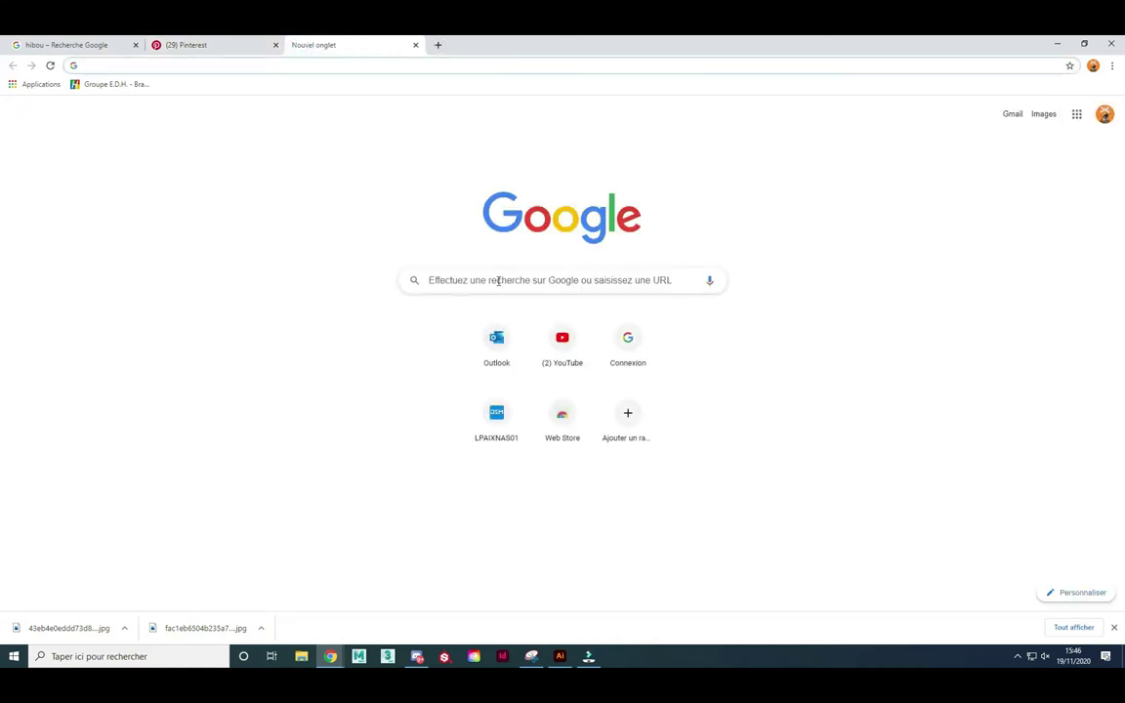
- Google 'dafont', open dafont.com, and accept its cookie notice
{"action": "left_click", "coordinate": [496, 283]}
{"action": "type", "text": "dafont"}
{"action": "key", "text": "Return"}
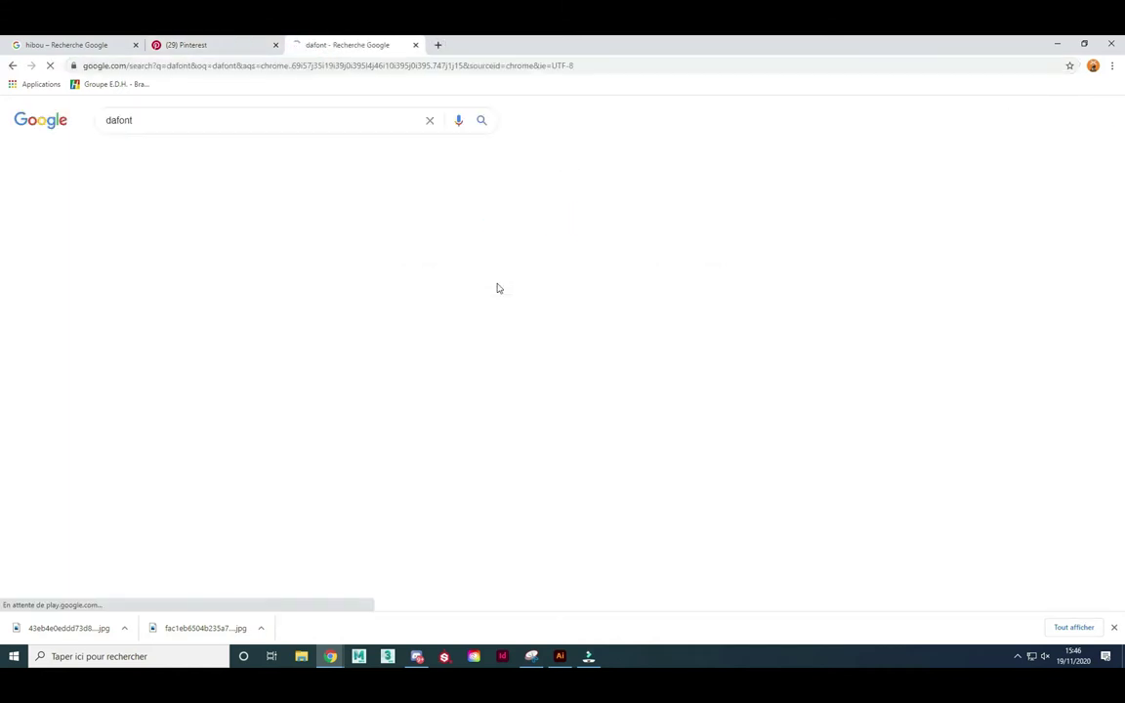
{"action": "left_click", "coordinate": [245, 220]}
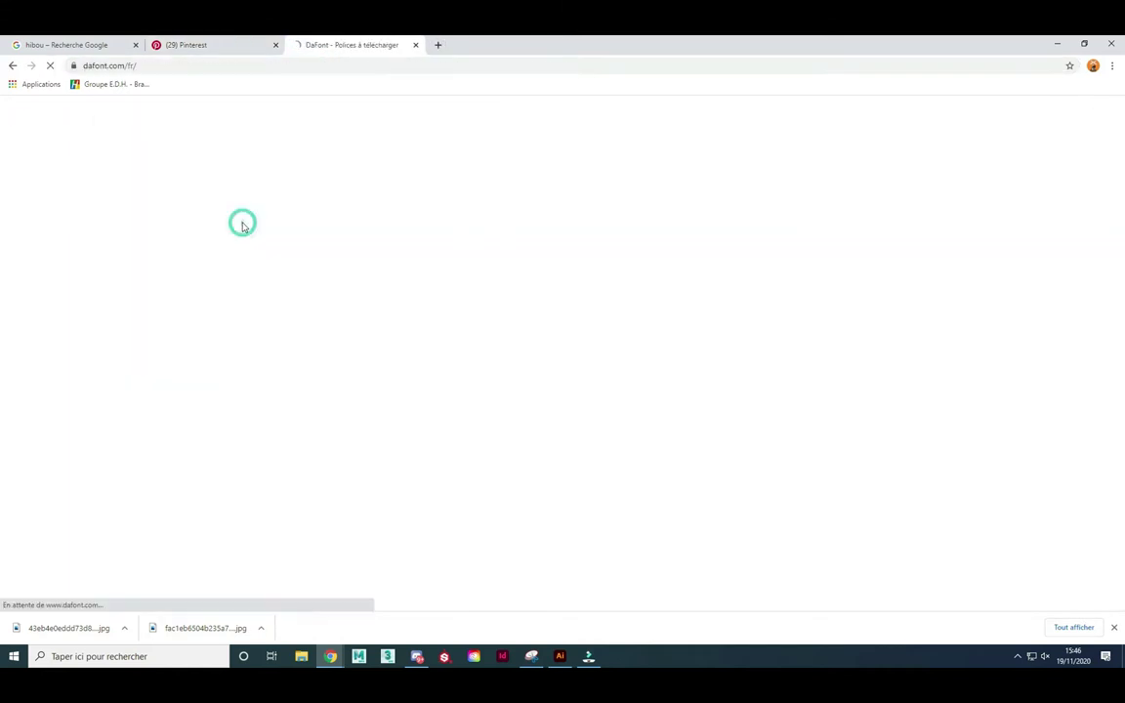
{"action": "left_click", "coordinate": [631, 416]}
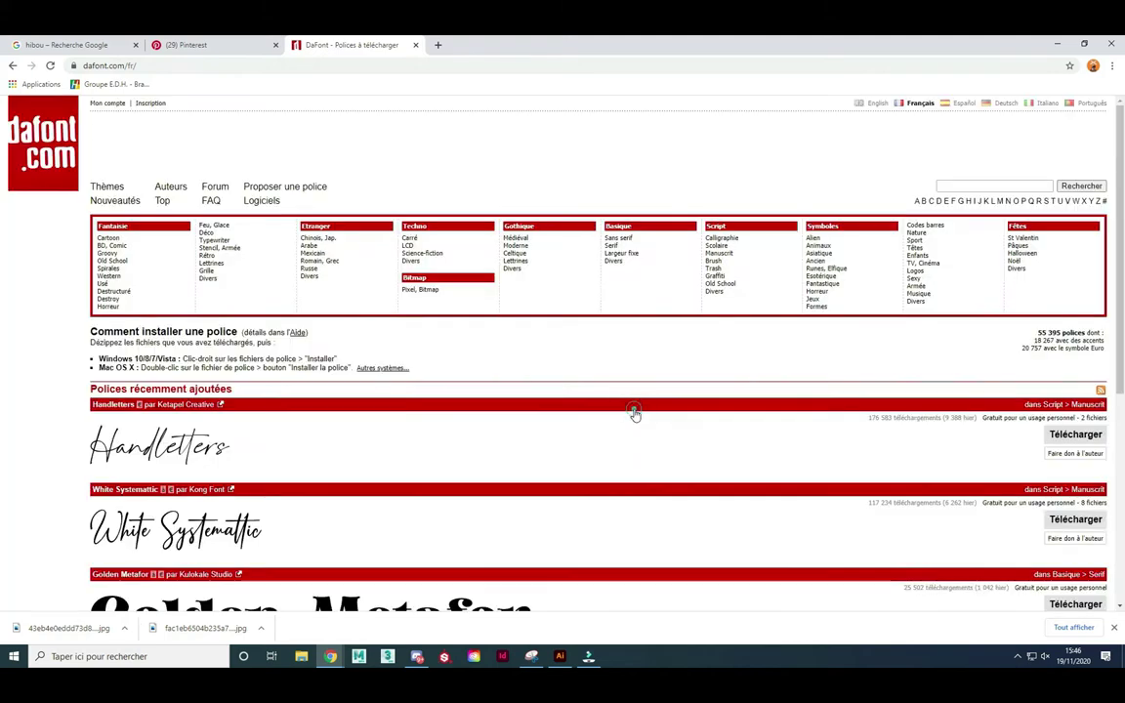
{"action": "scroll", "coordinate": [323, 398], "scroll_direction": "down", "scroll_amount": 3}
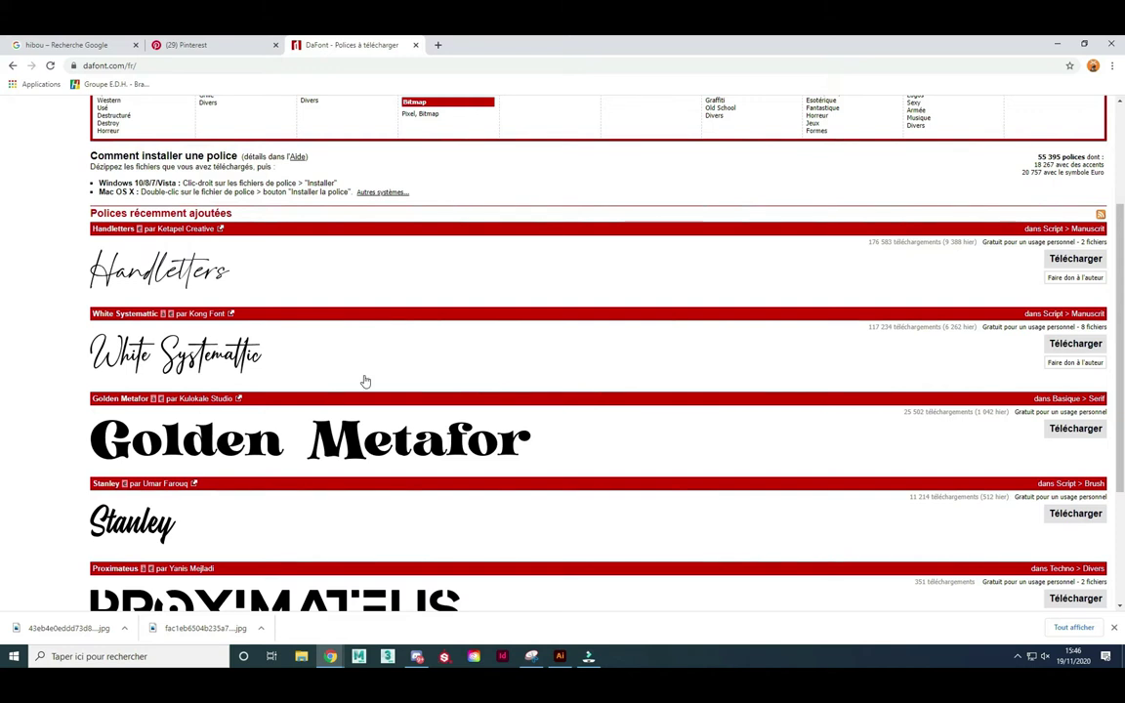
{"action": "scroll", "coordinate": [396, 376], "scroll_direction": "up", "scroll_amount": 3}
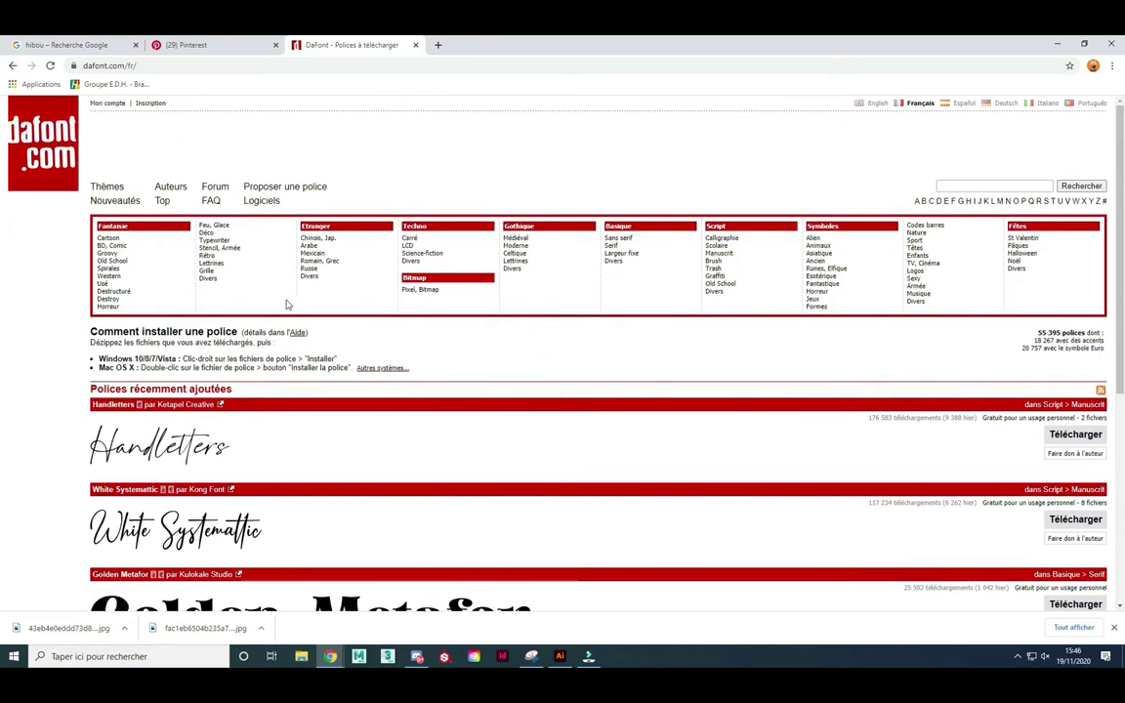
- Browse the Fantaisie > Feu, Glace fonts such as Blazed, Snowtop Caps and Guevara
{"action": "left_click", "coordinate": [223, 227]}
{"action": "scroll", "coordinate": [364, 474], "scroll_direction": "down", "scroll_amount": 2}
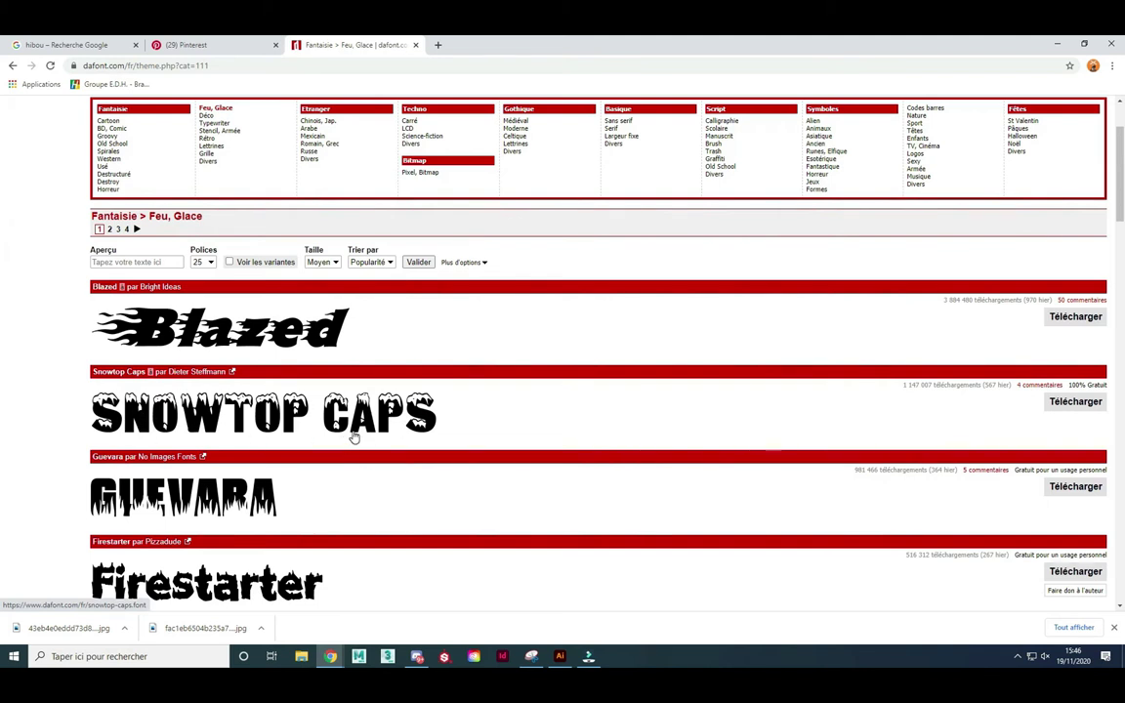
{"action": "scroll", "coordinate": [347, 435], "scroll_direction": "down", "scroll_amount": 3}
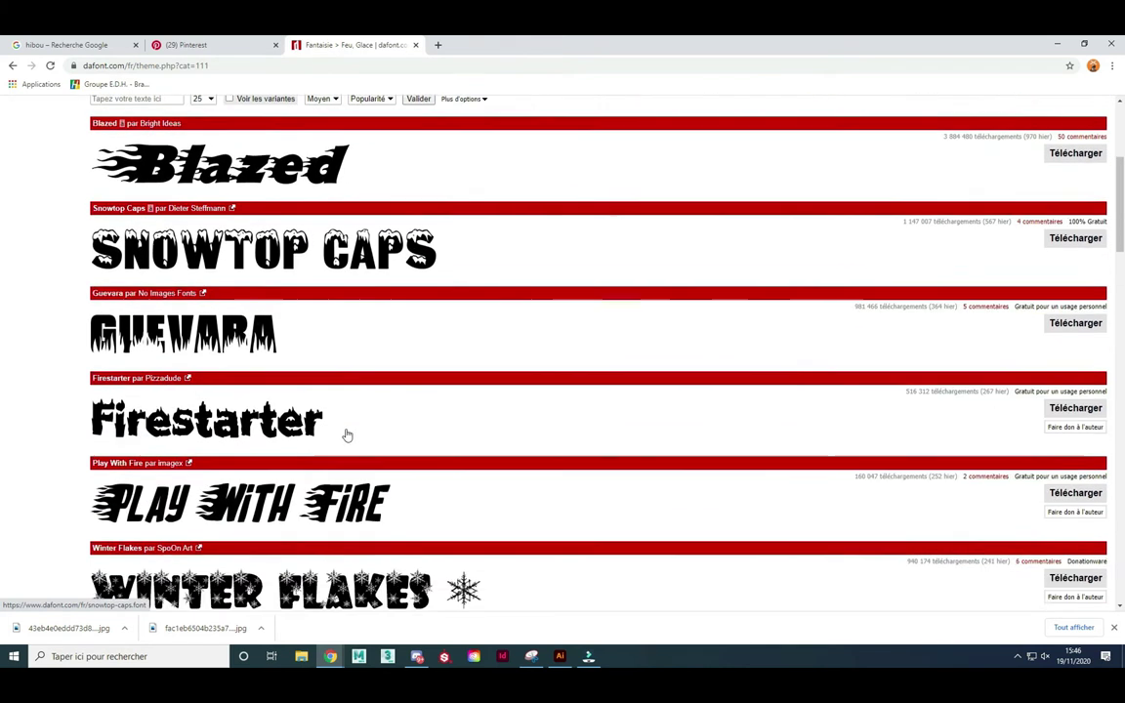
{"action": "scroll", "coordinate": [347, 435], "scroll_direction": "down", "scroll_amount": 2}
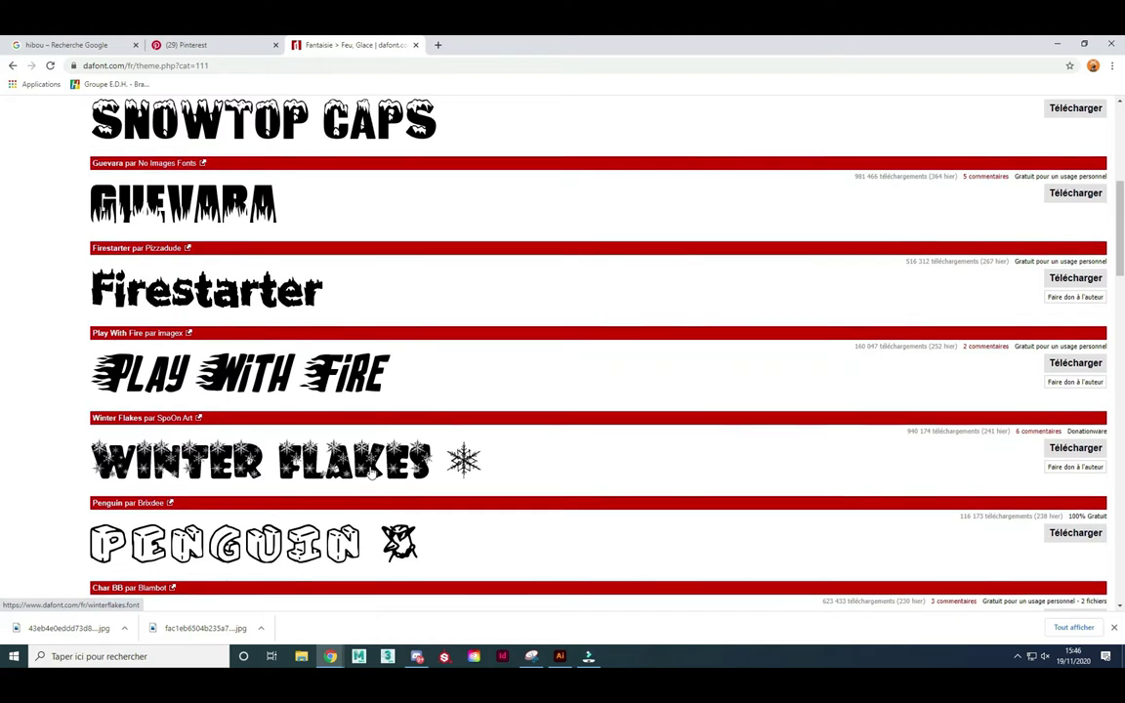
{"action": "scroll", "coordinate": [351, 475], "scroll_direction": "down", "scroll_amount": 4}
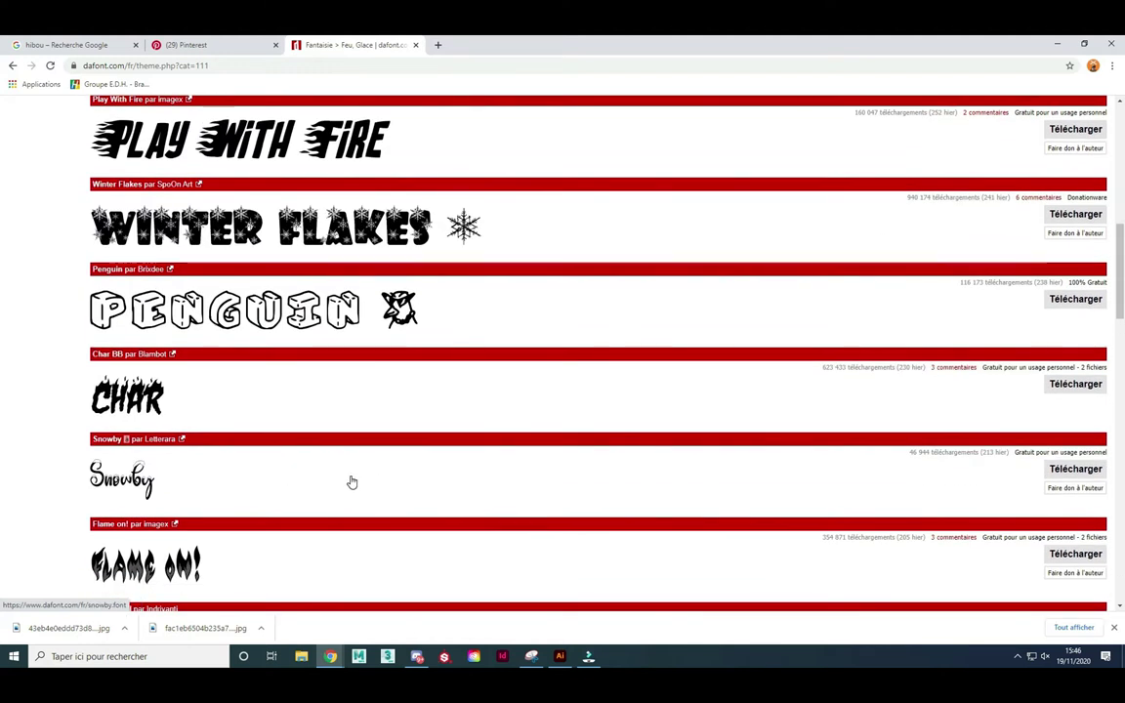
{"action": "scroll", "coordinate": [351, 483], "scroll_direction": "up", "scroll_amount": 2}
{"action": "scroll", "coordinate": [349, 482], "scroll_direction": "up", "scroll_amount": 2}
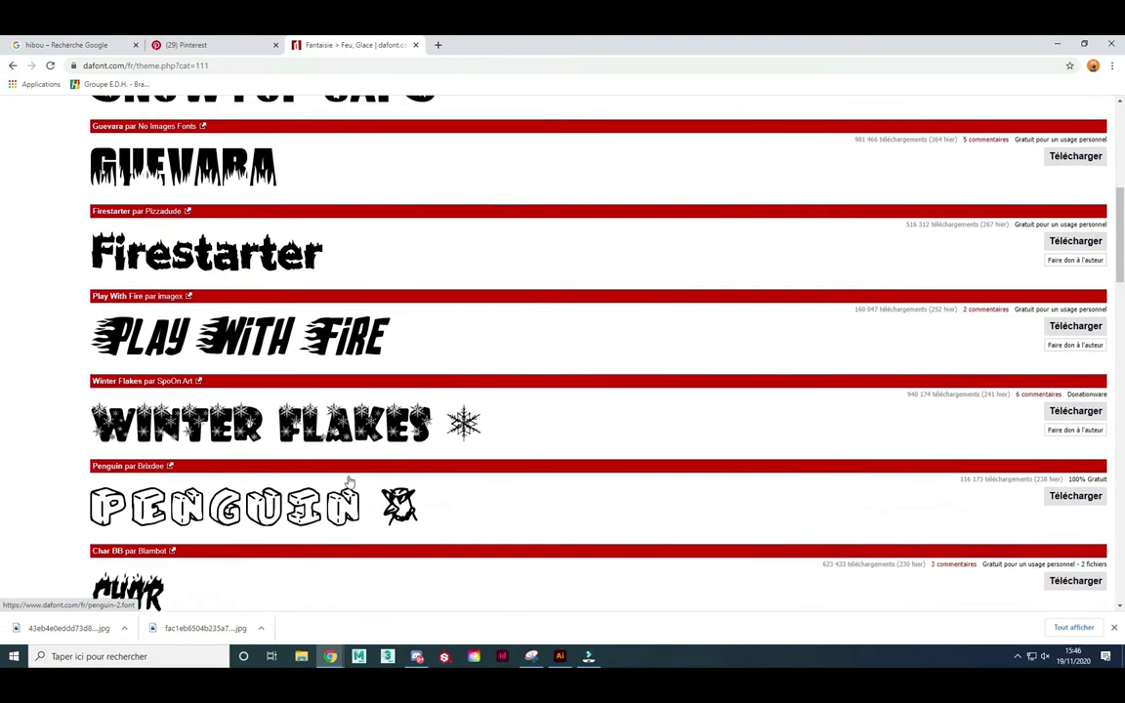
{"action": "scroll", "coordinate": [349, 483], "scroll_direction": "up", "scroll_amount": 5}
{"action": "scroll", "coordinate": [347, 481], "scroll_direction": "up", "scroll_amount": 2}
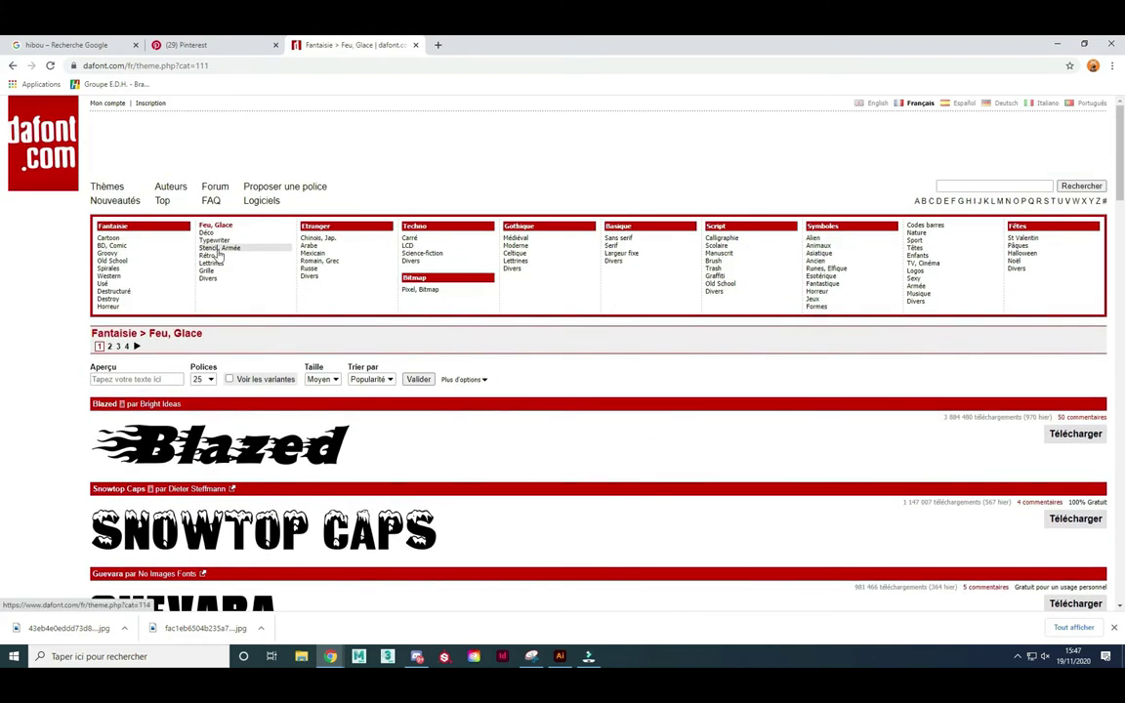
- Open the Fantaisie > Rétro category and preview every font with the text 'VOY'
{"action": "left_click", "coordinate": [217, 258]}
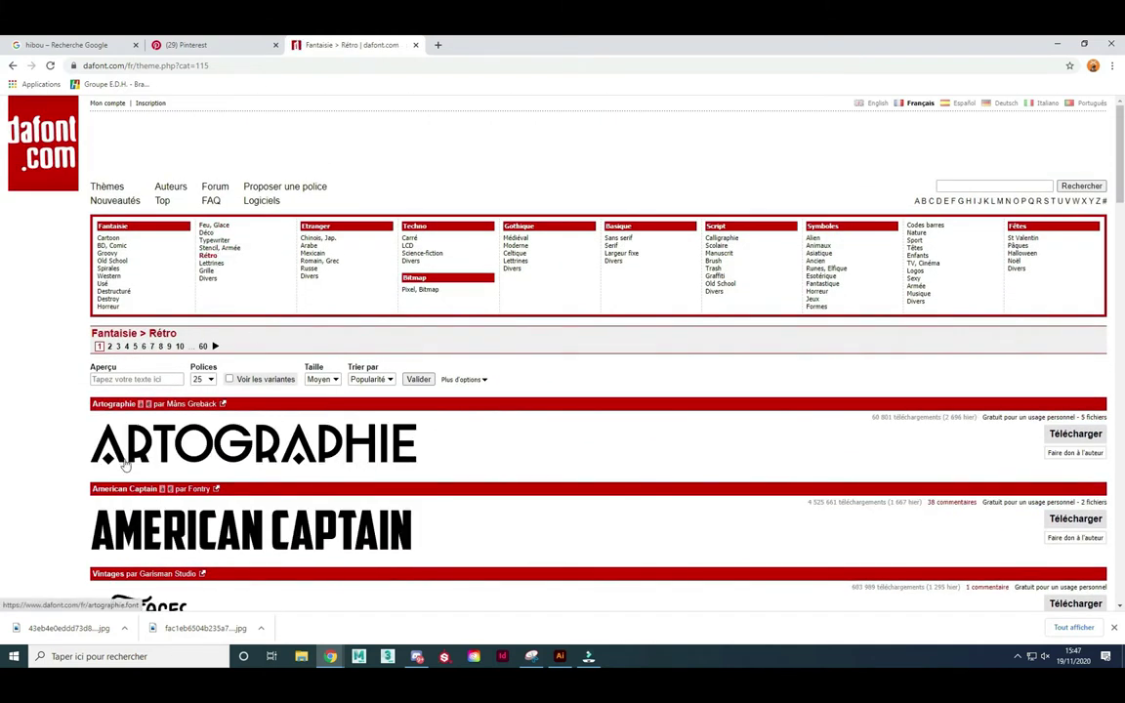
{"action": "left_click", "coordinate": [163, 379]}
{"action": "type", "text": "VOY"}
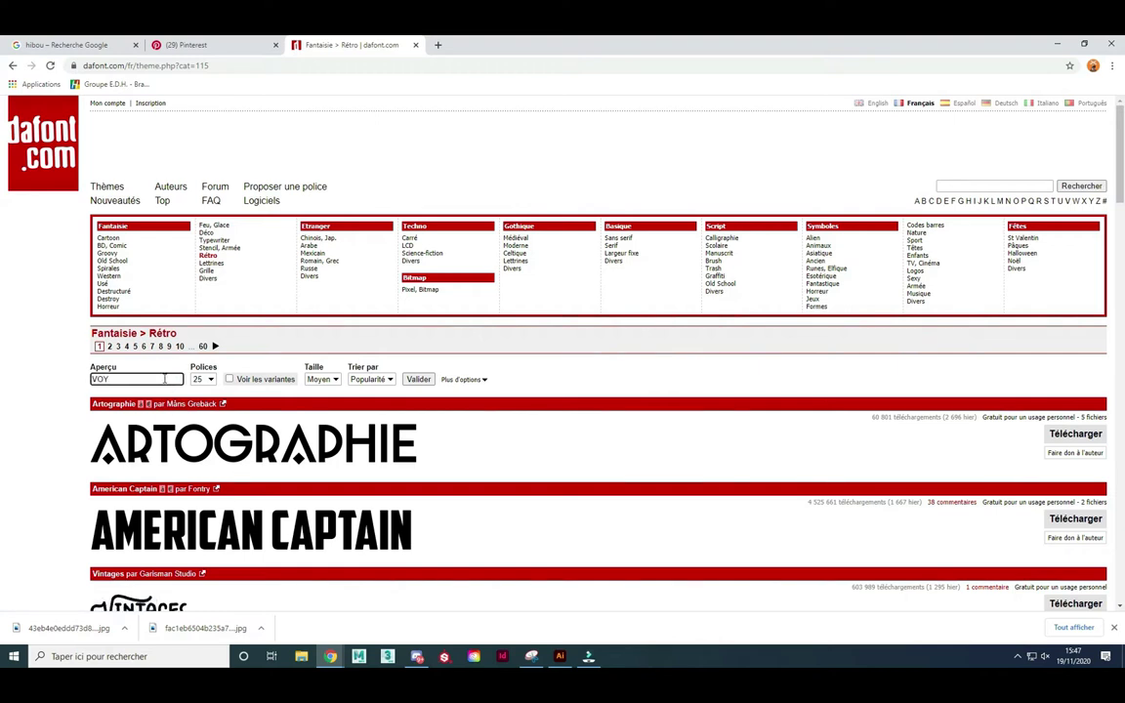
{"action": "key", "text": "Return"}
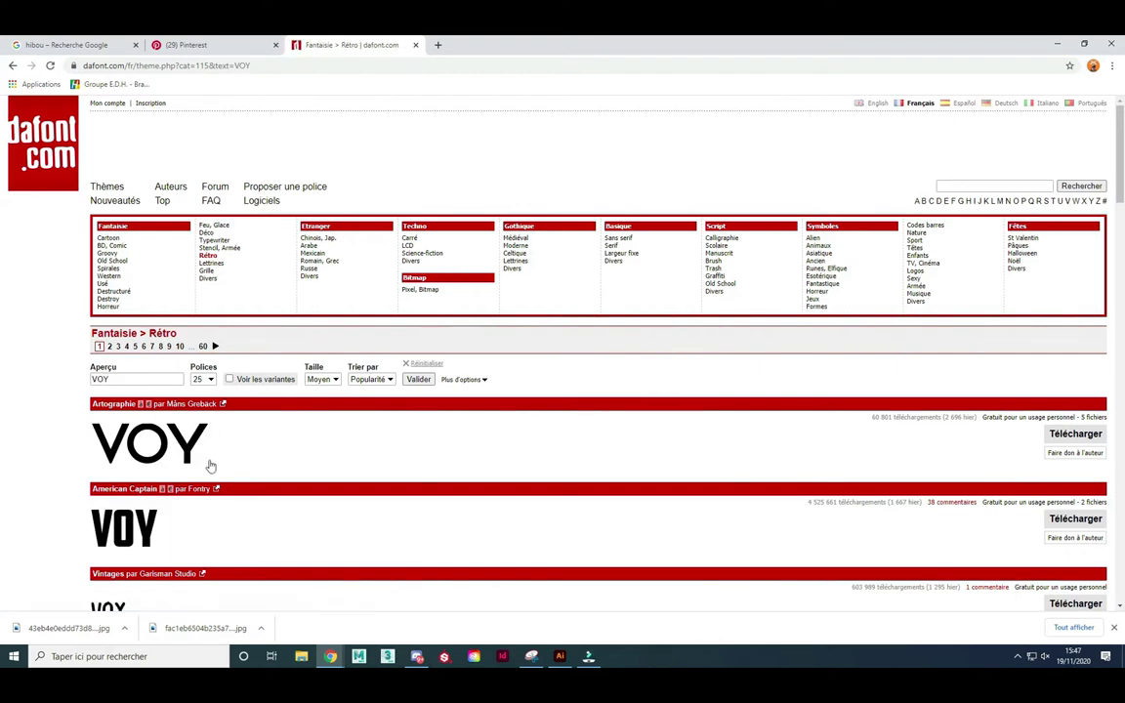
- Scroll the VOY previews down past Market Deco and Budmo to Hatolie and Alstoria
{"action": "scroll", "coordinate": [96, 464], "scroll_direction": "down", "scroll_amount": 2}
{"action": "scroll", "coordinate": [94, 459], "scroll_direction": "down", "scroll_amount": 1}
{"action": "scroll", "coordinate": [94, 454], "scroll_direction": "down", "scroll_amount": 1}
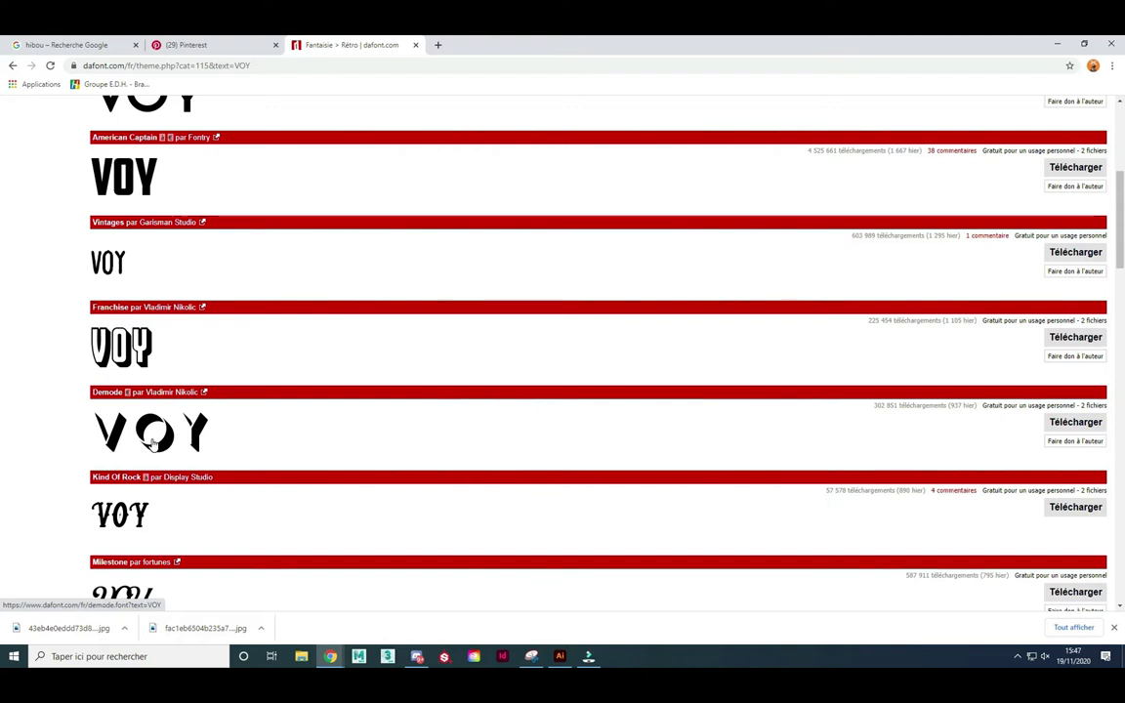
{"action": "scroll", "coordinate": [153, 445], "scroll_direction": "down", "scroll_amount": 1}
{"action": "scroll", "coordinate": [153, 444], "scroll_direction": "down", "scroll_amount": 1}
{"action": "scroll", "coordinate": [153, 444], "scroll_direction": "down", "scroll_amount": 1}
{"action": "scroll", "coordinate": [153, 445], "scroll_direction": "down", "scroll_amount": 2}
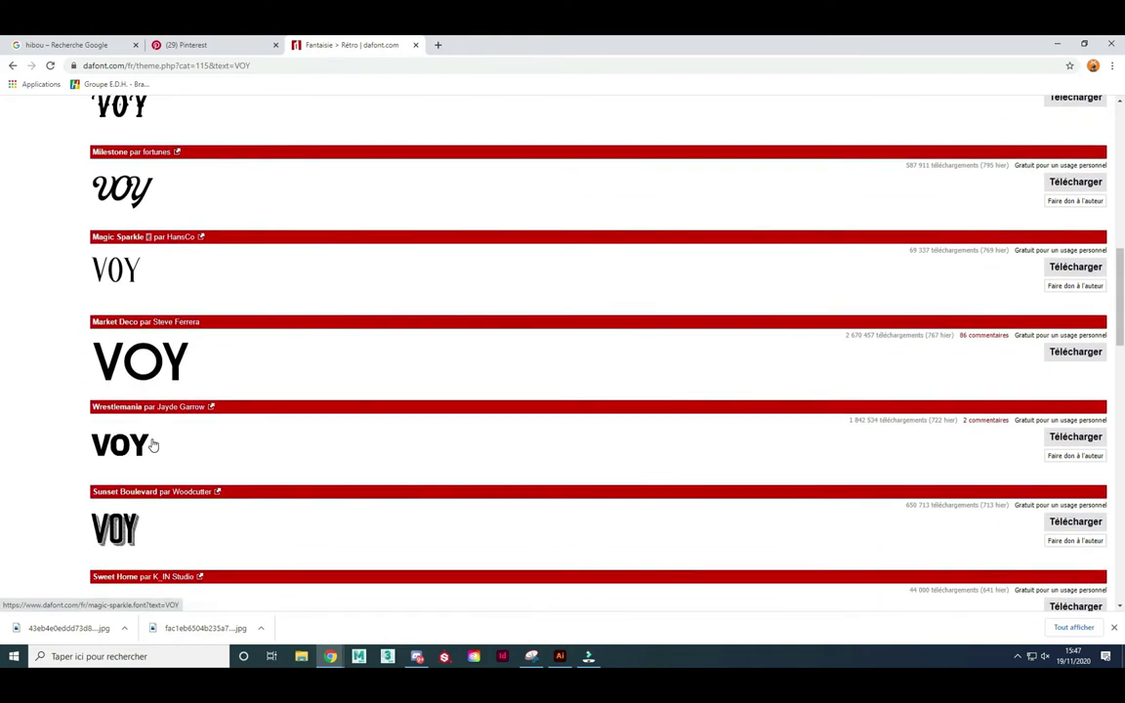
{"action": "scroll", "coordinate": [153, 444], "scroll_direction": "down", "scroll_amount": 2}
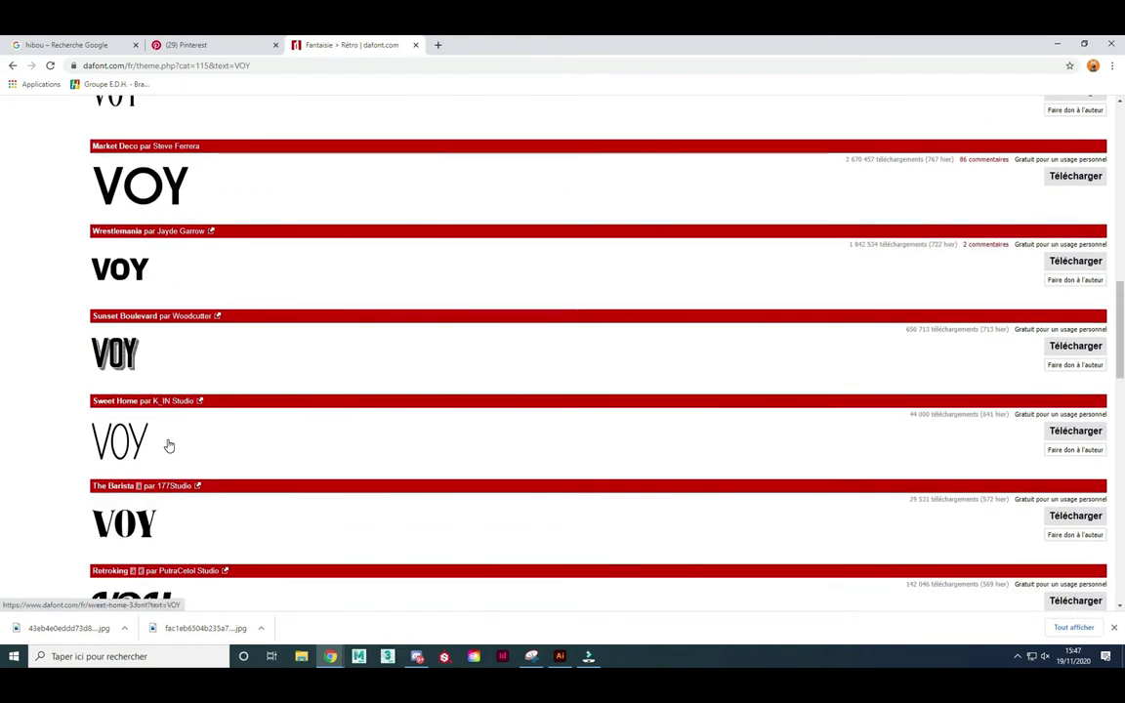
{"action": "scroll", "coordinate": [169, 446], "scroll_direction": "down", "scroll_amount": 1}
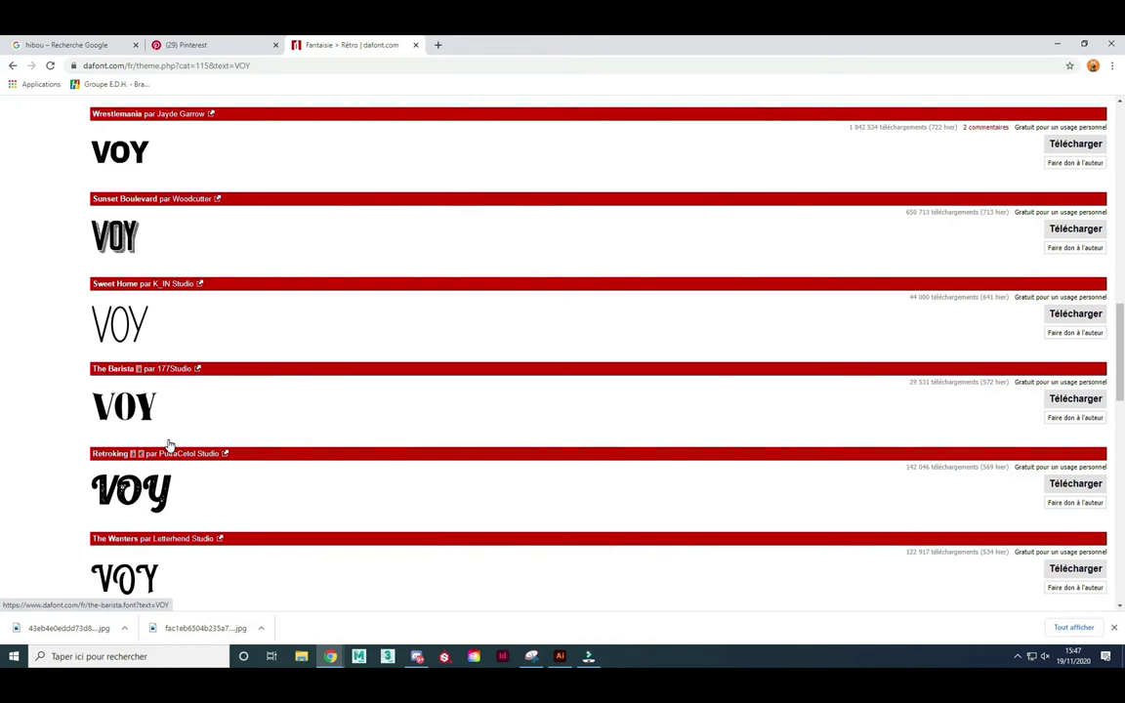
{"action": "scroll", "coordinate": [169, 446], "scroll_direction": "down", "scroll_amount": 1}
{"action": "scroll", "coordinate": [168, 444], "scroll_direction": "down", "scroll_amount": 1}
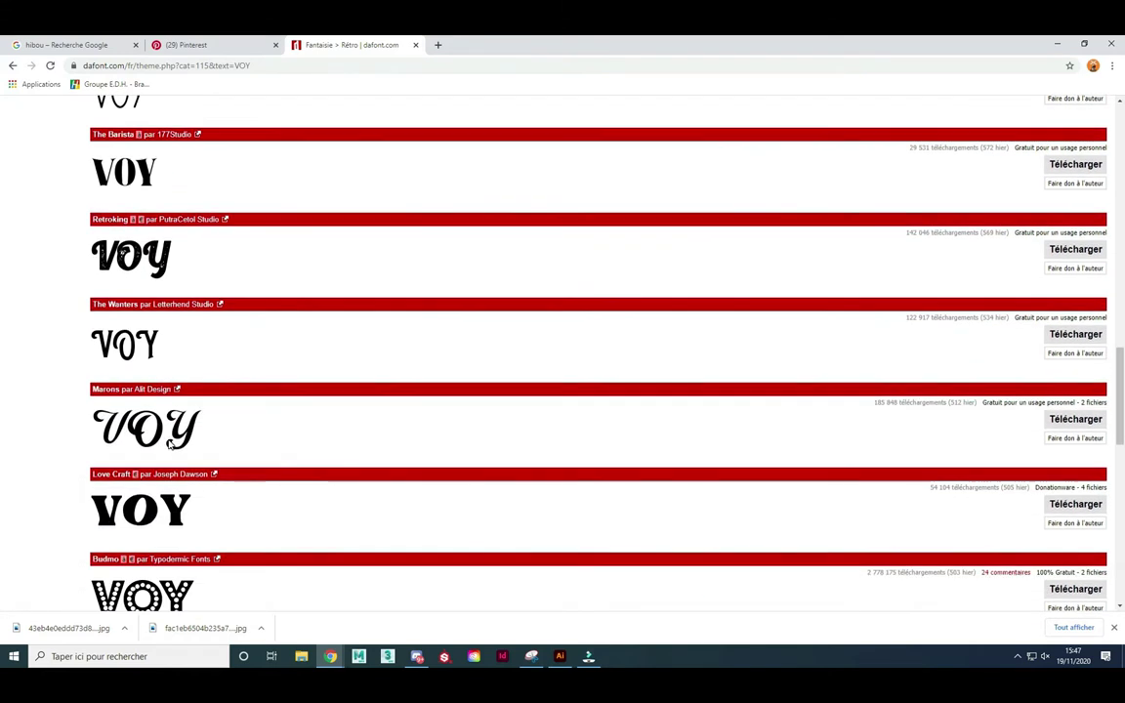
{"action": "scroll", "coordinate": [168, 444], "scroll_direction": "down", "scroll_amount": 2}
{"action": "scroll", "coordinate": [169, 445], "scroll_direction": "down", "scroll_amount": 1}
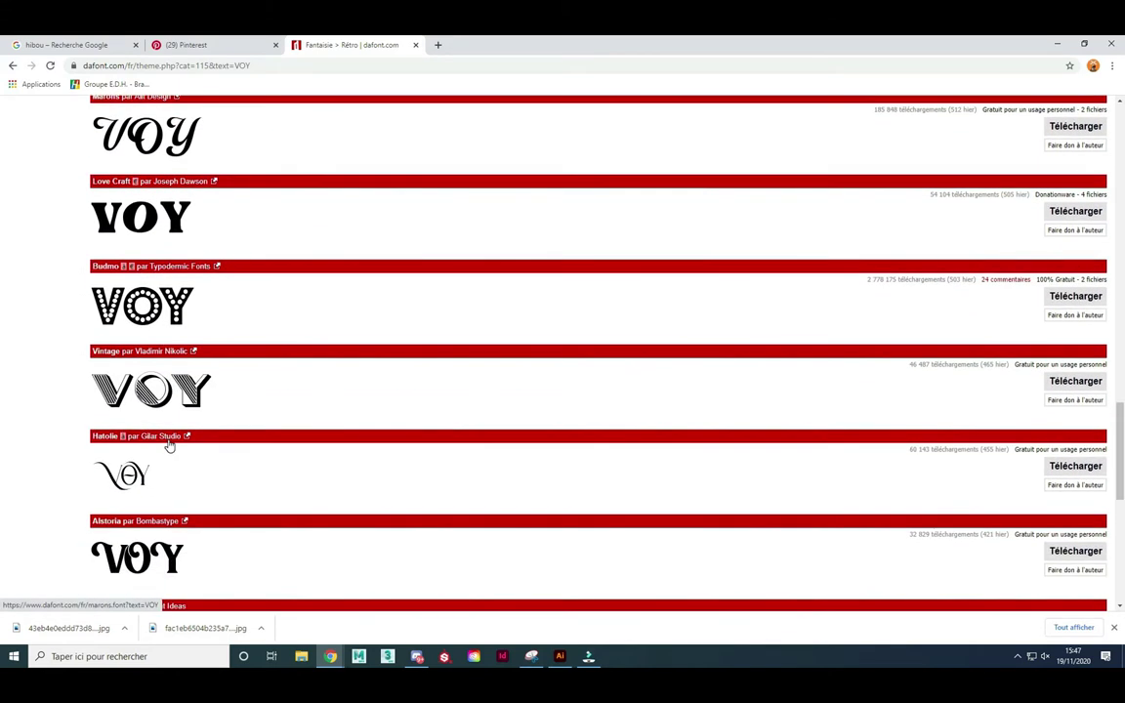
{"action": "scroll", "coordinate": [169, 445], "scroll_direction": "down", "scroll_amount": 1}
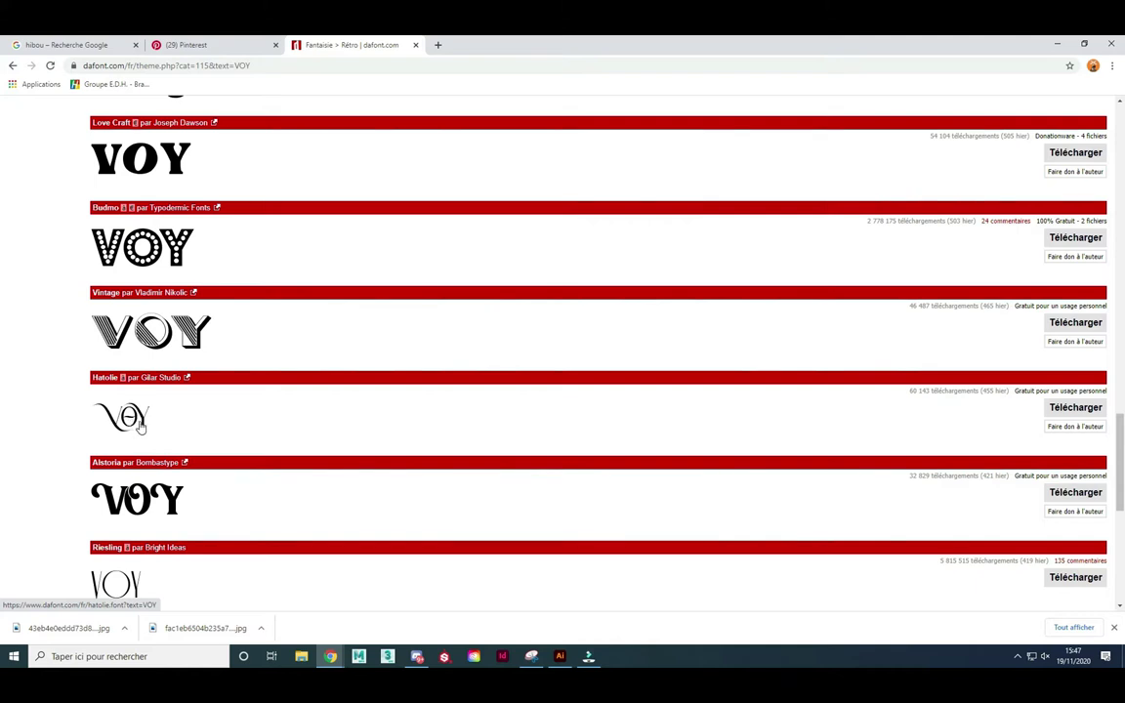
- Download hatolie.zip, install the Hatolie font, then close the viewer and archive windows
{"action": "left_click", "coordinate": [1094, 414]}
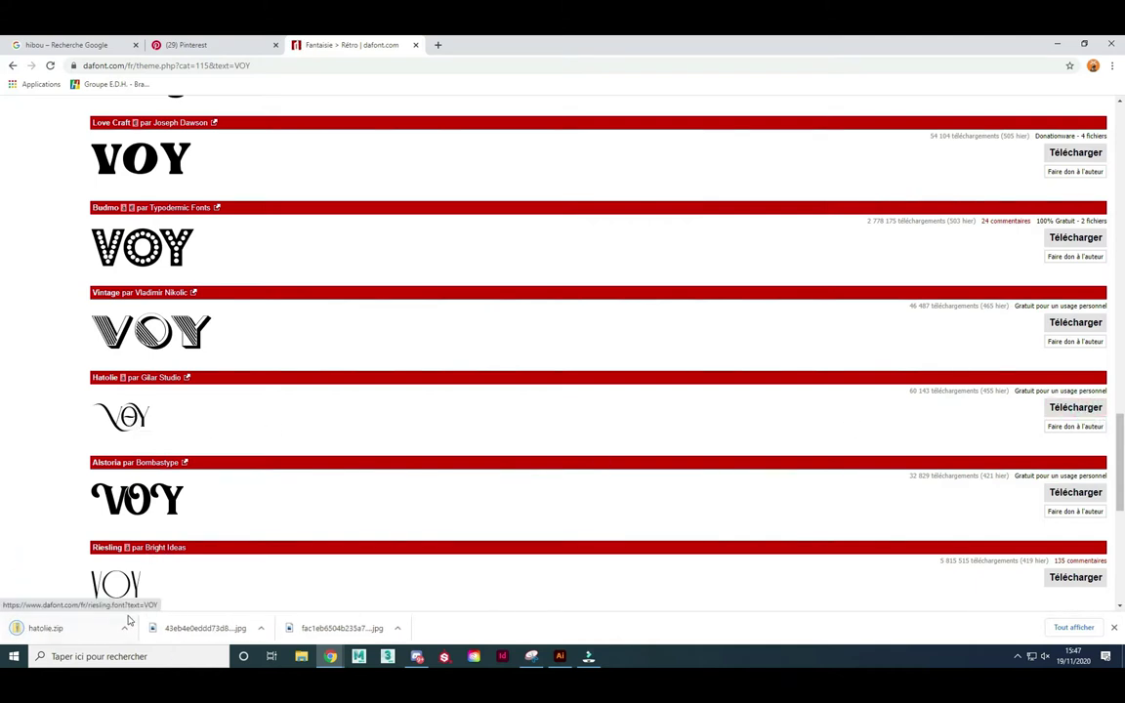
{"action": "left_click", "coordinate": [123, 630]}
{"action": "left_click", "coordinate": [46, 631]}
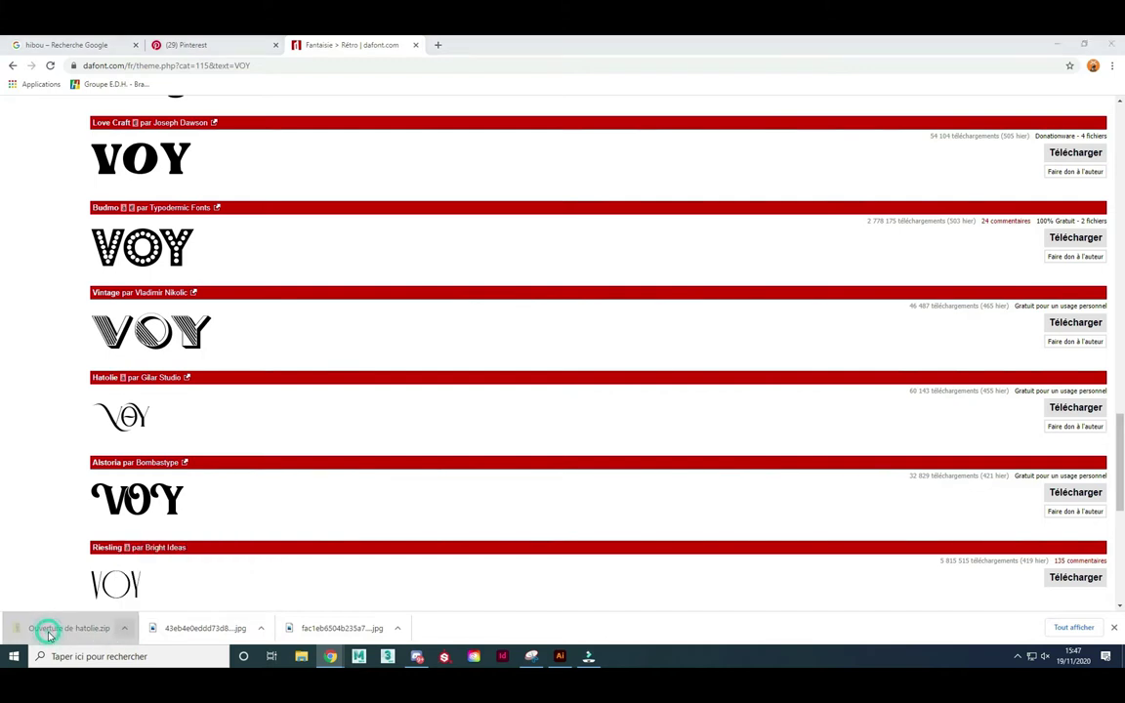
{"action": "double_click", "coordinate": [368, 241]}
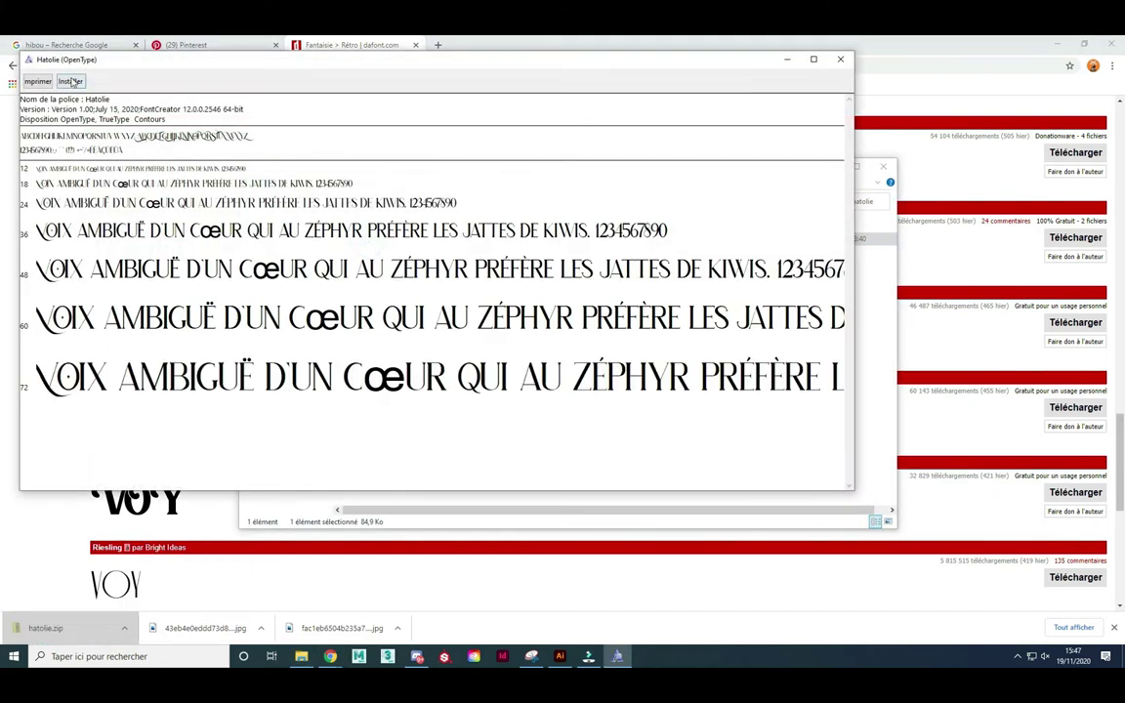
{"action": "left_click", "coordinate": [73, 83]}
{"action": "left_click", "coordinate": [840, 61]}
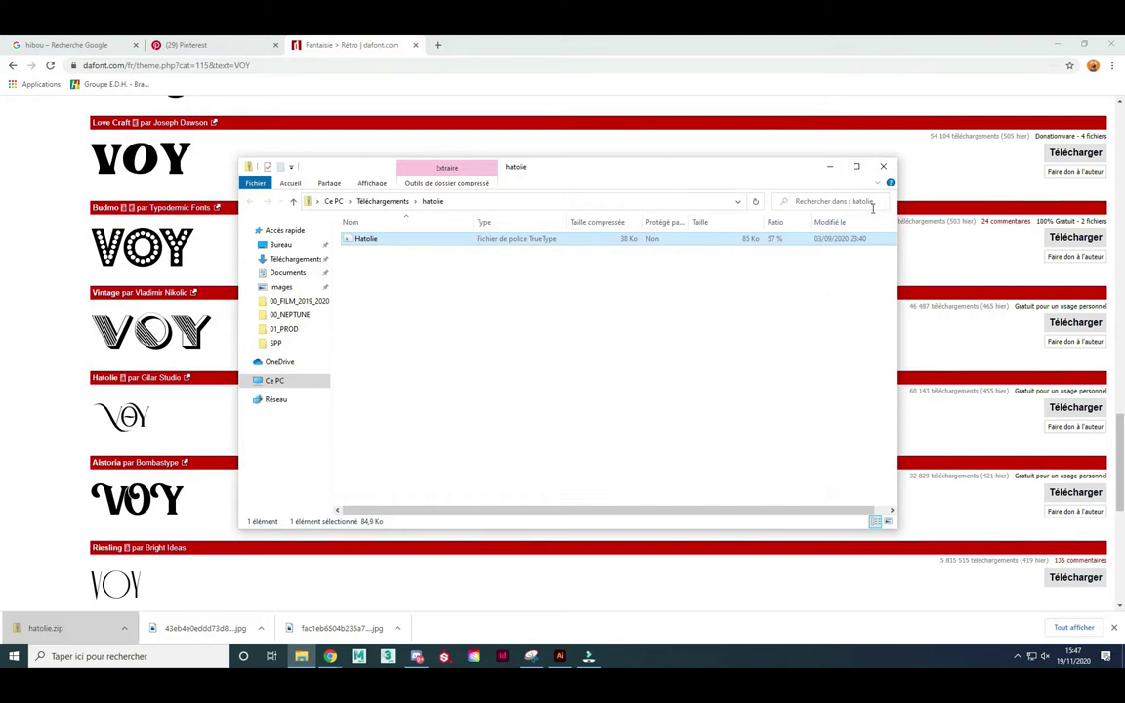
{"action": "left_click", "coordinate": [883, 168]}
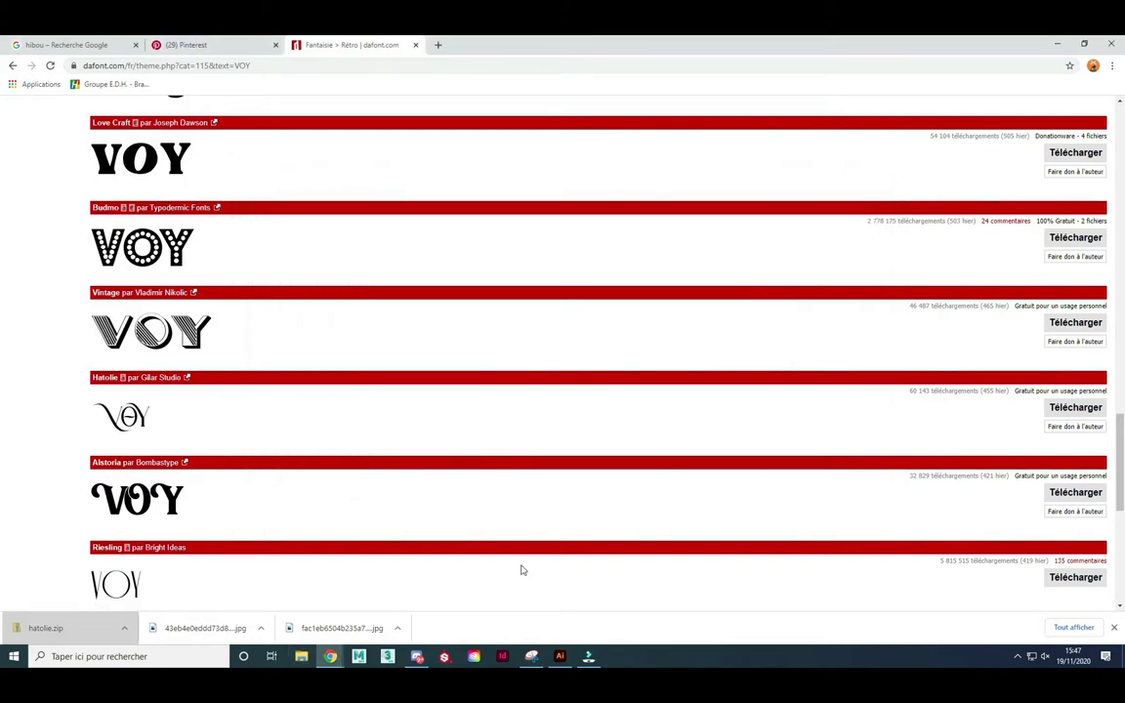
- Create a new blank A4 document
{"action": "left_click", "coordinate": [560, 658]}
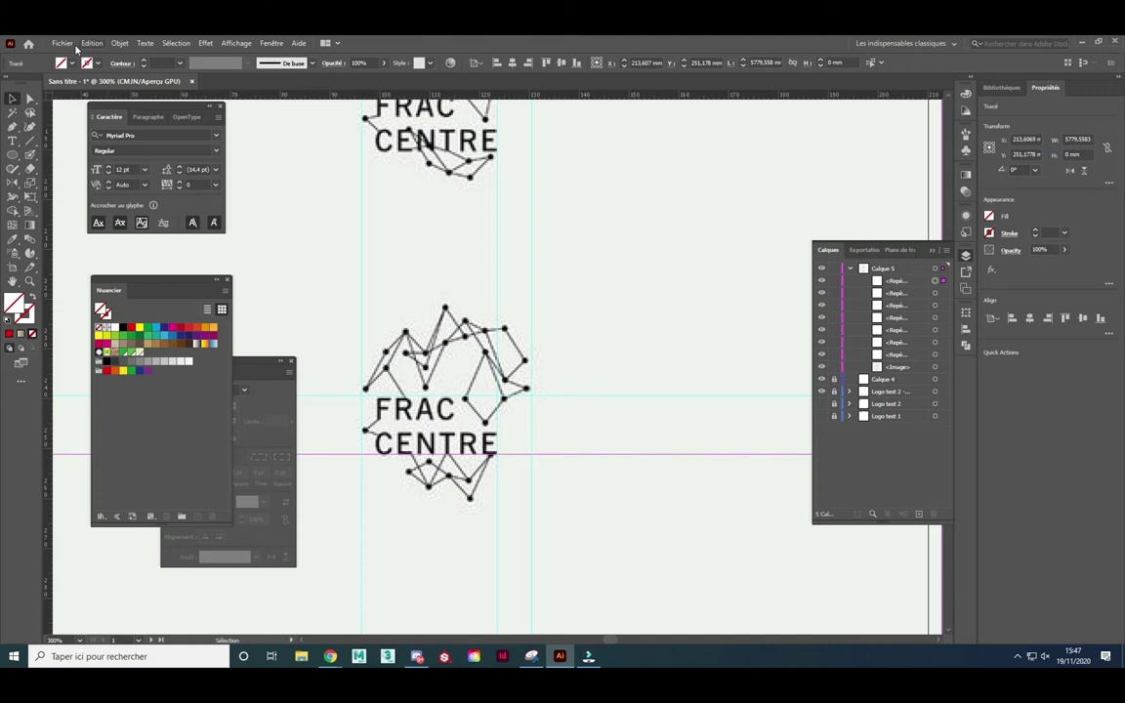
{"action": "left_click", "coordinate": [65, 44]}
{"action": "left_click", "coordinate": [70, 53]}
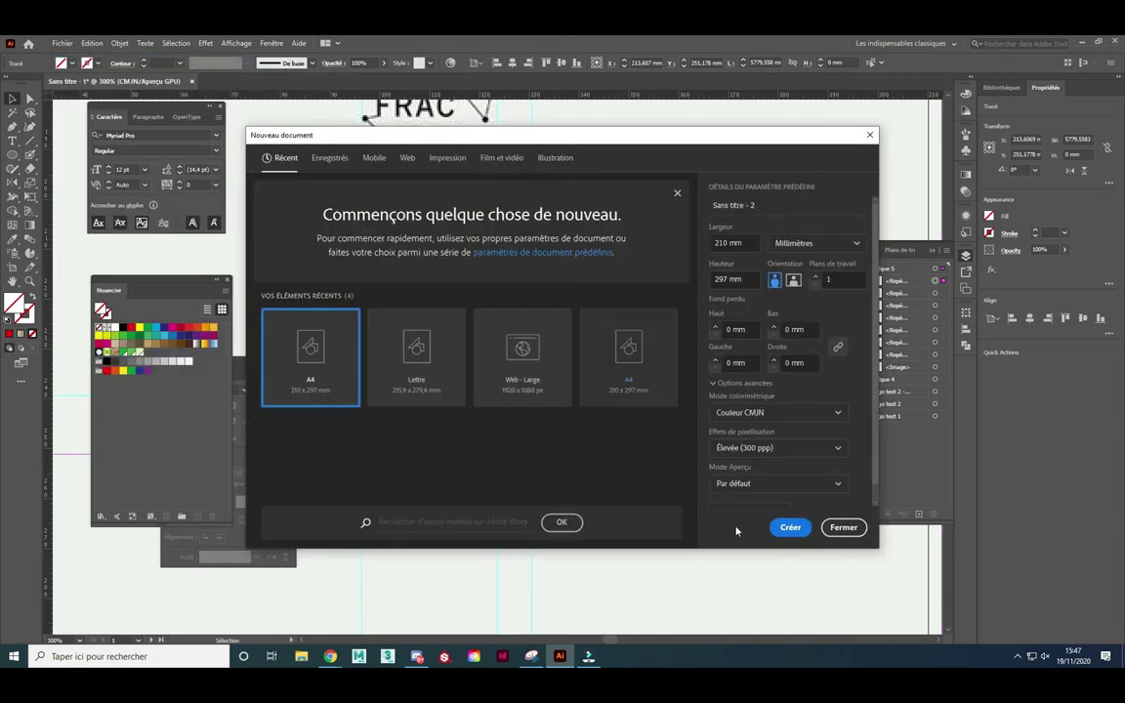
{"action": "left_click", "coordinate": [790, 528]}
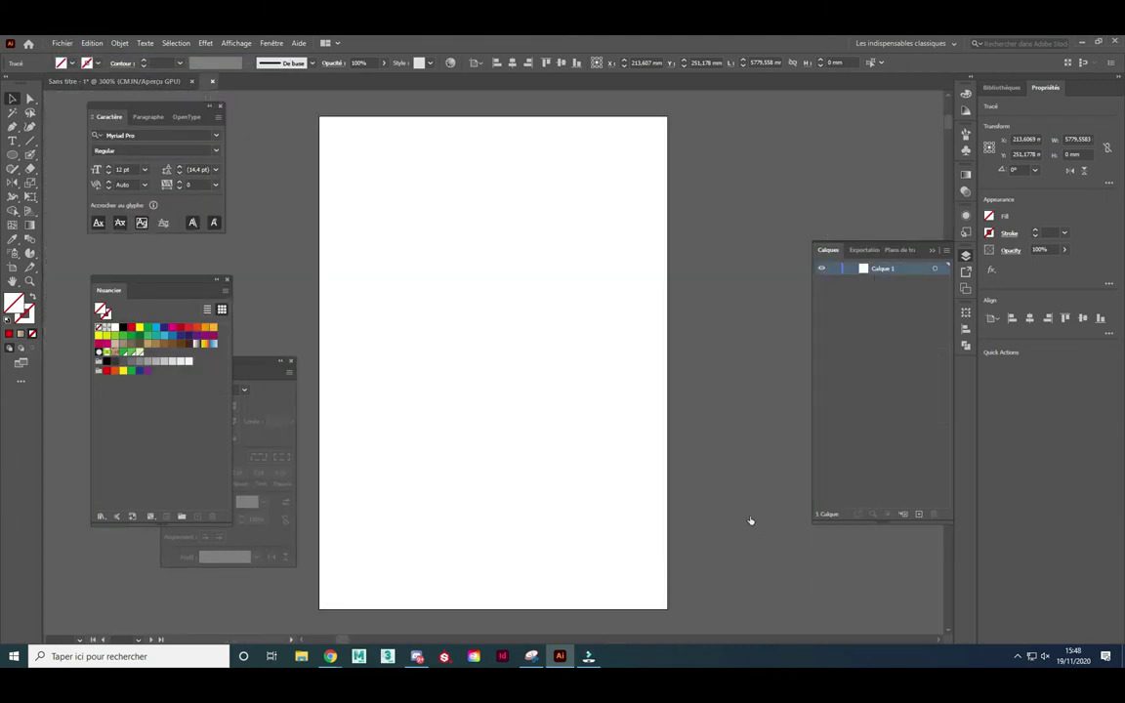
- Import the iceberg image from the C:\LAGARDE folder
{"action": "left_click", "coordinate": [65, 44]}
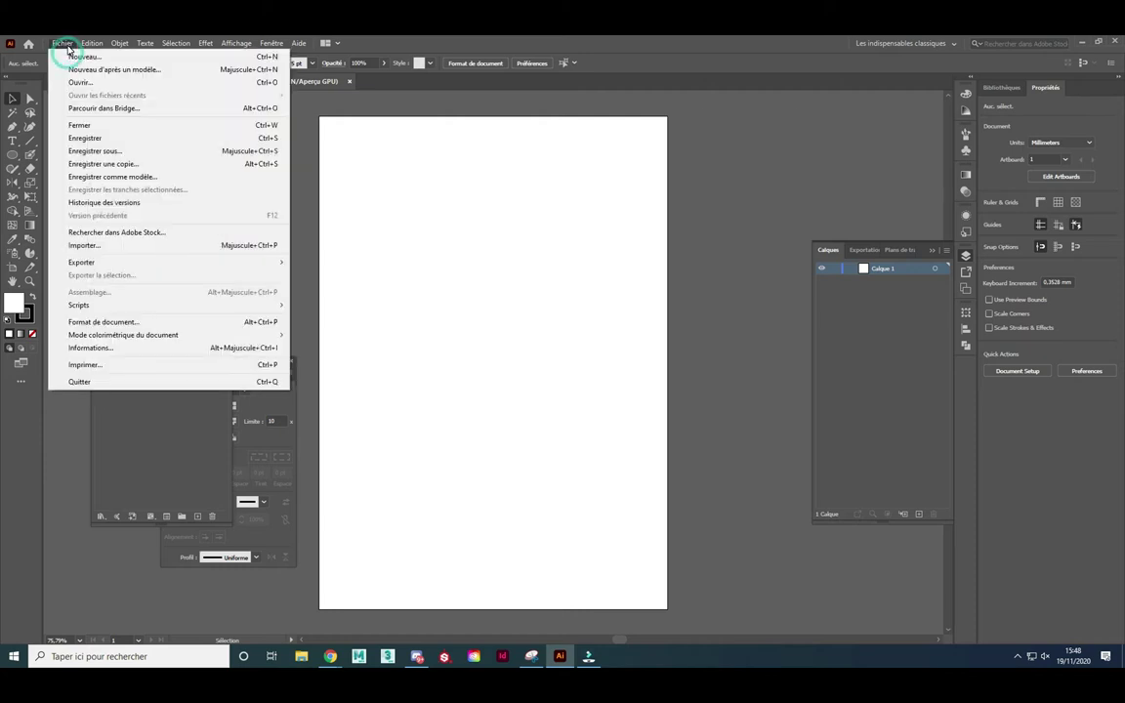
{"action": "left_click", "coordinate": [103, 246]}
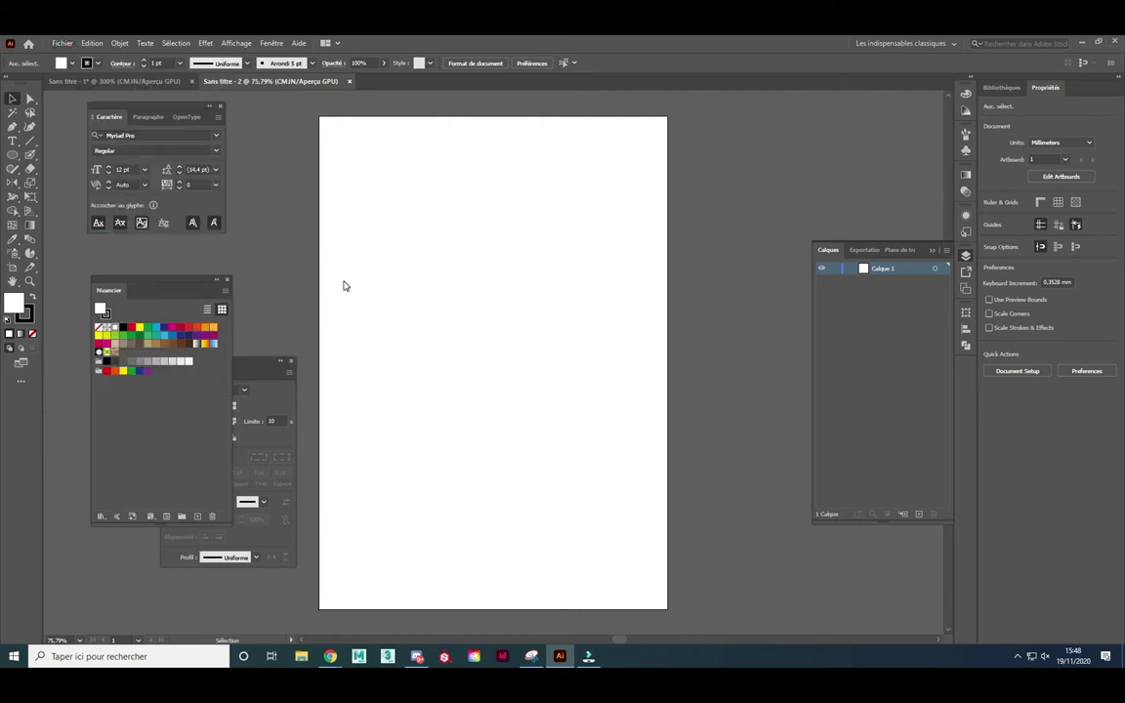
{"action": "left_click", "coordinate": [55, 263]}
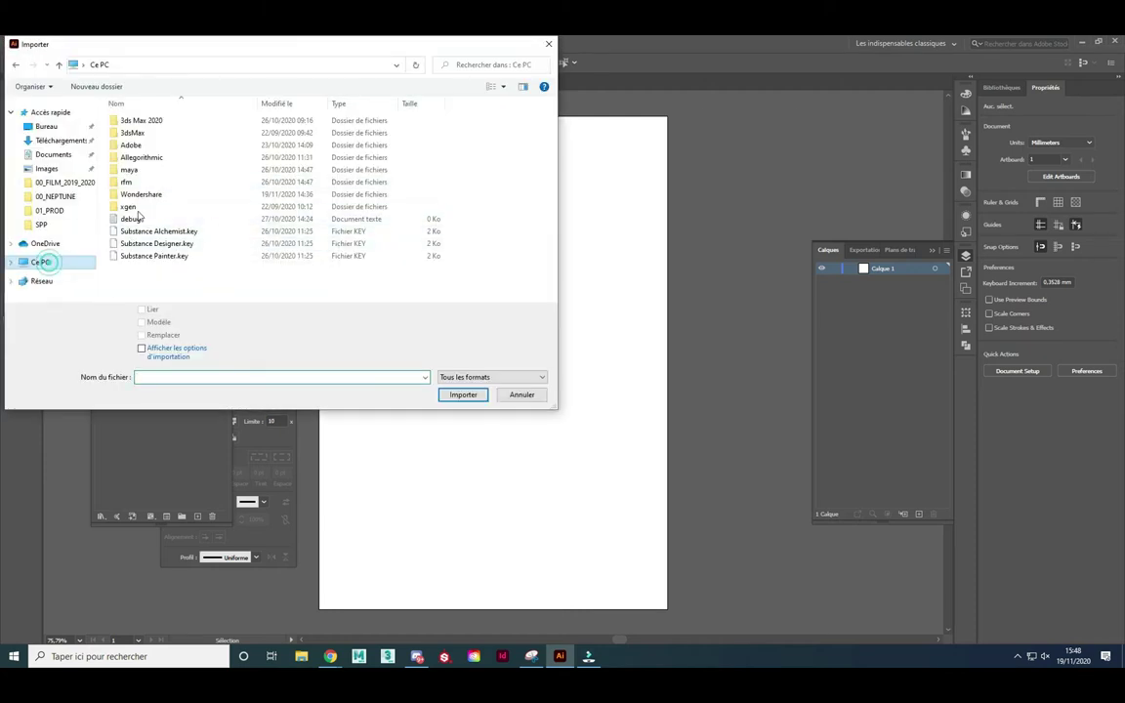
{"action": "double_click", "coordinate": [181, 278]}
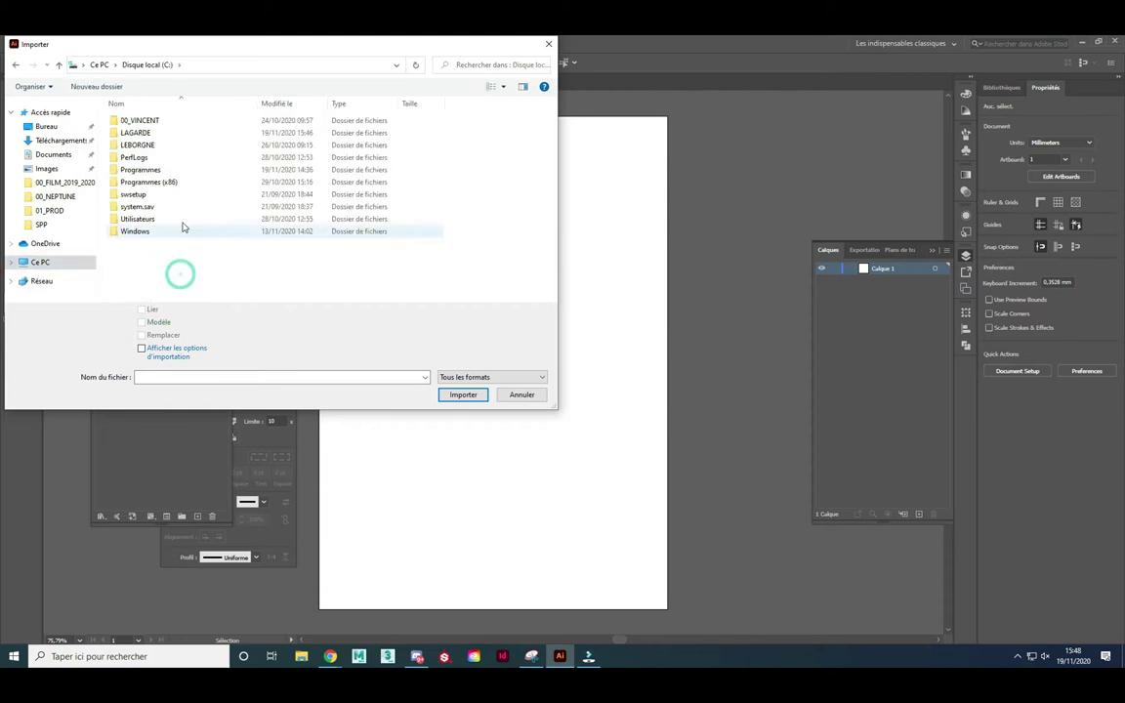
{"action": "double_click", "coordinate": [166, 130]}
{"action": "left_click", "coordinate": [172, 130]}
- Place the iceberg image and move it to the top of the page
{"action": "left_click", "coordinate": [454, 397]}
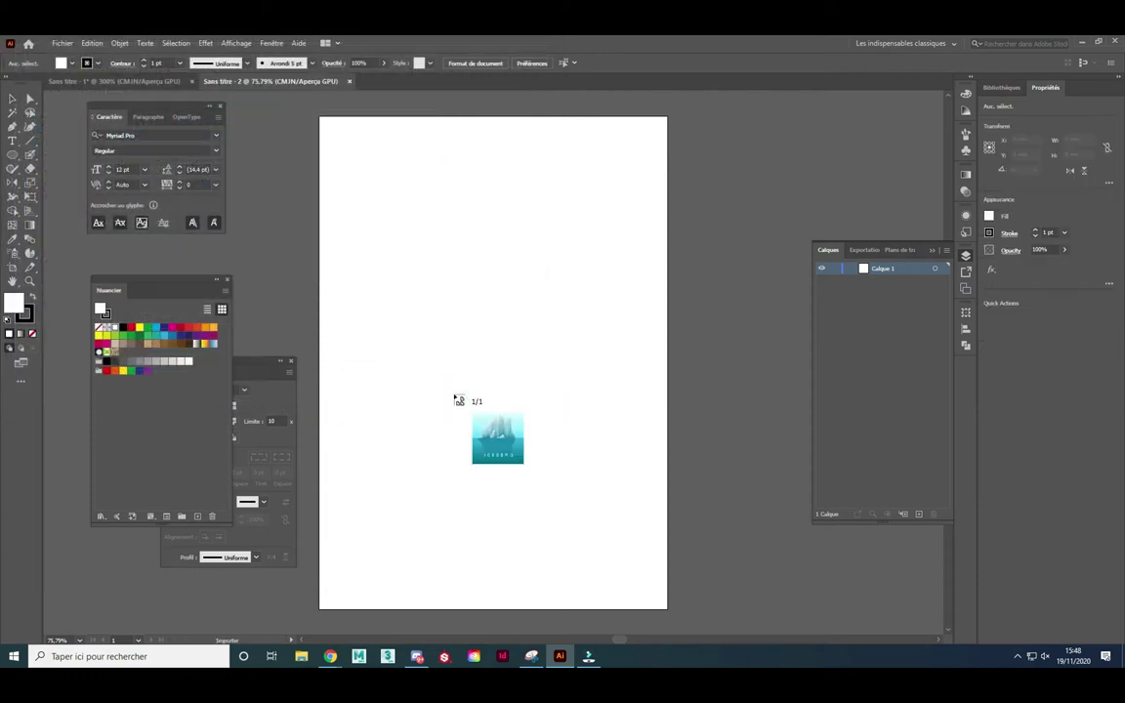
{"action": "left_click", "coordinate": [357, 171]}
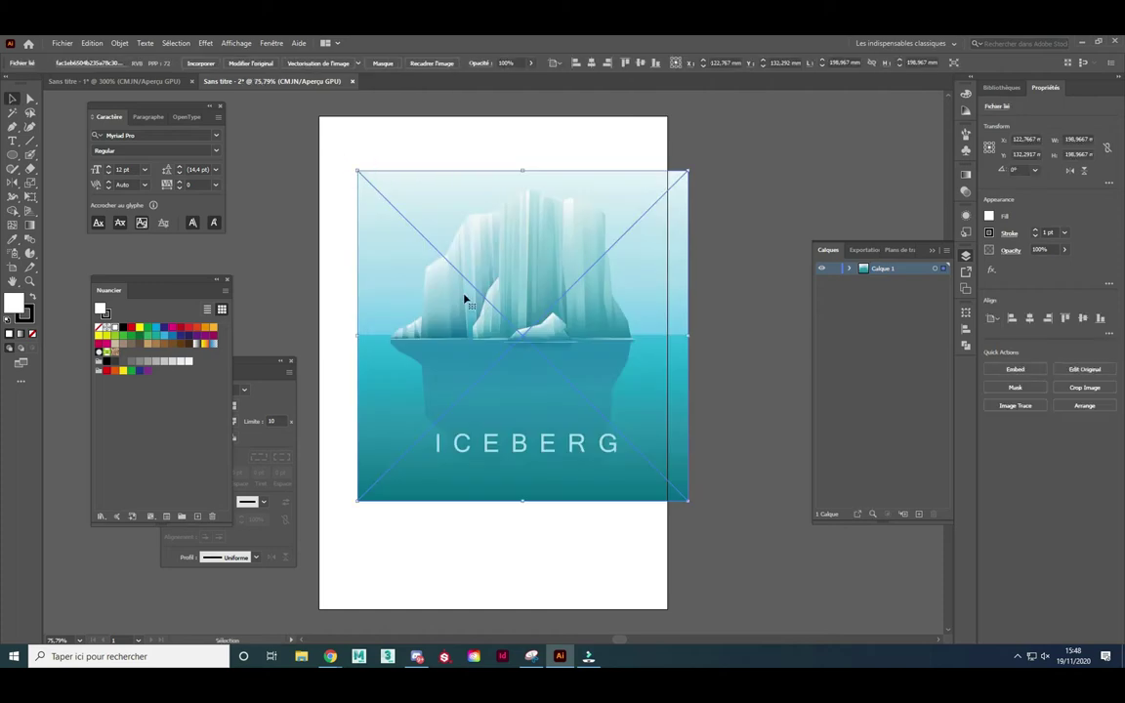
{"action": "left_click_drag", "start_coordinate": [560, 330], "coordinate": [531, 249]}
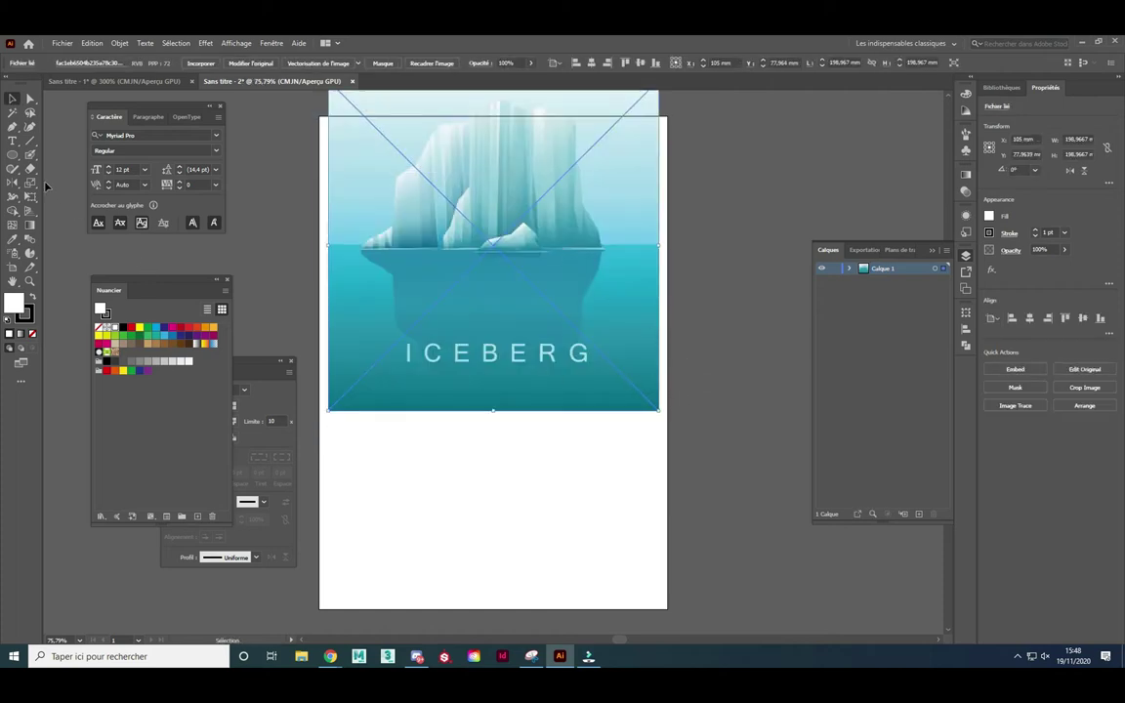
- Add a VOY text line below the image and select its text
{"action": "left_click", "coordinate": [12, 142]}
{"action": "left_click", "coordinate": [466, 498]}
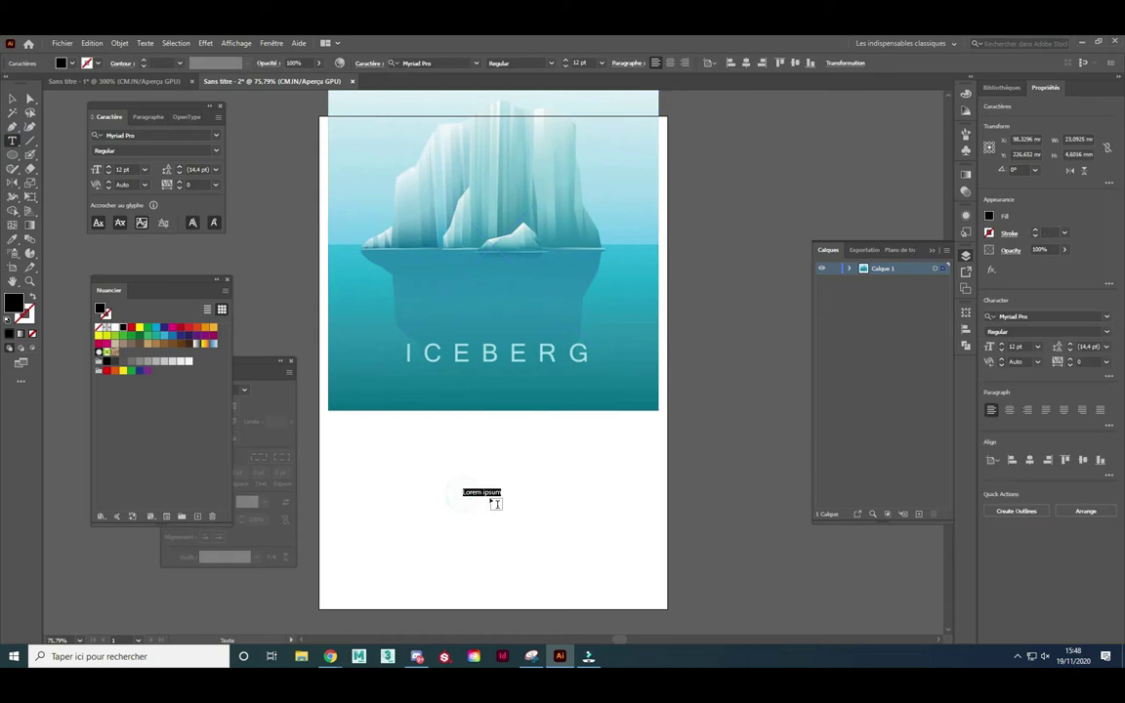
{"action": "type", "text": "VOY"}
{"action": "key", "text": "ctrl+a"}
- Set the VOY text in the Hatolie font
{"action": "left_click", "coordinate": [429, 621]}
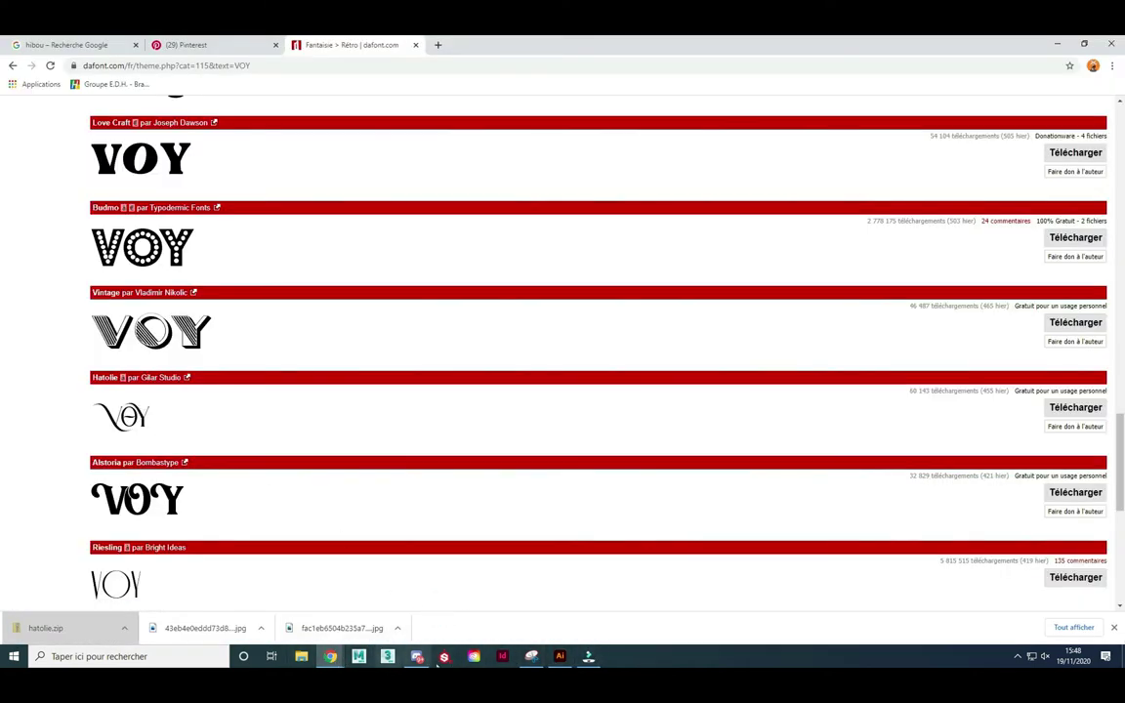
{"action": "left_click", "coordinate": [1057, 44]}
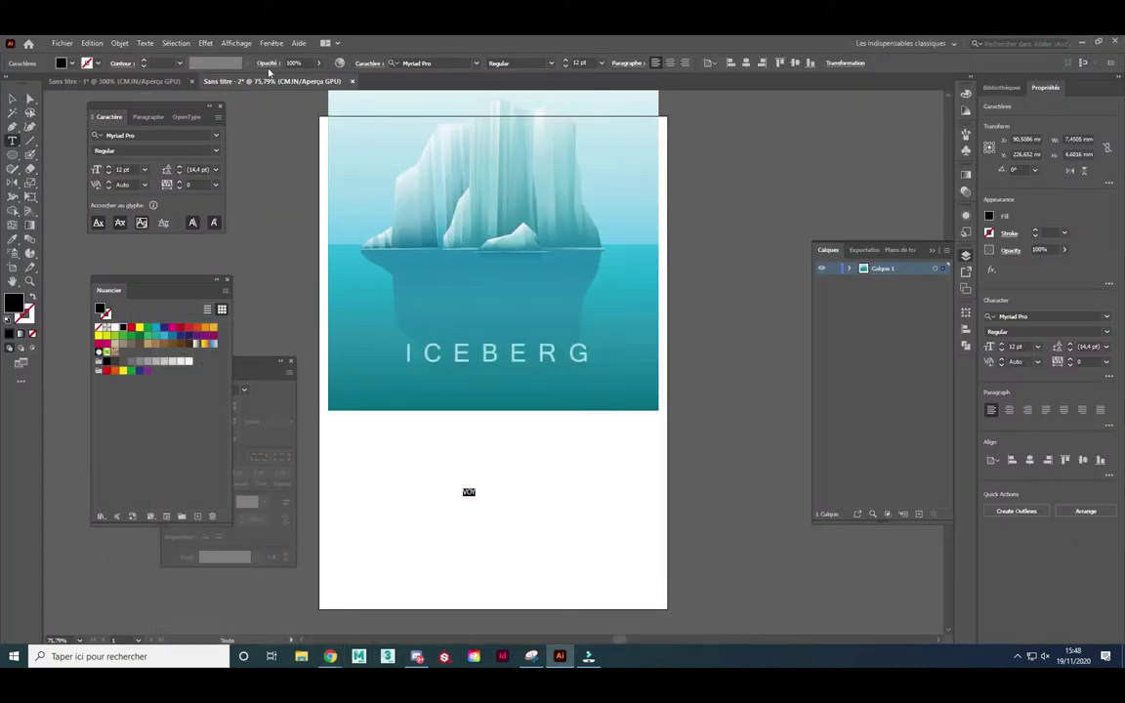
{"action": "left_click", "coordinate": [476, 64]}
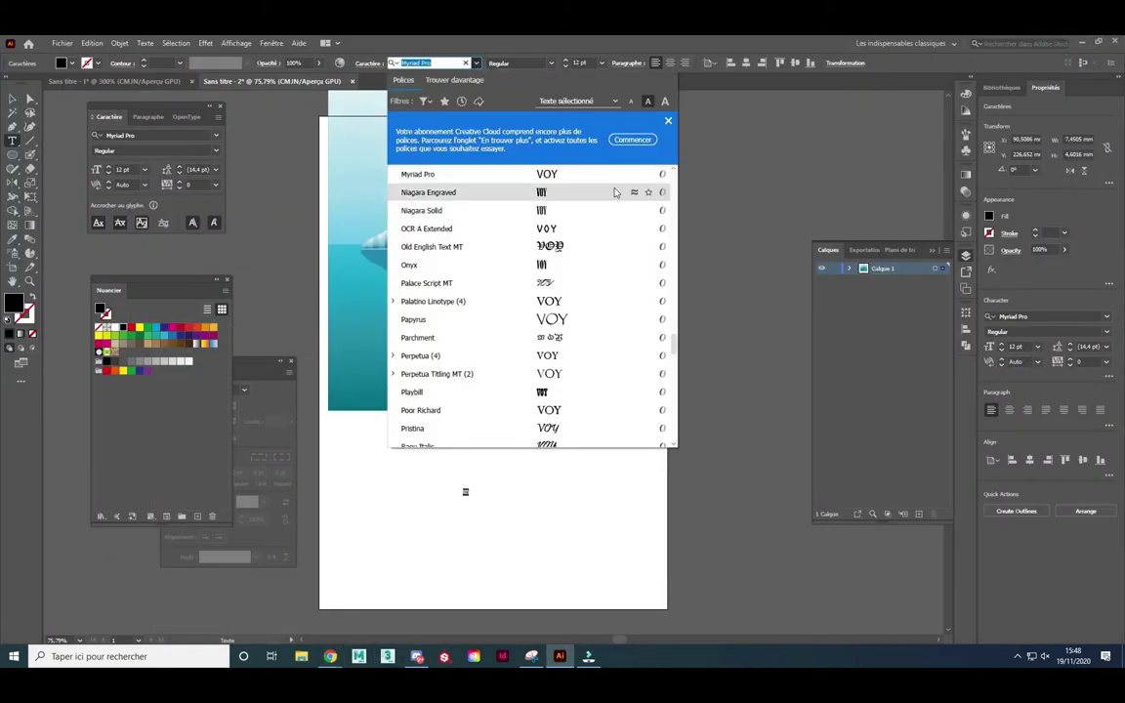
{"action": "scroll", "coordinate": [527, 252], "scroll_direction": "up", "scroll_amount": 12}
{"action": "scroll", "coordinate": [533, 264], "scroll_direction": "up", "scroll_amount": 8}
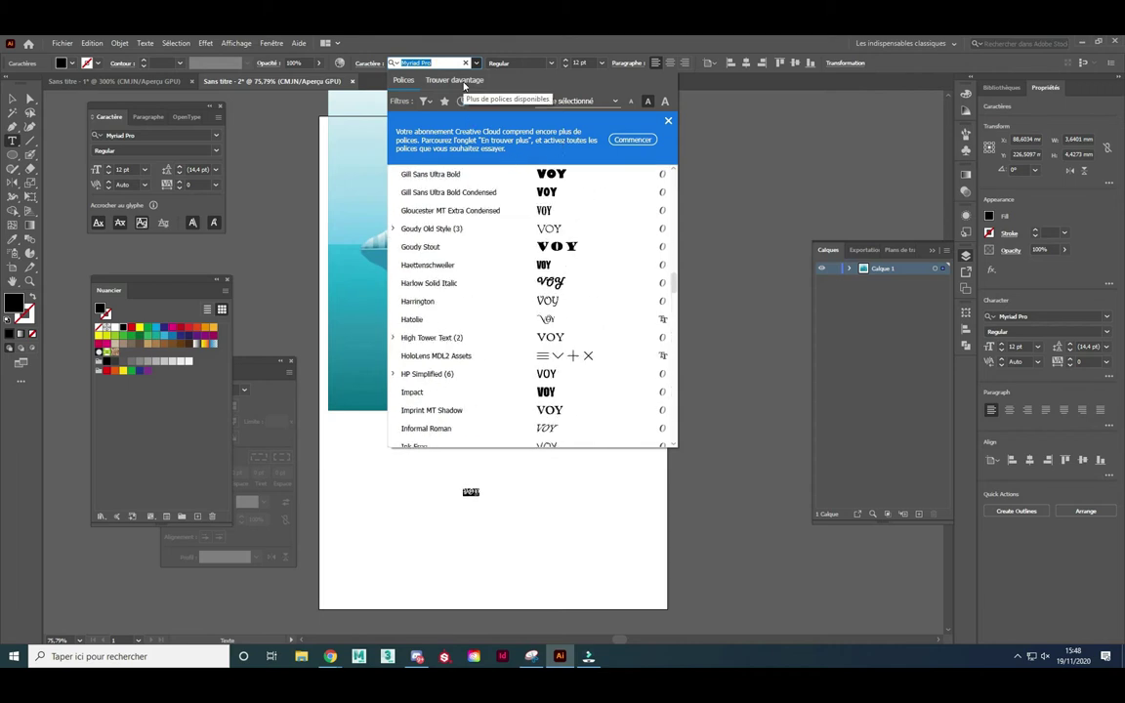
{"action": "type", "text": "Hatolie"}
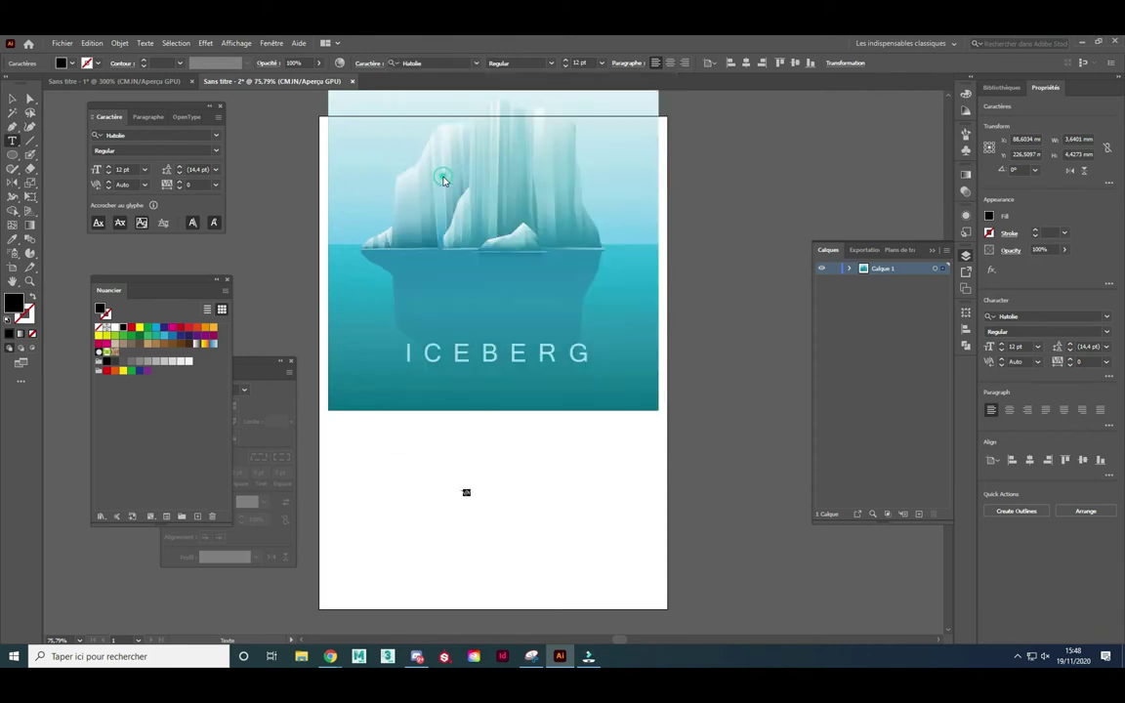
{"action": "left_click", "coordinate": [408, 173]}
- Enlarge VOY to about 143.9 pt under the image and vectorise it into outlines
{"action": "left_click", "coordinate": [11, 98]}
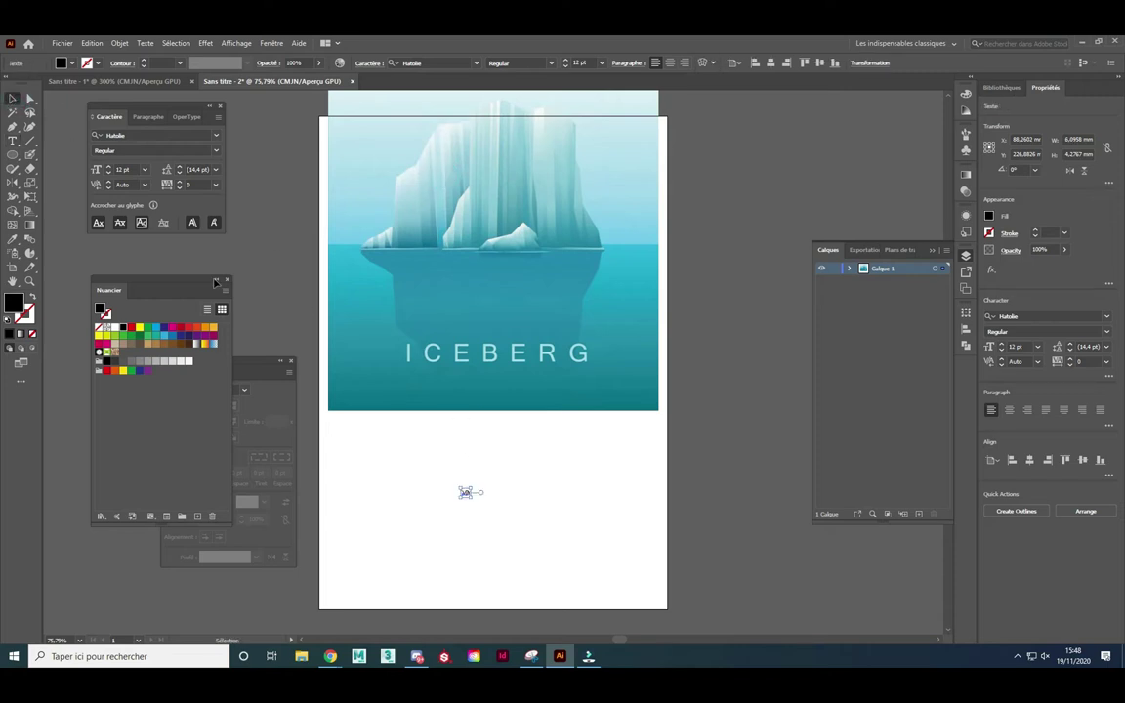
{"action": "left_click_drag", "start_coordinate": [473, 497], "coordinate": [625, 600]}
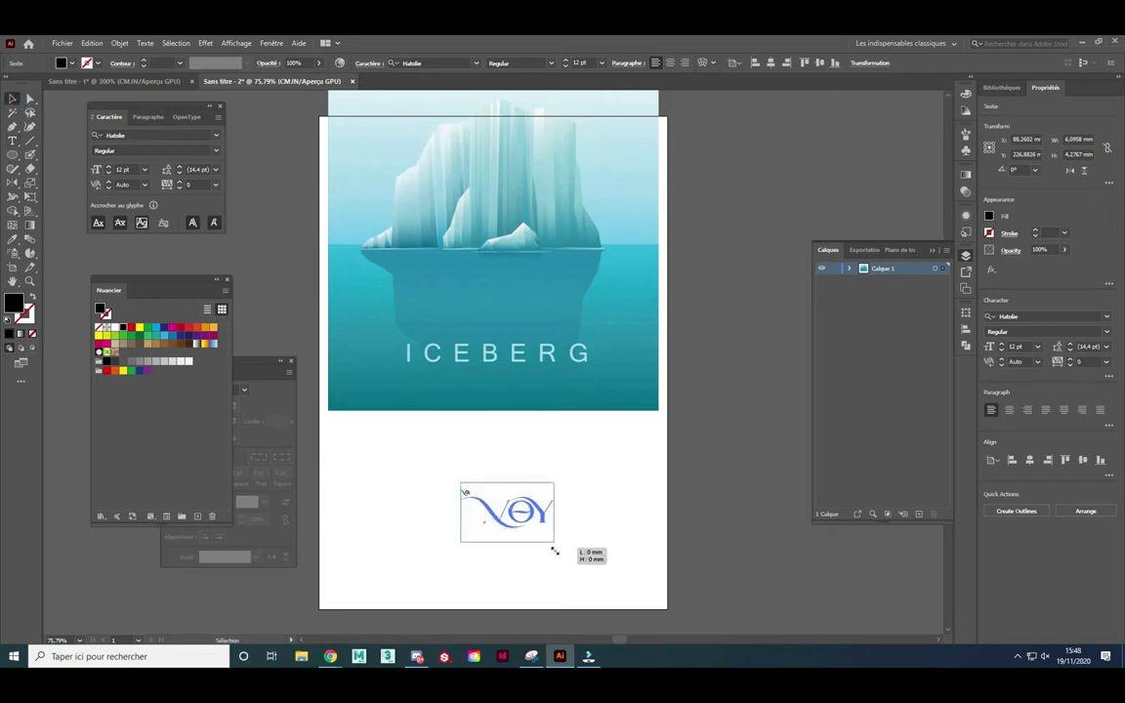
{"action": "mouse_move", "coordinate": [569, 548]}
{"action": "left_mouse_down"}
{"action": "mouse_move", "coordinate": [543, 498]}
{"action": "mouse_move", "coordinate": [528, 496]}
{"action": "mouse_move", "coordinate": [531, 510]}
{"action": "left_mouse_up"}
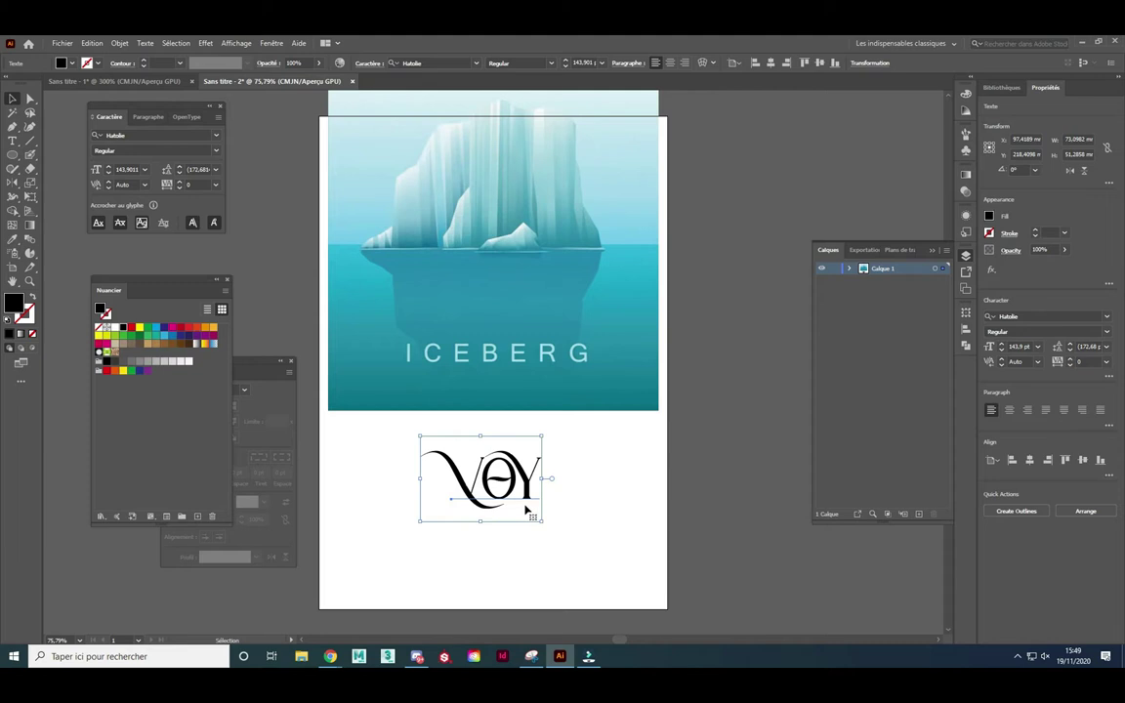
{"action": "left_click", "coordinate": [609, 483]}
{"action": "left_click", "coordinate": [533, 481]}
{"action": "right_click", "coordinate": [528, 495]}
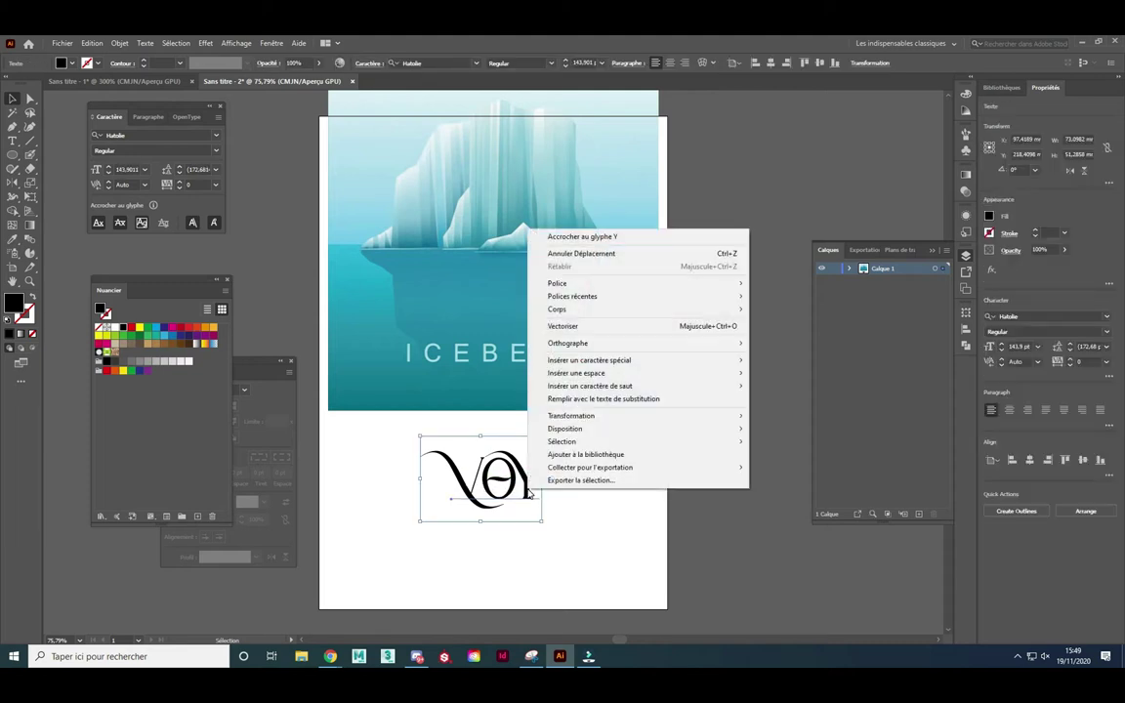
{"action": "left_click", "coordinate": [565, 326]}
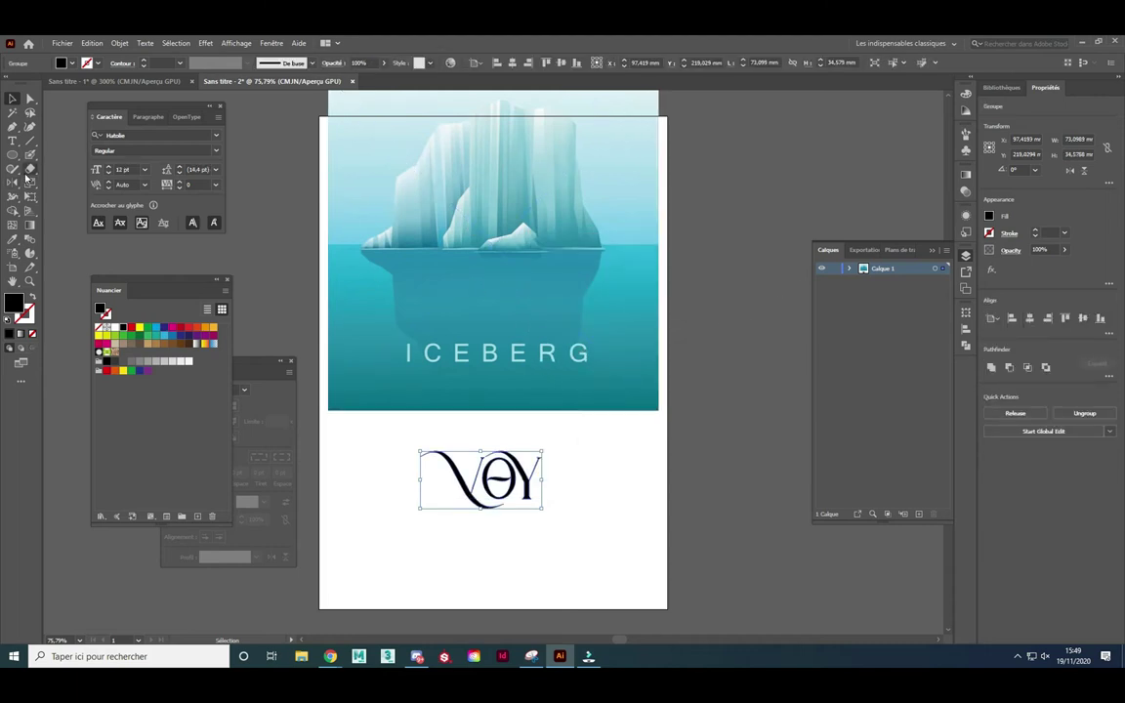
- Fill the lettering with the iceberg's sampled teal and save it as a swatch
{"action": "left_click", "coordinate": [12, 238]}
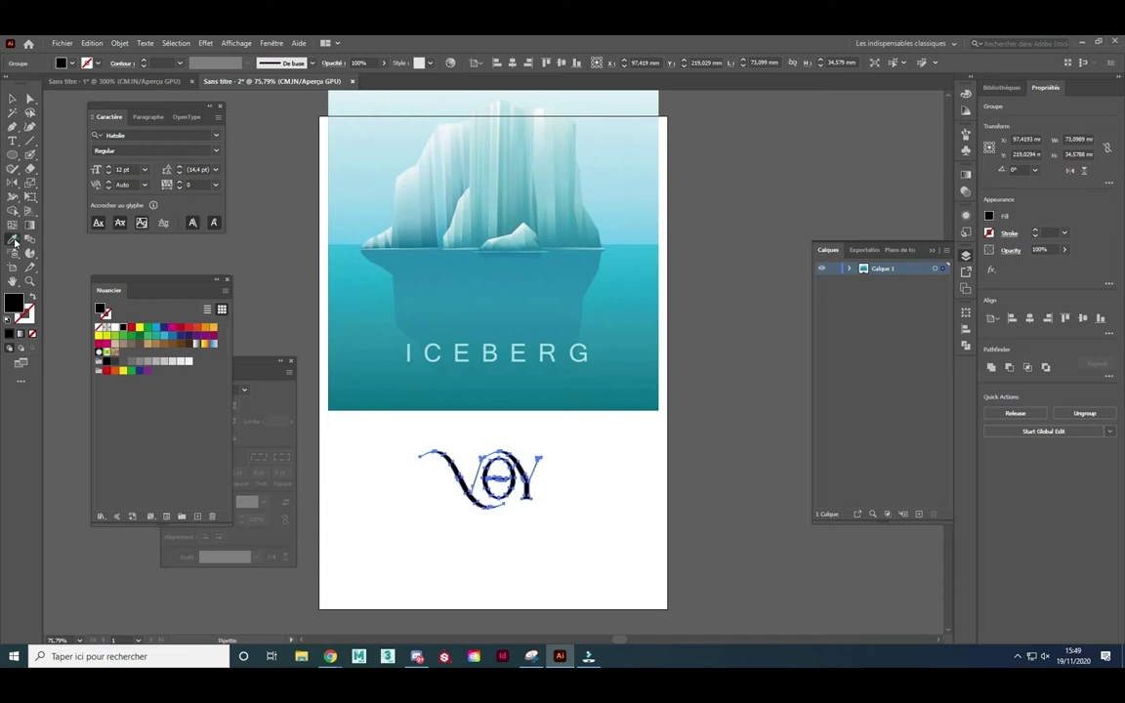
{"action": "left_click", "coordinate": [458, 252]}
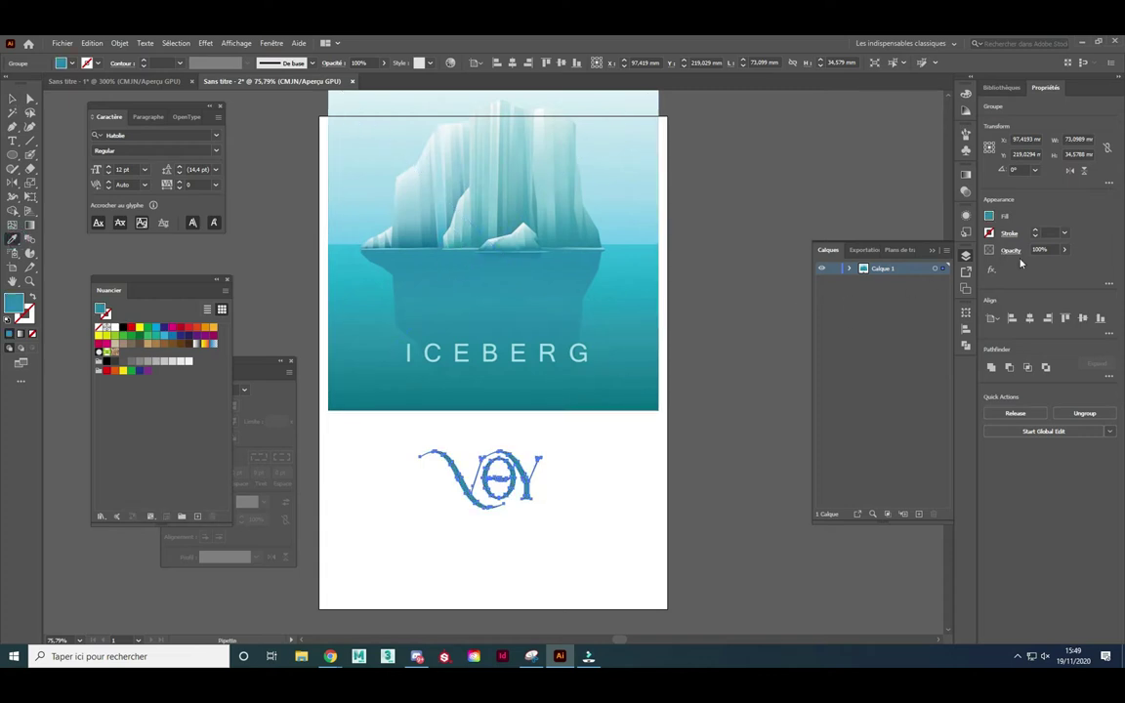
{"action": "left_click", "coordinate": [933, 252]}
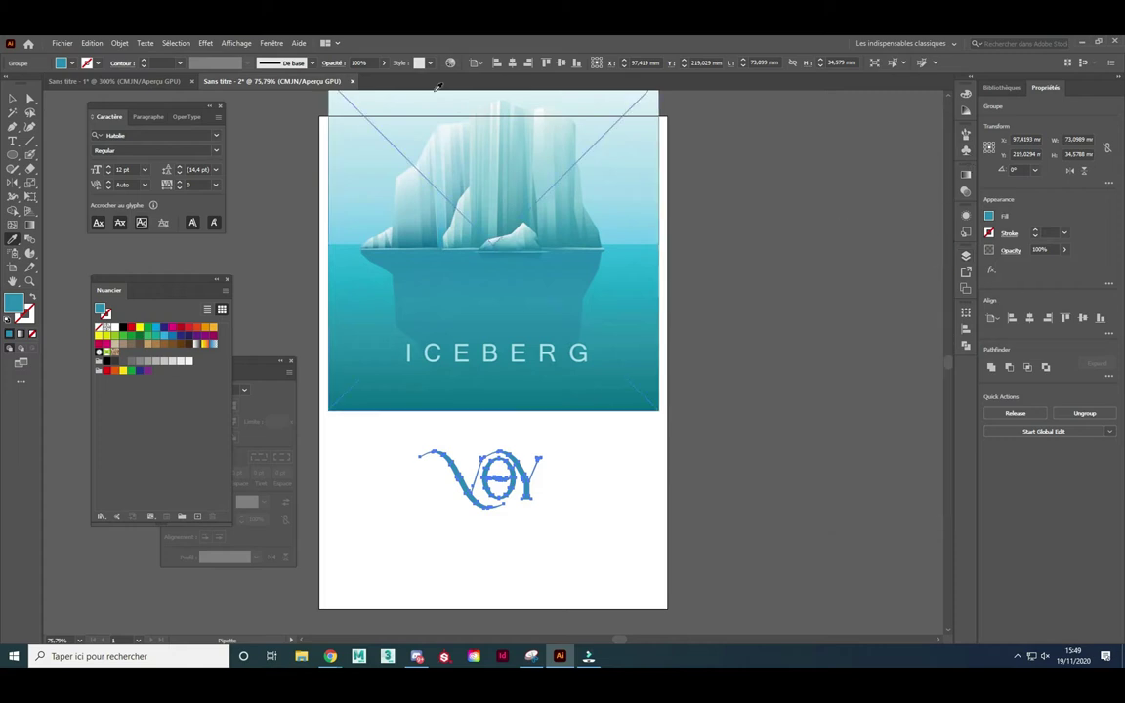
{"action": "left_click", "coordinate": [272, 43]}
{"action": "mouse_move", "coordinate": [168, 280]}
{"action": "left_mouse_down"}
{"action": "mouse_move", "coordinate": [796, 230]}
{"action": "mouse_move", "coordinate": [800, 220]}
{"action": "left_mouse_up"}
{"action": "left_click", "coordinate": [826, 456]}
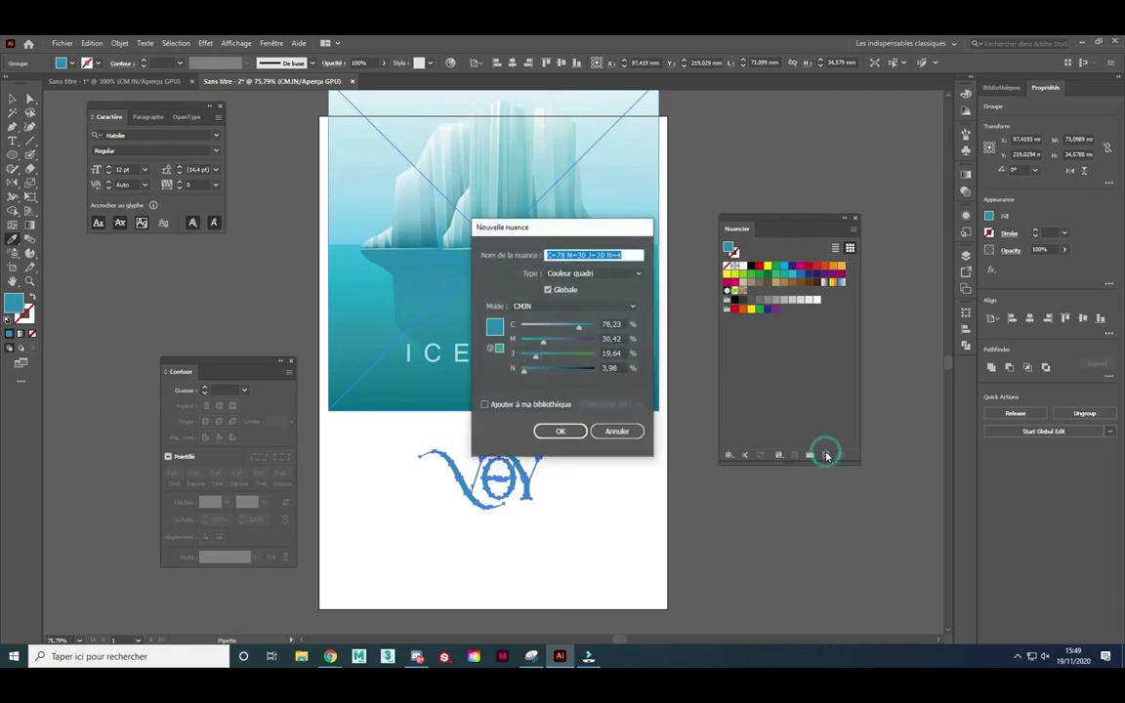
{"action": "left_click", "coordinate": [554, 430]}
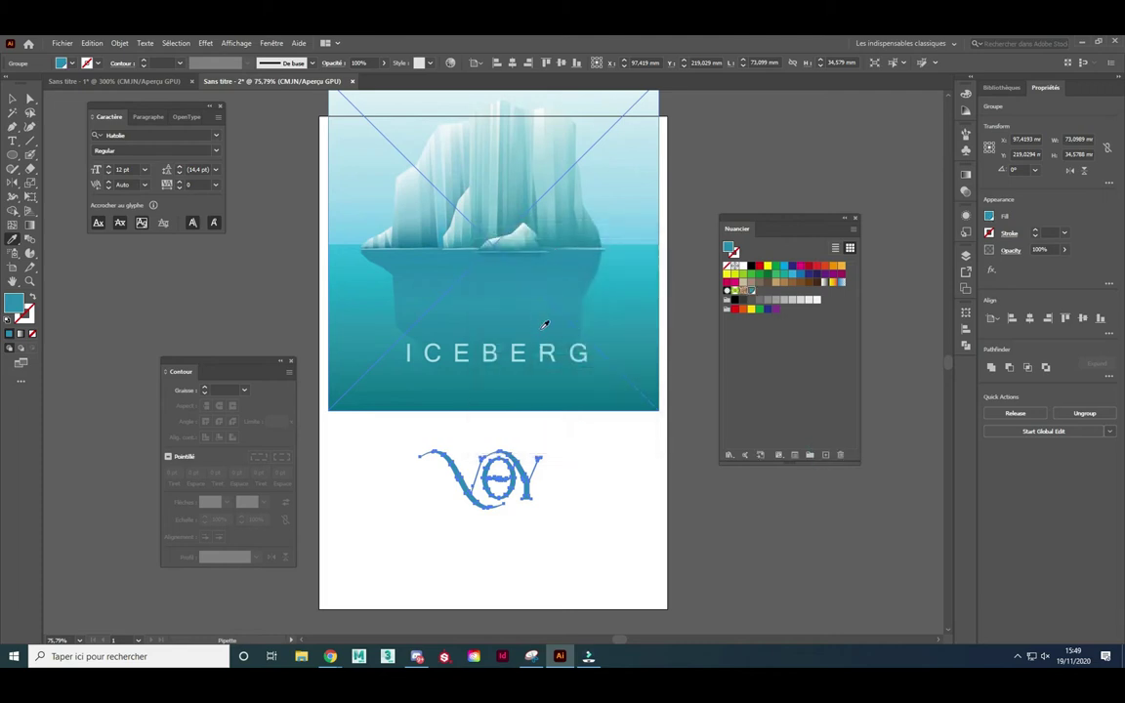
- Sample lighter pale blue iceberg tones and save three of them as swatches
{"action": "left_click", "coordinate": [592, 221]}
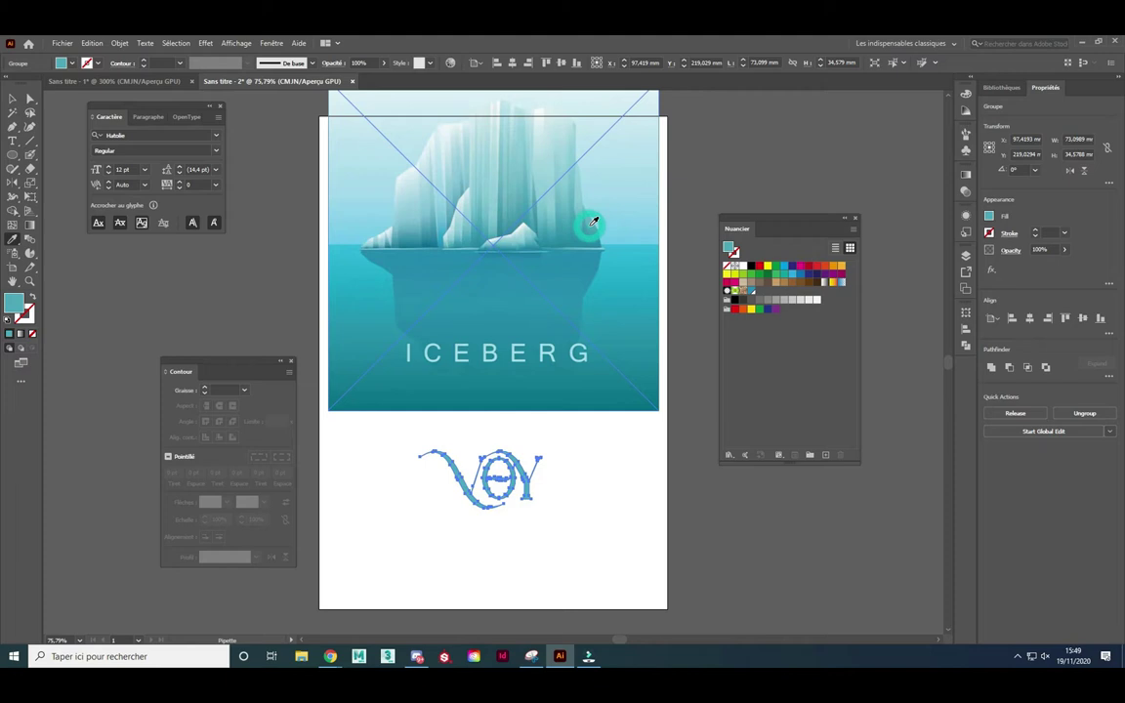
{"action": "left_click", "coordinate": [823, 456]}
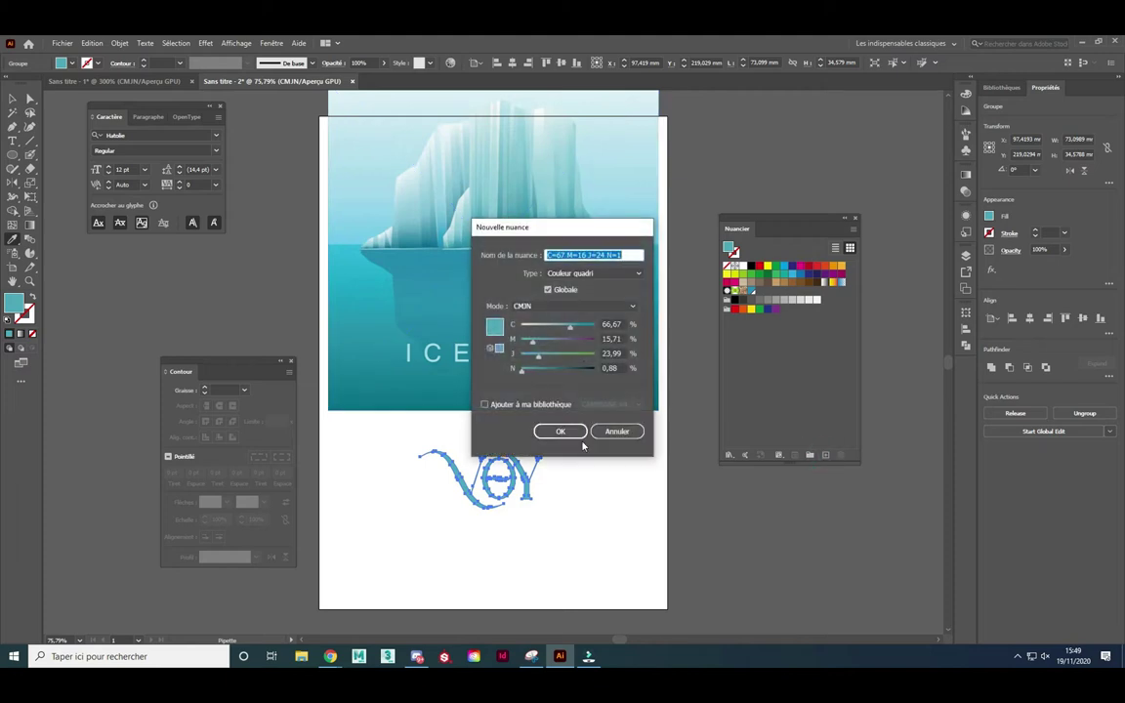
{"action": "left_click", "coordinate": [555, 430]}
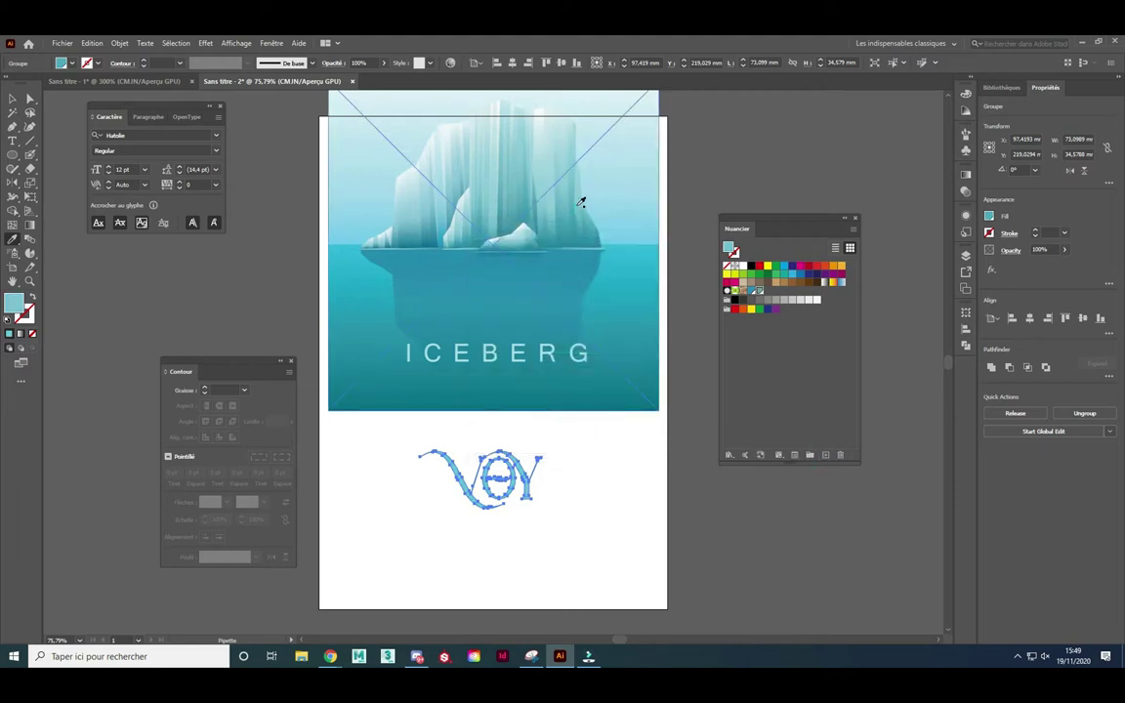
{"action": "left_click", "coordinate": [822, 455]}
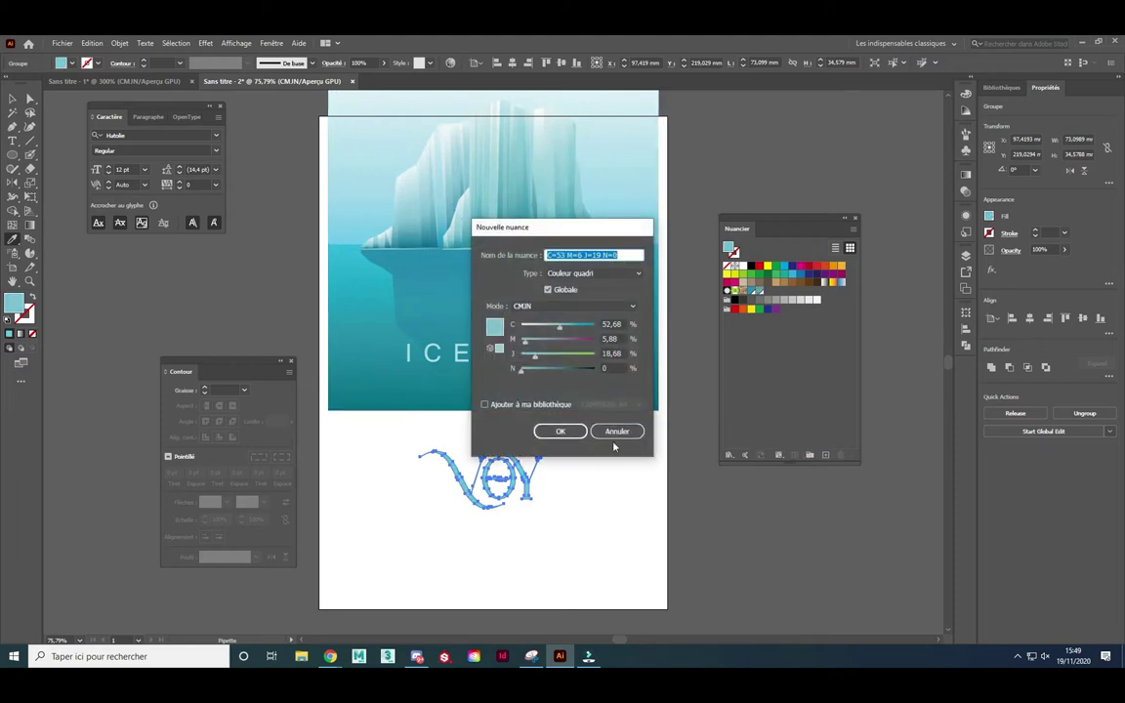
{"action": "left_click", "coordinate": [566, 430]}
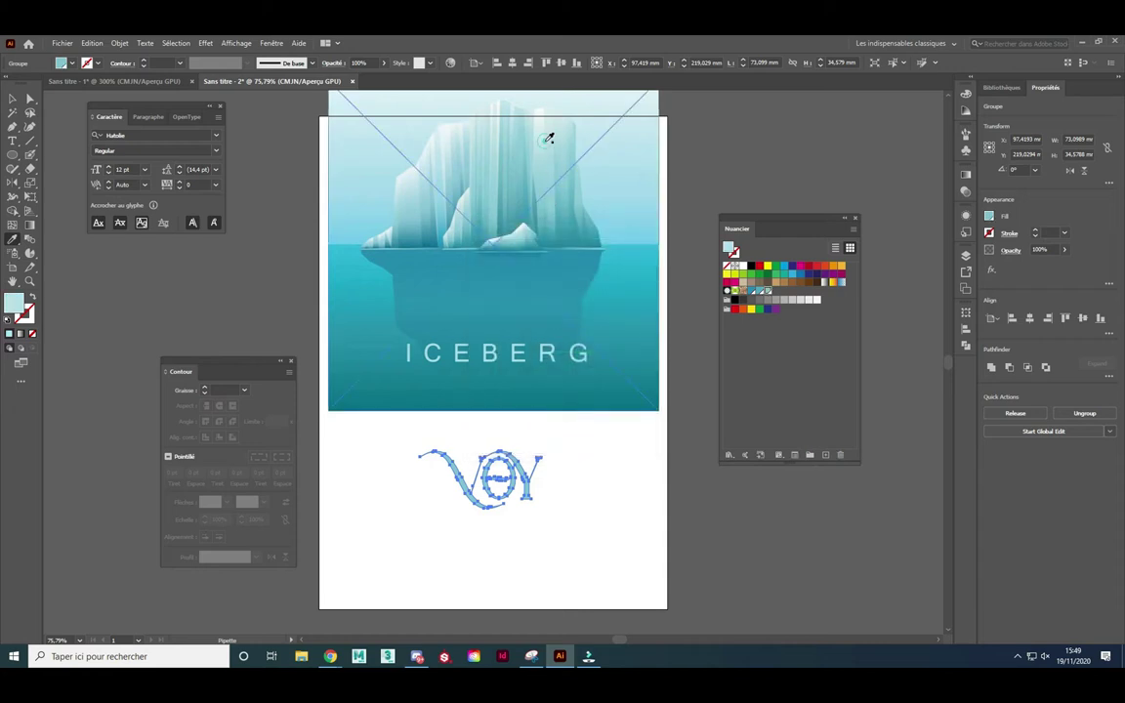
{"action": "left_click", "coordinate": [826, 455]}
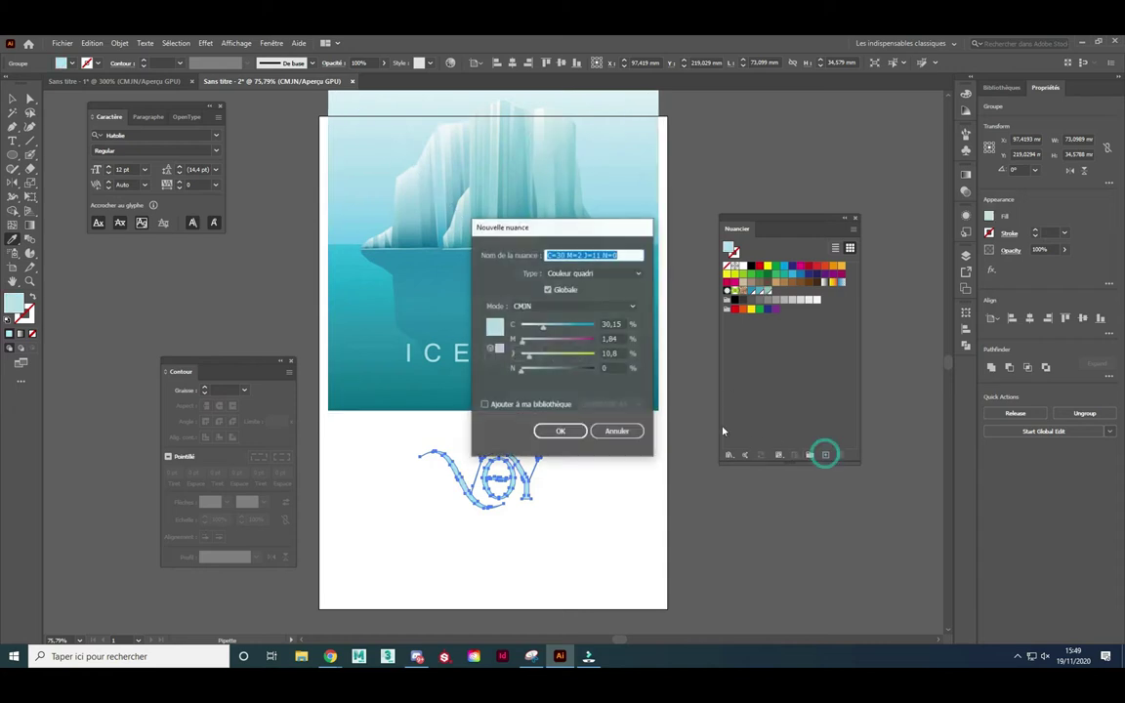
{"action": "left_click", "coordinate": [565, 430]}
- Sample white from the iceberg's top and save it as a new swatch
{"action": "left_click", "coordinate": [547, 108]}
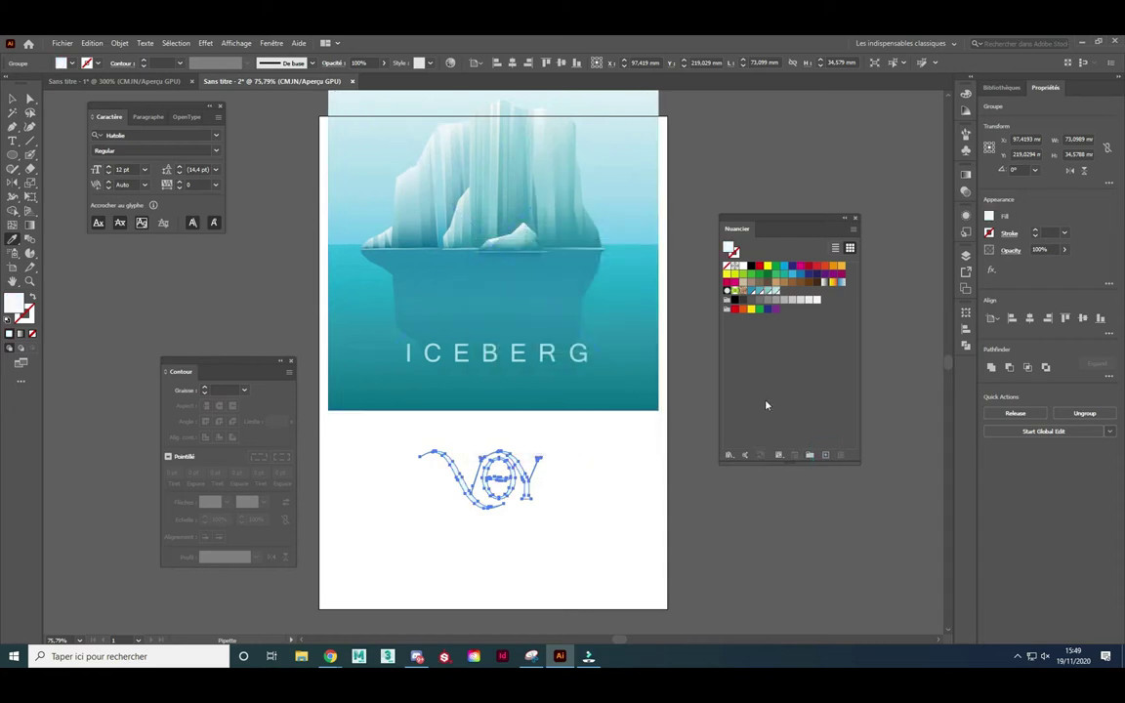
{"action": "left_click", "coordinate": [825, 456]}
{"action": "left_click", "coordinate": [564, 430]}
{"action": "left_click", "coordinate": [12, 100]}
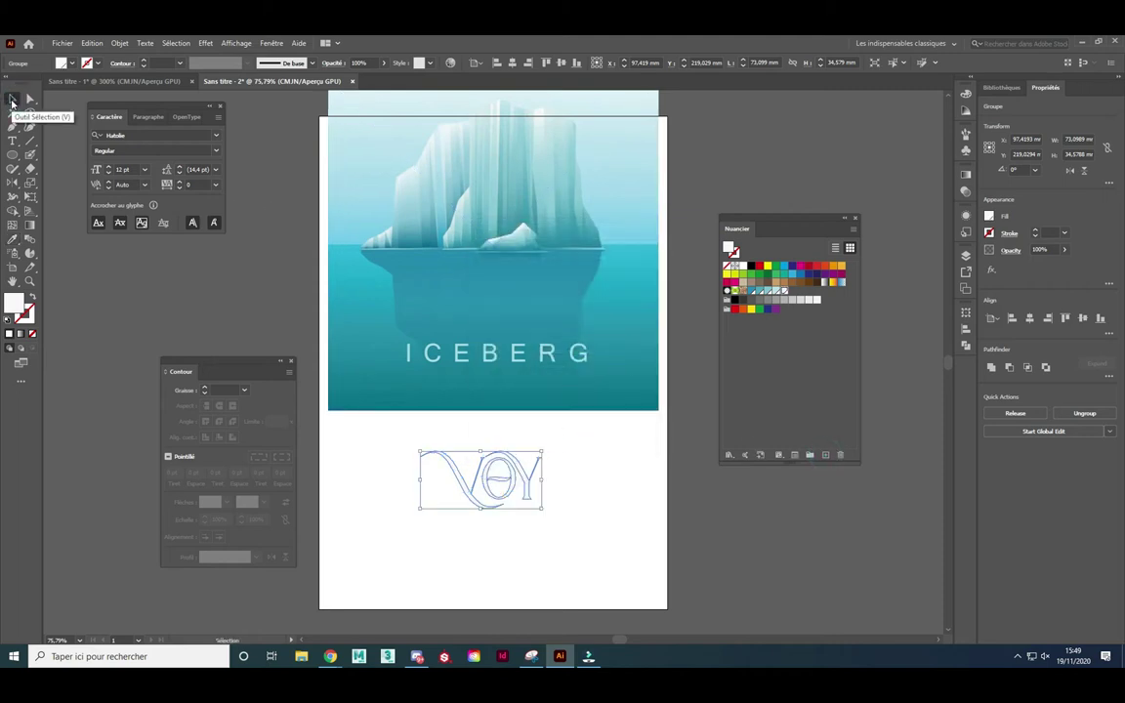
- Move the teal ICEBERG image higher on the page
{"action": "left_click", "coordinate": [603, 221]}
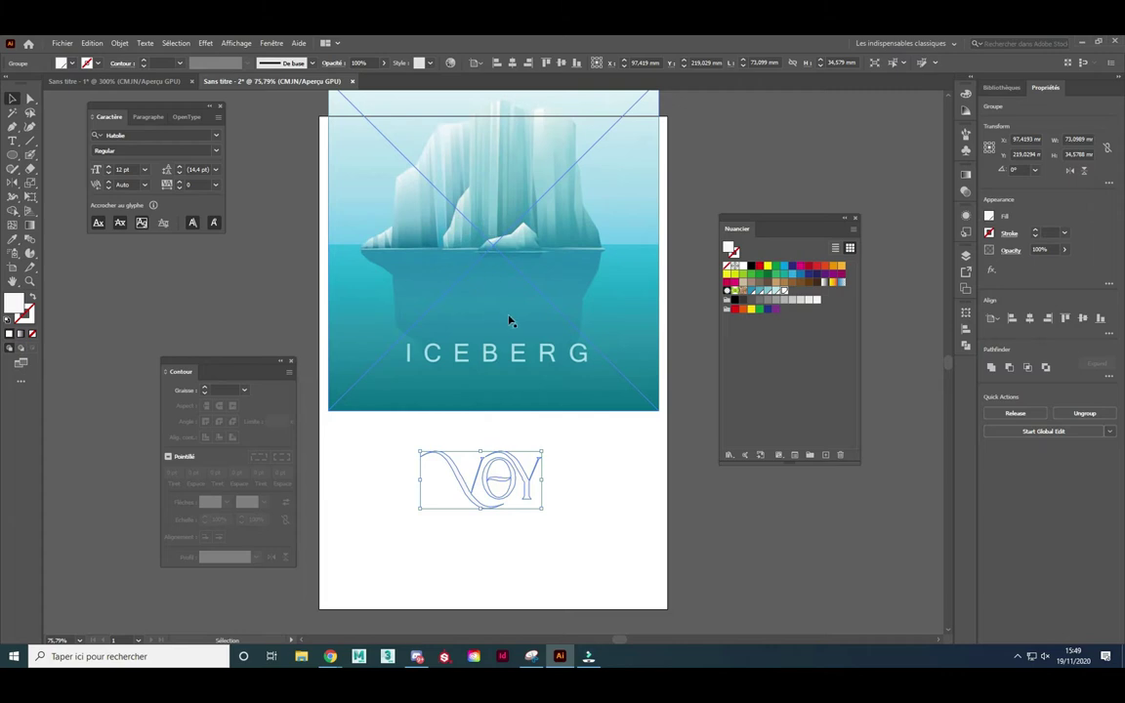
{"action": "left_click_drag", "start_coordinate": [508, 320], "coordinate": [512, 244]}
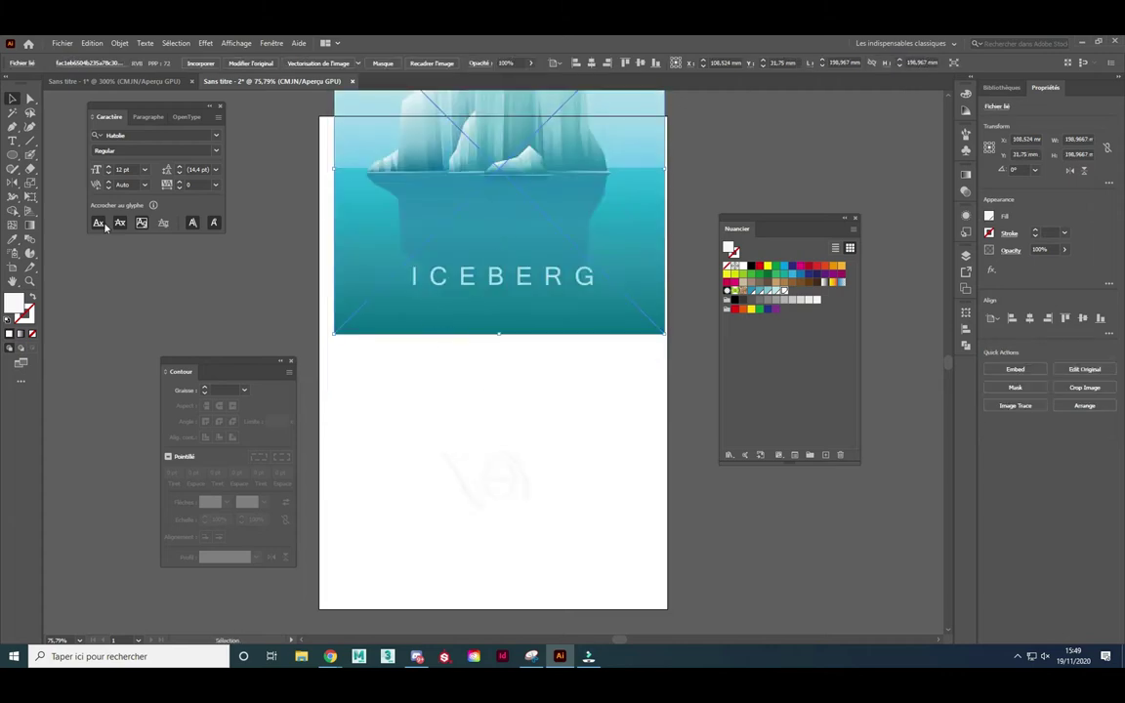
{"action": "left_click", "coordinate": [12, 127]}
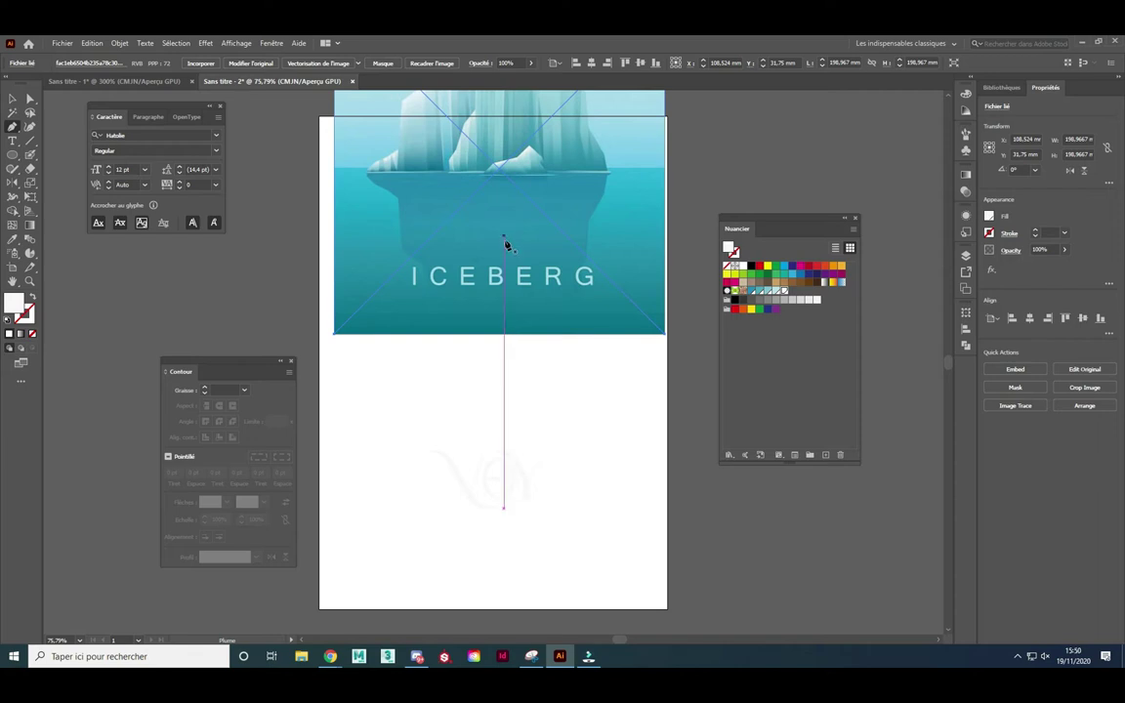
{"action": "left_click", "coordinate": [12, 99]}
- Import the low-poly iceberg image and place it over the artboard's top
{"action": "left_click", "coordinate": [61, 43]}
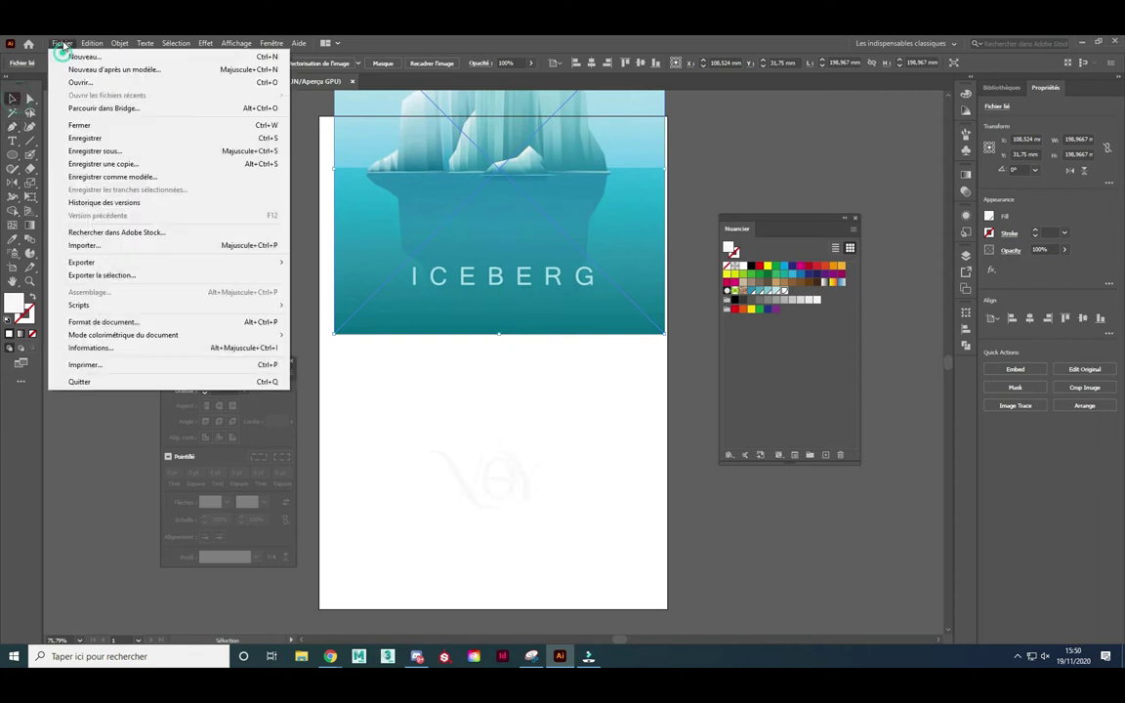
{"action": "left_click", "coordinate": [117, 245]}
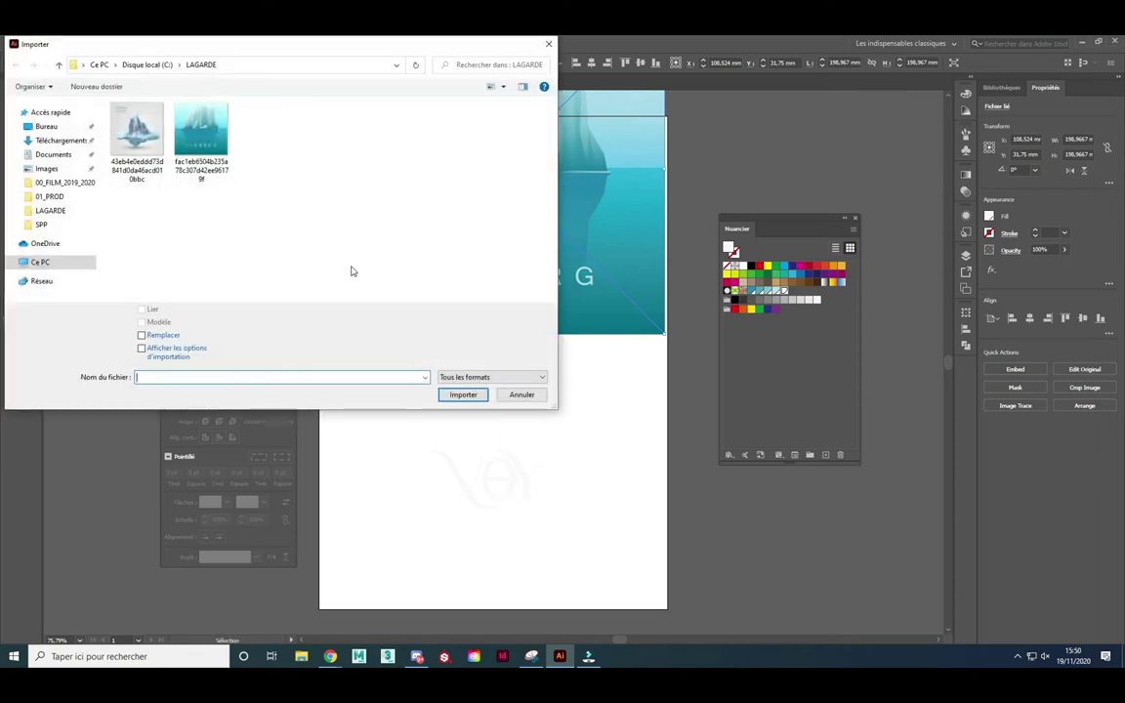
{"action": "left_click", "coordinate": [151, 145]}
{"action": "left_click", "coordinate": [461, 394]}
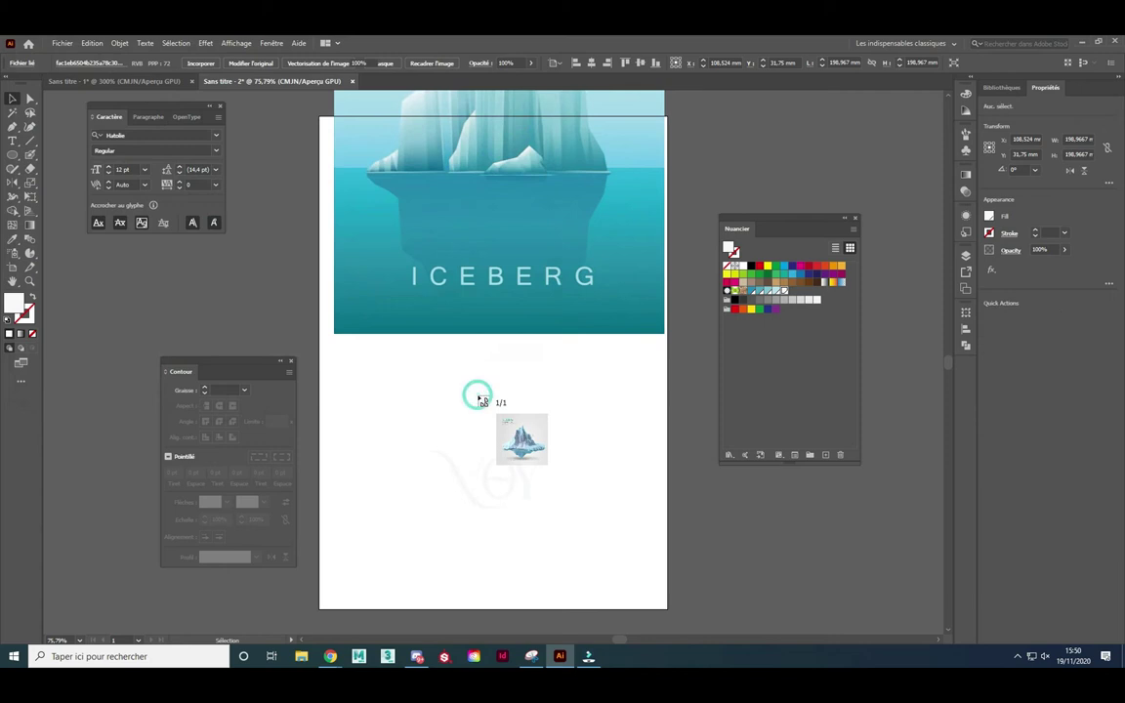
{"action": "left_click", "coordinate": [459, 367]}
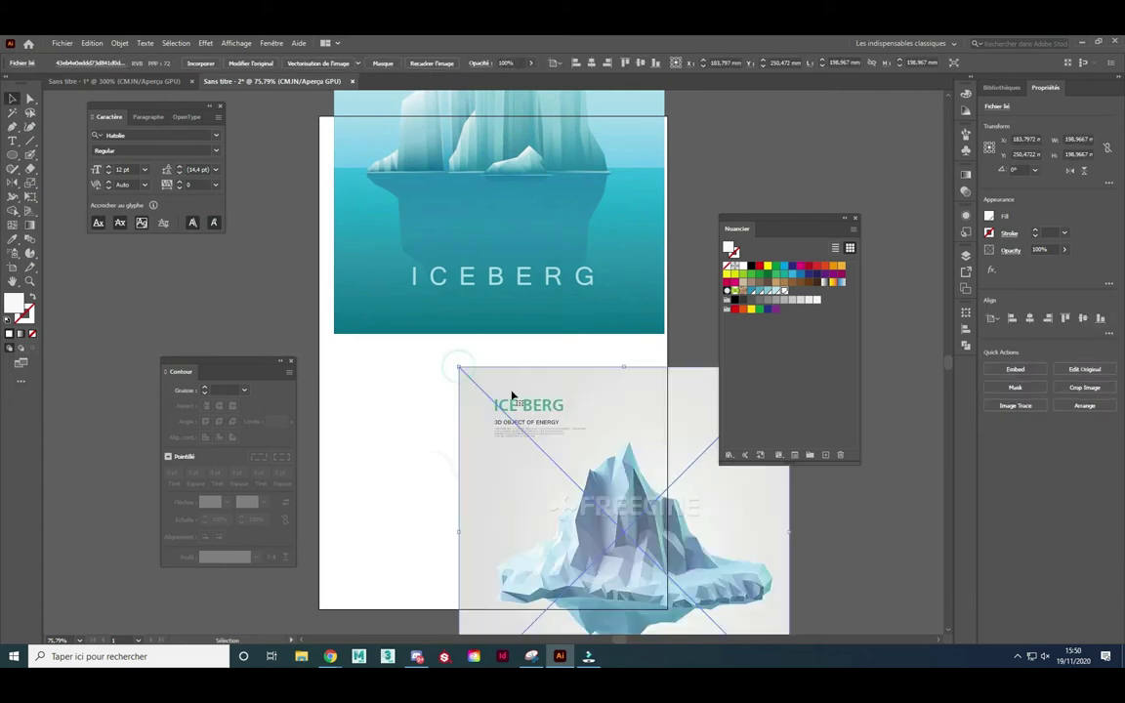
{"action": "left_click_drag", "start_coordinate": [578, 427], "coordinate": [205, 179]}
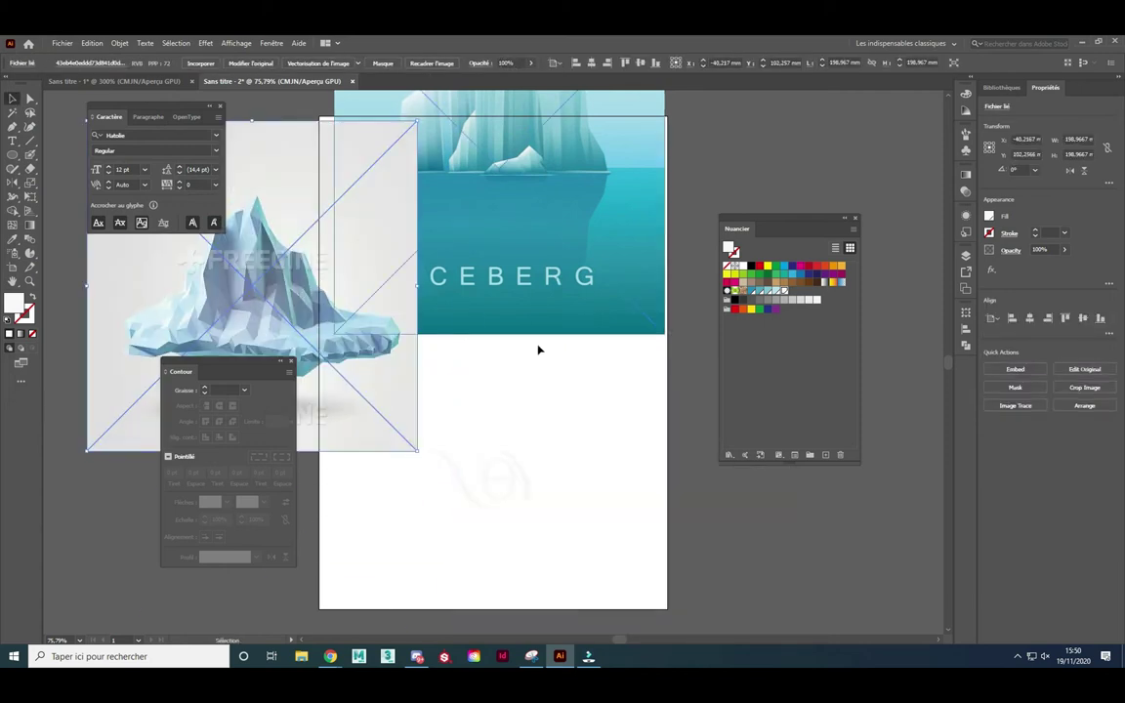
{"action": "left_click", "coordinate": [585, 376]}
{"action": "mouse_move", "coordinate": [396, 391]}
{"action": "left_mouse_down"}
{"action": "mouse_move", "coordinate": [612, 306]}
{"action": "mouse_move", "coordinate": [611, 295]}
{"action": "left_mouse_up"}
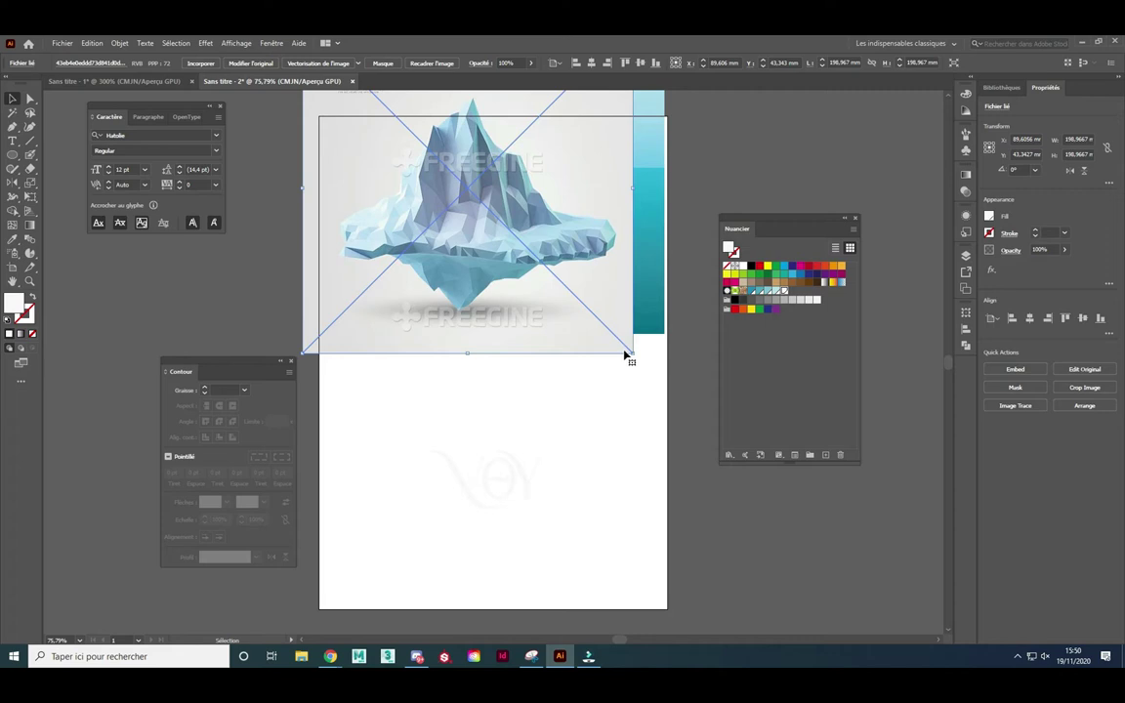
{"action": "left_click", "coordinate": [688, 440]}
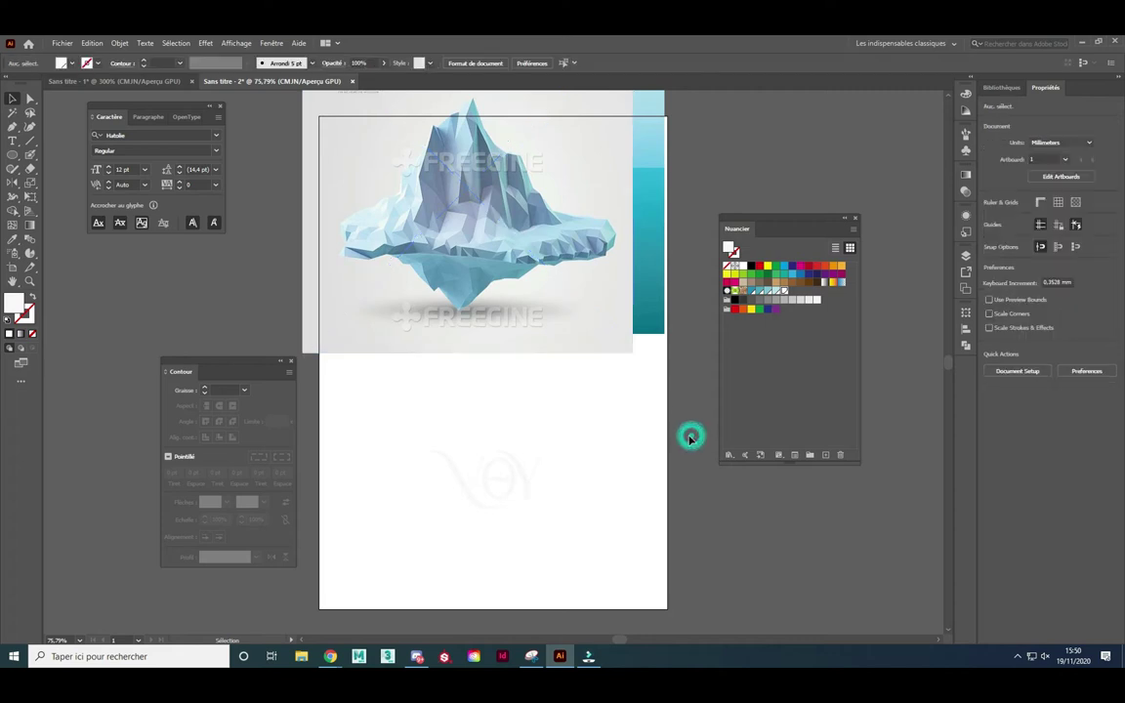
{"action": "key", "text": "ctrl+v"}
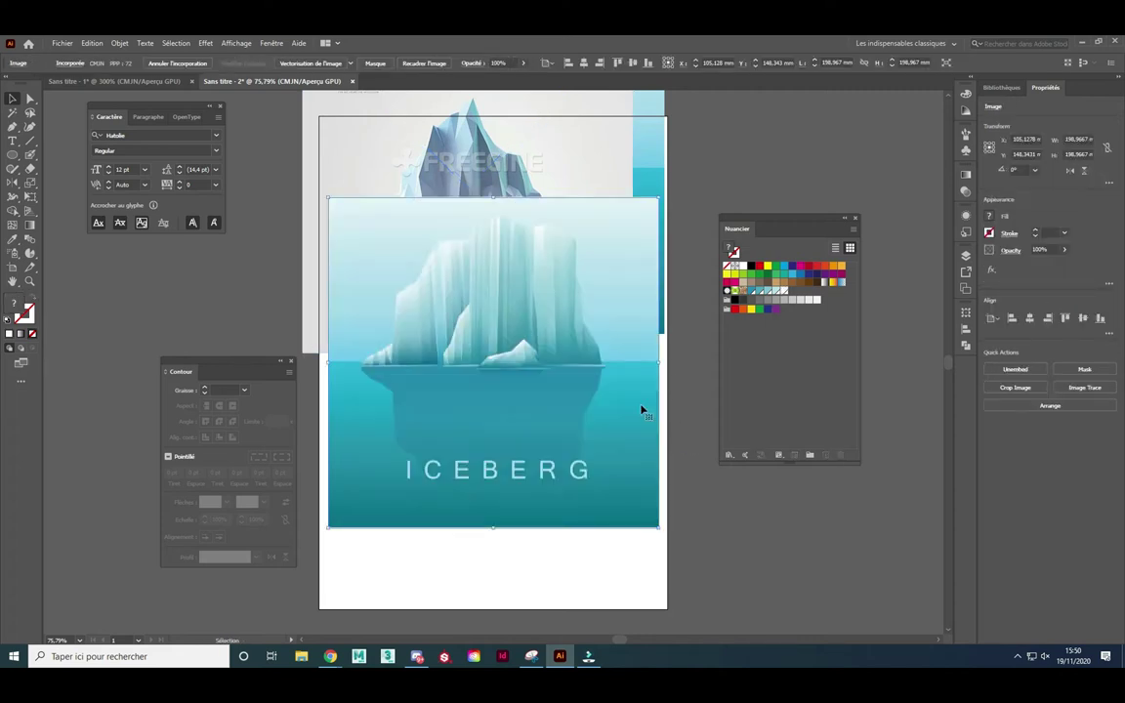
{"action": "key", "text": "ctrl+z"}
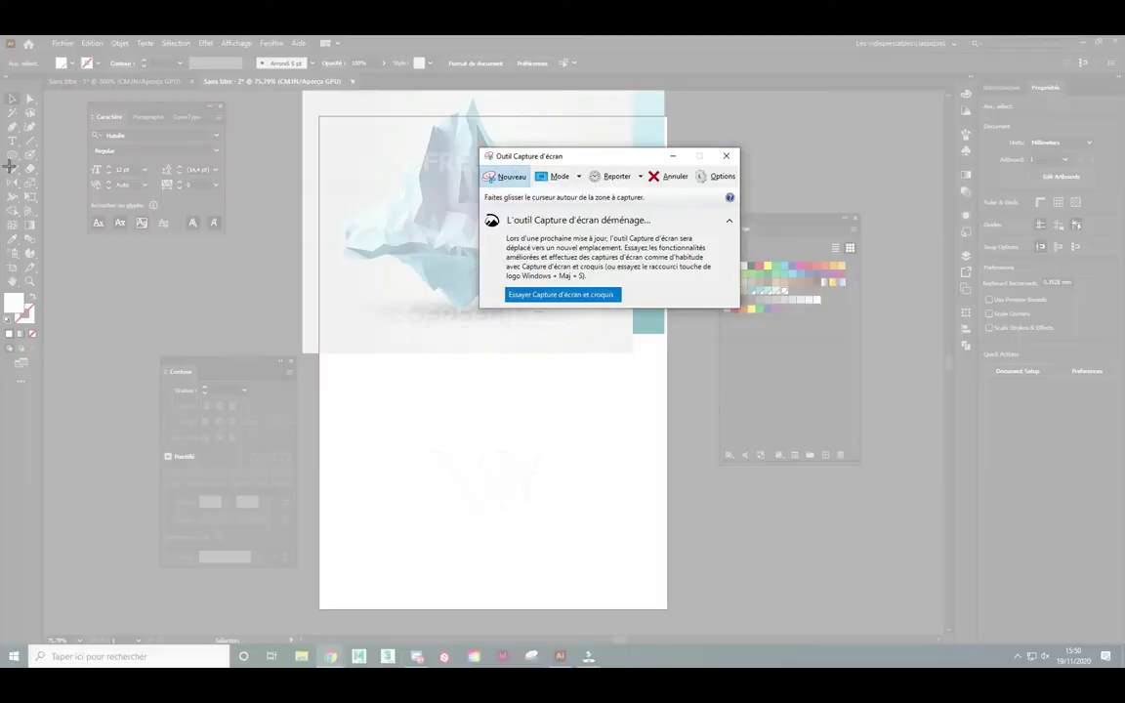
{"action": "mouse_move", "coordinate": [10, 161]}
{"action": "left_mouse_down"}
{"action": "mouse_move", "coordinate": [10, 525]}
{"action": "mouse_move", "coordinate": [2, 511]}
{"action": "left_mouse_up"}
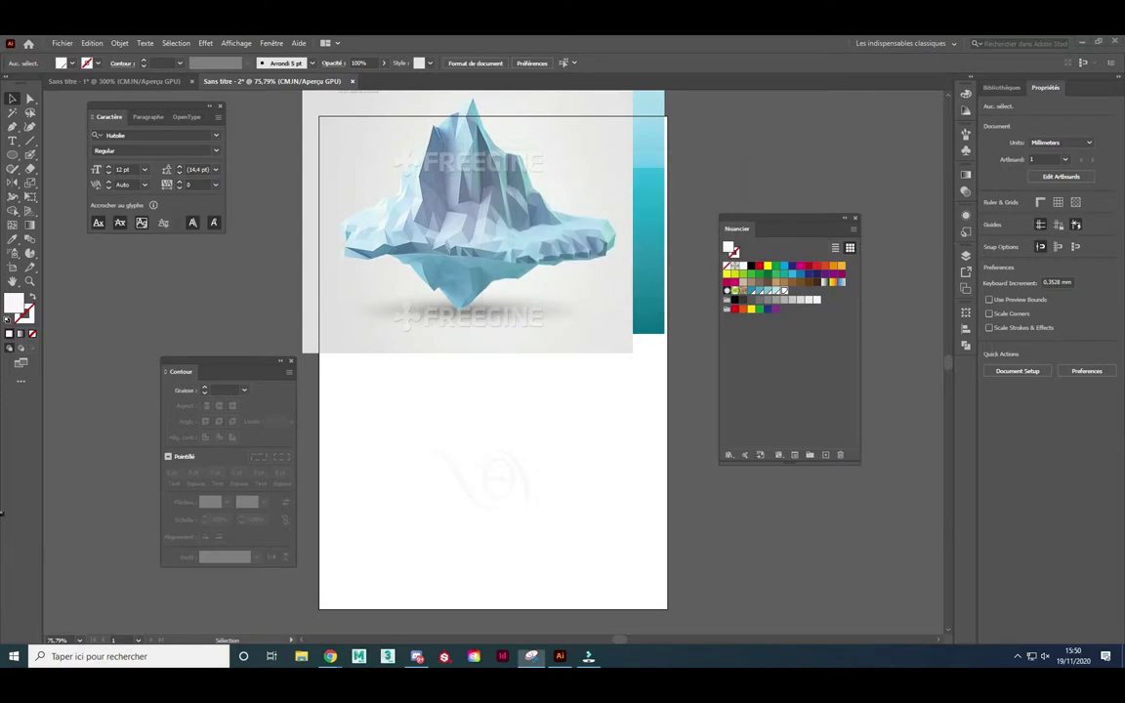
- Paste the VOY pencil sketch and shrink it to a small thumbnail
{"action": "key", "text": "ctrl+v"}
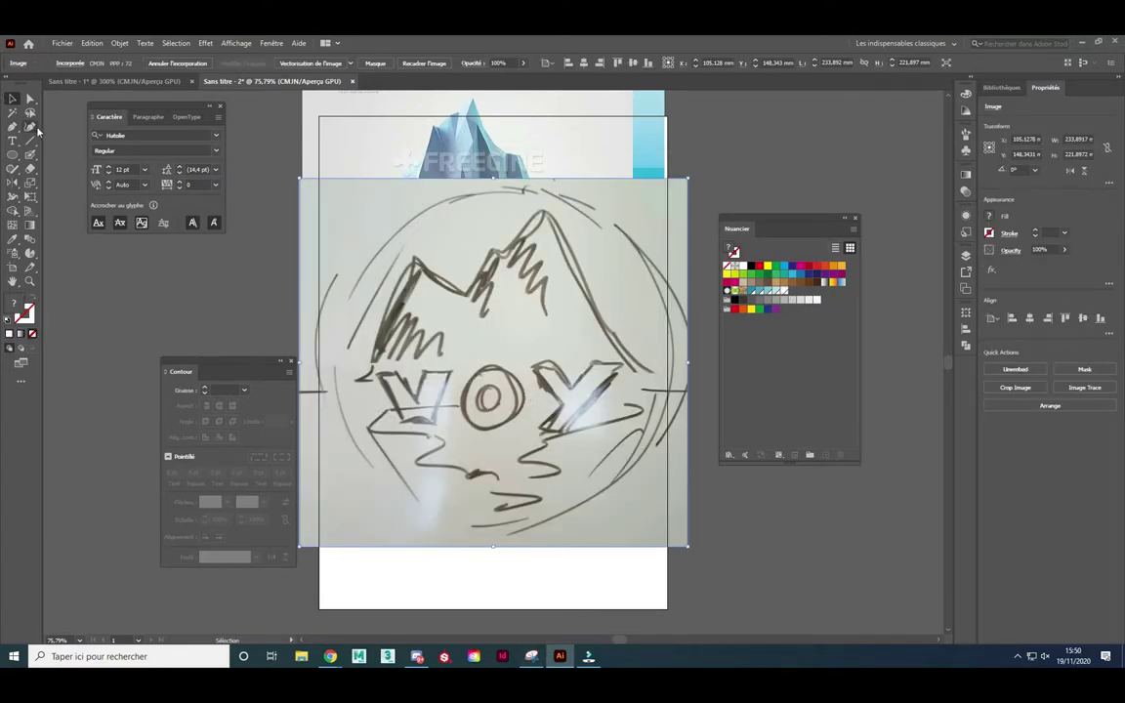
{"action": "left_click_drag", "start_coordinate": [499, 347], "coordinate": [623, 366]}
{"action": "left_click_drag", "start_coordinate": [571, 419], "coordinate": [387, 424]}
{"action": "left_click_drag", "start_coordinate": [716, 197], "coordinate": [482, 418]}
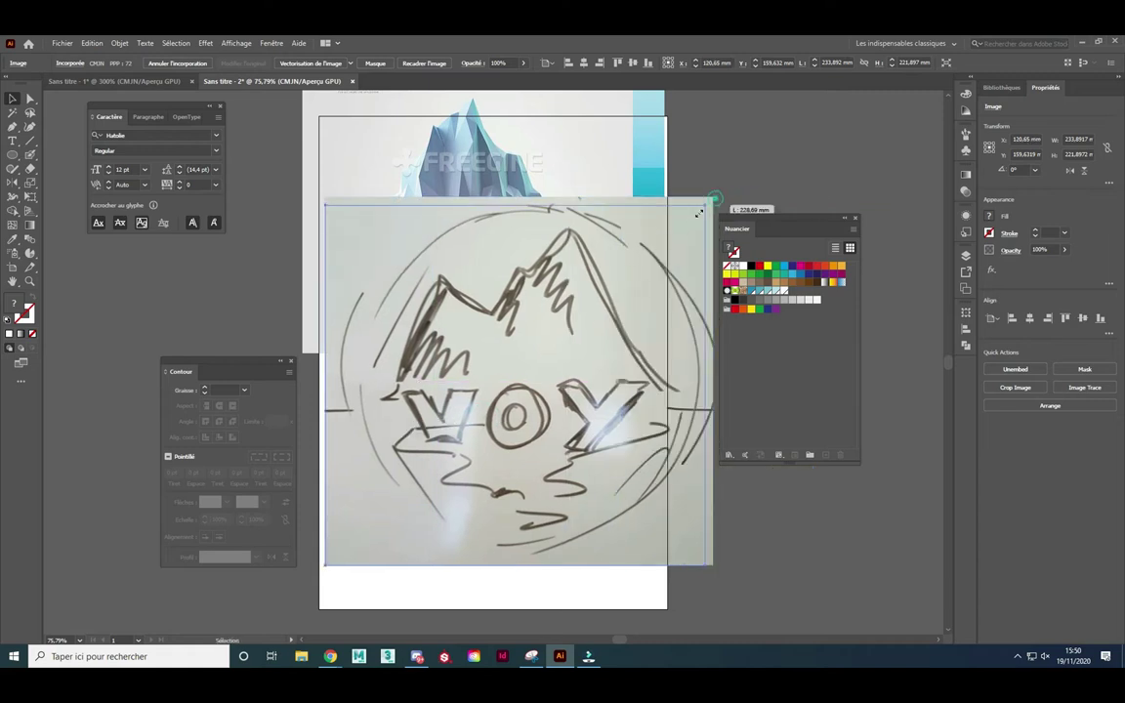
{"action": "mouse_move", "coordinate": [427, 487]}
{"action": "left_mouse_down"}
{"action": "mouse_move", "coordinate": [503, 464]}
{"action": "mouse_move", "coordinate": [664, 486]}
{"action": "left_mouse_up"}
- Move the VOY lettering off to the right and set the sketch below the iceberg
{"action": "mouse_move", "coordinate": [470, 492]}
{"action": "left_mouse_down"}
{"action": "mouse_move", "coordinate": [618, 290]}
{"action": "mouse_move", "coordinate": [731, 178]}
{"action": "left_mouse_up"}
{"action": "left_click_drag", "start_coordinate": [637, 486], "coordinate": [502, 491]}
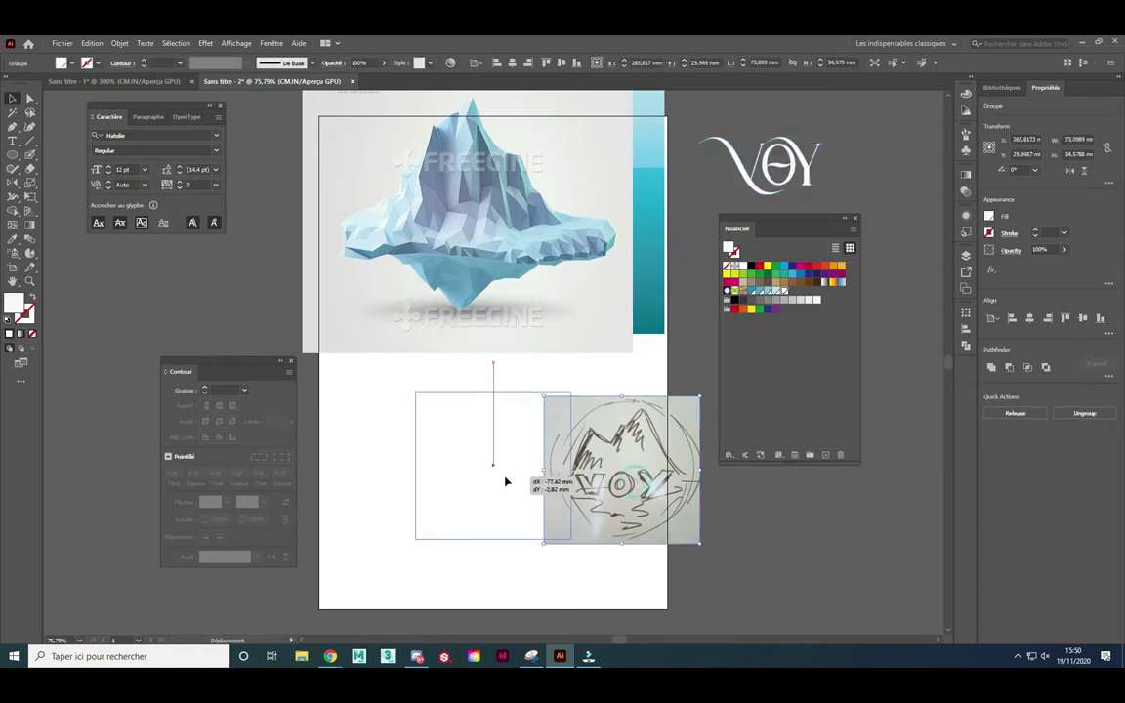
{"action": "scroll", "coordinate": [480, 476], "scroll_direction": "up", "scroll_amount": 1}
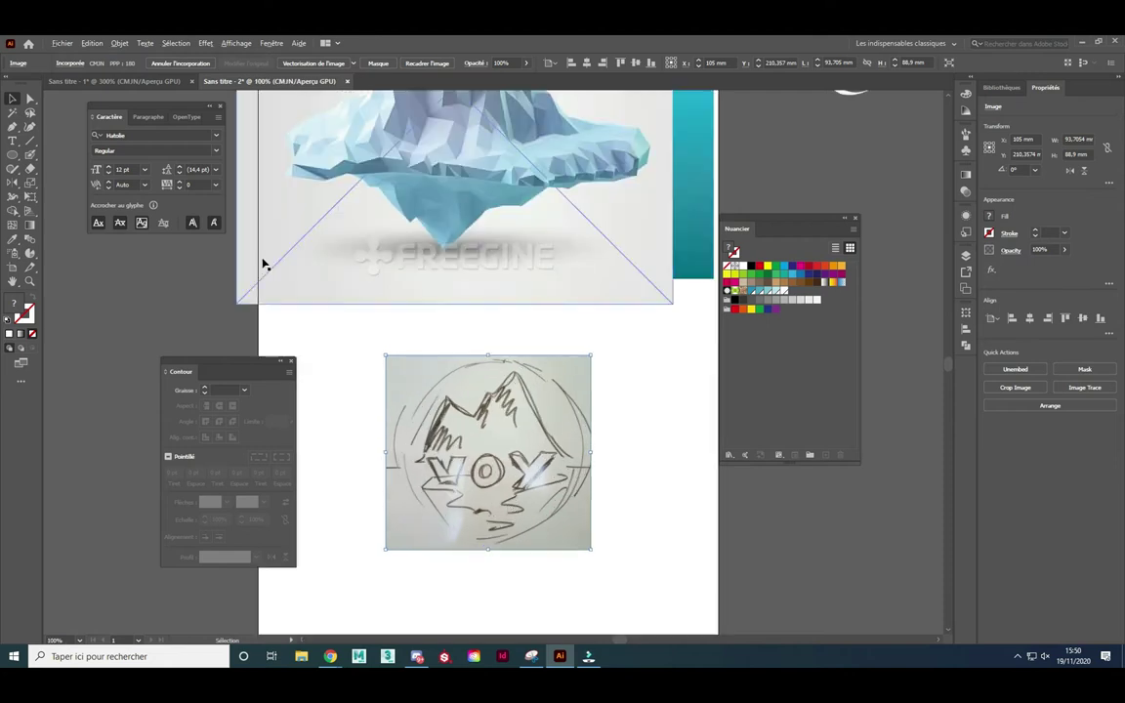
{"action": "left_click", "coordinate": [12, 128]}
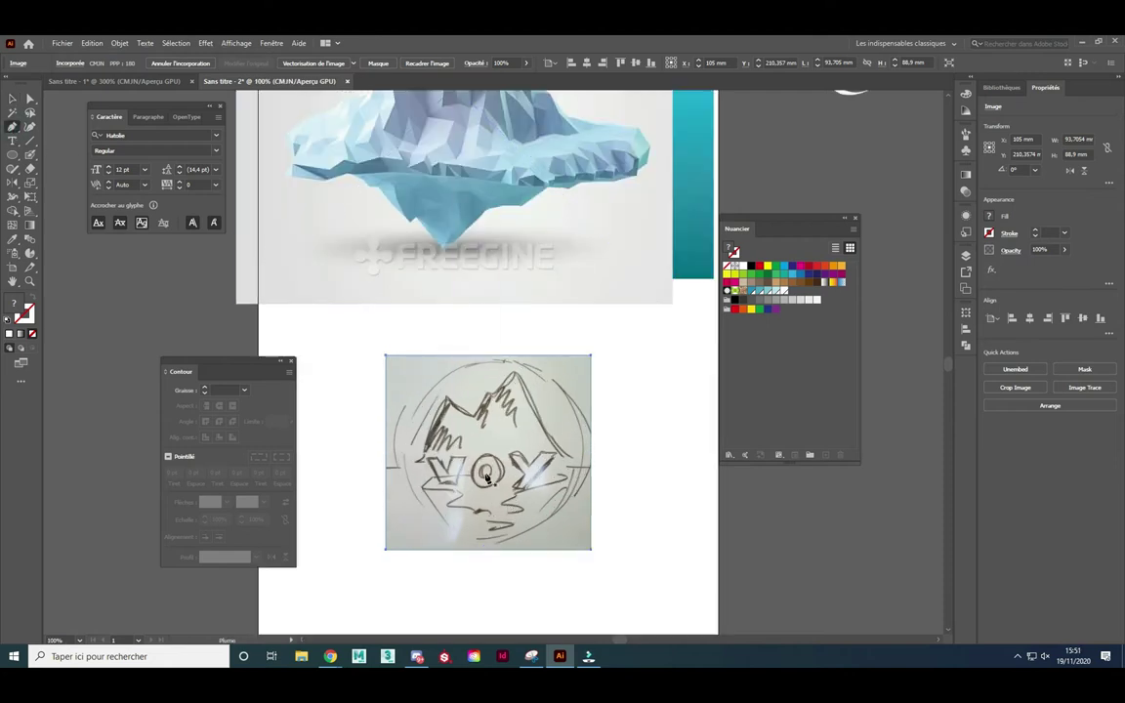
- Trace the wavy water-reflection shape over the sketch at 150% zoom
{"action": "scroll", "coordinate": [487, 477], "scroll_direction": "up", "scroll_amount": 1}
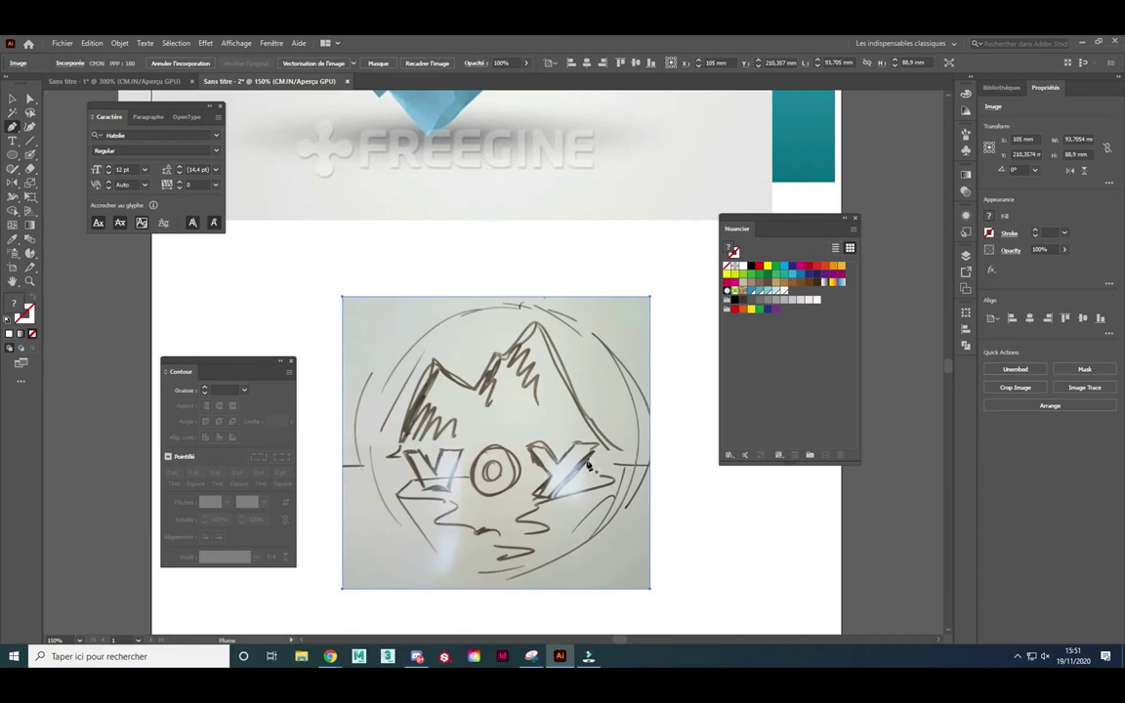
{"action": "left_click", "coordinate": [411, 481]}
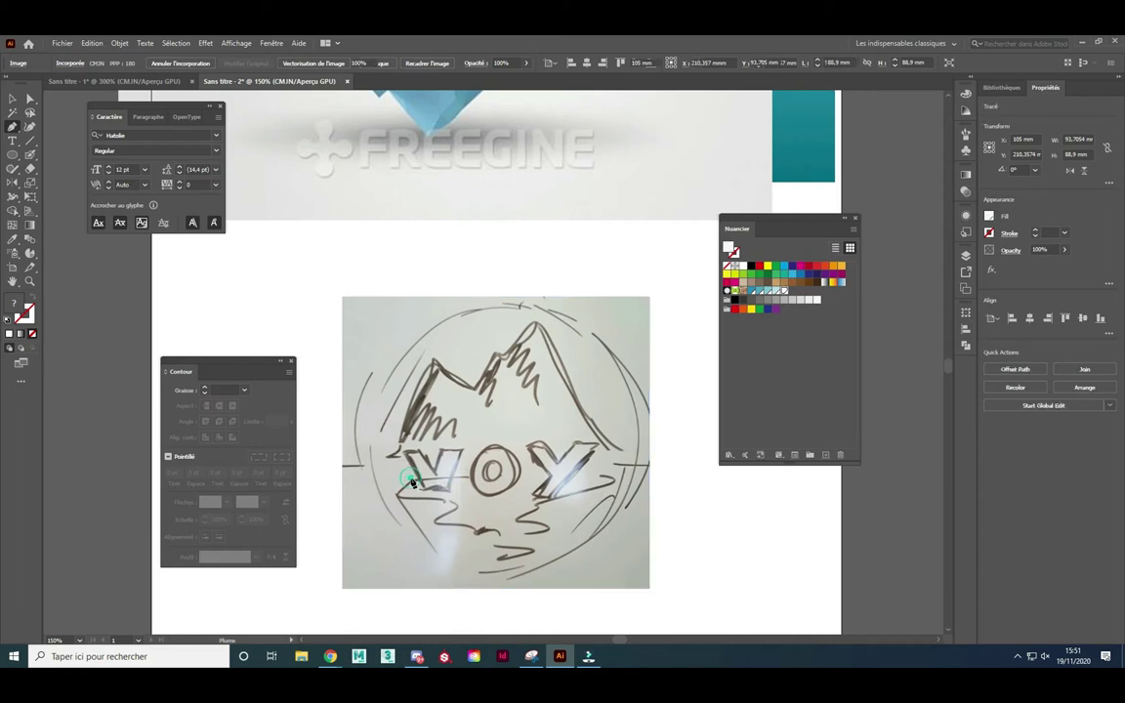
{"action": "left_click", "coordinate": [602, 484]}
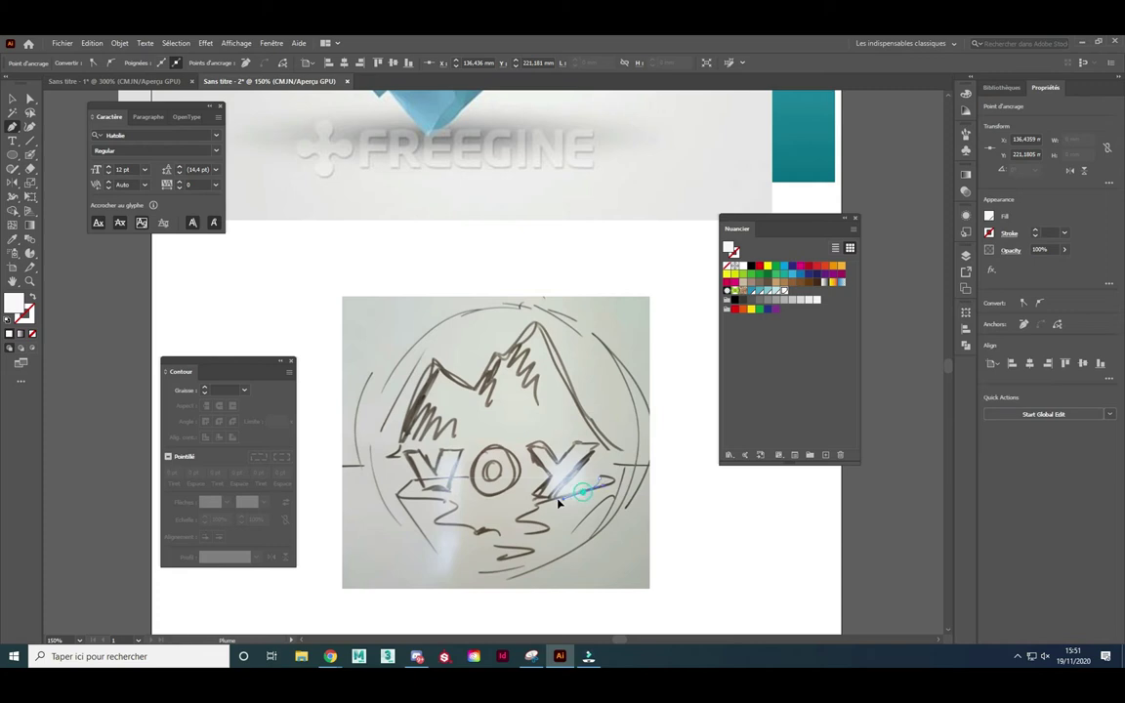
{"action": "mouse_move", "coordinate": [535, 505]}
{"action": "left_mouse_down"}
{"action": "mouse_move", "coordinate": [521, 548]}
{"action": "mouse_move", "coordinate": [495, 537]}
{"action": "left_mouse_up"}
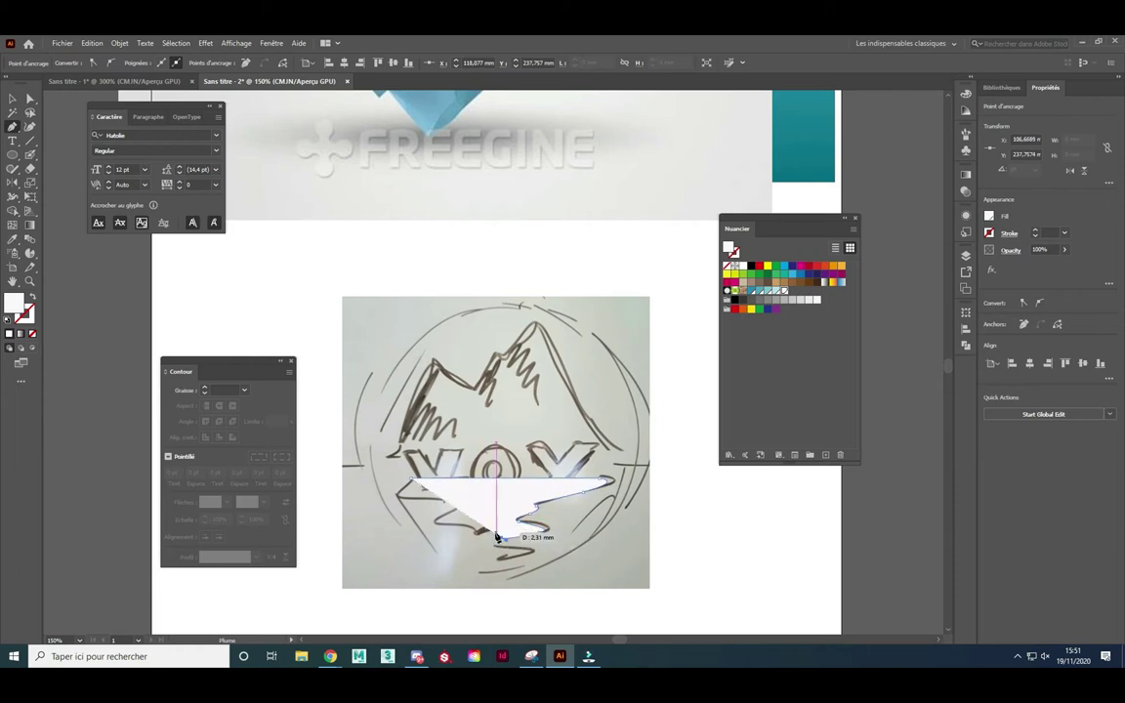
{"action": "left_click", "coordinate": [446, 528]}
{"action": "mouse_move", "coordinate": [445, 529]}
{"action": "left_mouse_down"}
{"action": "mouse_move", "coordinate": [490, 505]}
{"action": "mouse_move", "coordinate": [456, 504]}
{"action": "left_mouse_up"}
{"action": "mouse_move", "coordinate": [444, 503]}
{"action": "left_mouse_down"}
{"action": "mouse_move", "coordinate": [482, 468]}
{"action": "mouse_move", "coordinate": [489, 481]}
{"action": "left_mouse_up"}
- Draw the small ripple below and start the mountain's straight base line
{"action": "mouse_move", "coordinate": [495, 566]}
{"action": "left_mouse_down"}
{"action": "mouse_move", "coordinate": [531, 558]}
{"action": "mouse_move", "coordinate": [497, 555]}
{"action": "mouse_move", "coordinate": [486, 568]}
{"action": "left_mouse_up"}
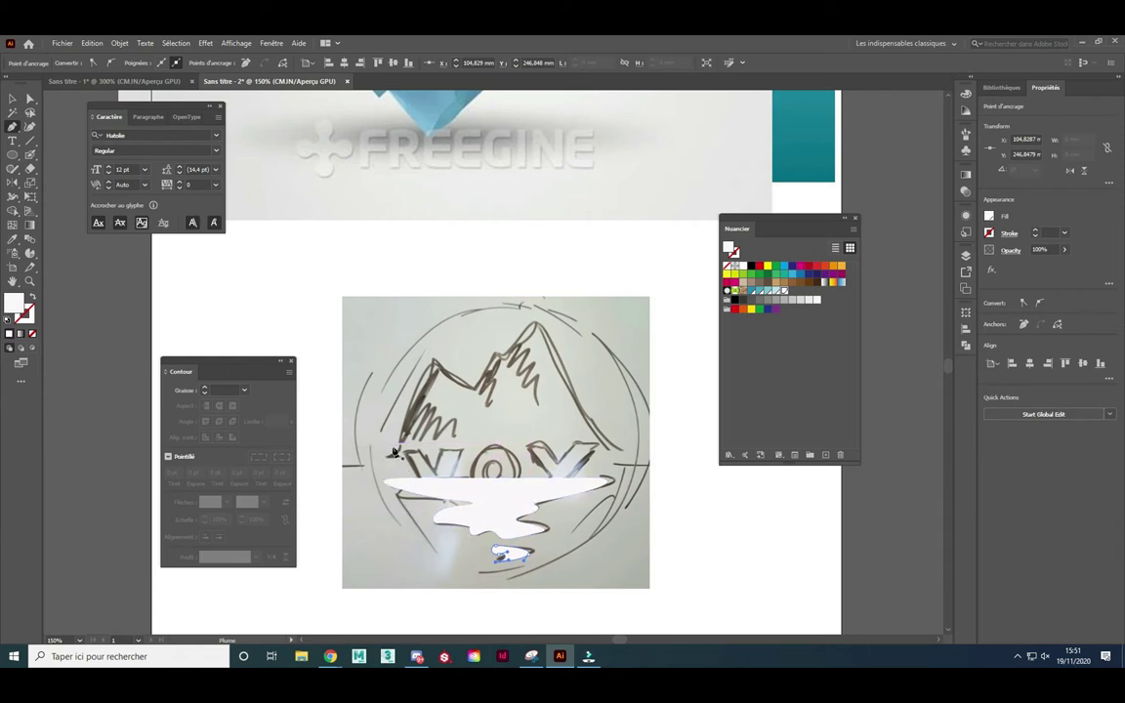
{"action": "left_click_drag", "start_coordinate": [391, 450], "coordinate": [607, 451]}
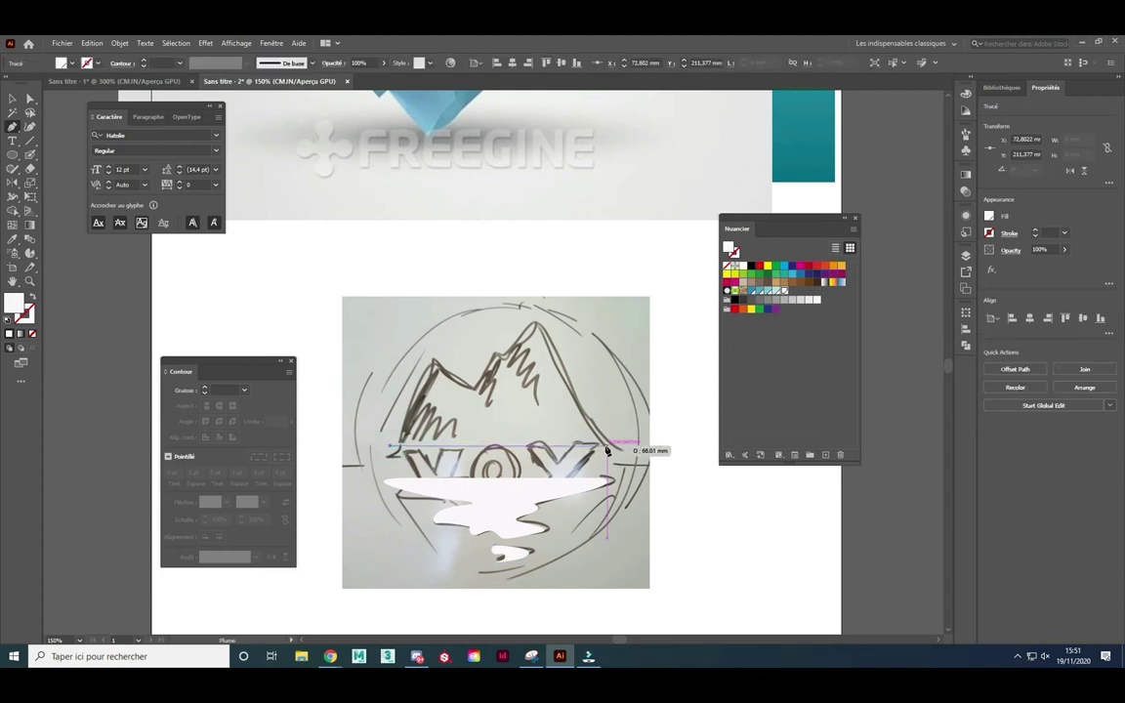
{"action": "left_click", "coordinate": [606, 451]}
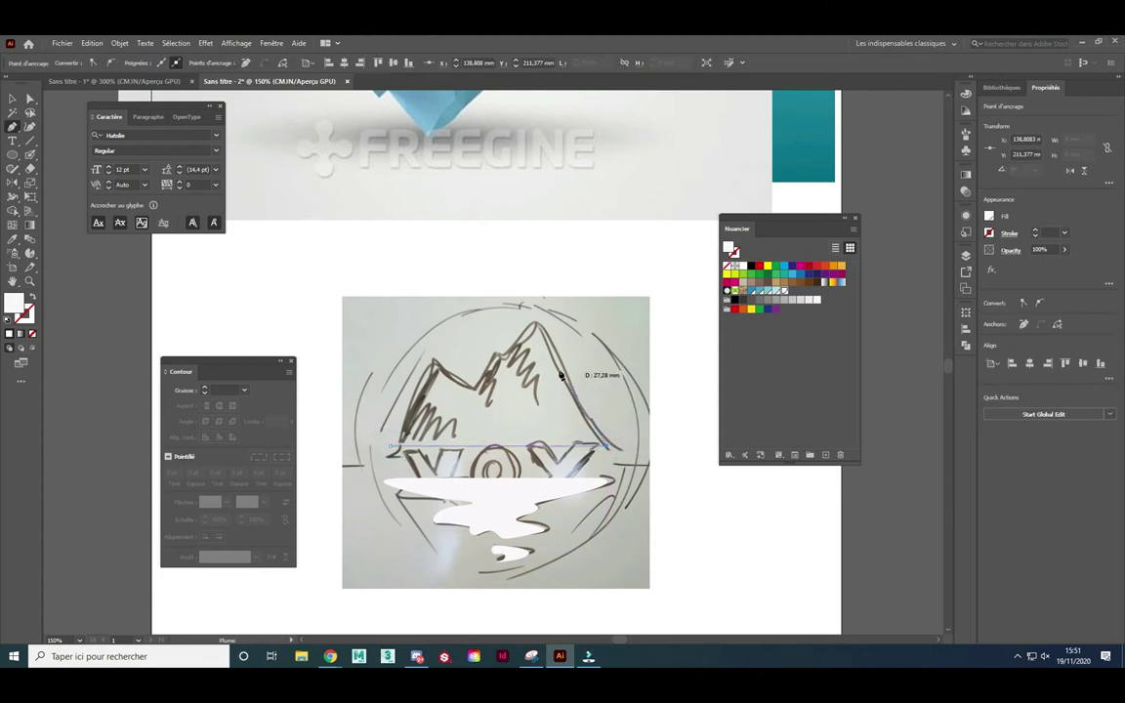
- Trace the mountain's high right peak, central dip and left peak, closing at the base
{"action": "left_click", "coordinate": [535, 327]}
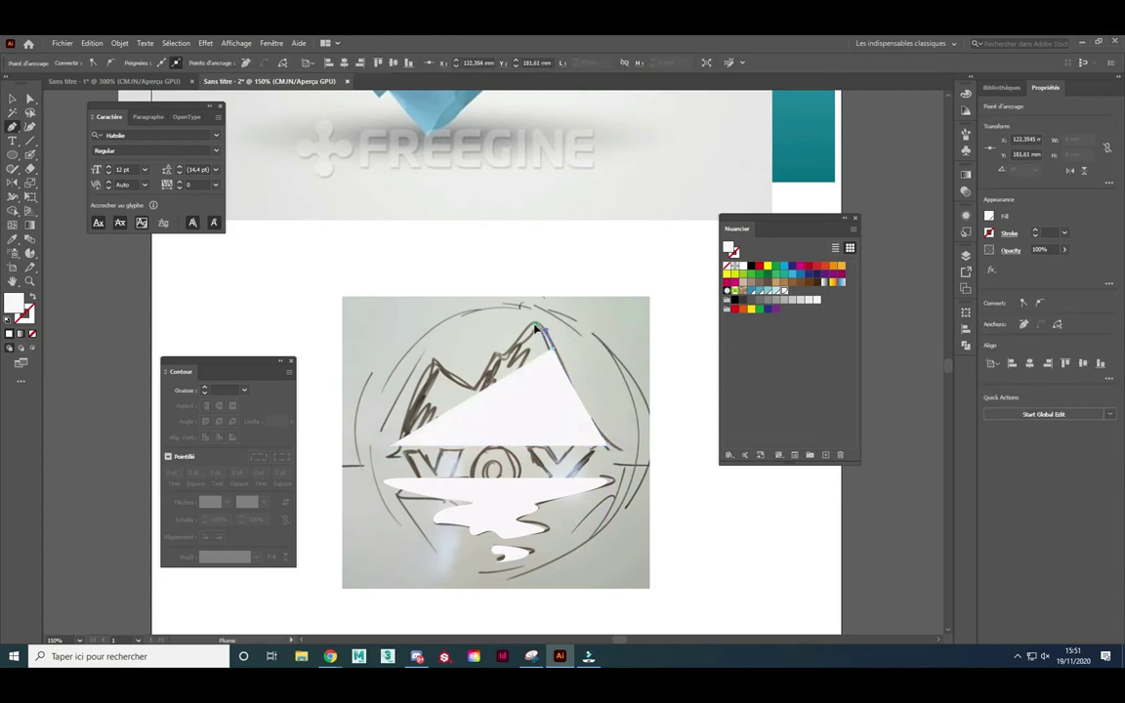
{"action": "left_click", "coordinate": [493, 357]}
{"action": "left_click", "coordinate": [473, 392]}
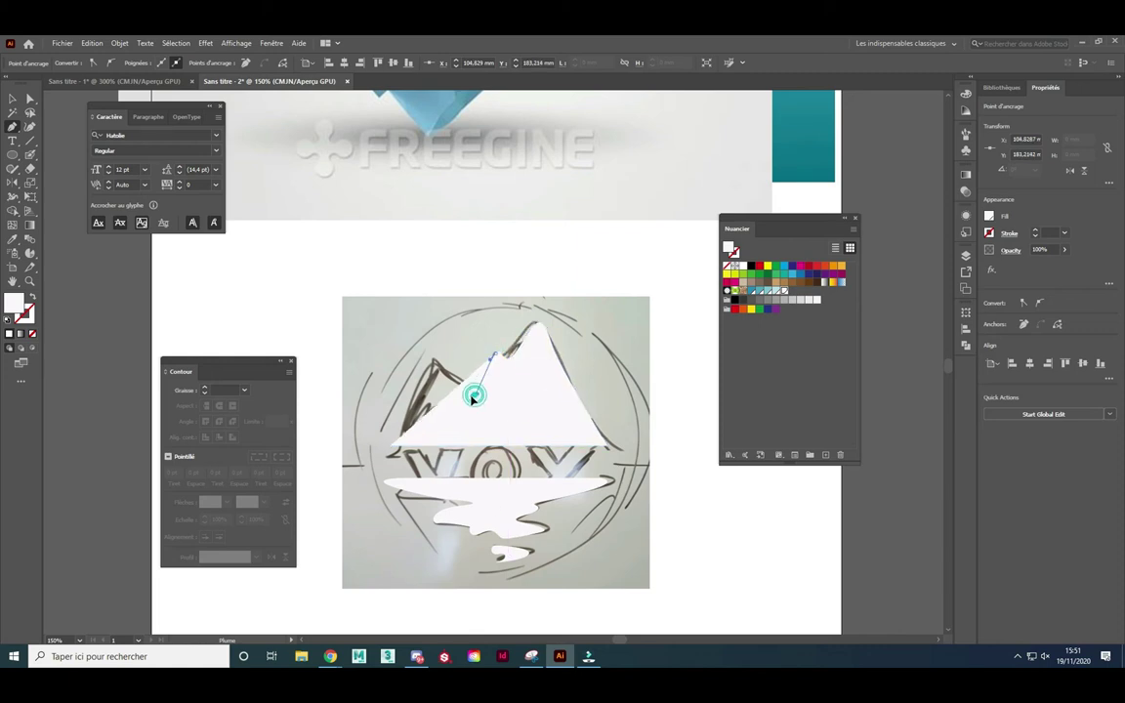
{"action": "left_click", "coordinate": [430, 353]}
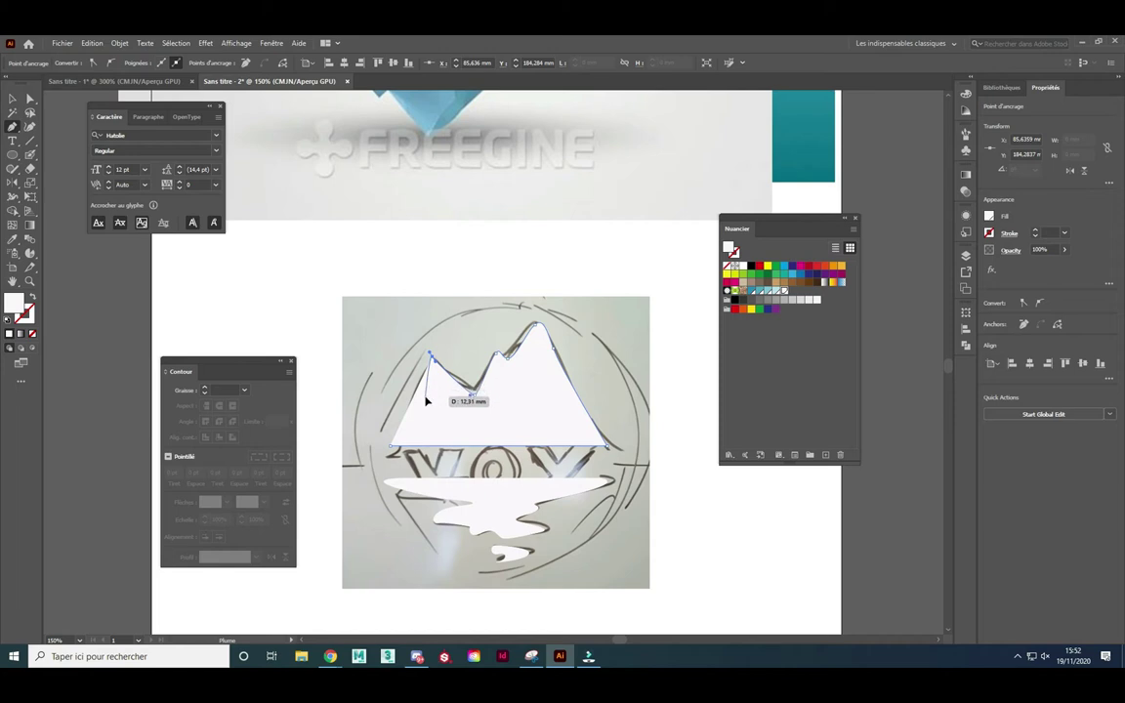
{"action": "left_click", "coordinate": [424, 400]}
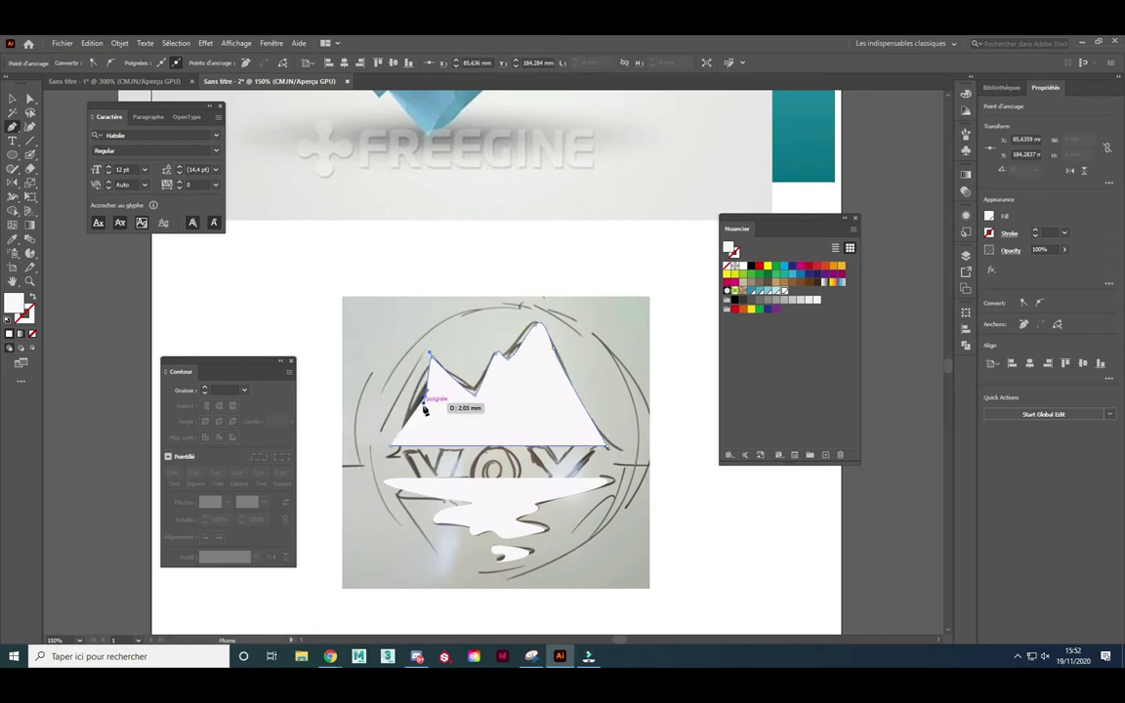
{"action": "left_click", "coordinate": [391, 448]}
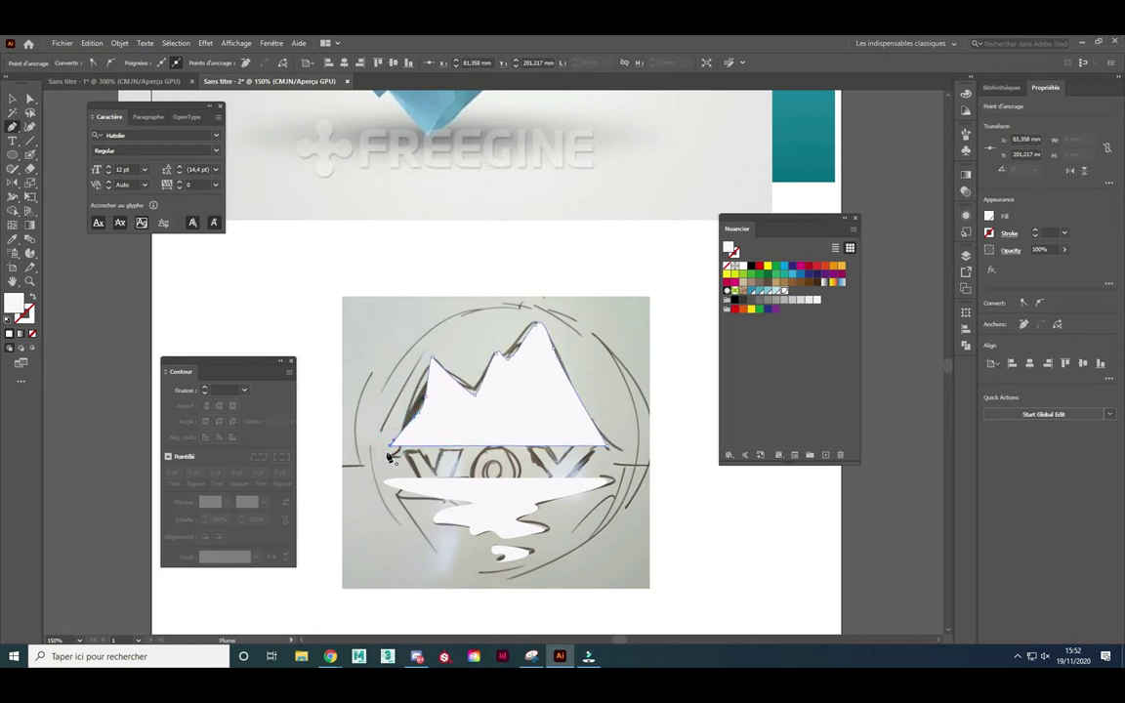
- Delete the pencil sketch image
{"action": "key", "text": "v"}
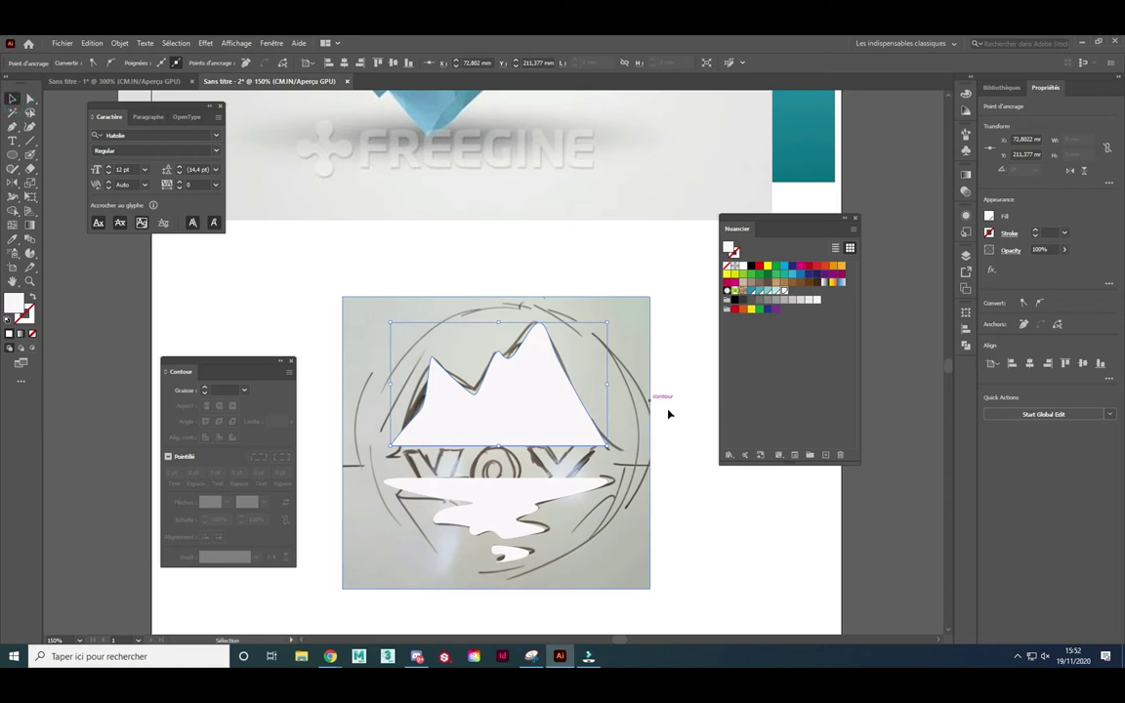
{"action": "left_click", "coordinate": [633, 475]}
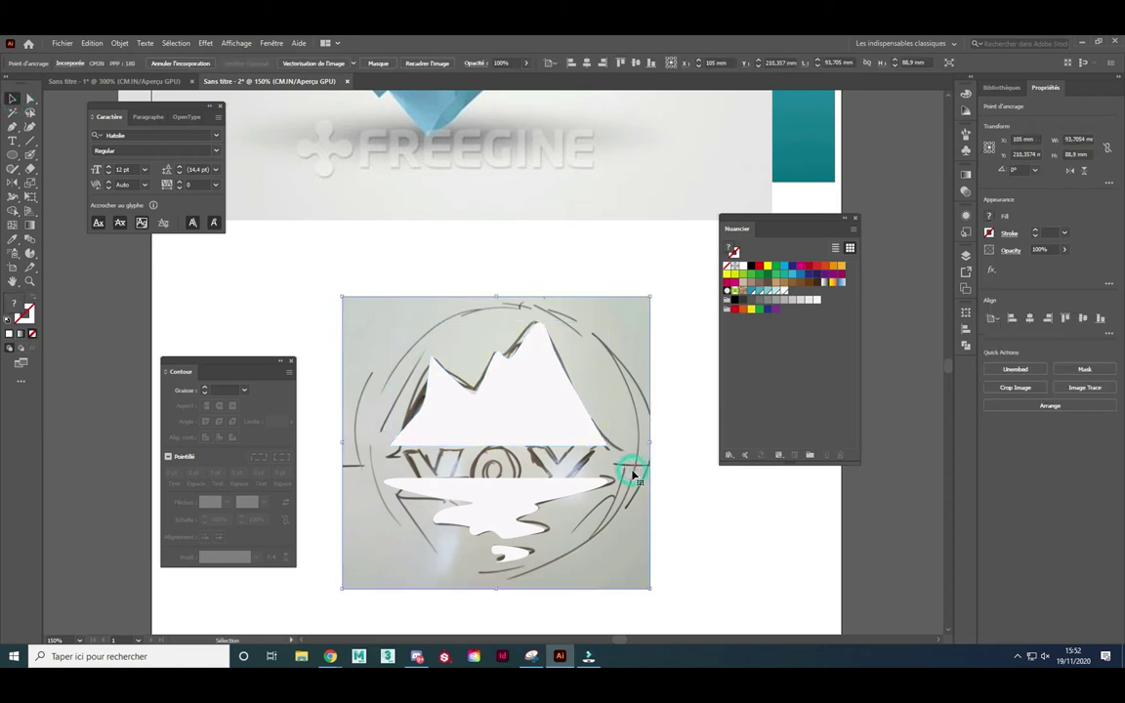
{"action": "key", "text": "Delete"}
- Fill the mountain, water reflection and ripple with the light teal swatch
{"action": "left_click", "coordinate": [564, 420]}
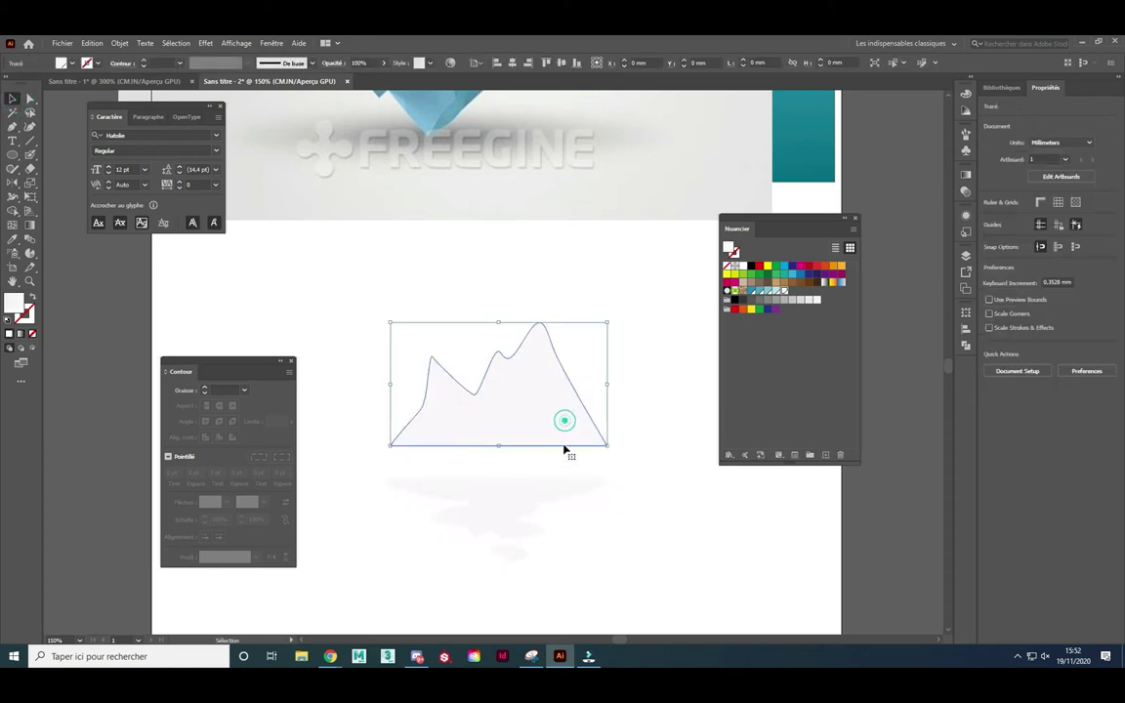
{"action": "left_click", "coordinate": [522, 487], "text": "shift"}
{"action": "left_click", "coordinate": [518, 555], "text": "shift"}
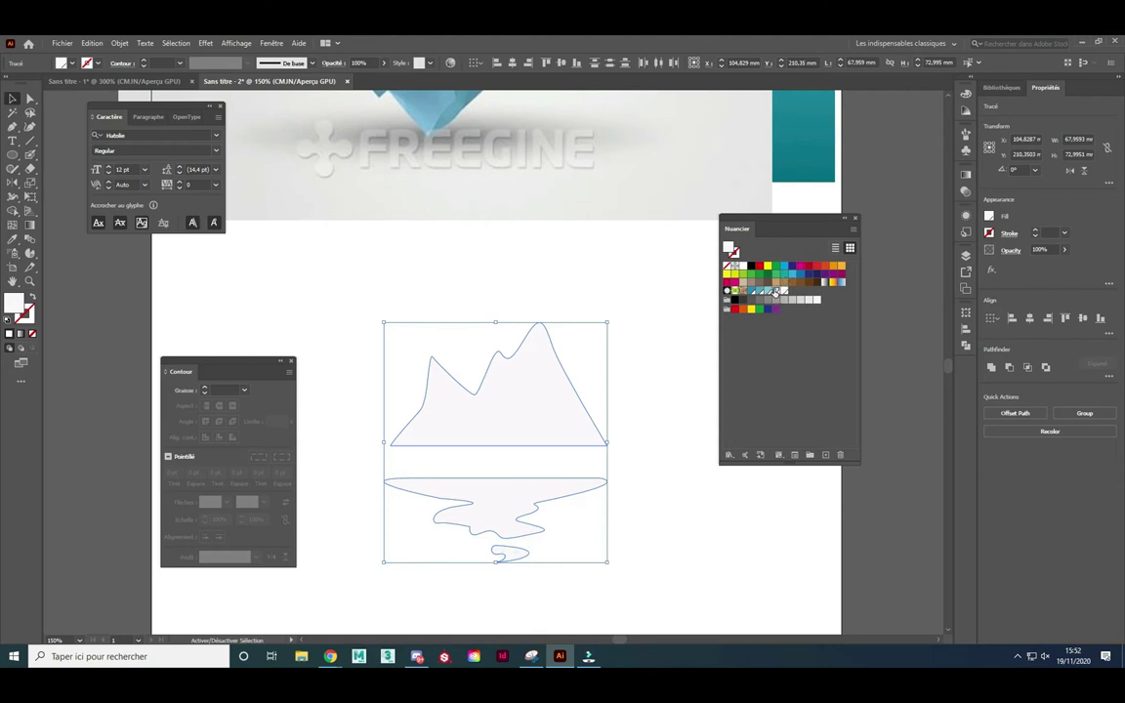
{"action": "left_click", "coordinate": [775, 291]}
{"action": "left_click", "coordinate": [654, 378]}
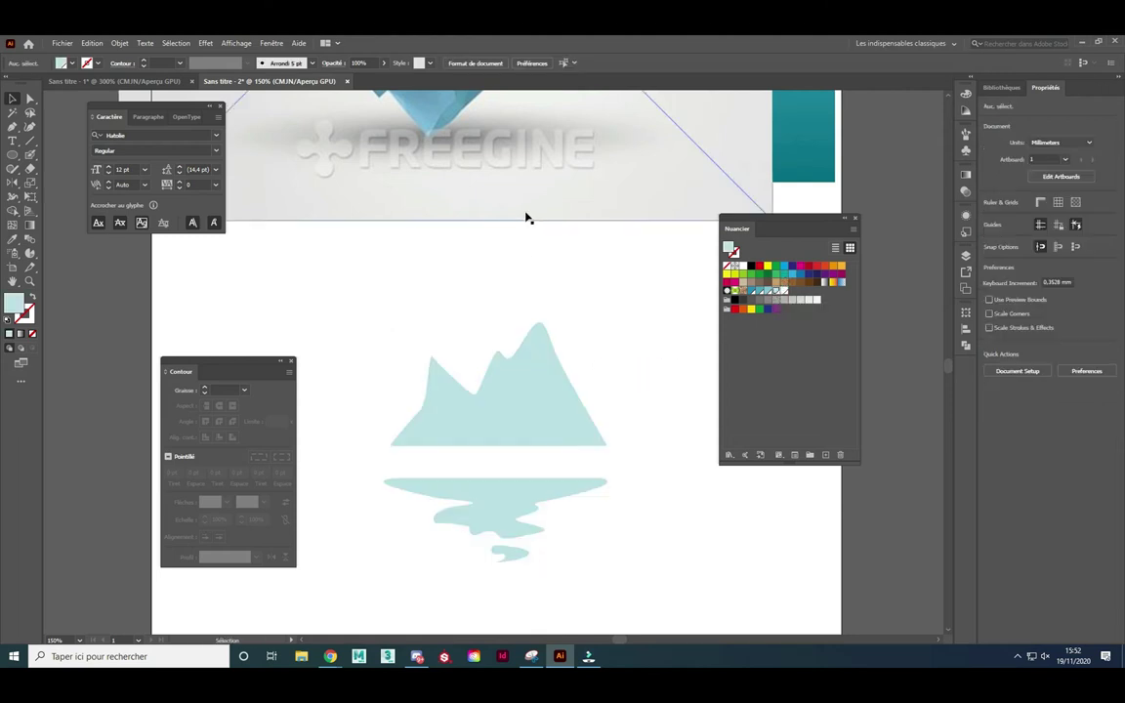
{"action": "scroll", "coordinate": [617, 315], "scroll_direction": "down", "scroll_amount": 2}
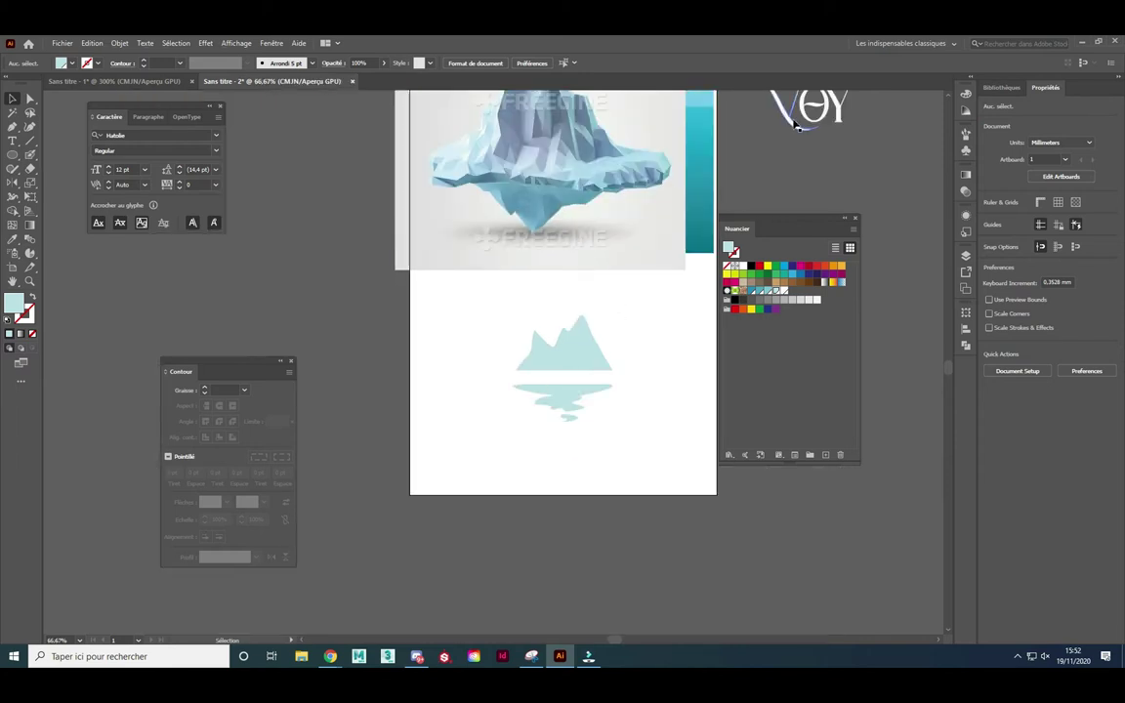
- Move the VOY lettering group onto the teal mountain and reflection
{"action": "left_click_drag", "start_coordinate": [799, 126], "coordinate": [561, 395]}
{"action": "scroll", "coordinate": [606, 397], "scroll_direction": "up", "scroll_amount": 2}
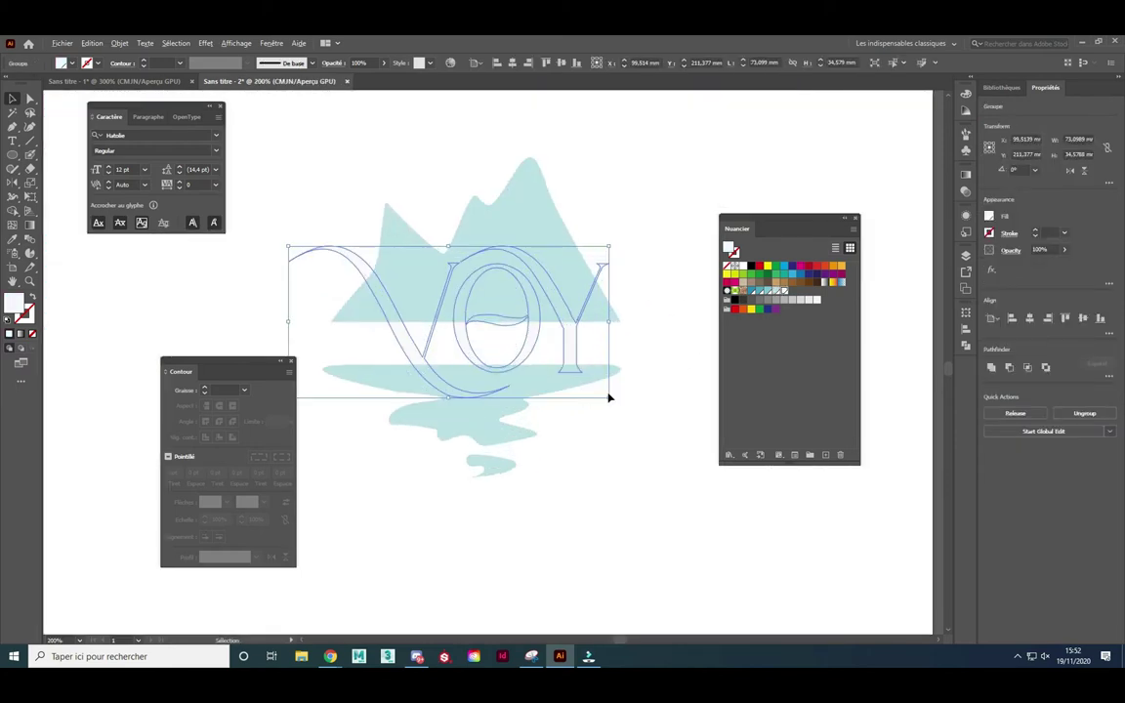
{"action": "left_click", "coordinate": [644, 378]}
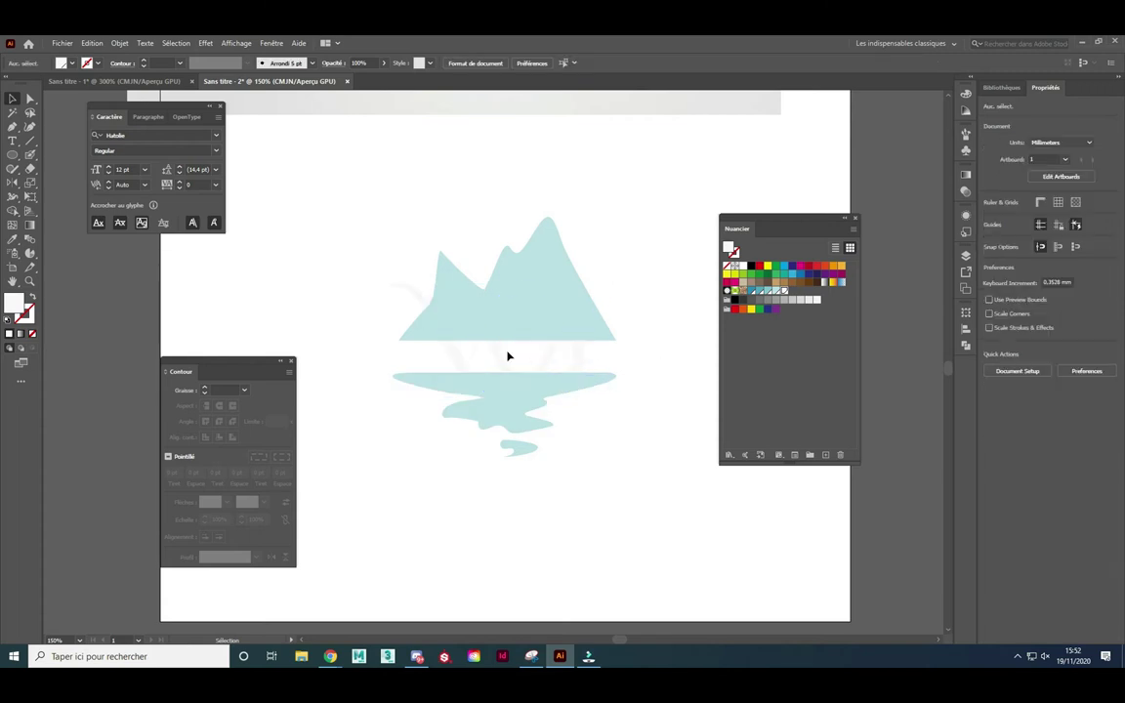
{"action": "left_click", "coordinate": [466, 364]}
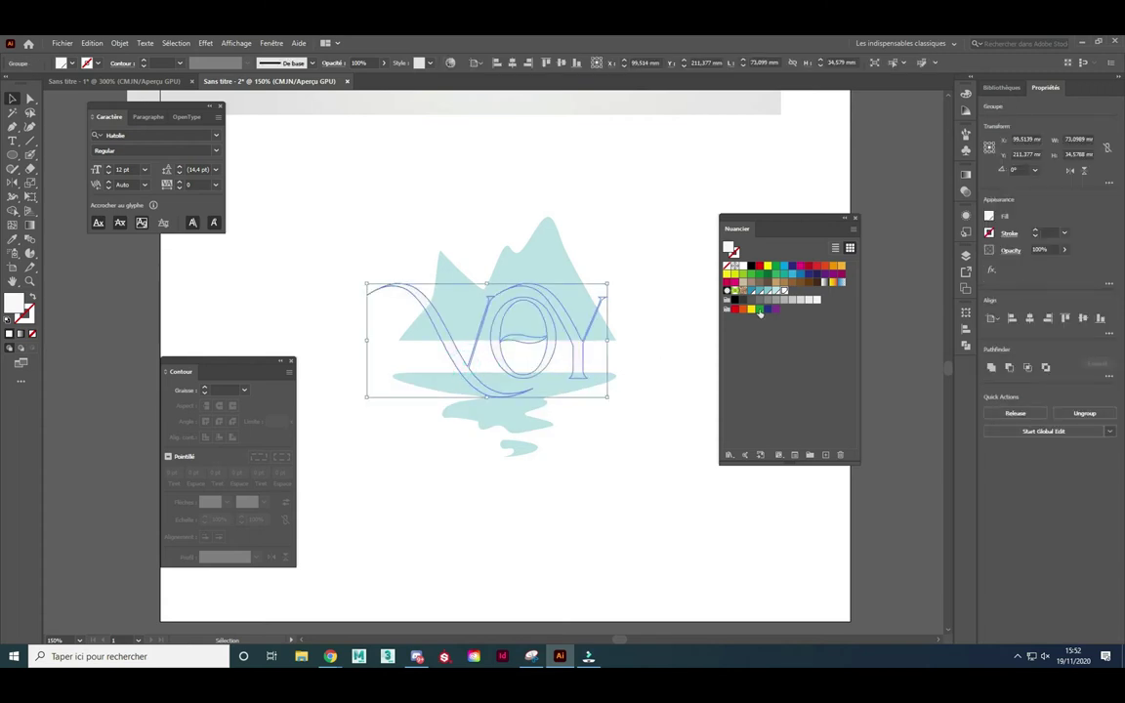
- Bring the VOY group to the top of Calque 1 and hide it
{"action": "left_click", "coordinate": [966, 255]}
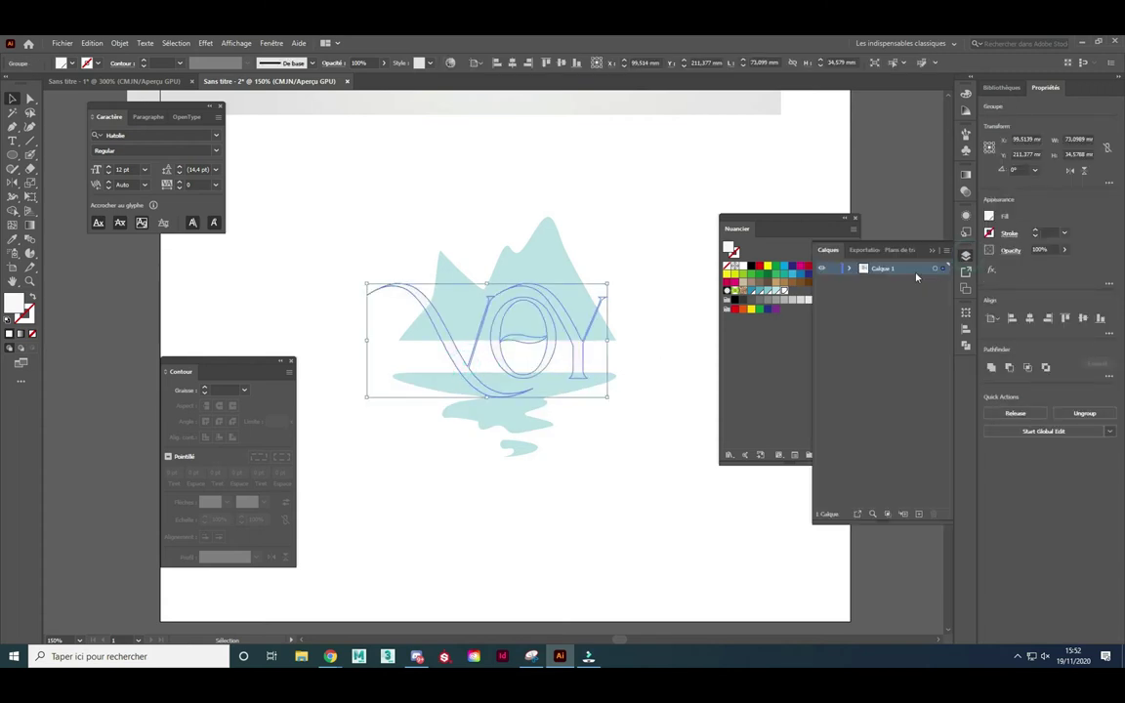
{"action": "left_click", "coordinate": [848, 268]}
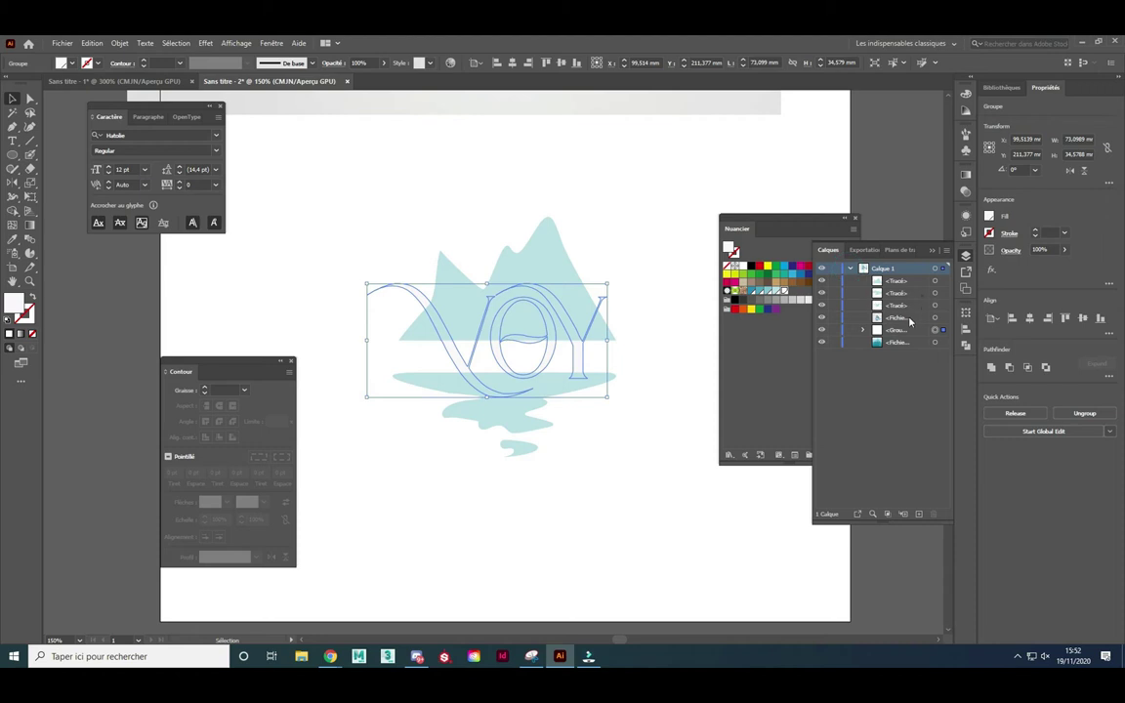
{"action": "left_click_drag", "start_coordinate": [907, 333], "coordinate": [903, 285]}
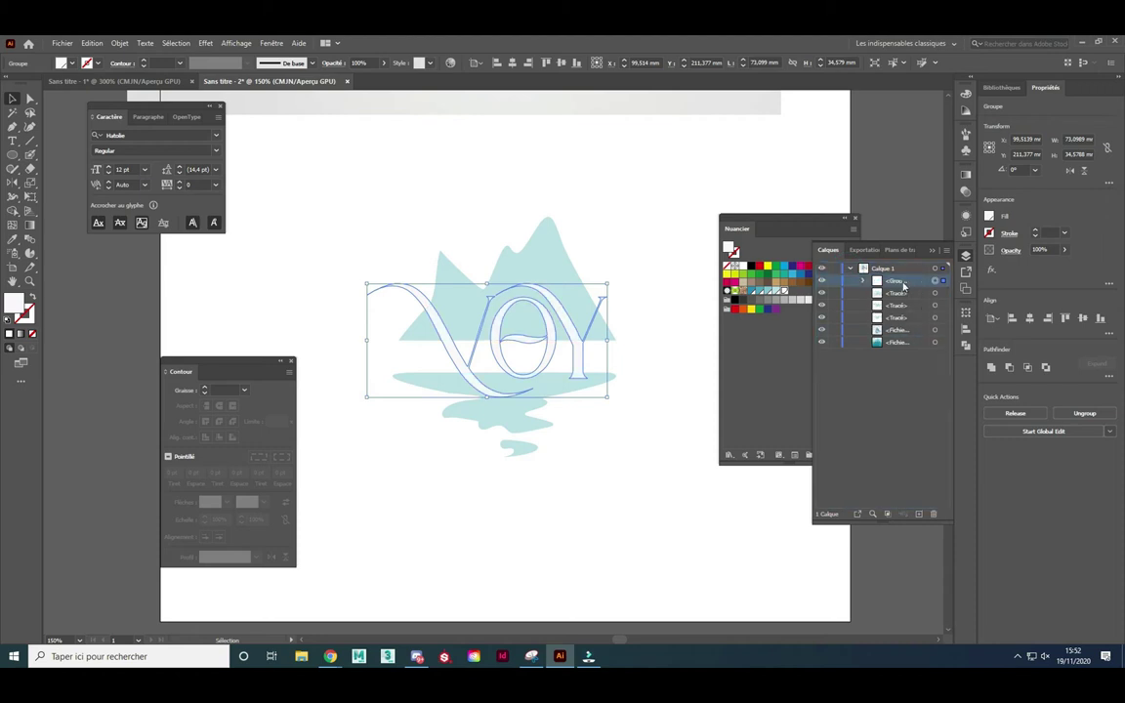
{"action": "left_click", "coordinate": [626, 405]}
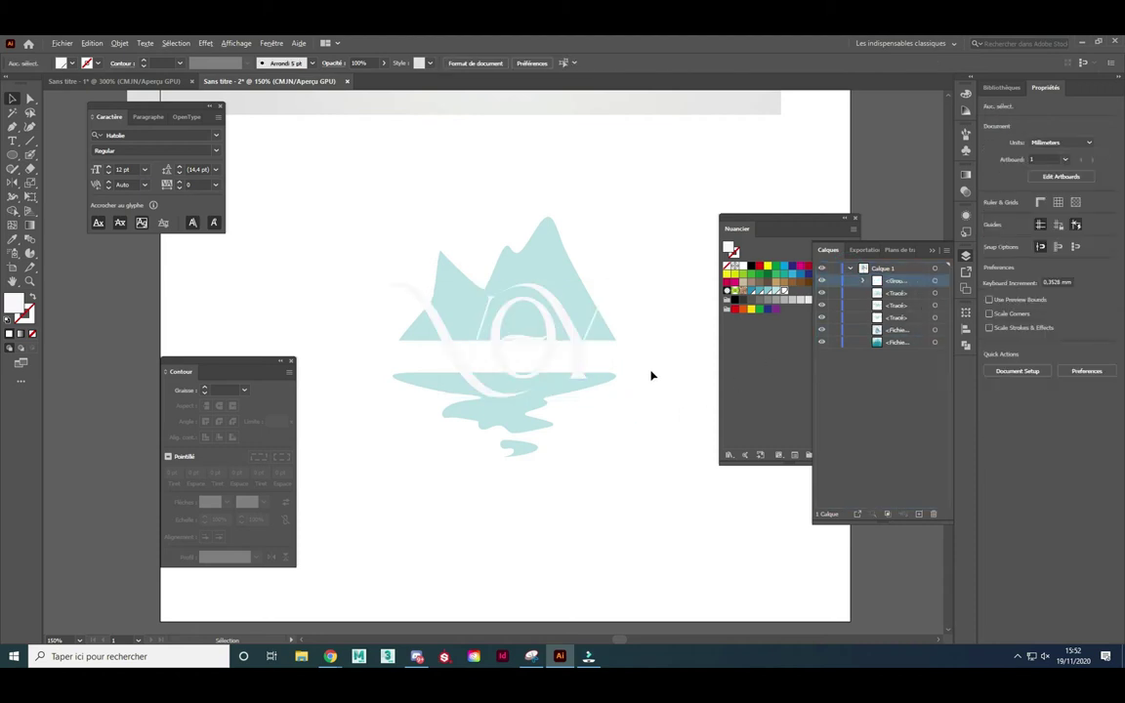
{"action": "scroll", "coordinate": [653, 375], "scroll_direction": "down", "scroll_amount": 1}
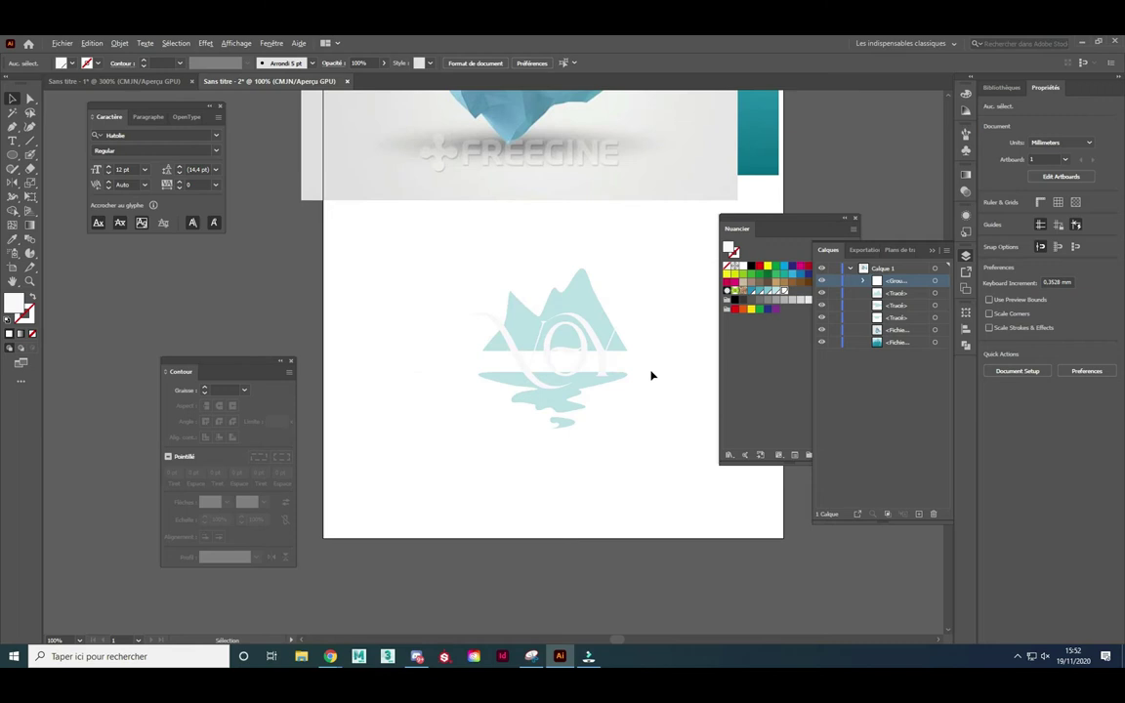
{"action": "scroll", "coordinate": [652, 375], "scroll_direction": "up", "scroll_amount": 1}
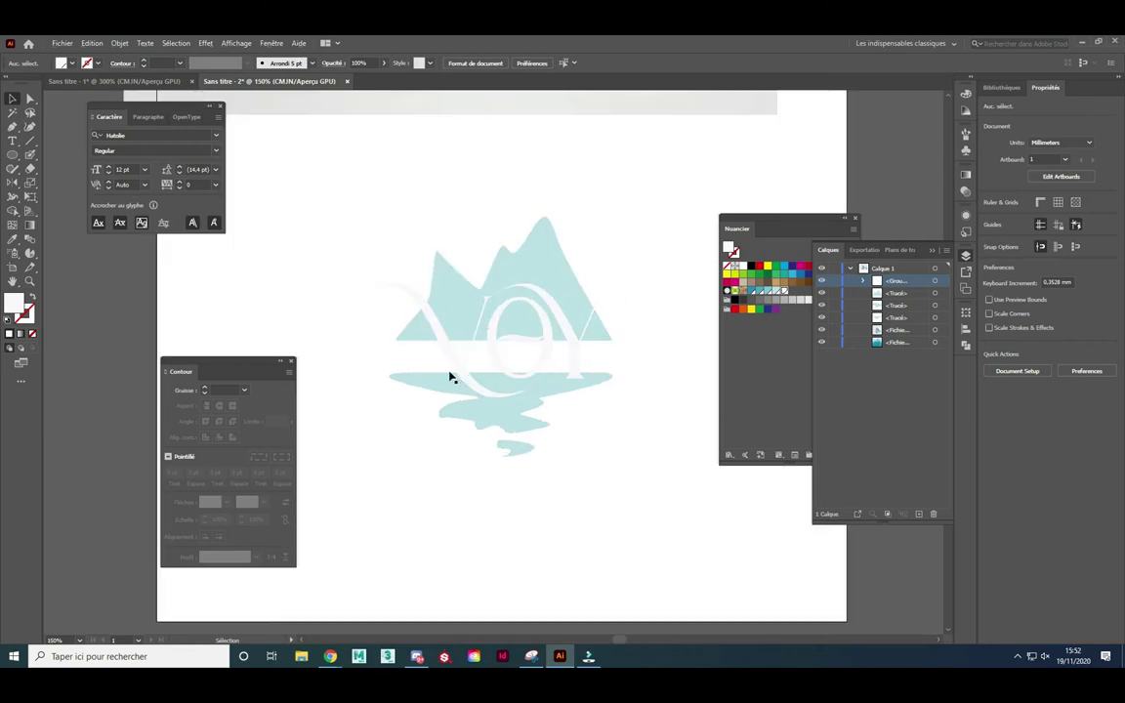
{"action": "left_click", "coordinate": [821, 281]}
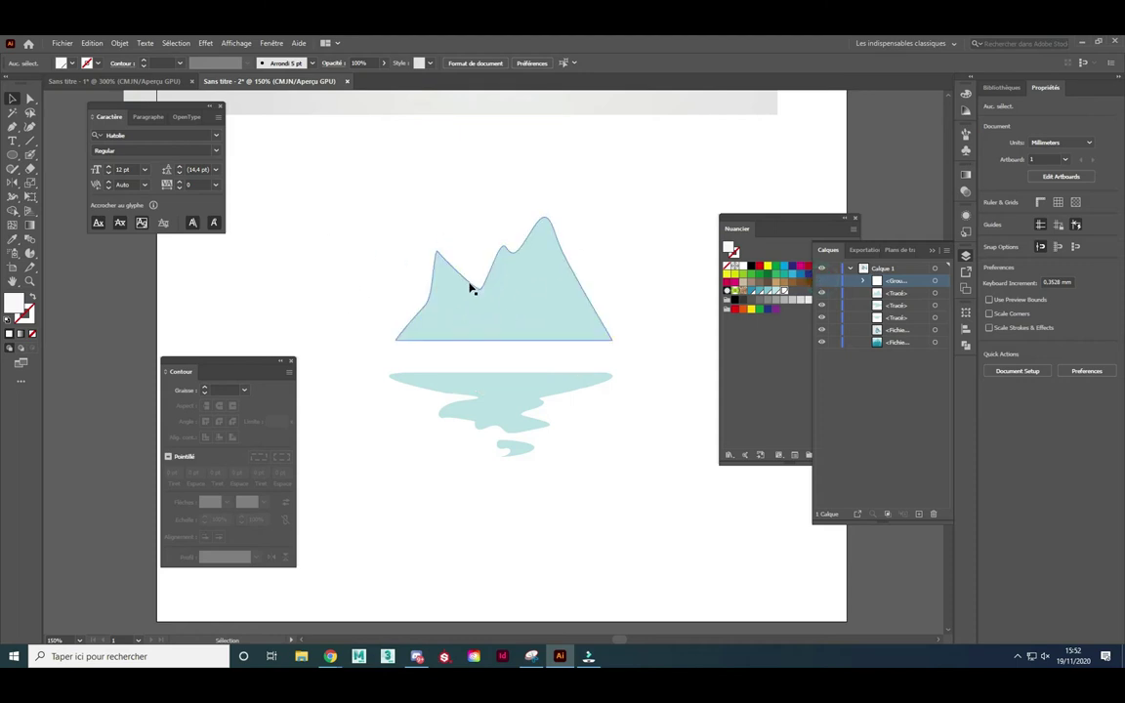
- Draw a curved shadow facet on the left peak and fill it dark teal
{"action": "left_click", "coordinate": [552, 313]}
{"action": "left_click_drag", "start_coordinate": [913, 298], "coordinate": [919, 516]}
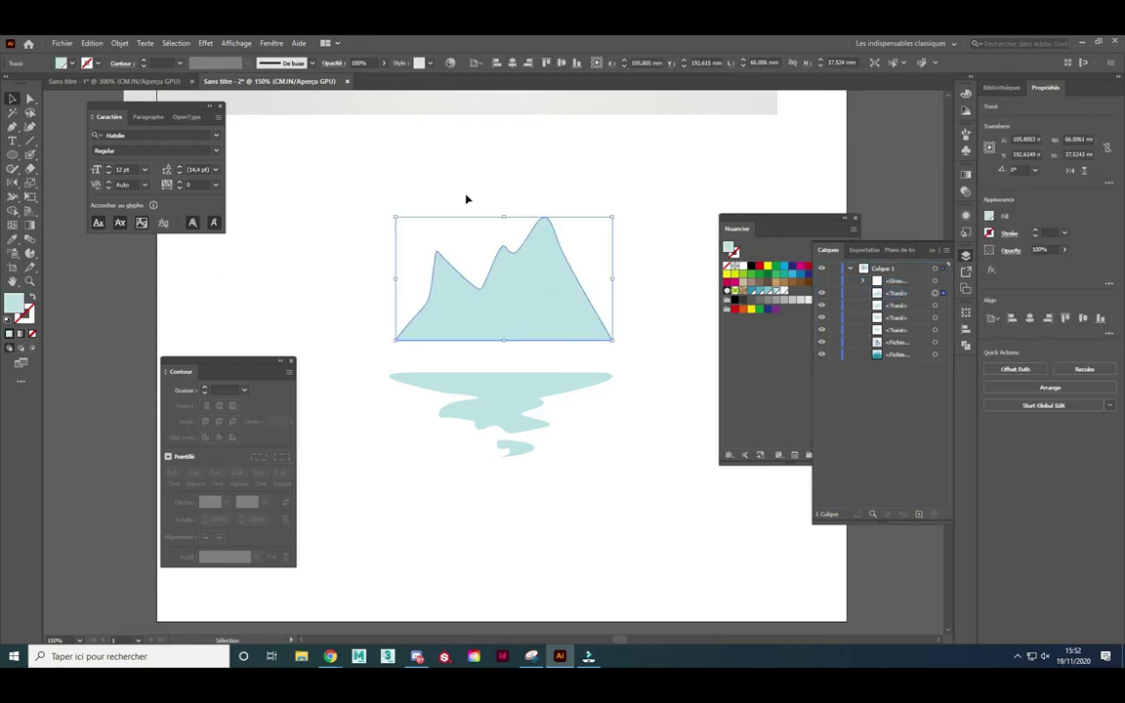
{"action": "left_click", "coordinate": [11, 127]}
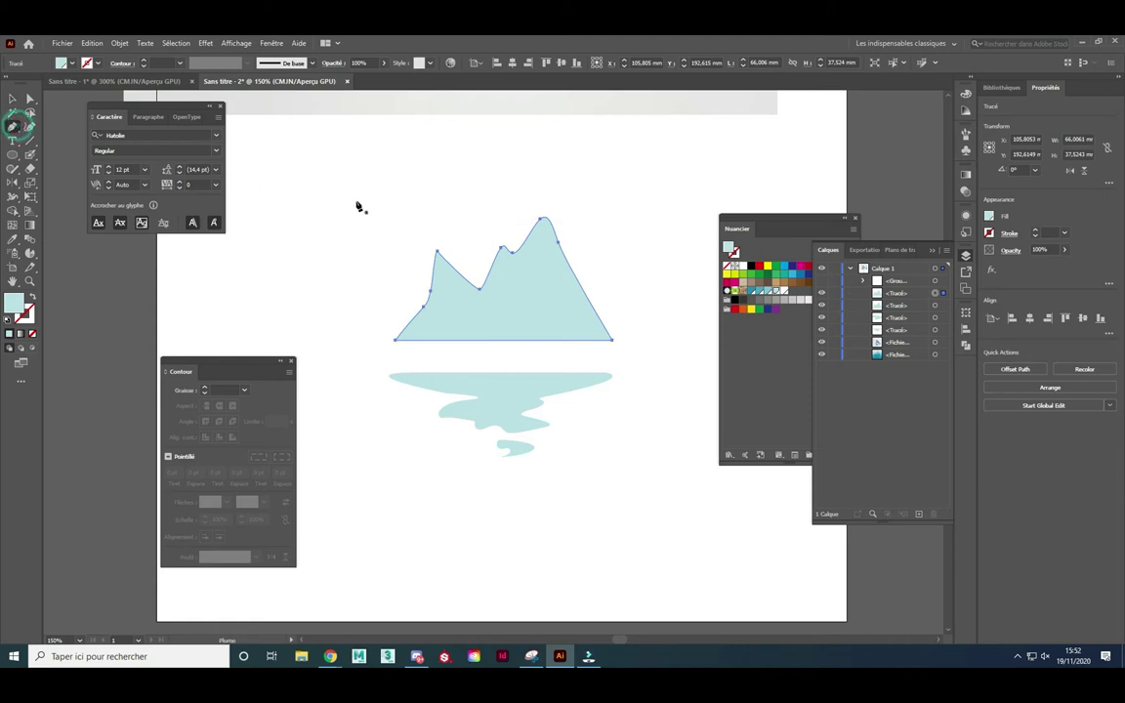
{"action": "left_click", "coordinate": [431, 238]}
{"action": "left_click_drag", "start_coordinate": [446, 284], "coordinate": [445, 308]}
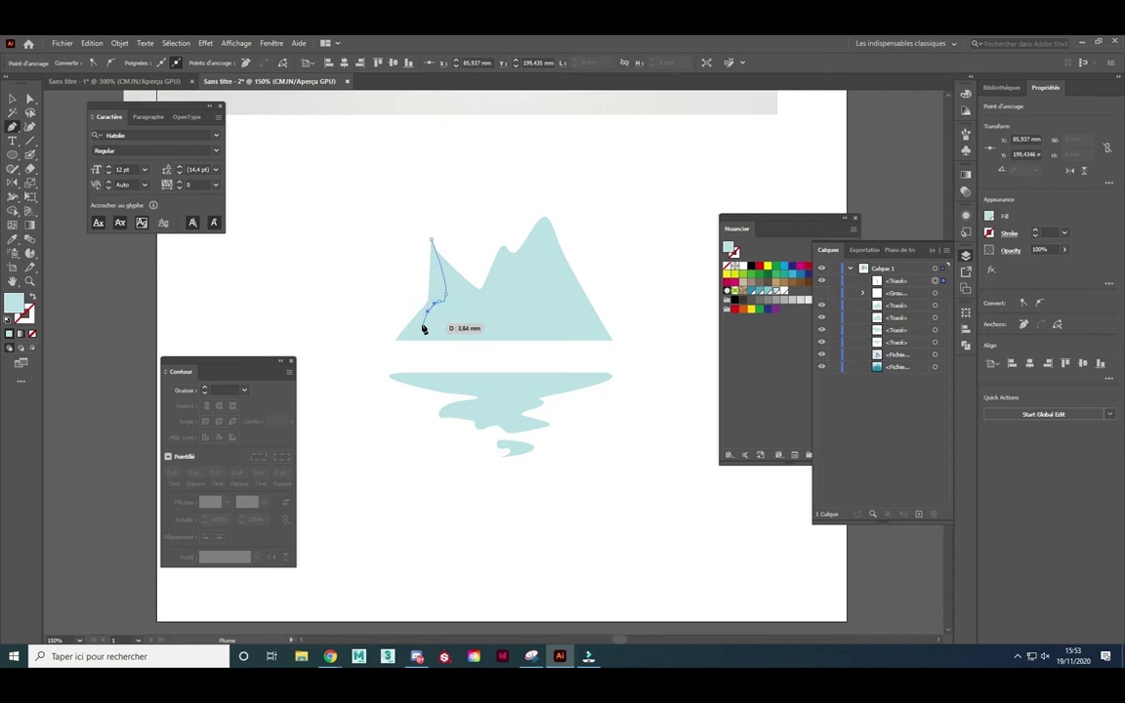
{"action": "left_click_drag", "start_coordinate": [409, 330], "coordinate": [432, 242]}
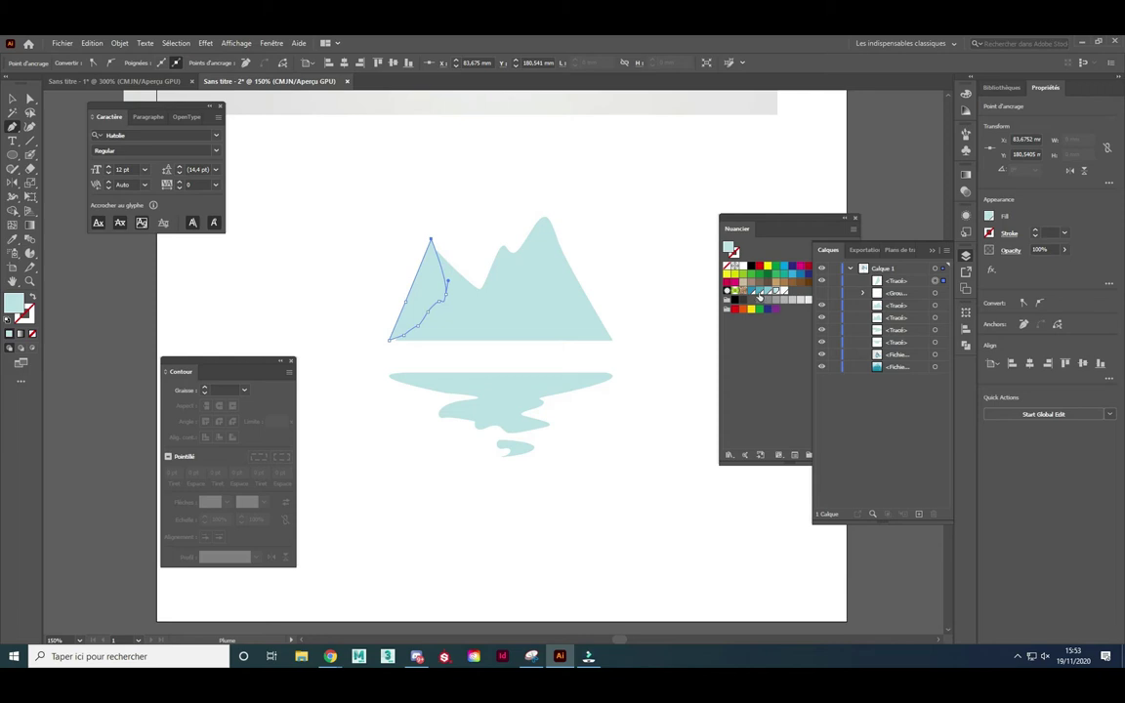
{"action": "left_click", "coordinate": [760, 296]}
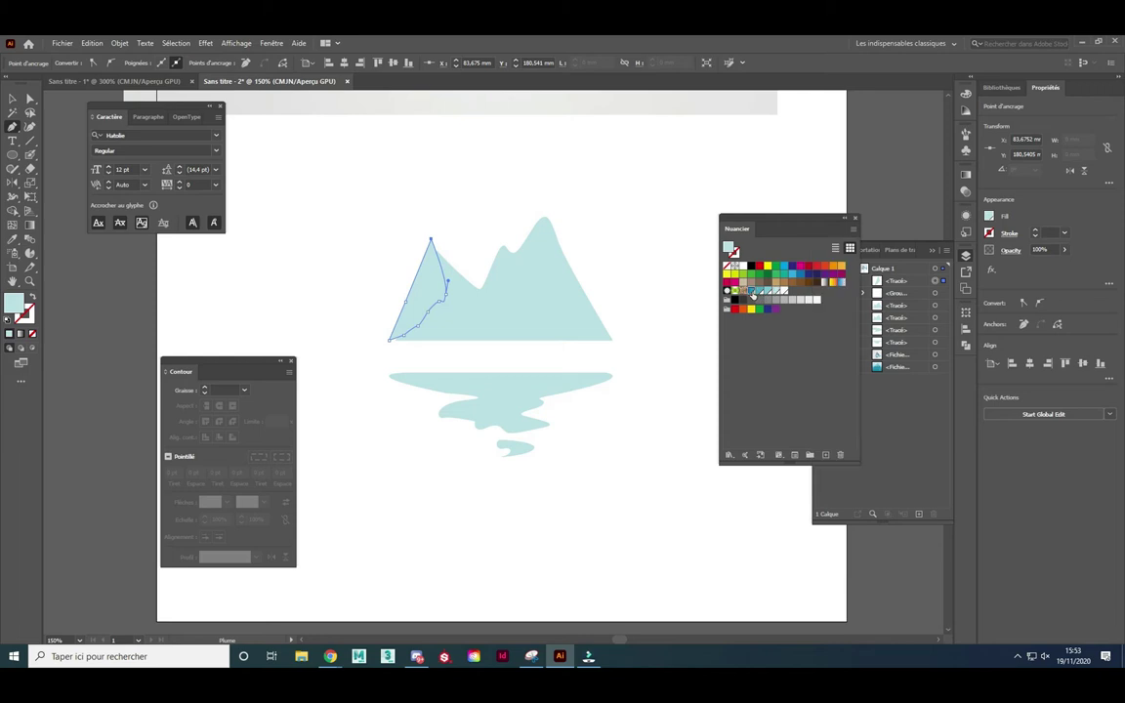
- Draw a shadow shape on the middle peak and a curled sliver over the right peak tip
{"action": "left_click", "coordinate": [509, 244], "text": "ctrl"}
{"action": "mouse_move", "coordinate": [507, 252]}
{"action": "left_mouse_down"}
{"action": "mouse_move", "coordinate": [504, 271]}
{"action": "mouse_move", "coordinate": [497, 247]}
{"action": "mouse_move", "coordinate": [520, 283]}
{"action": "mouse_move", "coordinate": [494, 296]}
{"action": "mouse_move", "coordinate": [471, 281]}
{"action": "mouse_move", "coordinate": [495, 248]}
{"action": "left_mouse_up"}
{"action": "left_click", "coordinate": [509, 243]}
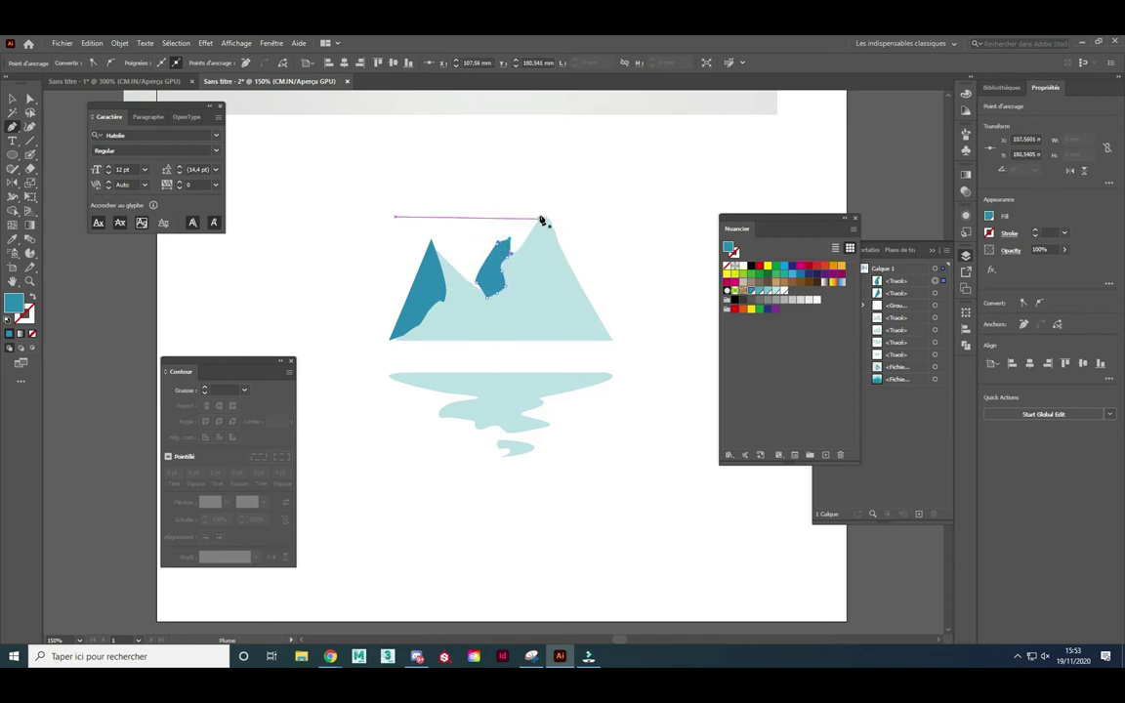
{"action": "mouse_move", "coordinate": [561, 212]}
{"action": "left_mouse_down"}
{"action": "mouse_move", "coordinate": [521, 278]}
{"action": "mouse_move", "coordinate": [565, 214]}
{"action": "mouse_move", "coordinate": [575, 243]}
{"action": "left_mouse_up"}
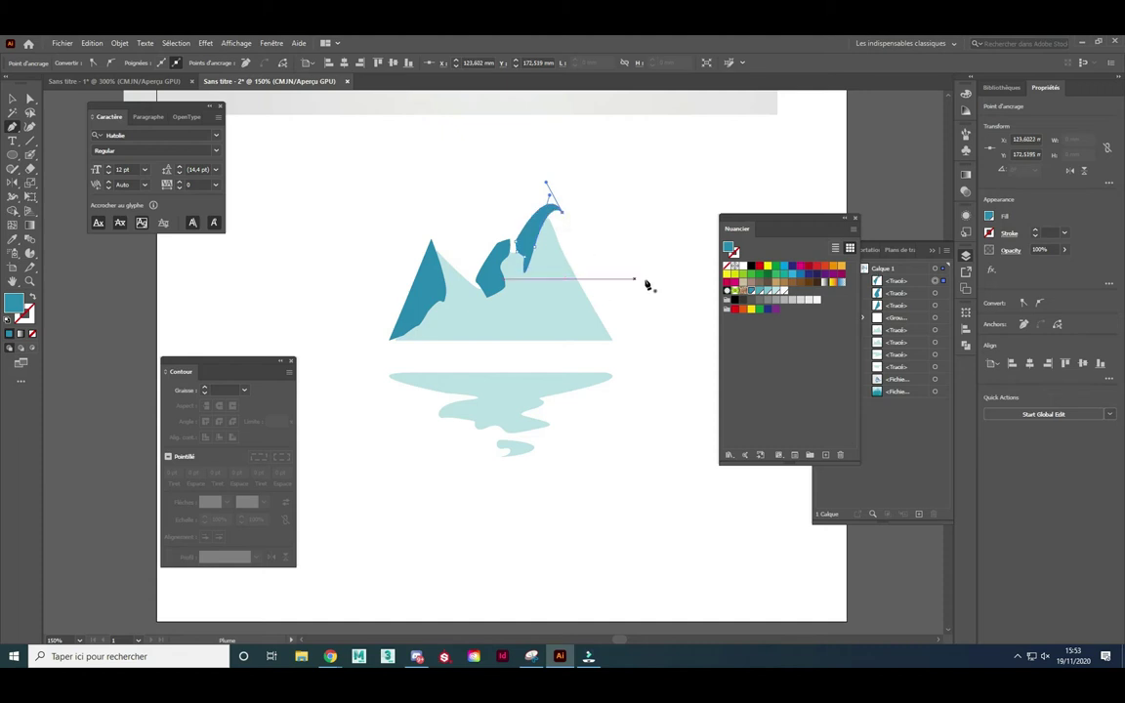
{"action": "left_click", "coordinate": [11, 99]}
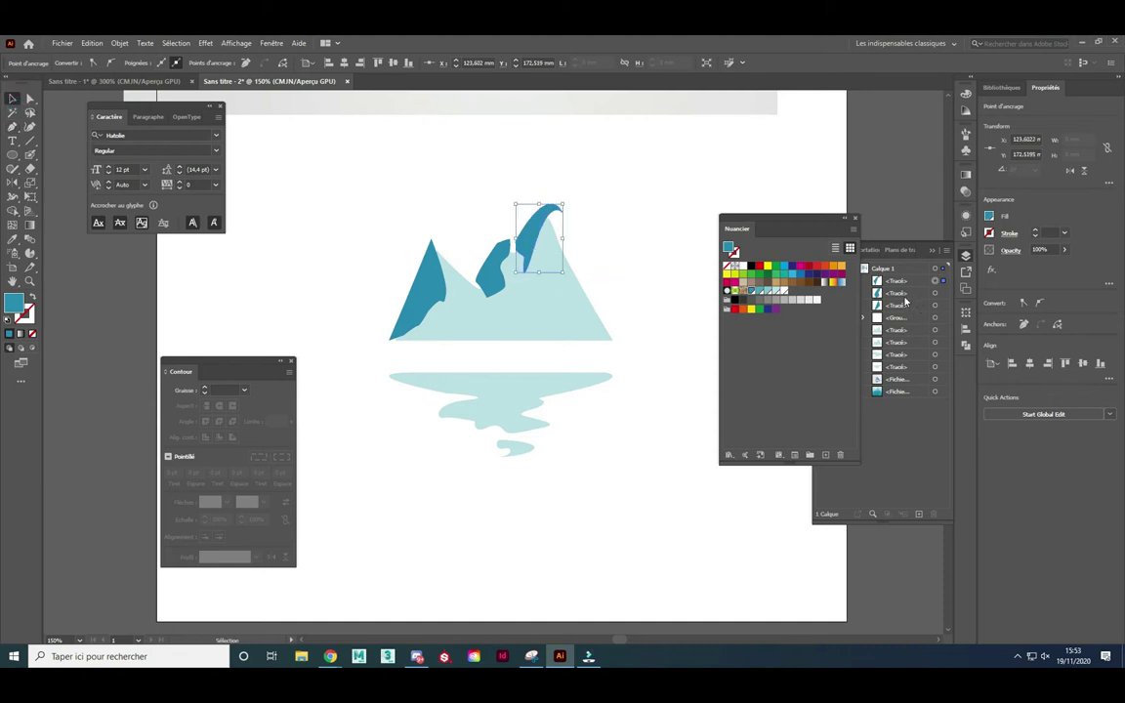
- Move the light mountain path to the top and clip all dark facets inside it with Ctrl+7
{"action": "left_click", "coordinate": [919, 333]}
{"action": "left_click_drag", "start_coordinate": [915, 335], "coordinate": [923, 285]}
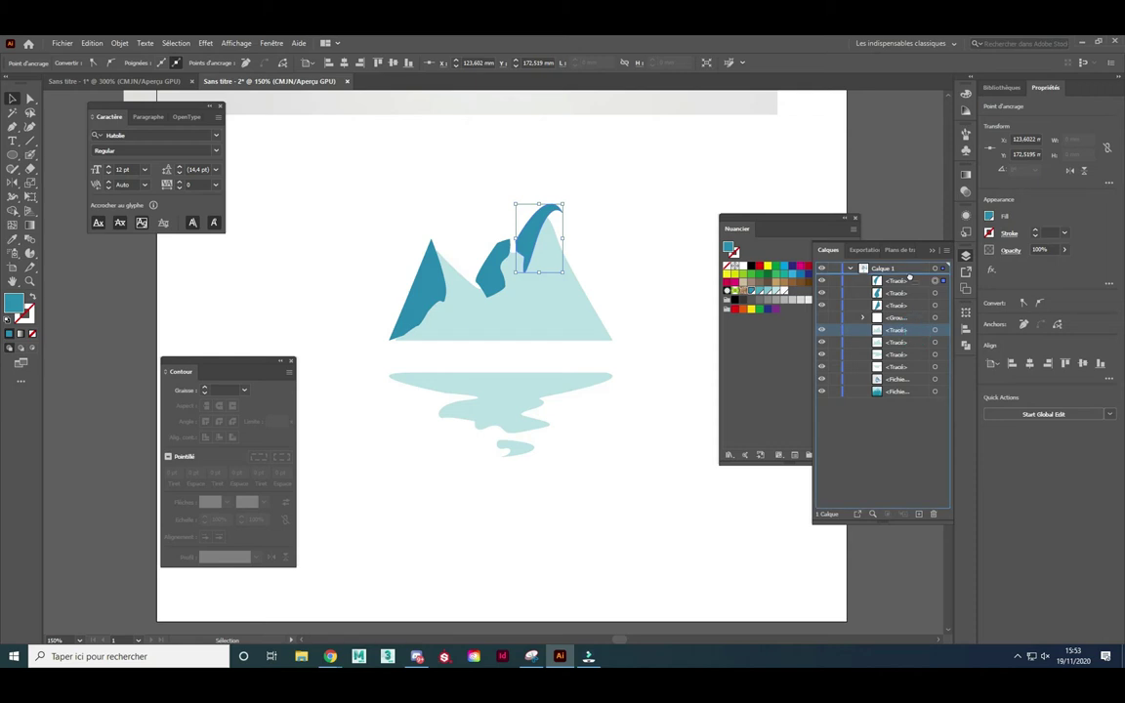
{"action": "left_click", "coordinate": [935, 281]}
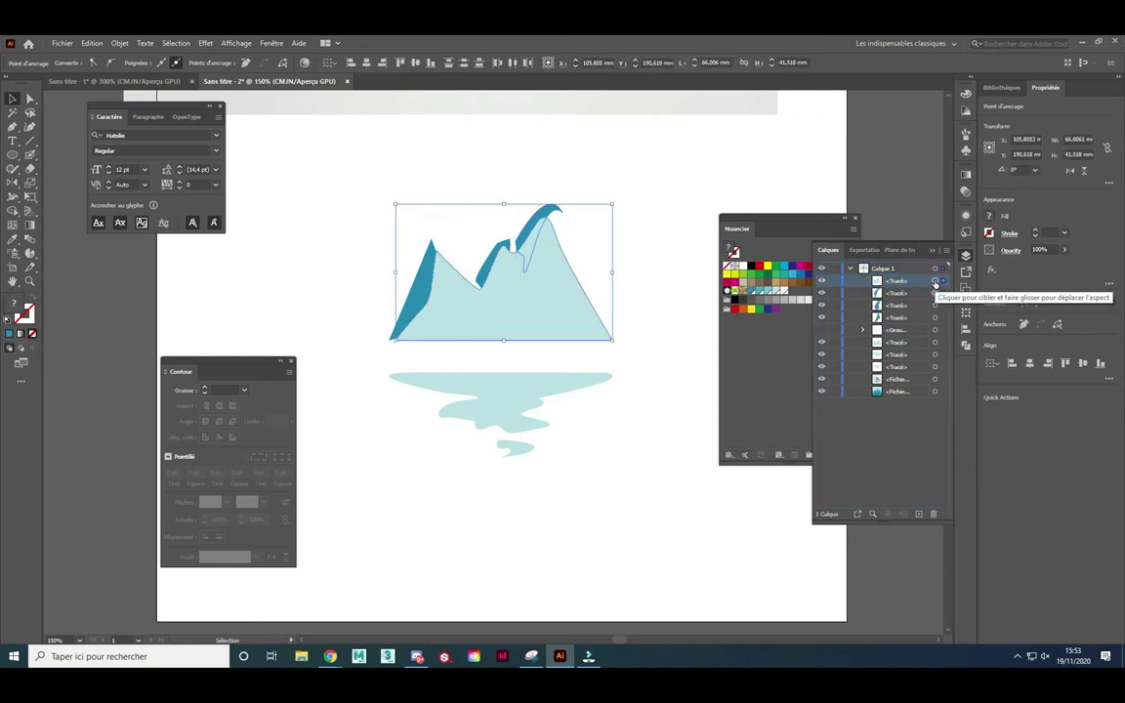
{"action": "key", "text": "ctrl+7"}
{"action": "left_click", "coordinate": [935, 281]}
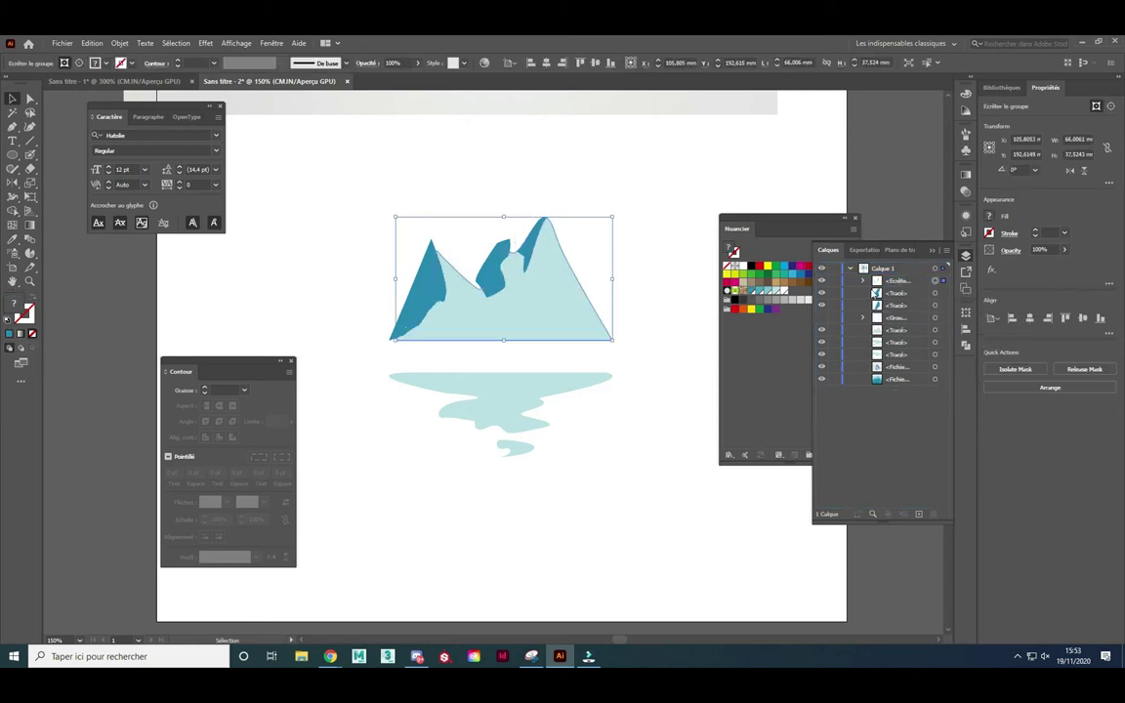
{"action": "left_click", "coordinate": [864, 282]}
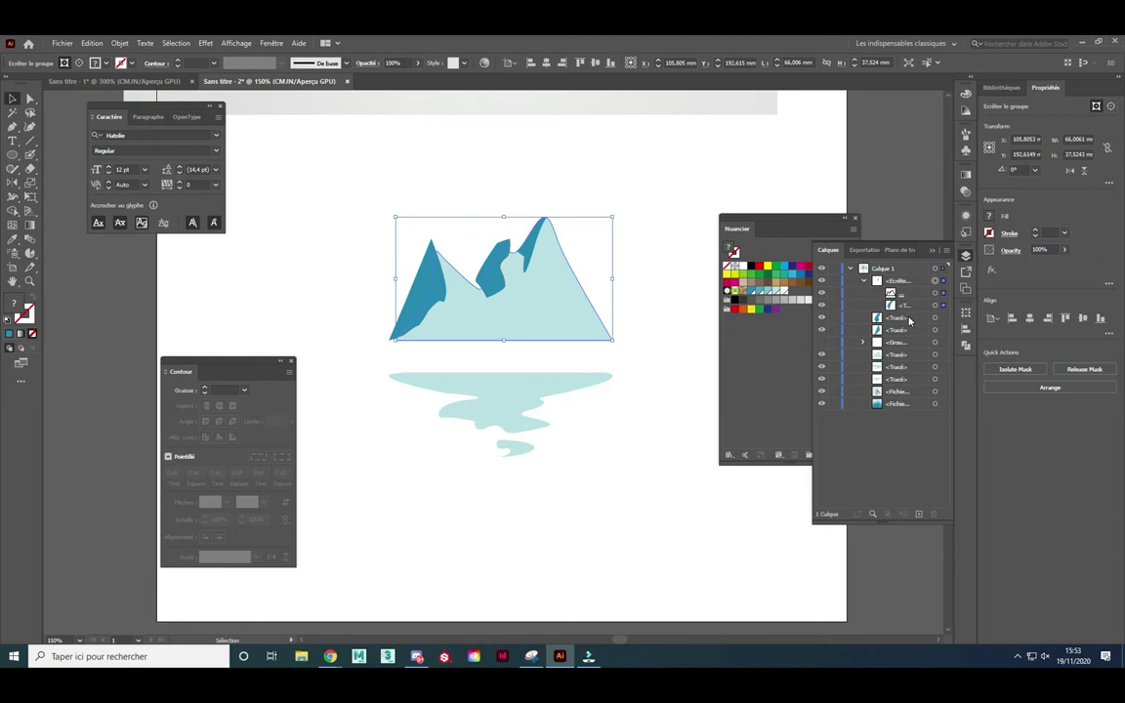
{"action": "mouse_move", "coordinate": [909, 321]}
{"action": "left_mouse_down"}
{"action": "mouse_move", "coordinate": [910, 311]}
{"action": "mouse_move", "coordinate": [913, 324]}
{"action": "left_mouse_up"}
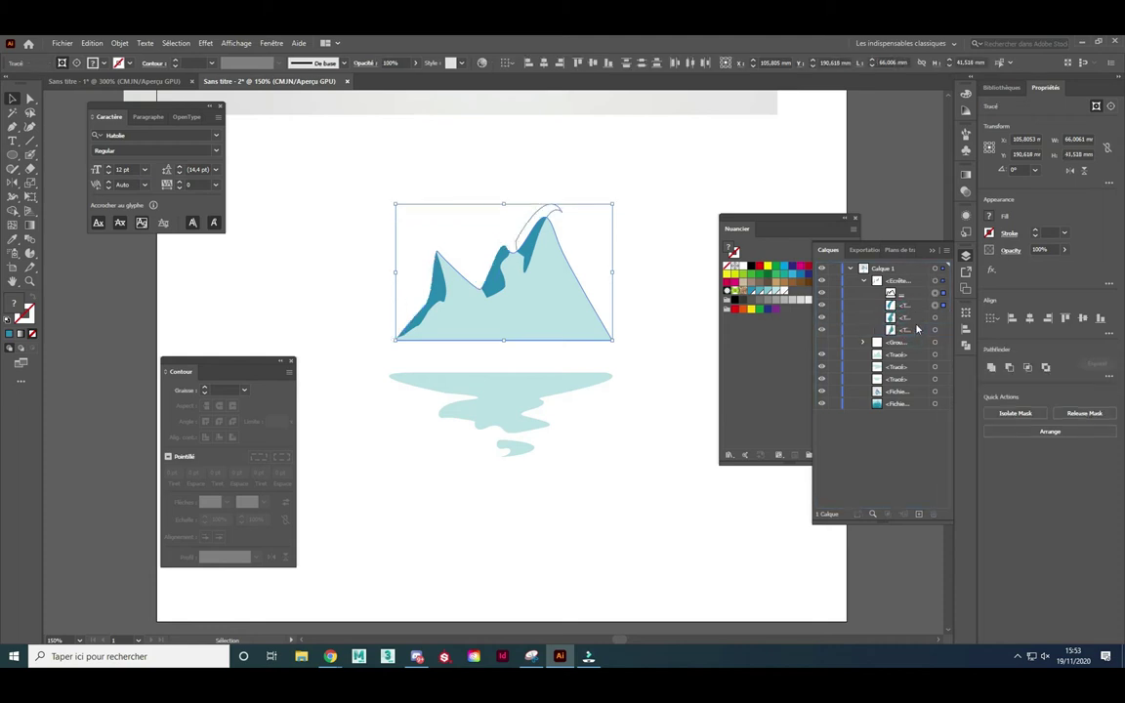
{"action": "left_click", "coordinate": [640, 282]}
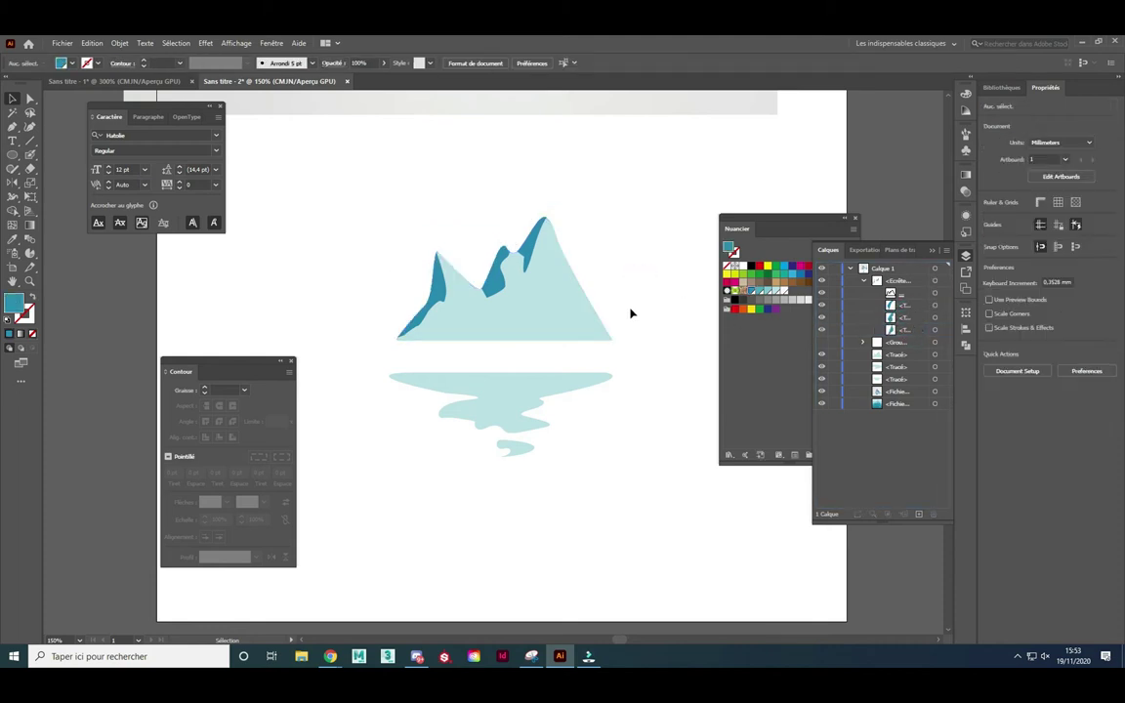
- Pull the middle facet's anchor up and left to reshape it
{"action": "left_click", "coordinate": [30, 101]}
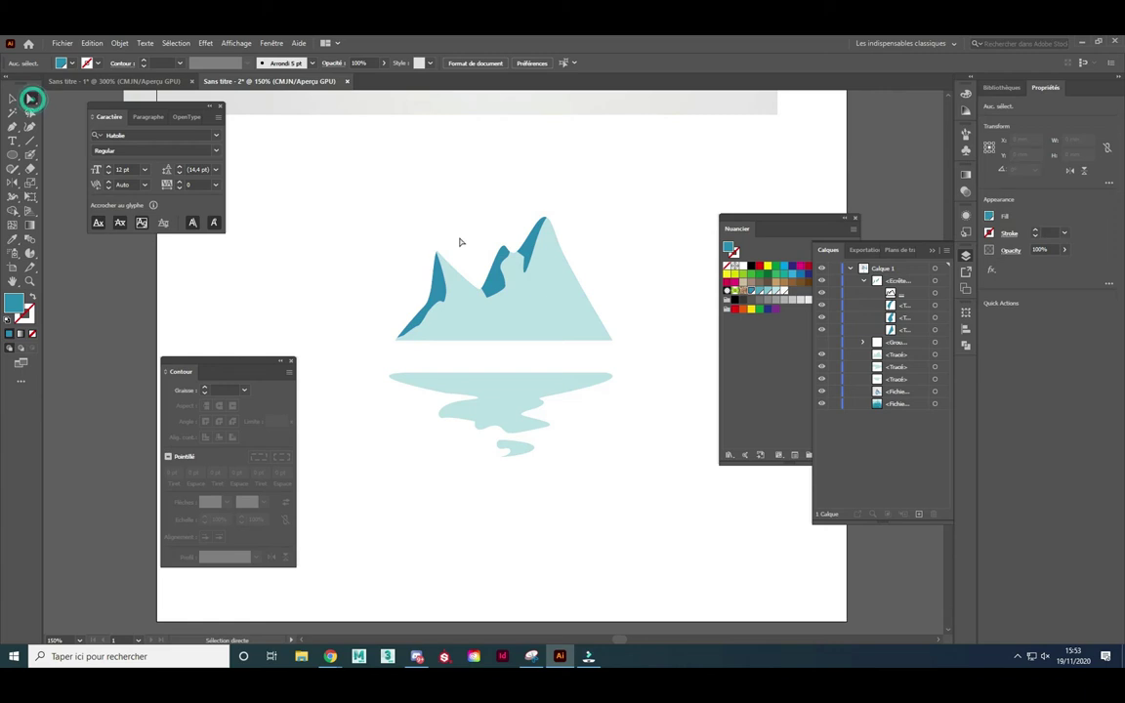
{"action": "left_click", "coordinate": [603, 246]}
{"action": "left_click", "coordinate": [508, 261]}
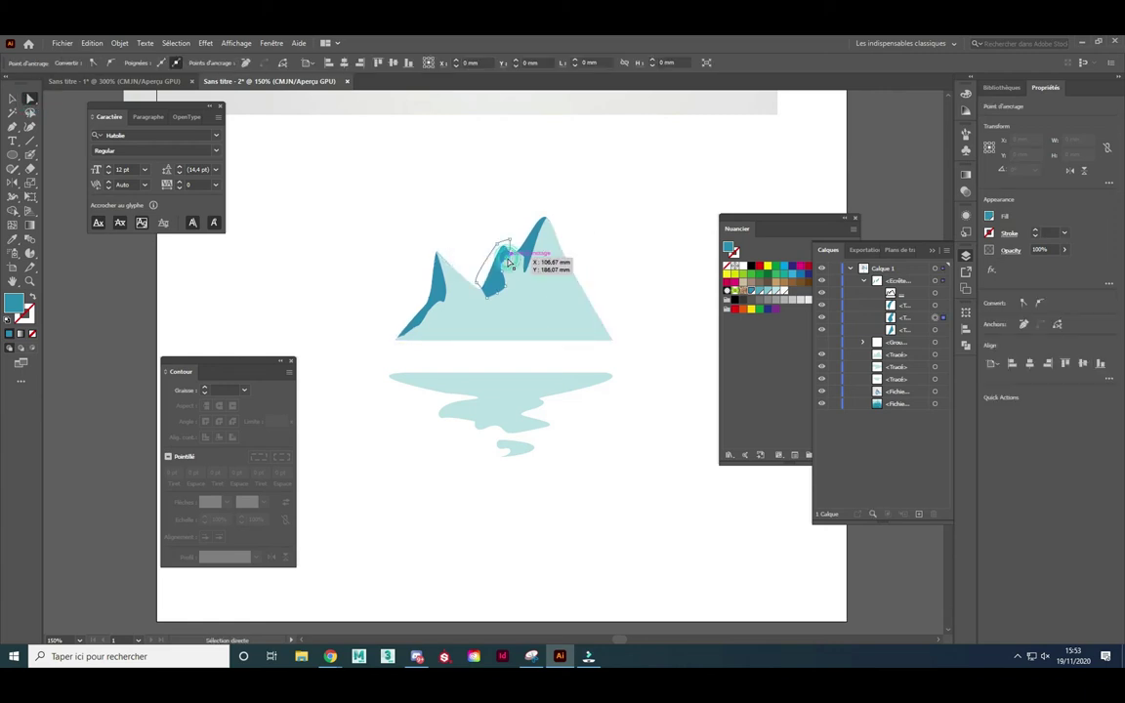
{"action": "left_click_drag", "start_coordinate": [508, 261], "coordinate": [504, 250]}
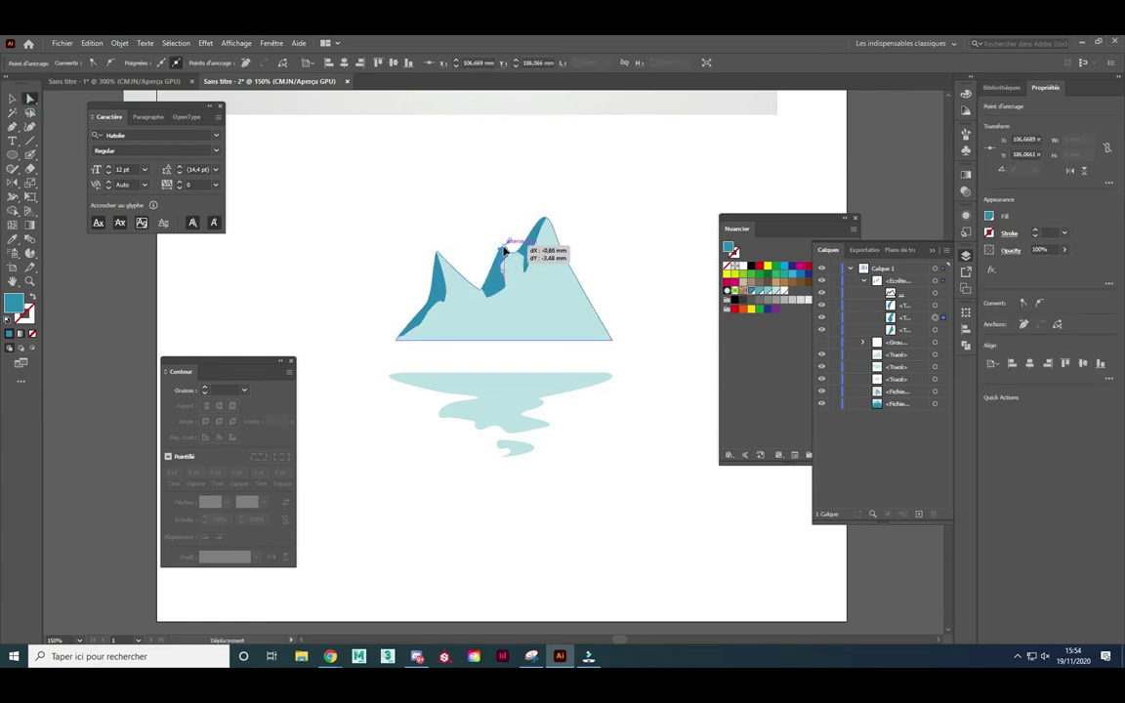
{"action": "left_click", "coordinate": [593, 244]}
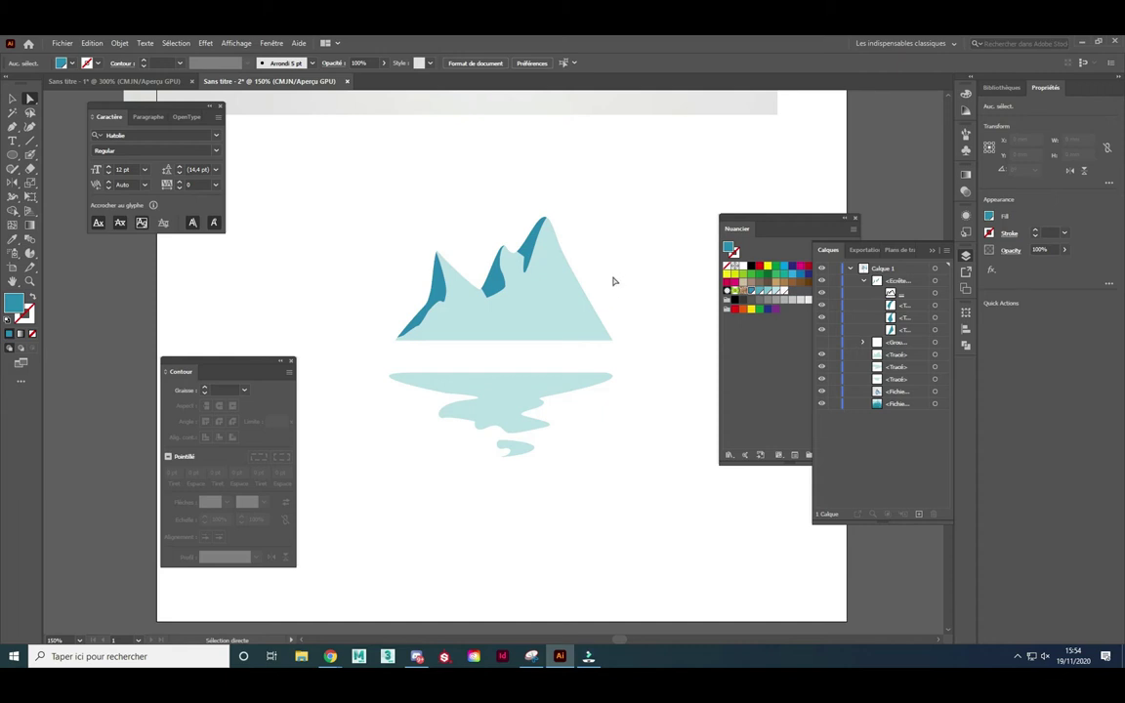
- Draw a curved facet on the left peak and fill it lighter teal
{"action": "left_click", "coordinate": [13, 127]}
{"action": "left_click", "coordinate": [431, 240]}
{"action": "left_click", "coordinate": [390, 338]}
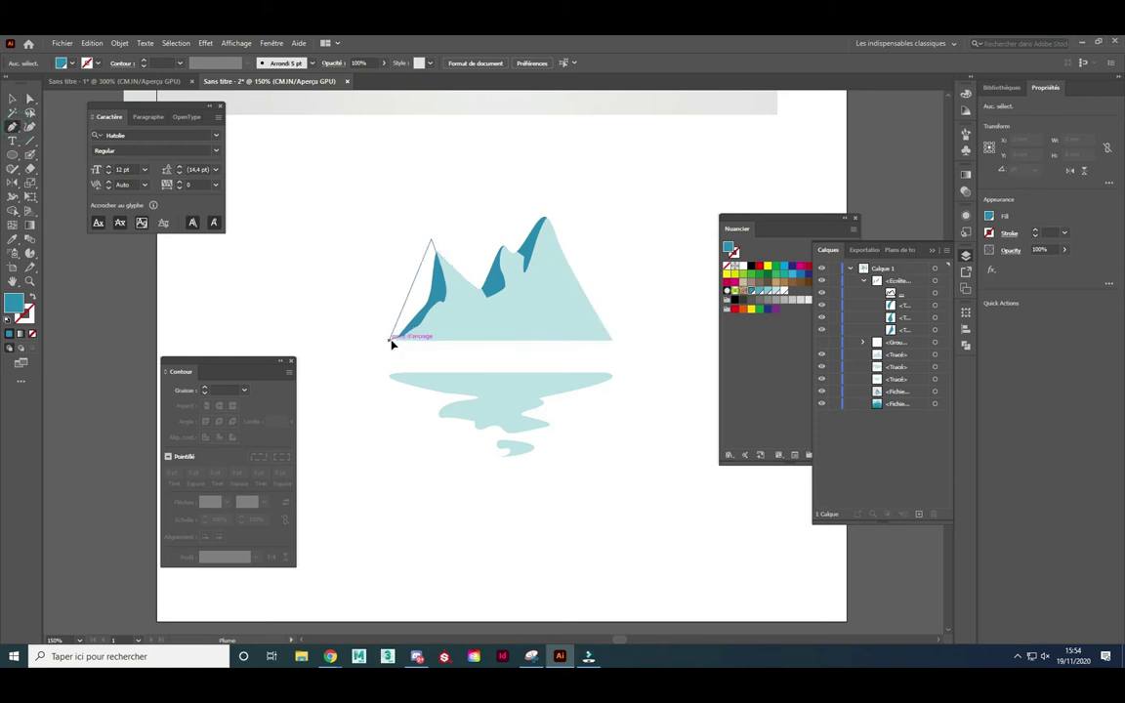
{"action": "left_click_drag", "start_coordinate": [391, 337], "coordinate": [441, 315]}
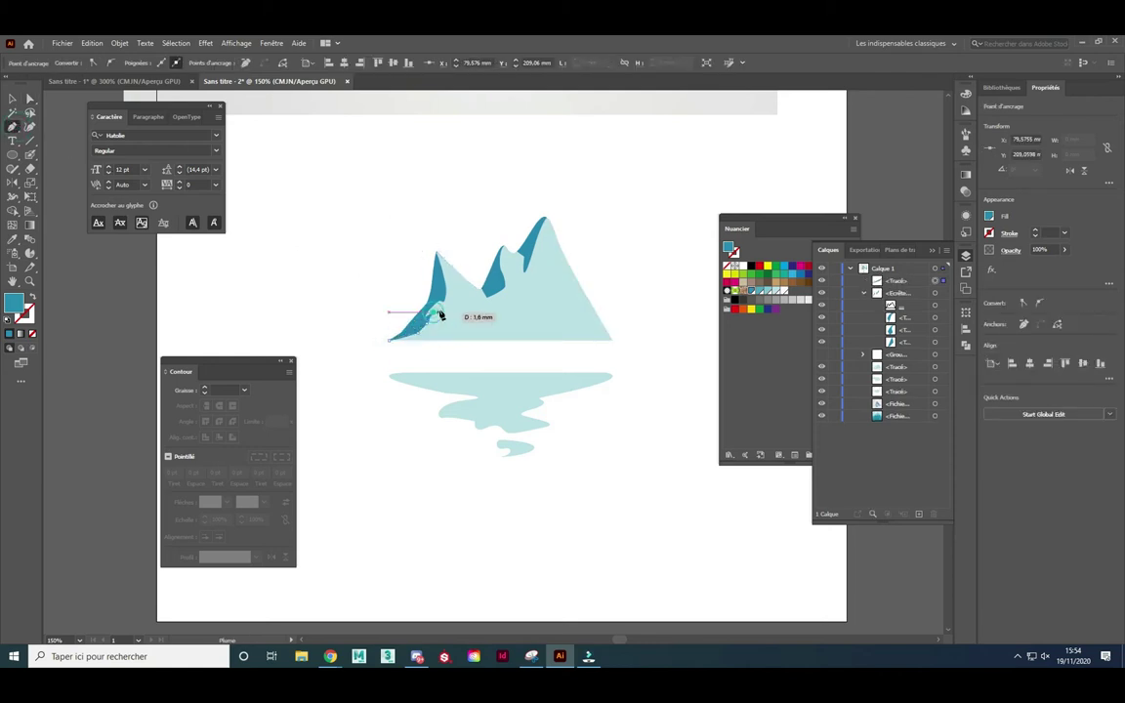
{"action": "mouse_move", "coordinate": [440, 315]}
{"action": "left_mouse_down"}
{"action": "mouse_move", "coordinate": [452, 278]}
{"action": "mouse_move", "coordinate": [441, 274]}
{"action": "mouse_move", "coordinate": [437, 306]}
{"action": "left_mouse_up"}
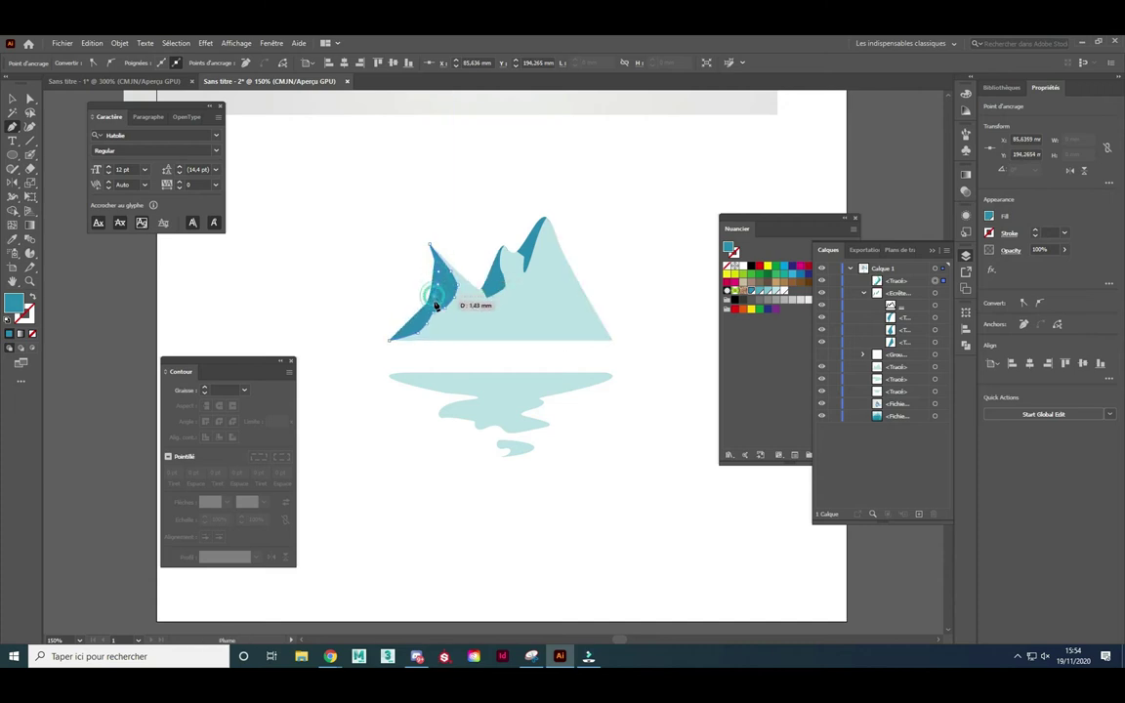
{"action": "left_click_drag", "start_coordinate": [389, 340], "coordinate": [390, 344]}
{"action": "left_click", "coordinate": [758, 294]}
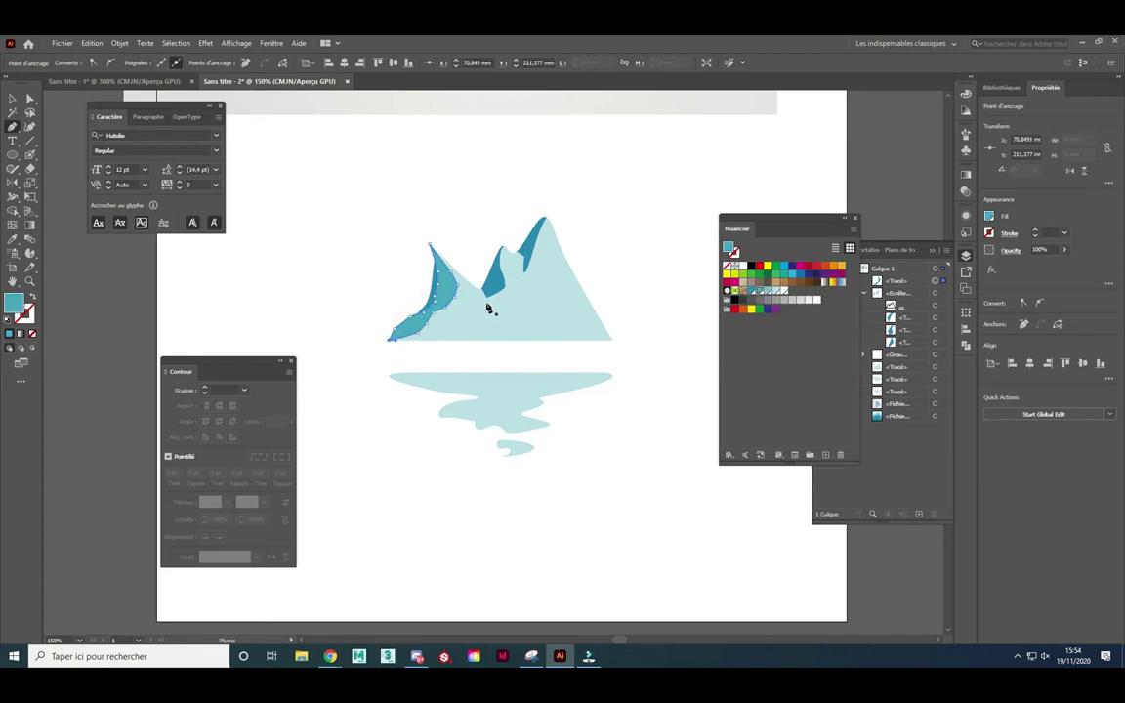
- Draw new curved facets on the middle and right peaks
{"action": "left_click", "coordinate": [488, 299]}
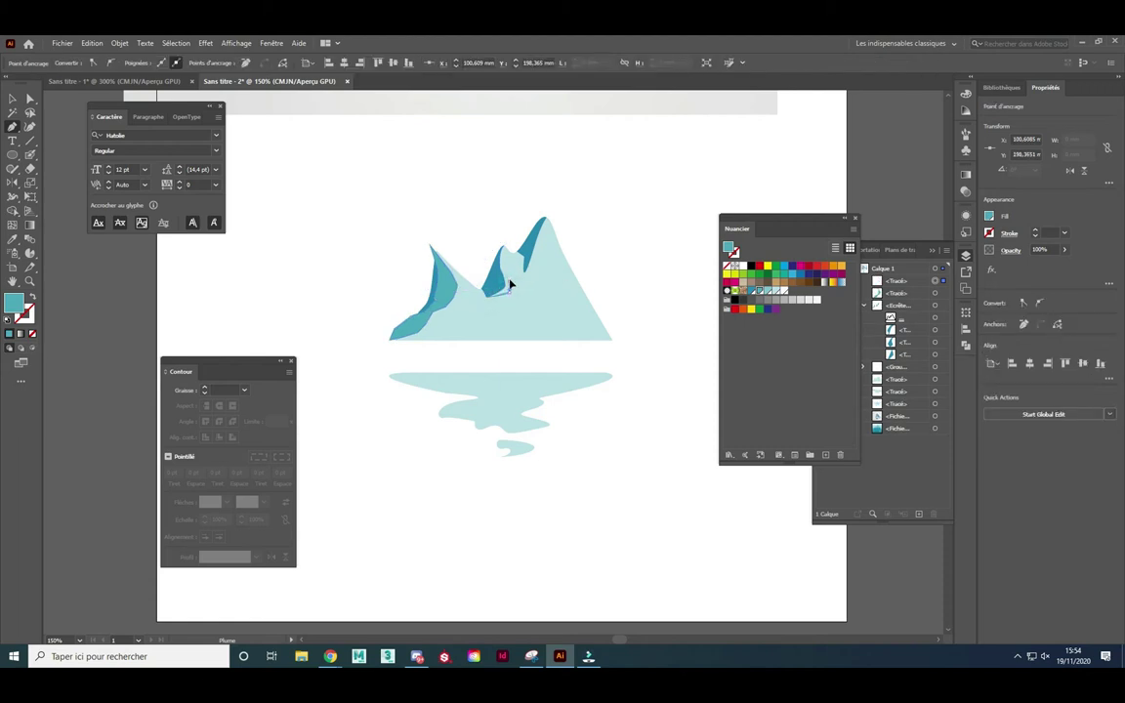
{"action": "left_click_drag", "start_coordinate": [505, 270], "coordinate": [497, 266]}
{"action": "left_click", "coordinate": [503, 246]}
{"action": "left_click_drag", "start_coordinate": [501, 275], "coordinate": [489, 306]}
{"action": "left_click", "coordinate": [502, 264], "text": "ctrl"}
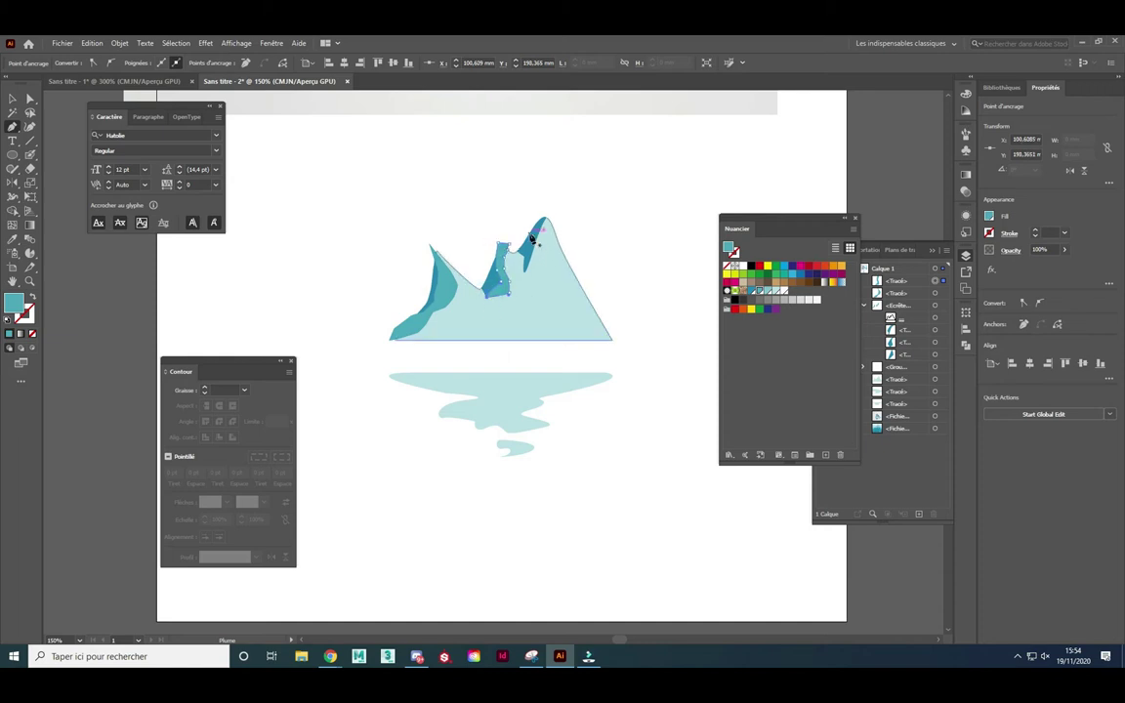
{"action": "left_click", "coordinate": [530, 244]}
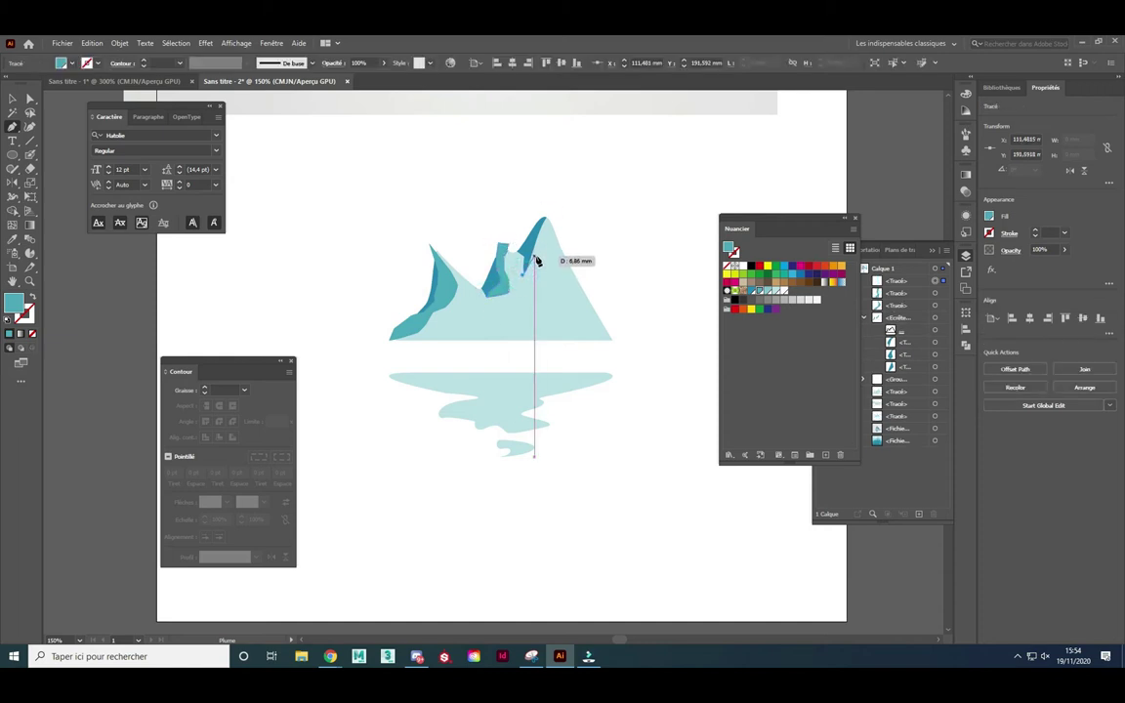
{"action": "mouse_move", "coordinate": [536, 248]}
{"action": "left_mouse_down"}
{"action": "mouse_move", "coordinate": [534, 271]}
{"action": "mouse_move", "coordinate": [552, 219]}
{"action": "mouse_move", "coordinate": [526, 282]}
{"action": "left_mouse_up"}
{"action": "left_click", "coordinate": [13, 100]}
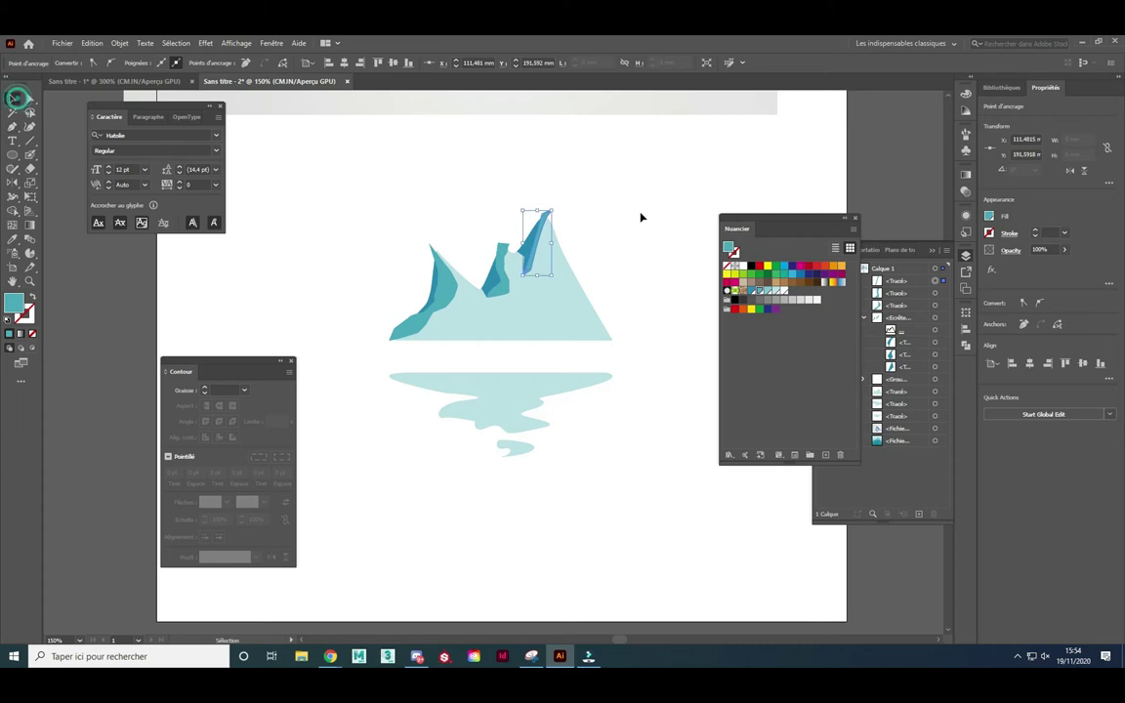
- Move the three new facets into the clipping group and reshape the middle and right peak facets
{"action": "left_click", "coordinate": [915, 306], "text": "shift"}
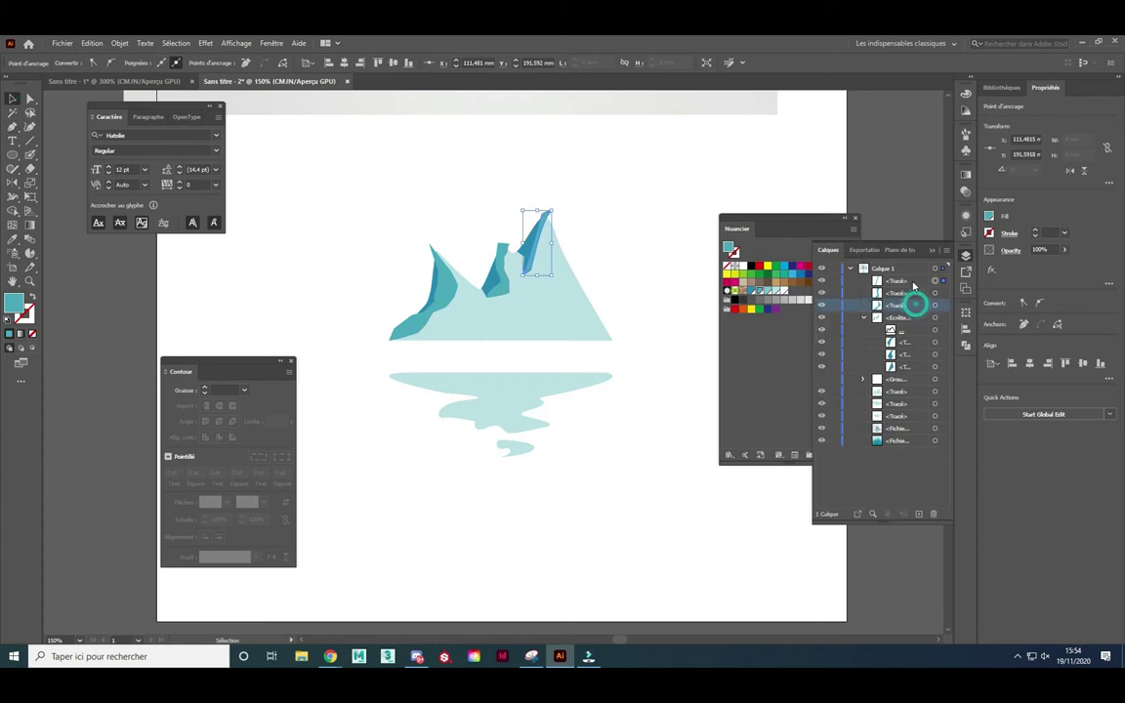
{"action": "left_click_drag", "start_coordinate": [915, 305], "coordinate": [919, 340]}
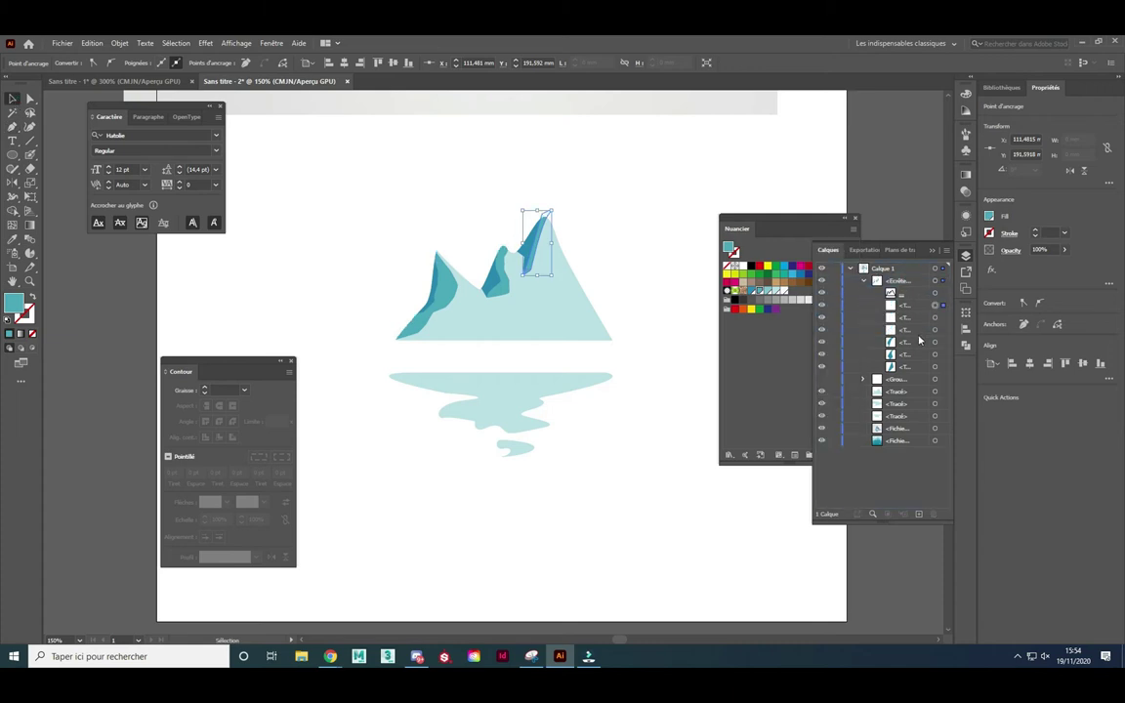
{"action": "left_click", "coordinate": [602, 228]}
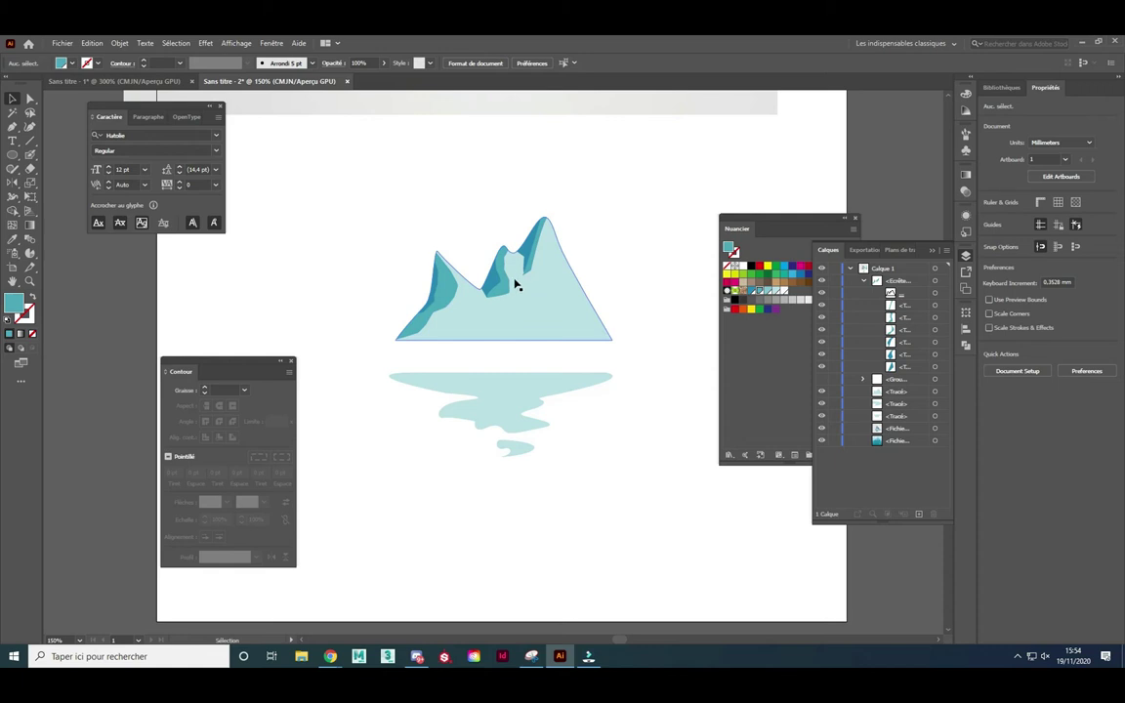
{"action": "left_click", "coordinate": [31, 99]}
{"action": "mouse_move", "coordinate": [499, 244]}
{"action": "left_mouse_down"}
{"action": "mouse_move", "coordinate": [505, 260]}
{"action": "mouse_move", "coordinate": [501, 249]}
{"action": "mouse_move", "coordinate": [517, 242]}
{"action": "left_mouse_up"}
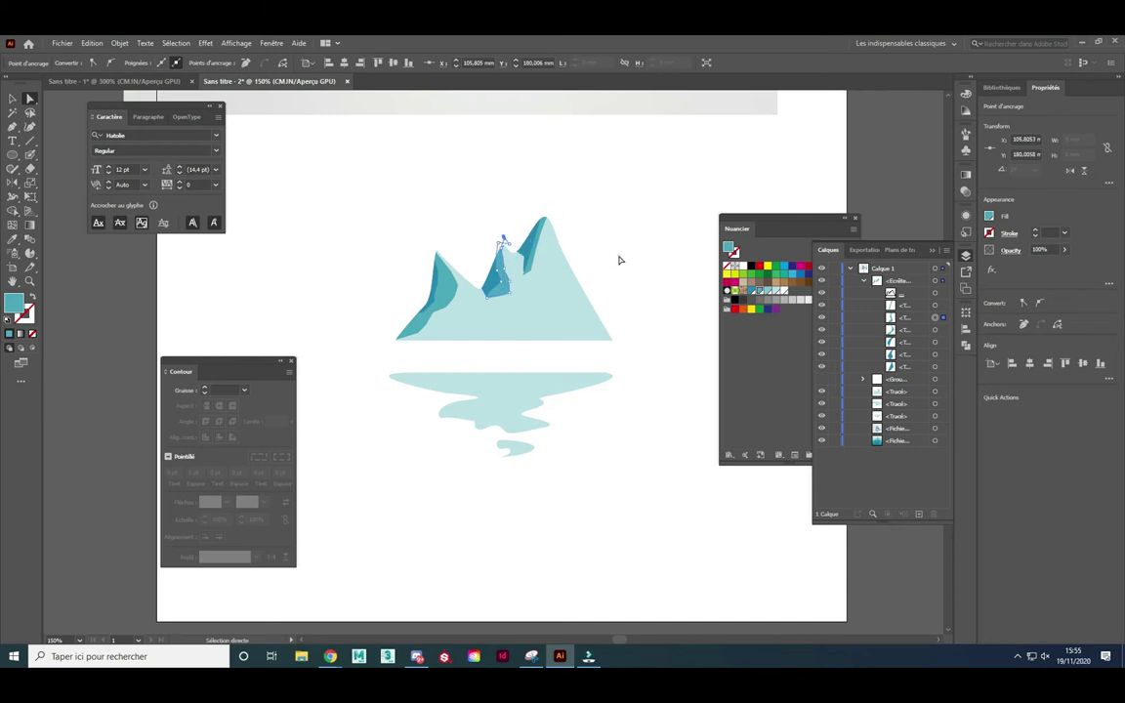
{"action": "left_click", "coordinate": [617, 264]}
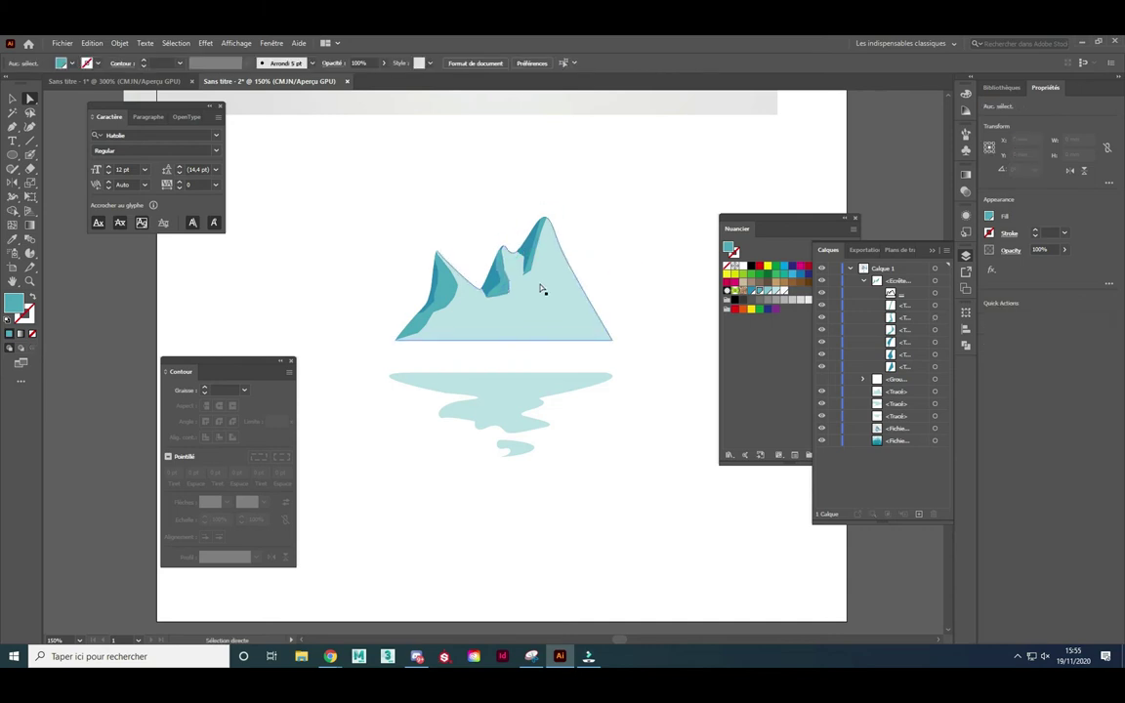
{"action": "left_click_drag", "start_coordinate": [530, 274], "coordinate": [532, 264]}
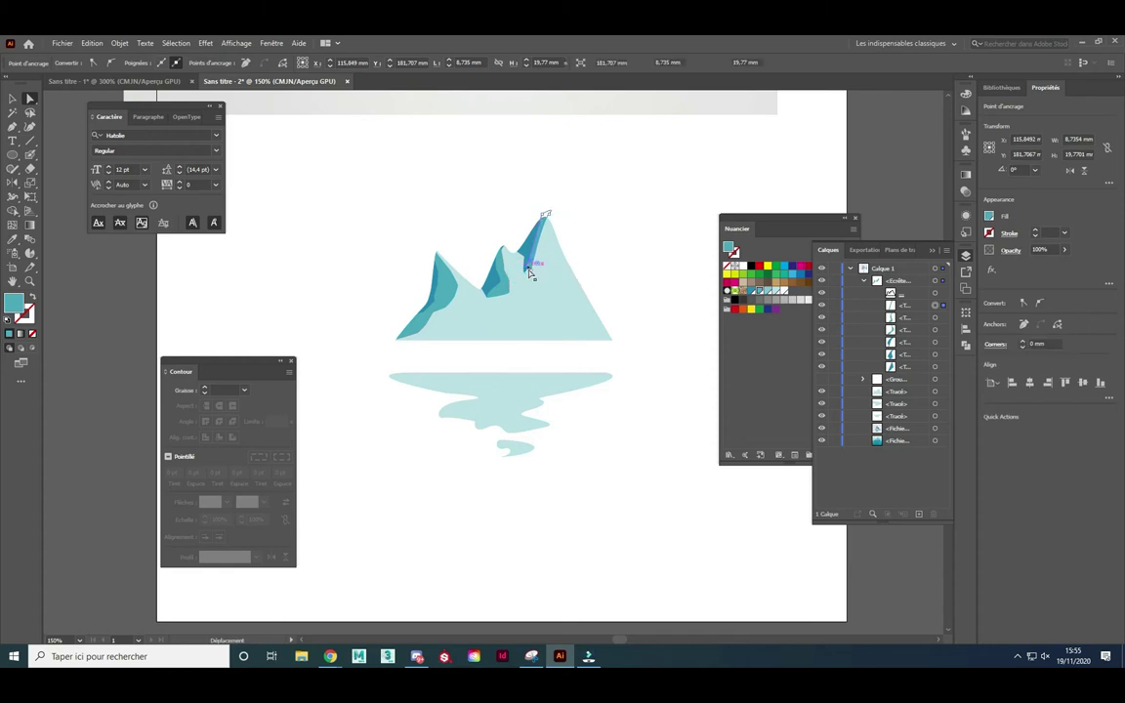
{"action": "left_click", "coordinate": [603, 245]}
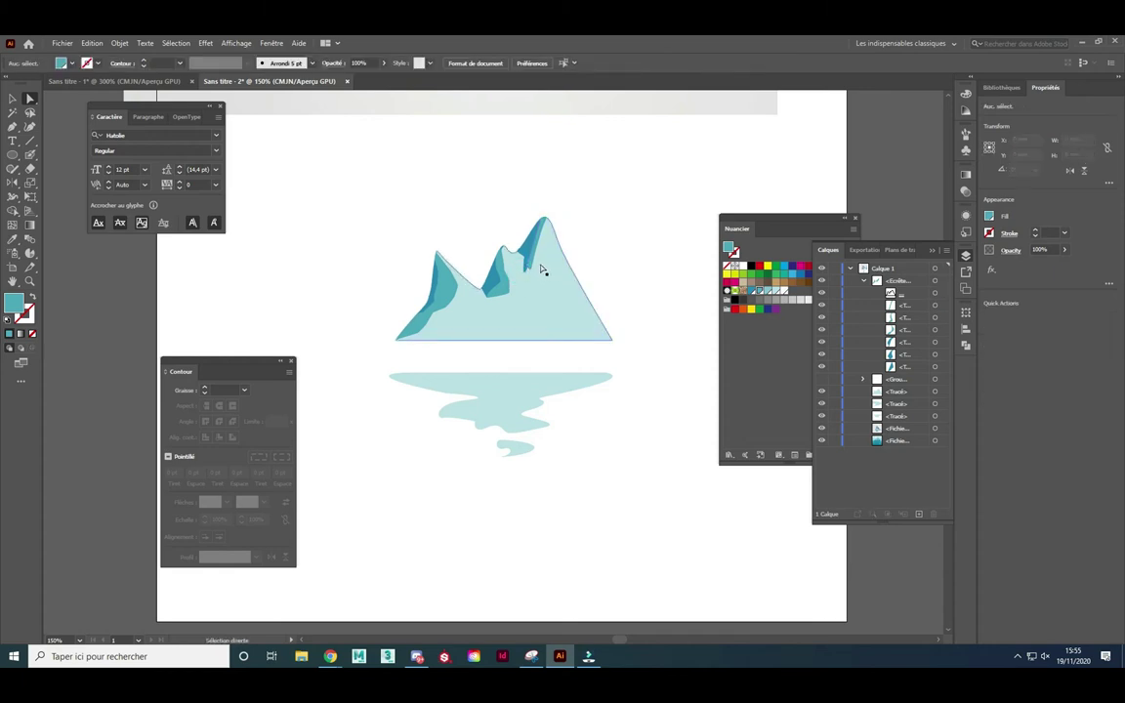
- Reshape the dark facet near the tallest peak and move its tip anchor
{"action": "scroll", "coordinate": [542, 270], "scroll_direction": "up", "scroll_amount": 1, "text": "alt"}
{"action": "scroll", "coordinate": [532, 266], "scroll_direction": "up", "scroll_amount": 1, "text": "alt"}
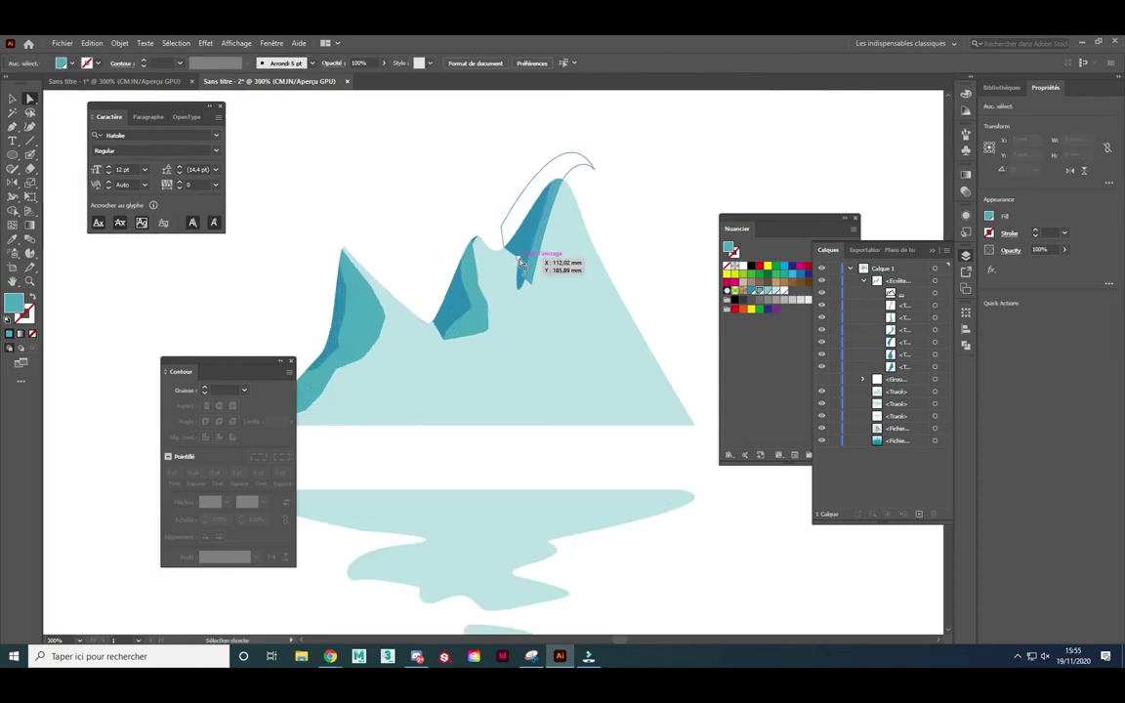
{"action": "left_click", "coordinate": [546, 262]}
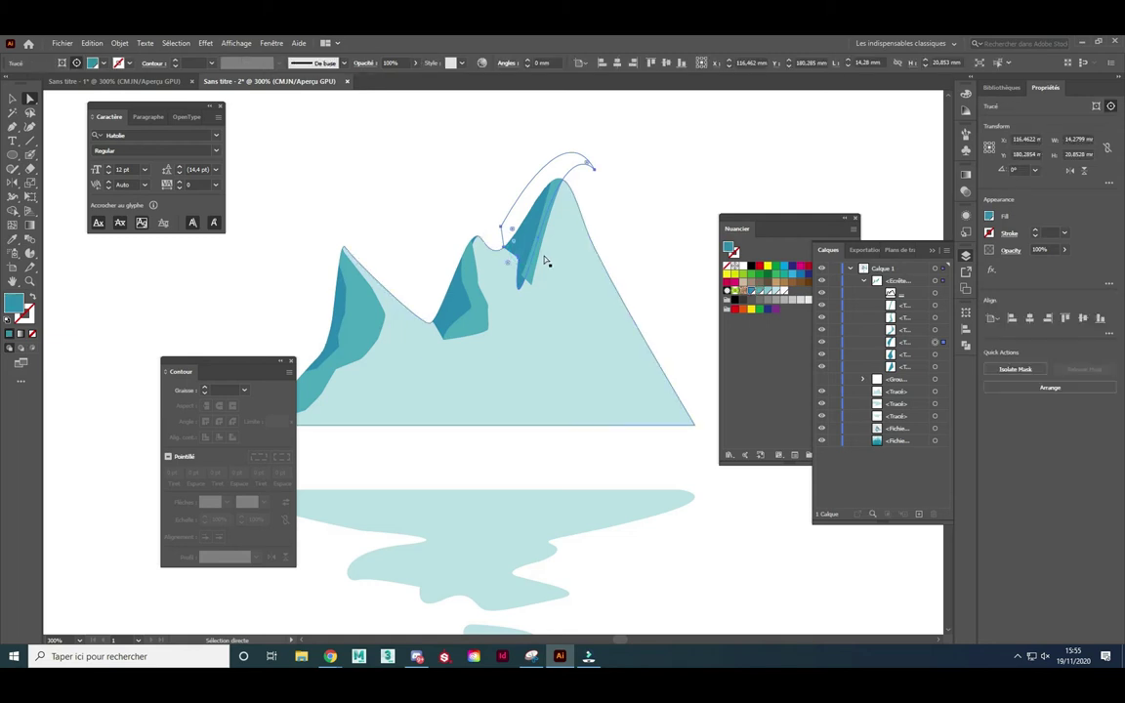
{"action": "mouse_move", "coordinate": [521, 264]}
{"action": "left_mouse_down"}
{"action": "mouse_move", "coordinate": [528, 285]}
{"action": "mouse_move", "coordinate": [528, 273]}
{"action": "left_mouse_up"}
{"action": "key", "text": "ctrl+z"}
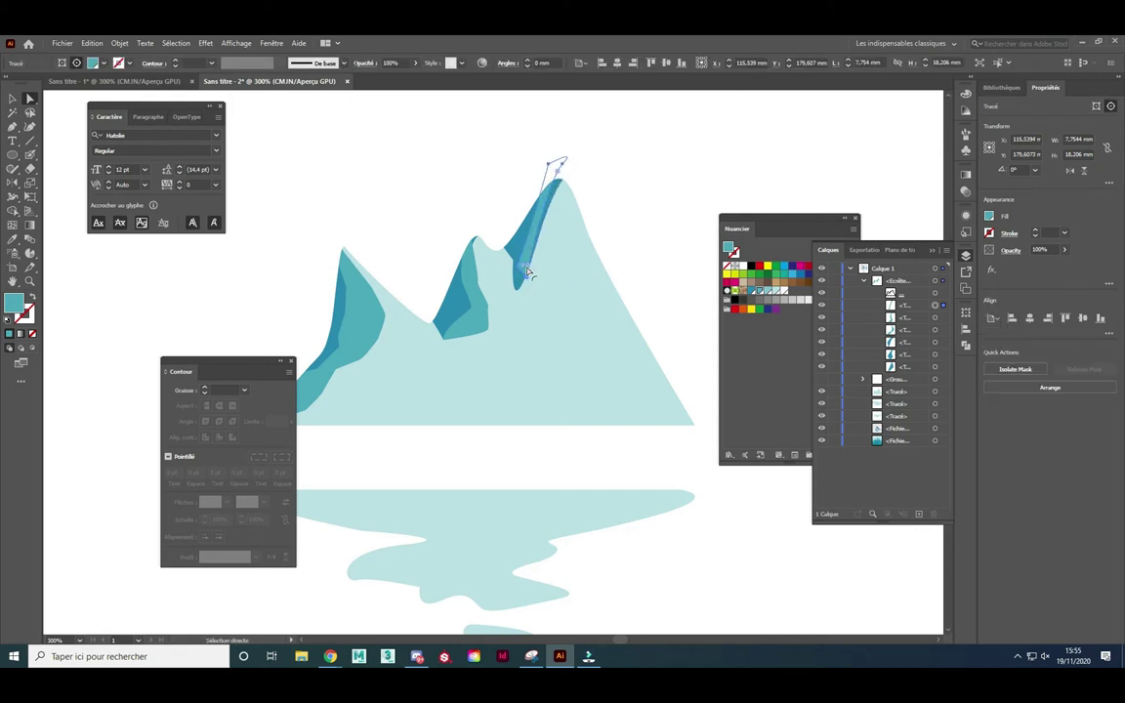
{"action": "mouse_move", "coordinate": [531, 265]}
{"action": "left_mouse_down"}
{"action": "mouse_move", "coordinate": [536, 241]}
{"action": "mouse_move", "coordinate": [525, 282]}
{"action": "left_mouse_up"}
{"action": "left_click", "coordinate": [563, 177]}
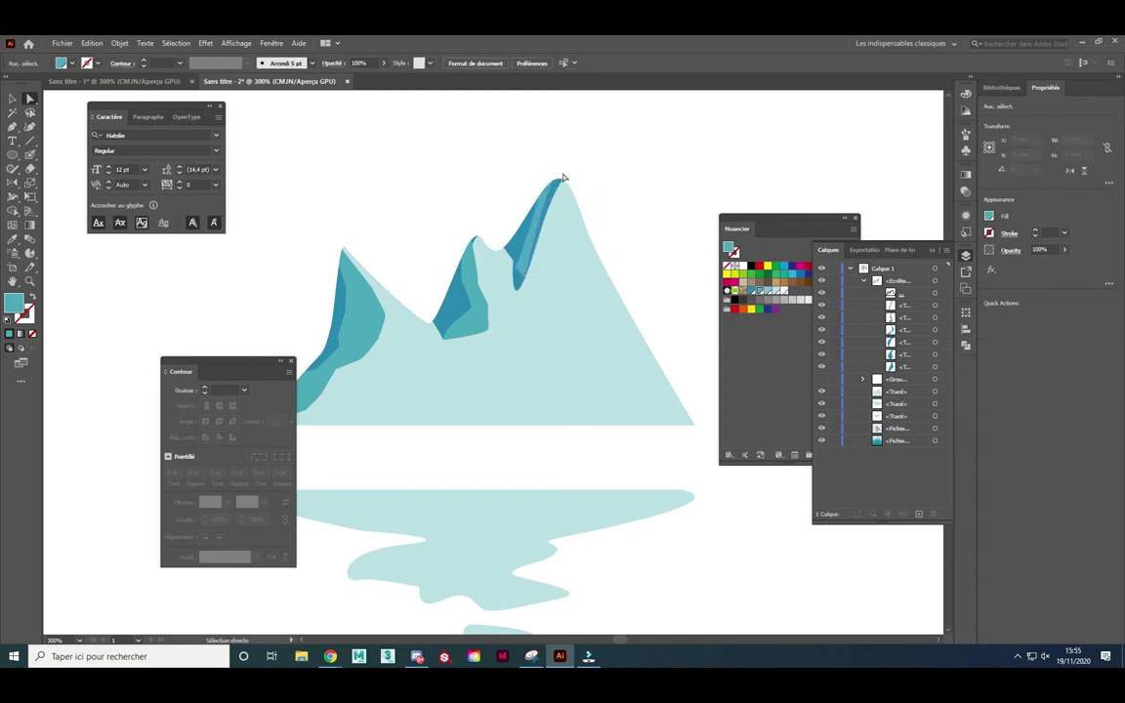
{"action": "left_click_drag", "start_coordinate": [552, 174], "coordinate": [573, 168]}
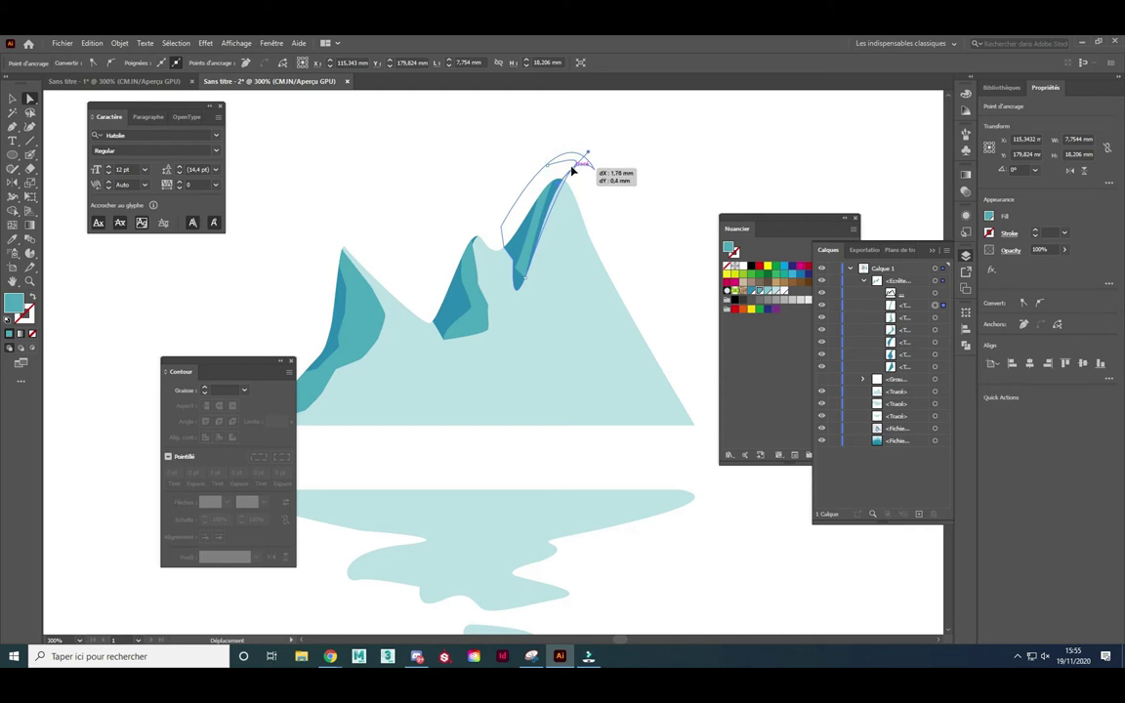
{"action": "left_click", "coordinate": [588, 214]}
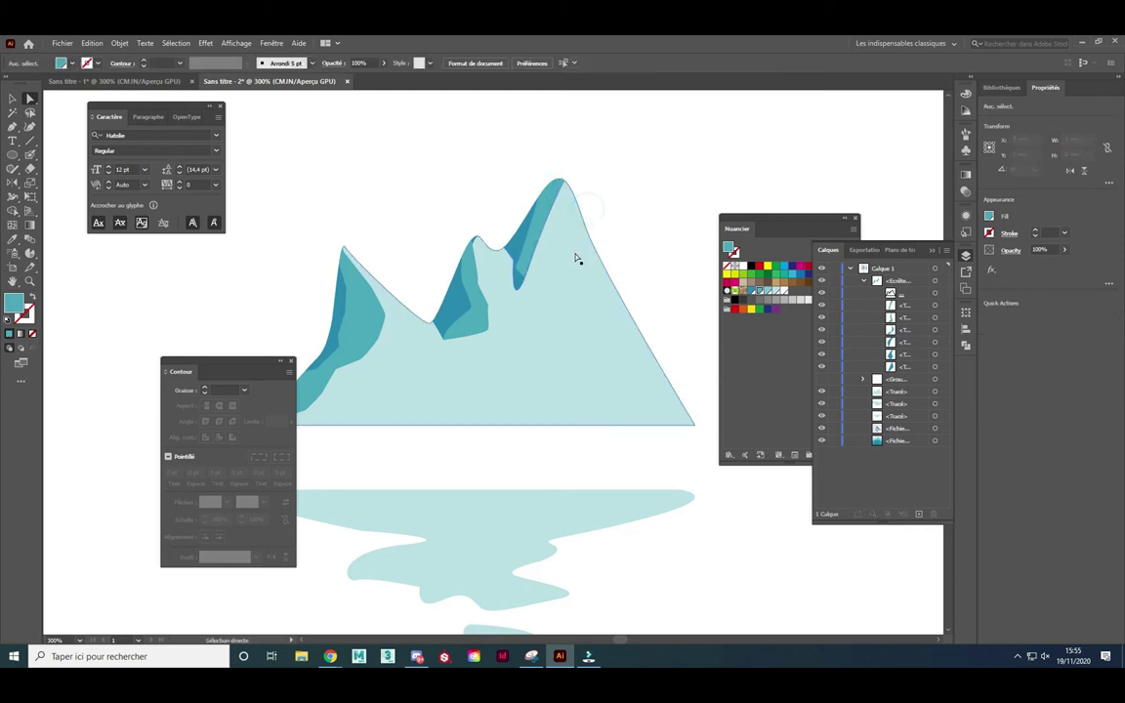
- Pull the dark facet's lower tip further down the slope
{"action": "left_click", "coordinate": [518, 270]}
{"action": "left_click_drag", "start_coordinate": [522, 274], "coordinate": [529, 261]}
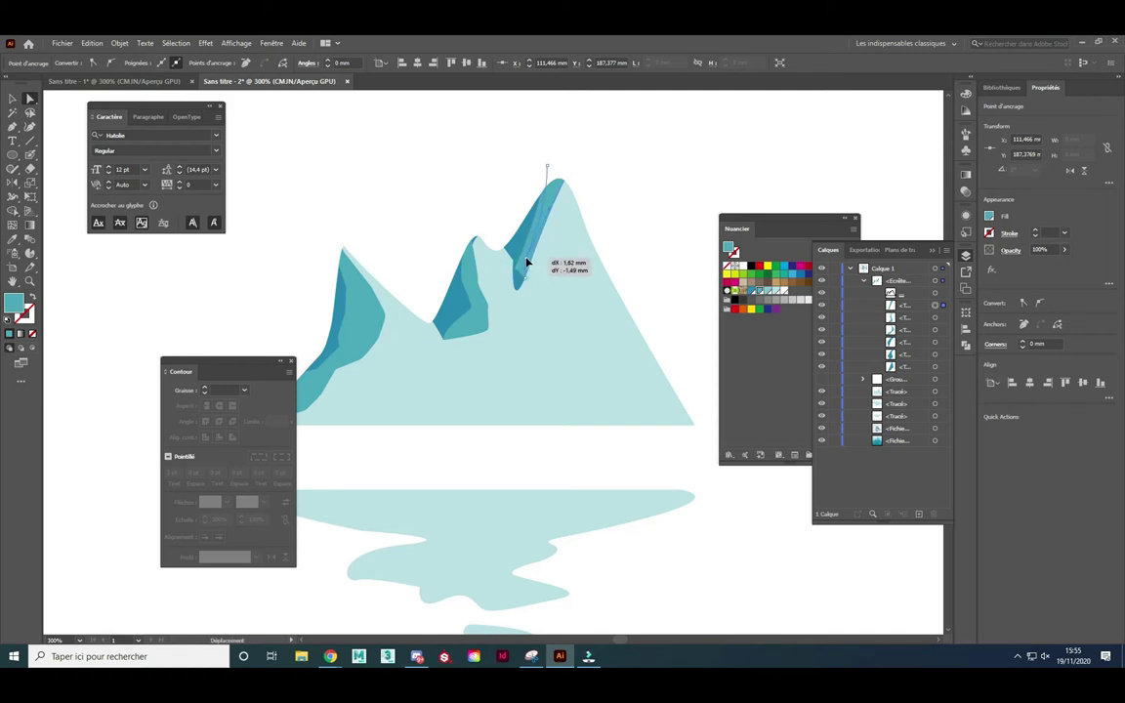
{"action": "left_click", "coordinate": [605, 217]}
{"action": "key", "text": "super"}
{"action": "key", "text": "super"}
{"action": "scroll", "coordinate": [614, 244], "scroll_direction": "down", "scroll_amount": 3}
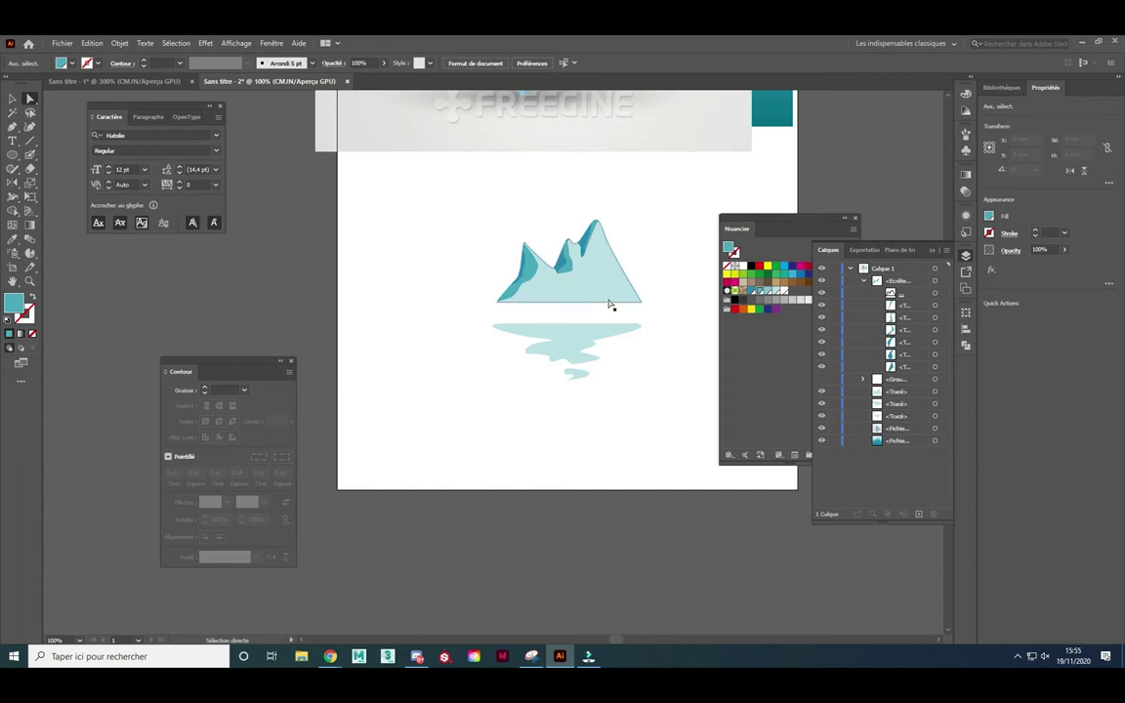
- Draw the tall peak's right face from bottom-right corner to tip and fill it near-white
{"action": "left_click", "coordinate": [13, 127]}
{"action": "scroll", "coordinate": [640, 256], "scroll_direction": "up", "scroll_amount": 1}
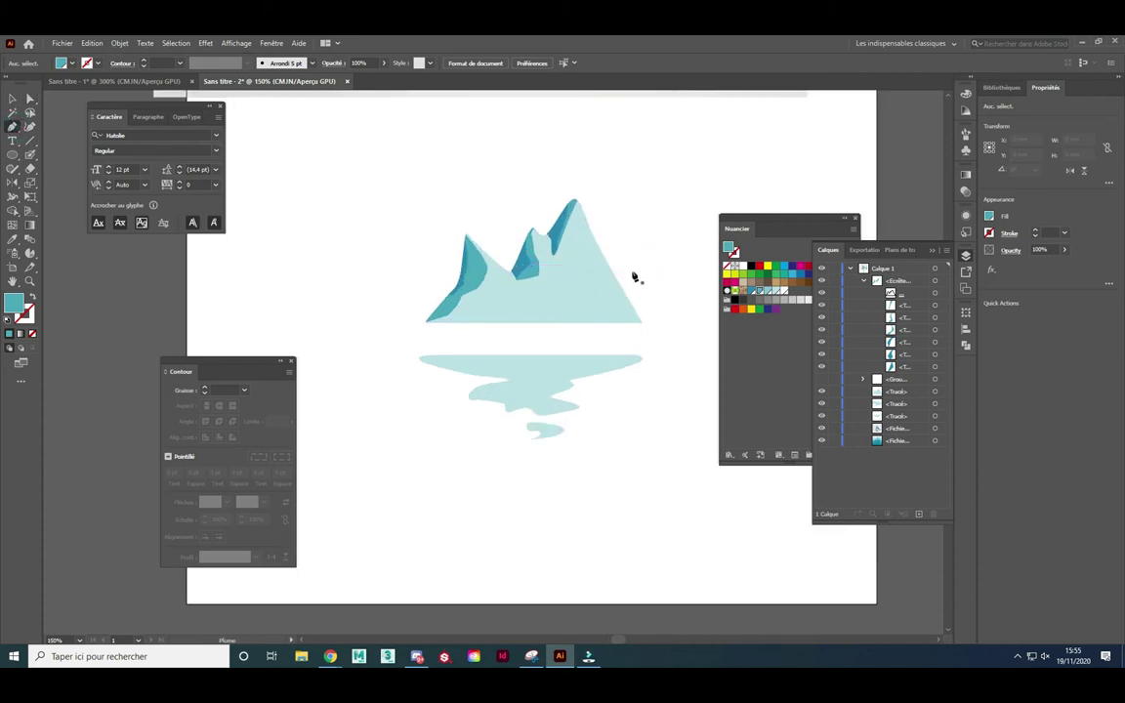
{"action": "left_click_drag", "start_coordinate": [650, 323], "coordinate": [603, 298]}
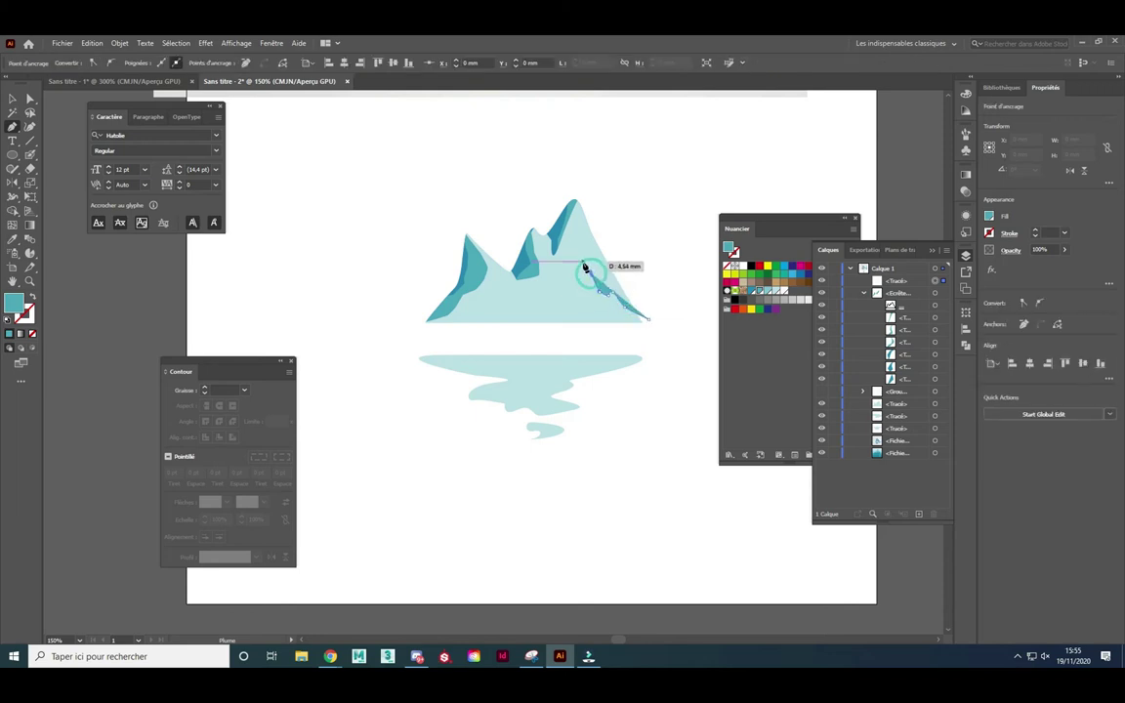
{"action": "left_click_drag", "start_coordinate": [584, 256], "coordinate": [578, 207]}
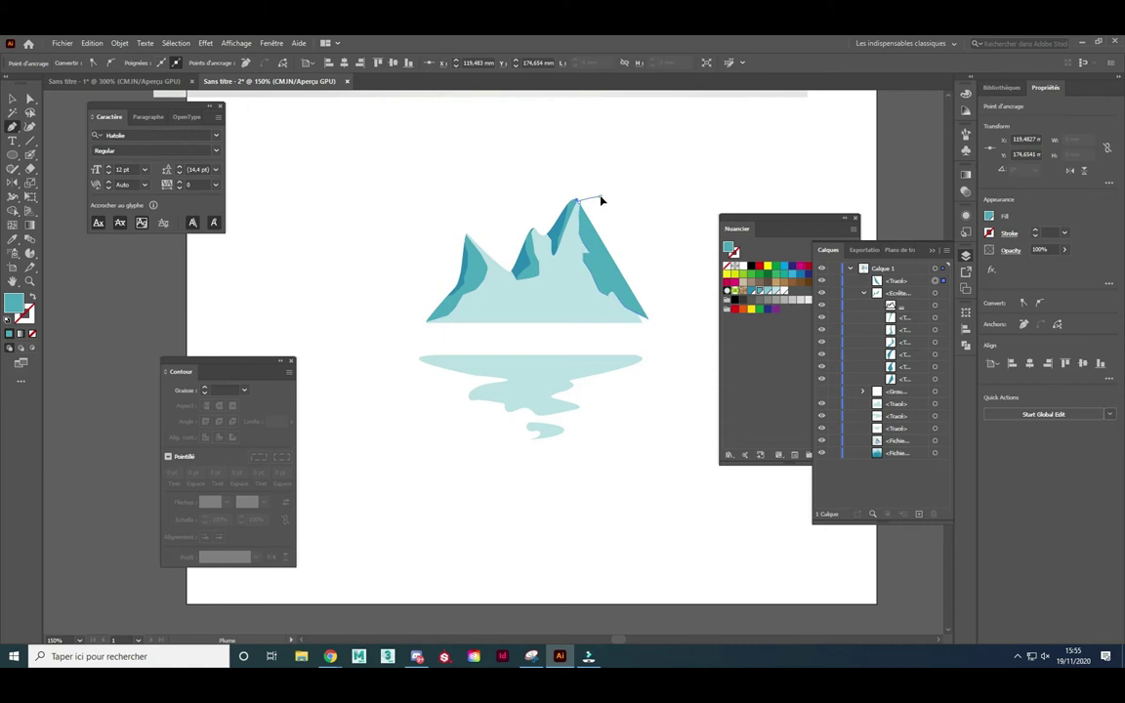
{"action": "left_click", "coordinate": [600, 195]}
{"action": "left_click", "coordinate": [651, 319]}
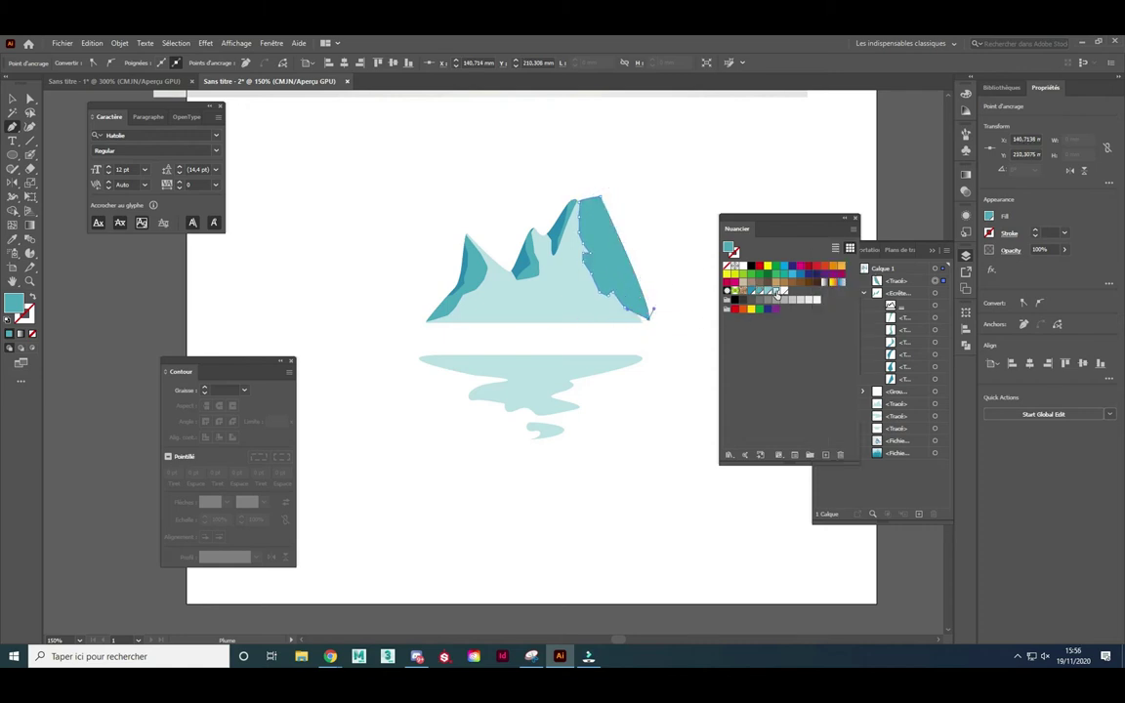
{"action": "left_click", "coordinate": [776, 293]}
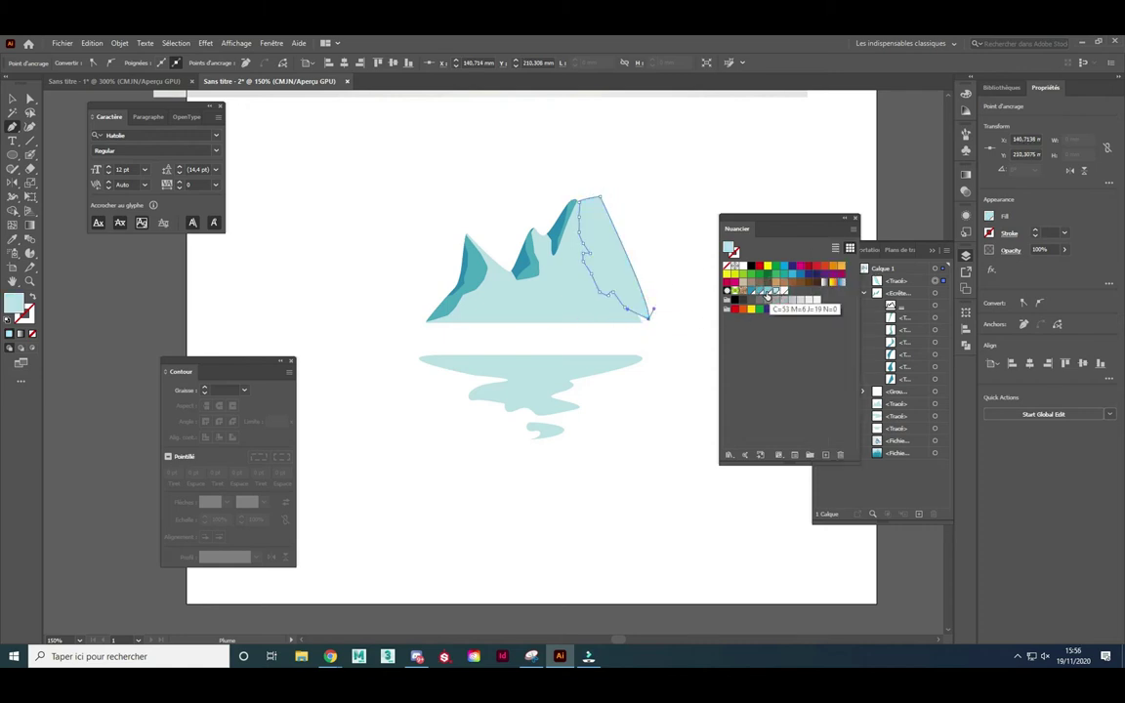
{"action": "left_click", "coordinate": [779, 292]}
{"action": "left_click", "coordinate": [783, 292]}
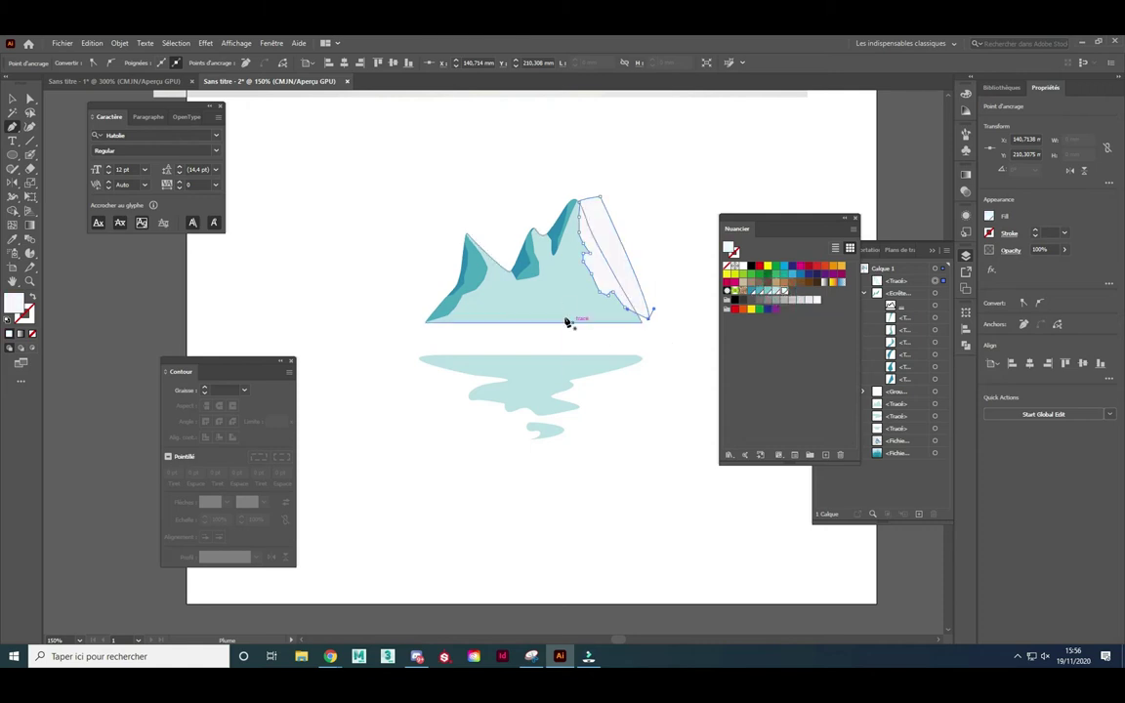
- Begin a curved white snow shape on the middle peak
{"action": "left_click", "coordinate": [537, 228]}
{"action": "left_click", "coordinate": [536, 234]}
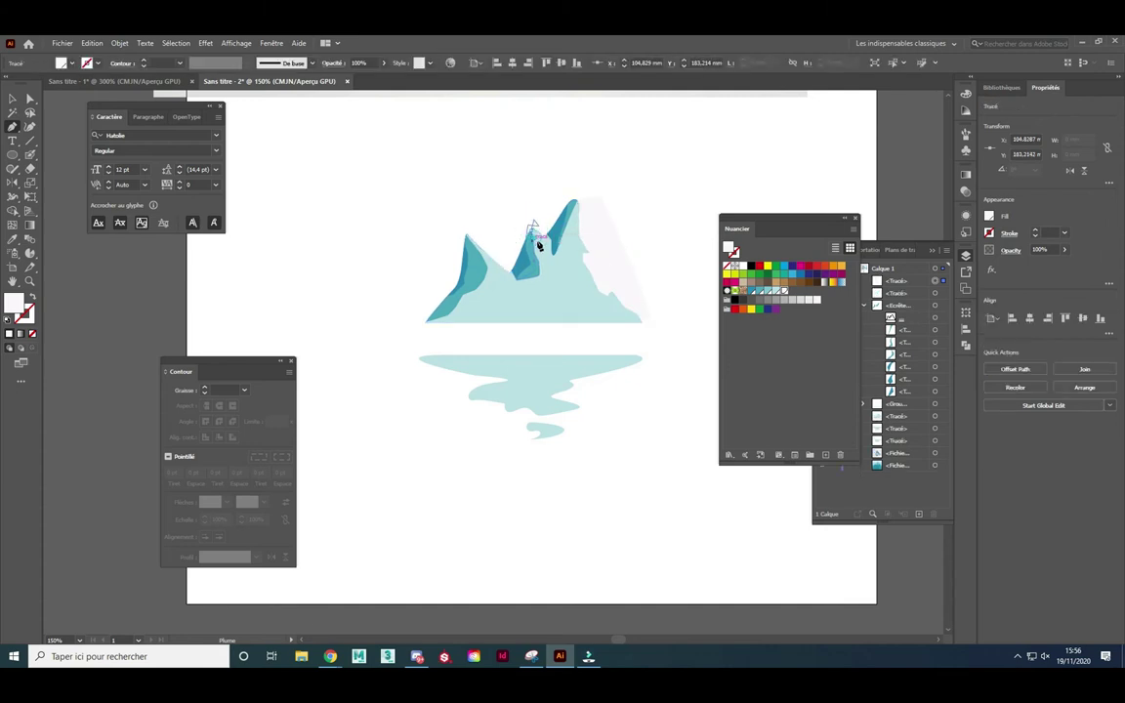
{"action": "left_click_drag", "start_coordinate": [547, 239], "coordinate": [535, 234]}
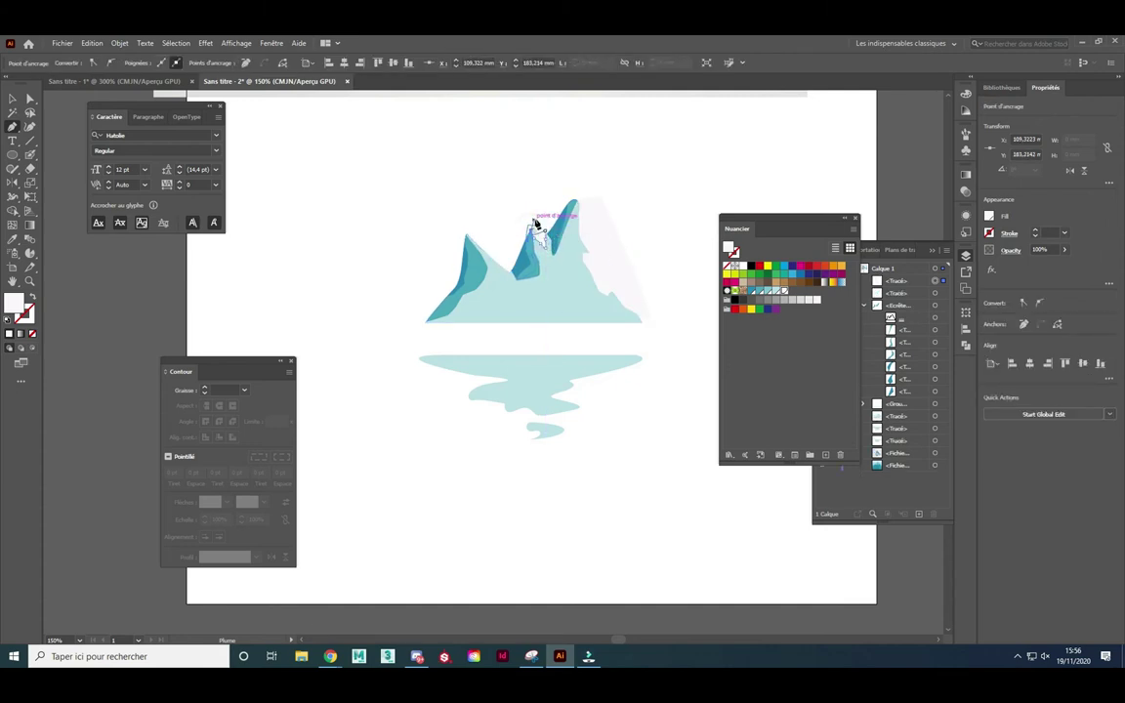
- Stretch the middle peak's snow shape up-right and curve its upper-left edge
{"action": "scroll", "coordinate": [539, 237], "scroll_direction": "up", "scroll_amount": 2}
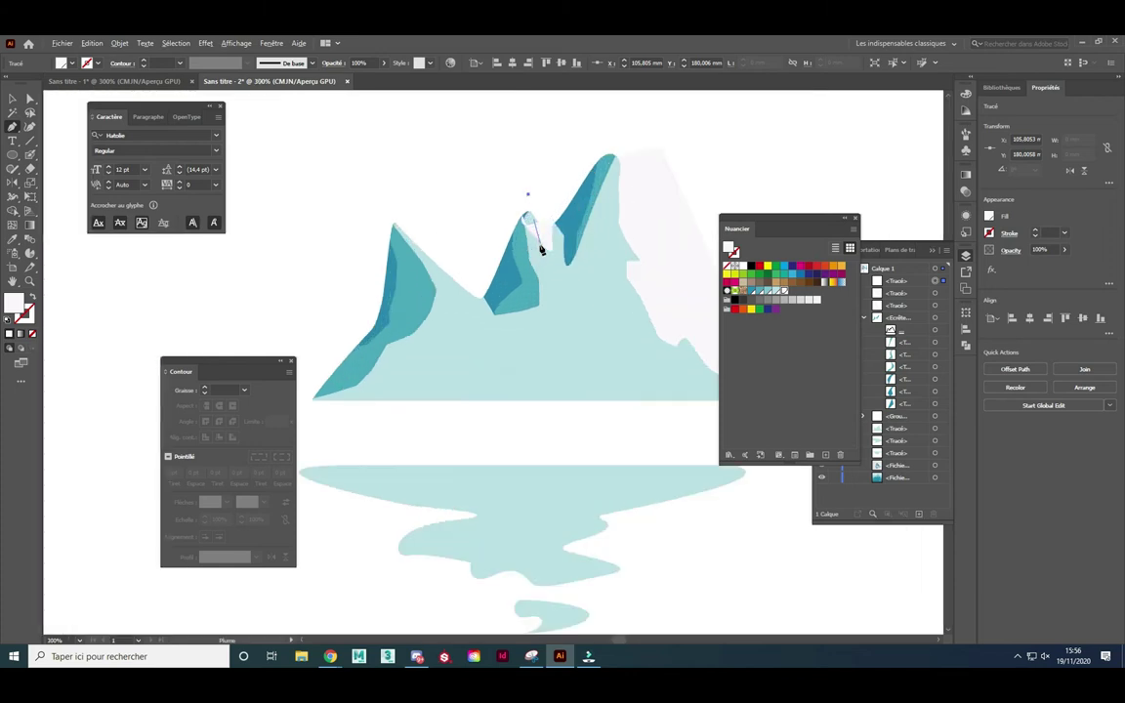
{"action": "left_click", "coordinate": [30, 99]}
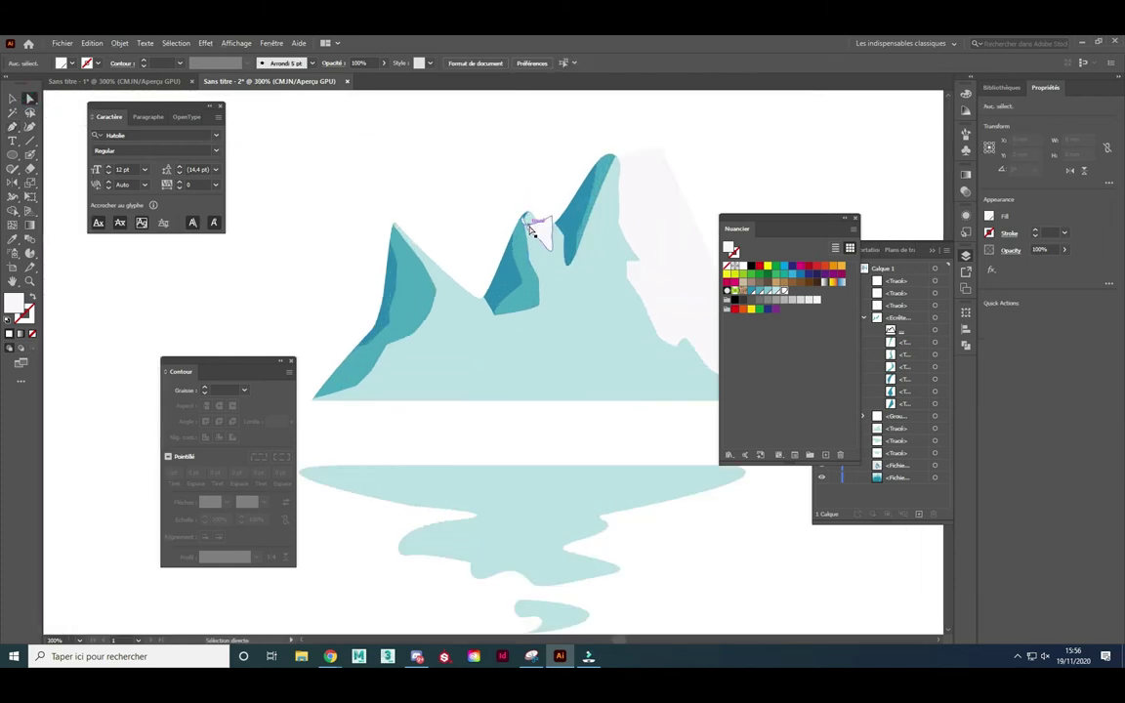
{"action": "left_click", "coordinate": [533, 231]}
{"action": "mouse_move", "coordinate": [535, 226]}
{"action": "left_mouse_down"}
{"action": "mouse_move", "coordinate": [553, 219]}
{"action": "mouse_move", "coordinate": [552, 195]}
{"action": "left_mouse_up"}
{"action": "left_click_drag", "start_coordinate": [518, 236], "coordinate": [447, 283]}
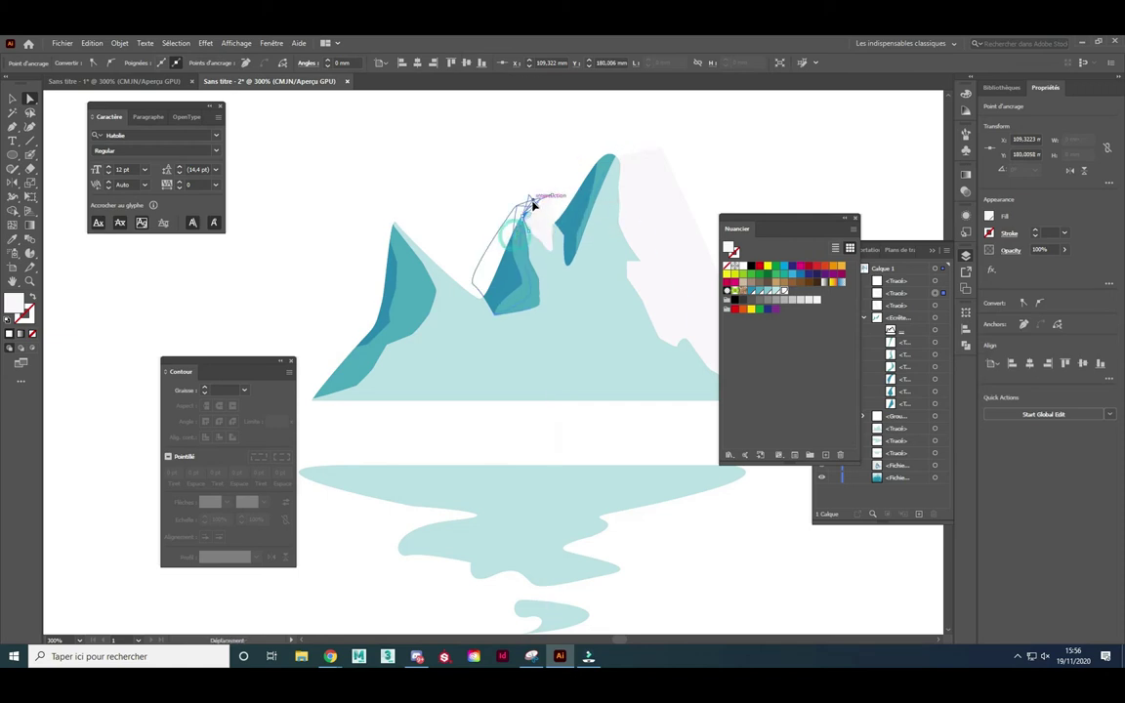
- Draw a snow cap on the left peak and a small white sliver on the mountain body
{"action": "left_click", "coordinate": [13, 127]}
{"action": "left_click", "coordinate": [399, 224]}
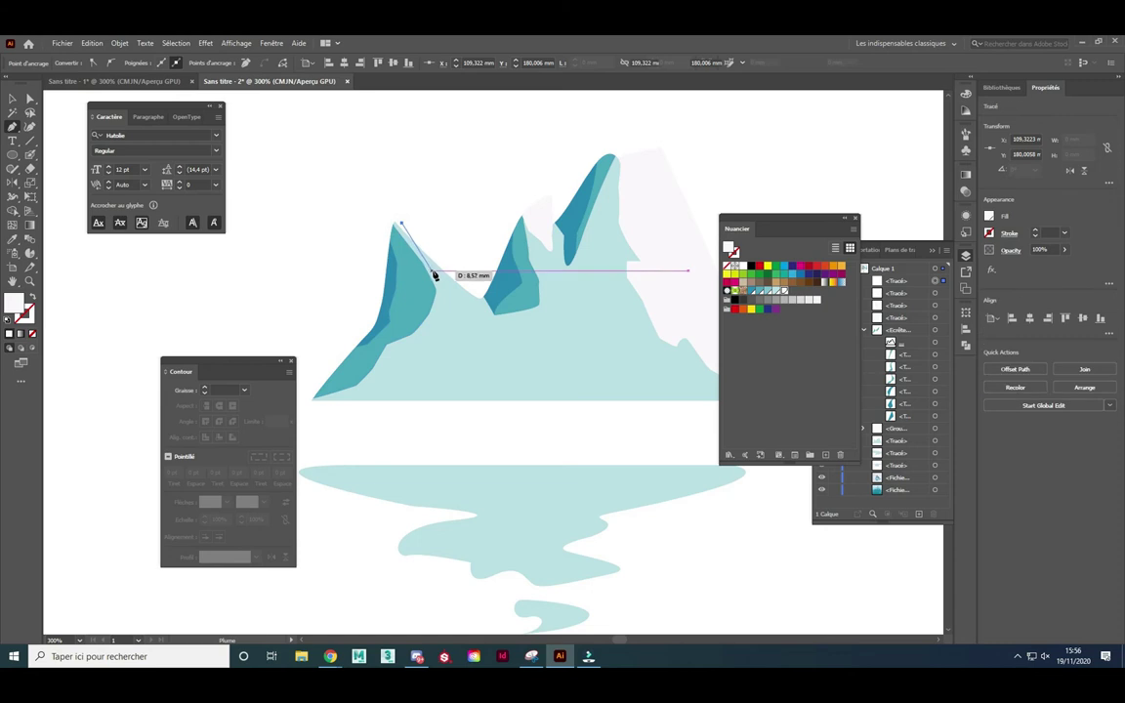
{"action": "left_click", "coordinate": [442, 285]}
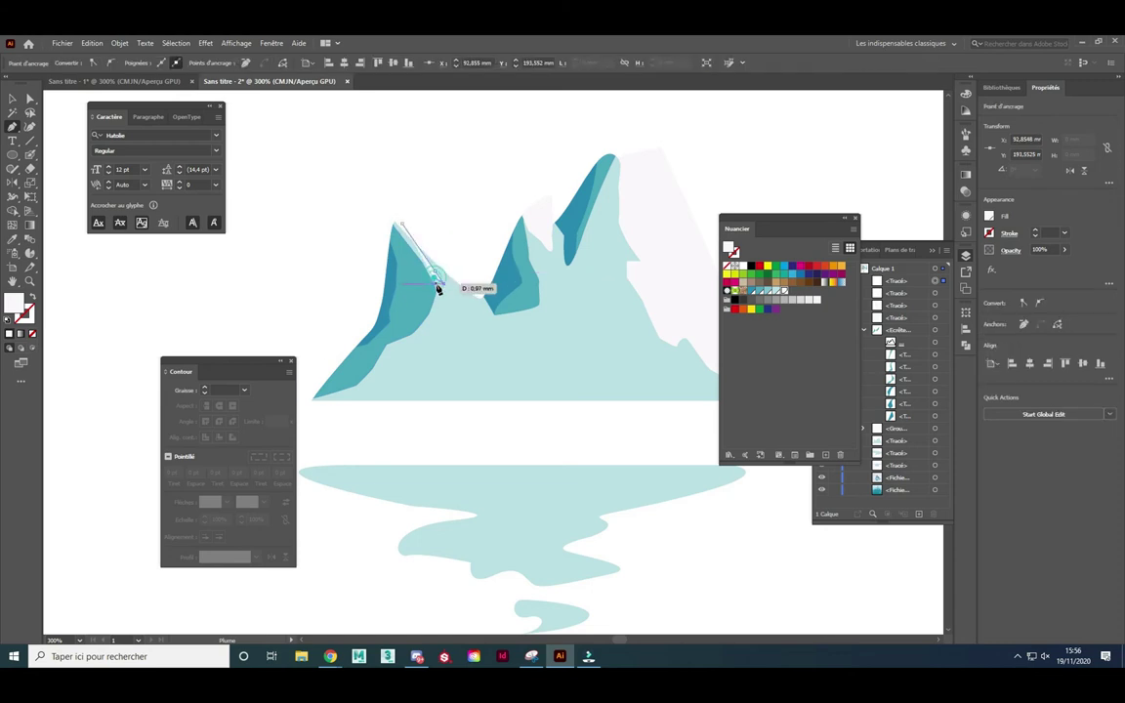
{"action": "left_click", "coordinate": [462, 296]}
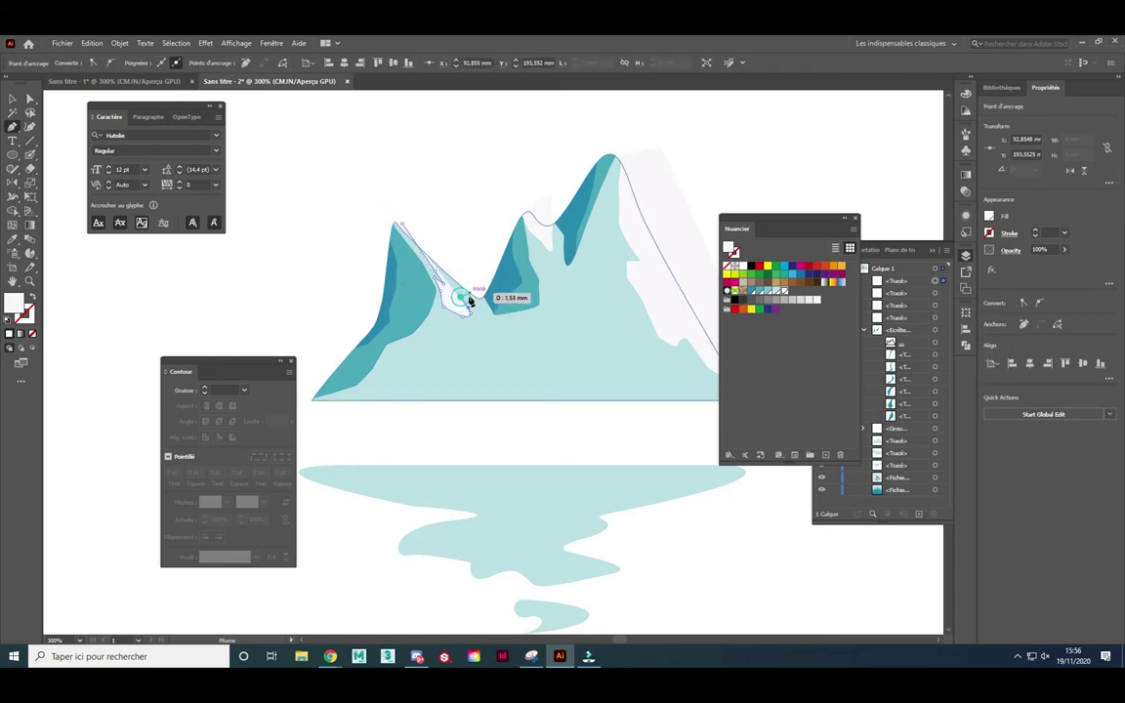
{"action": "left_click", "coordinate": [399, 223]}
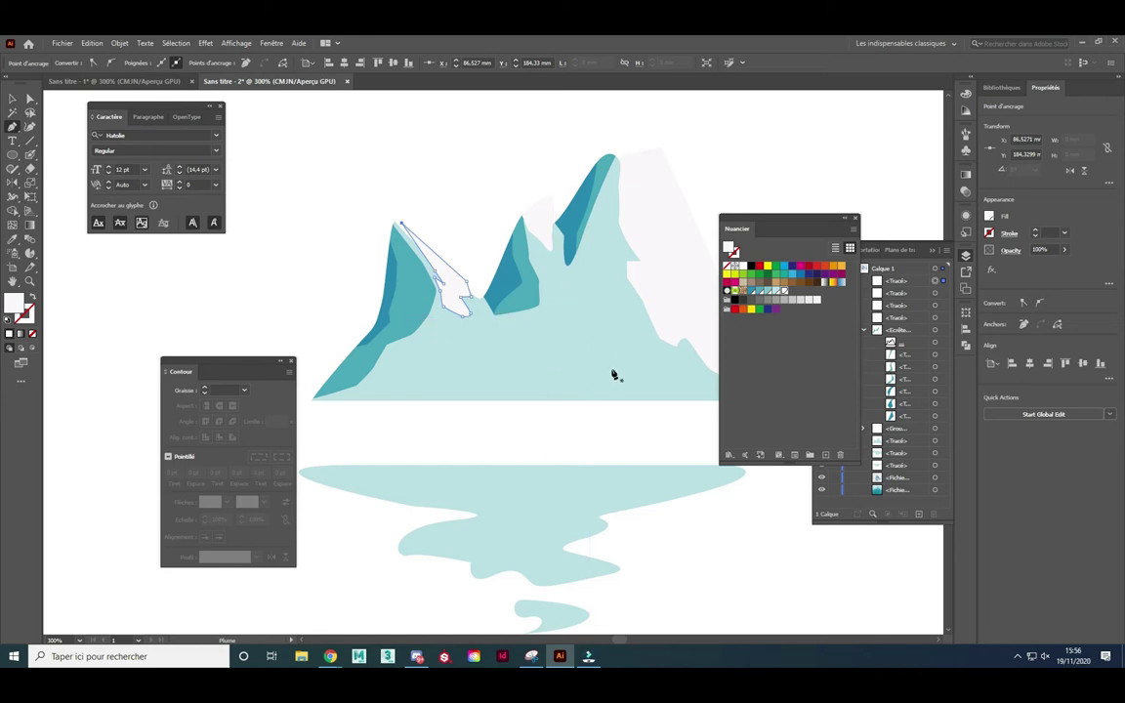
{"action": "mouse_move", "coordinate": [580, 323]}
{"action": "left_mouse_down"}
{"action": "mouse_move", "coordinate": [618, 347]}
{"action": "mouse_move", "coordinate": [603, 340]}
{"action": "left_mouse_up"}
{"action": "left_click", "coordinate": [580, 322]}
- Move the five new white shapes into the iceberg clipping group
{"action": "scroll", "coordinate": [571, 337], "scroll_direction": "down", "scroll_amount": 2}
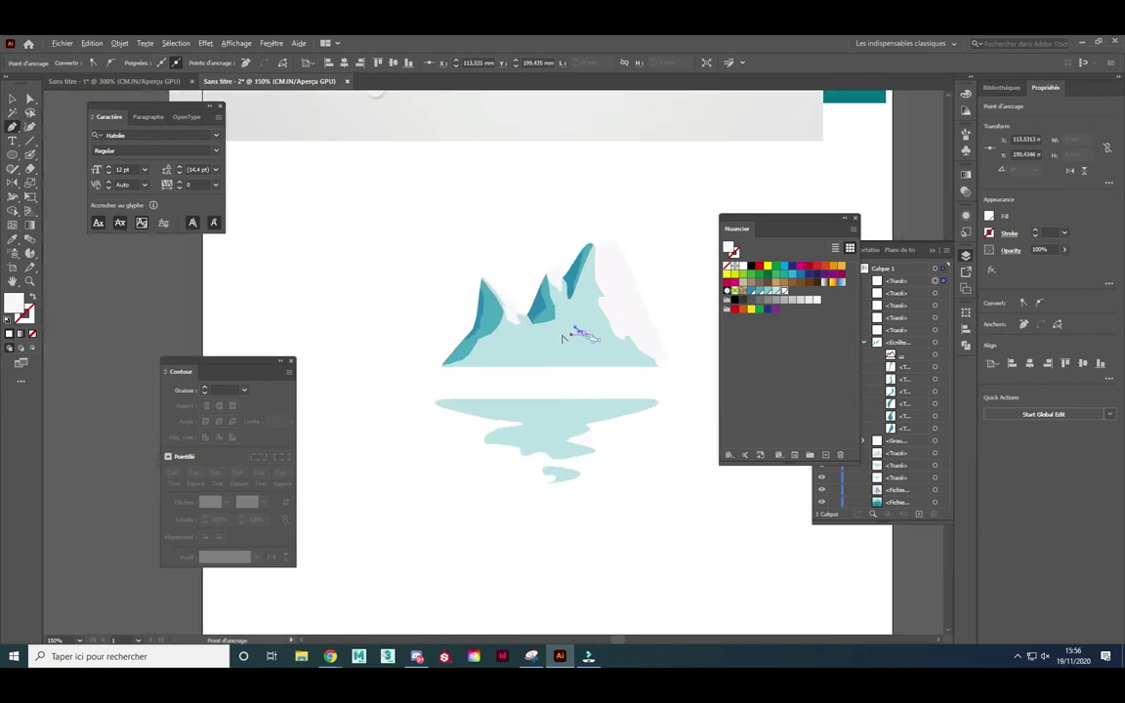
{"action": "left_click", "coordinate": [12, 99]}
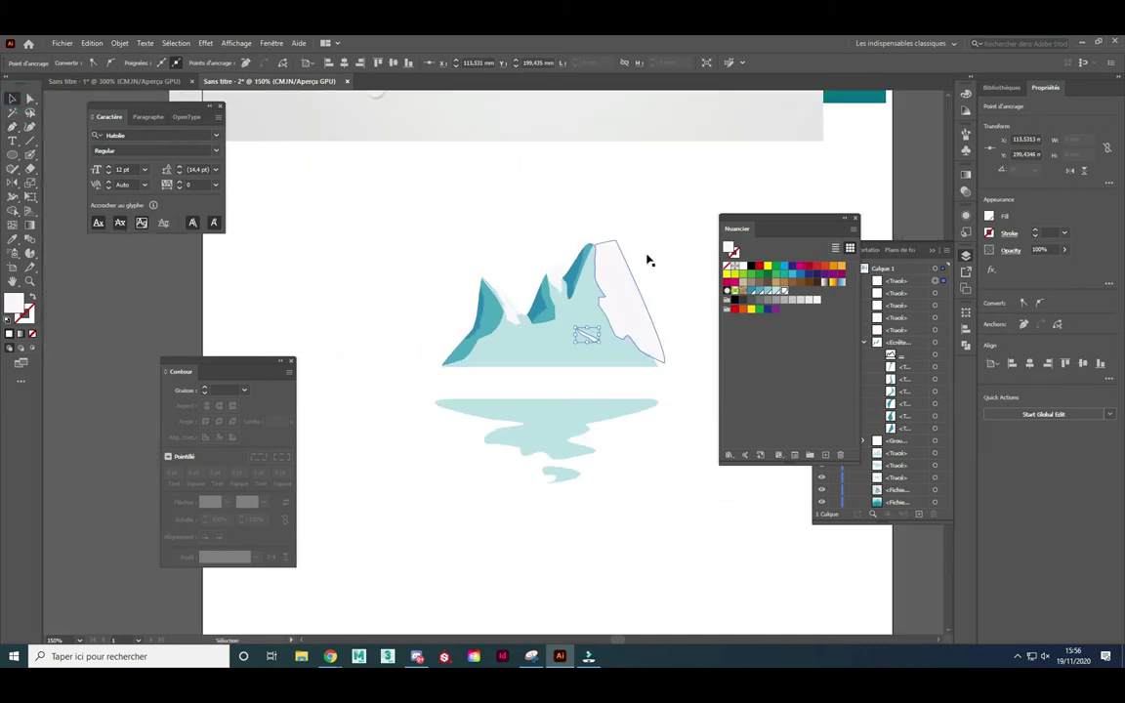
{"action": "left_click", "coordinate": [904, 285]}
{"action": "left_click", "coordinate": [904, 327], "text": "shift"}
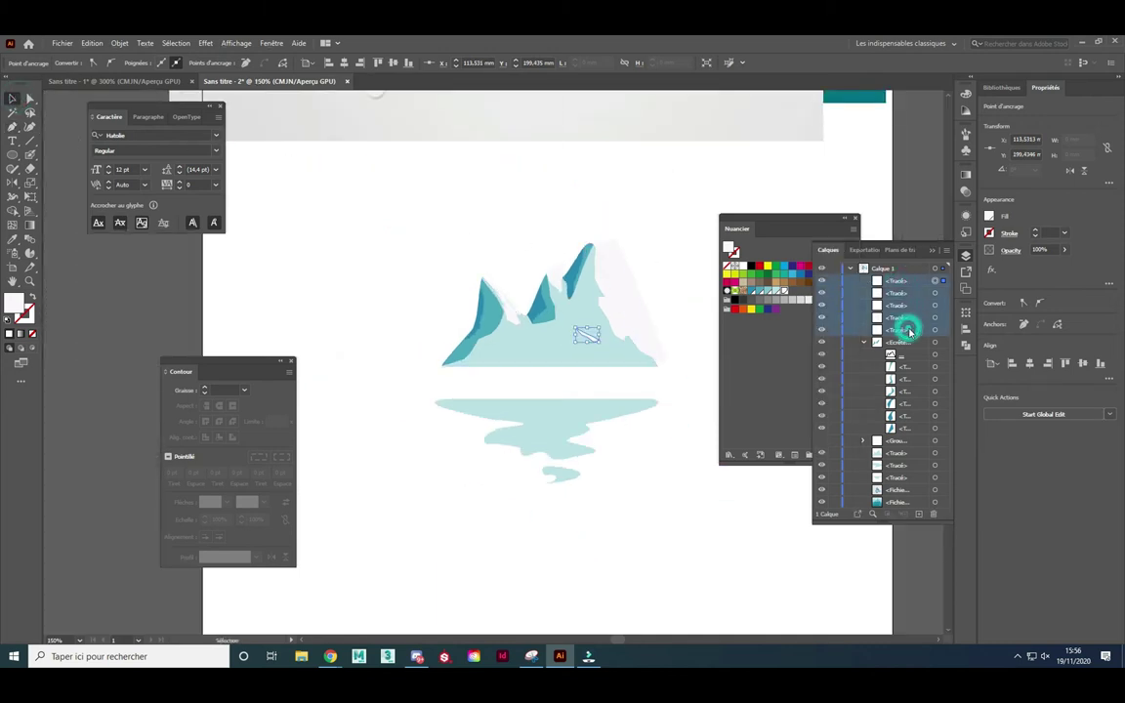
{"action": "left_click_drag", "start_coordinate": [913, 366], "coordinate": [912, 365]}
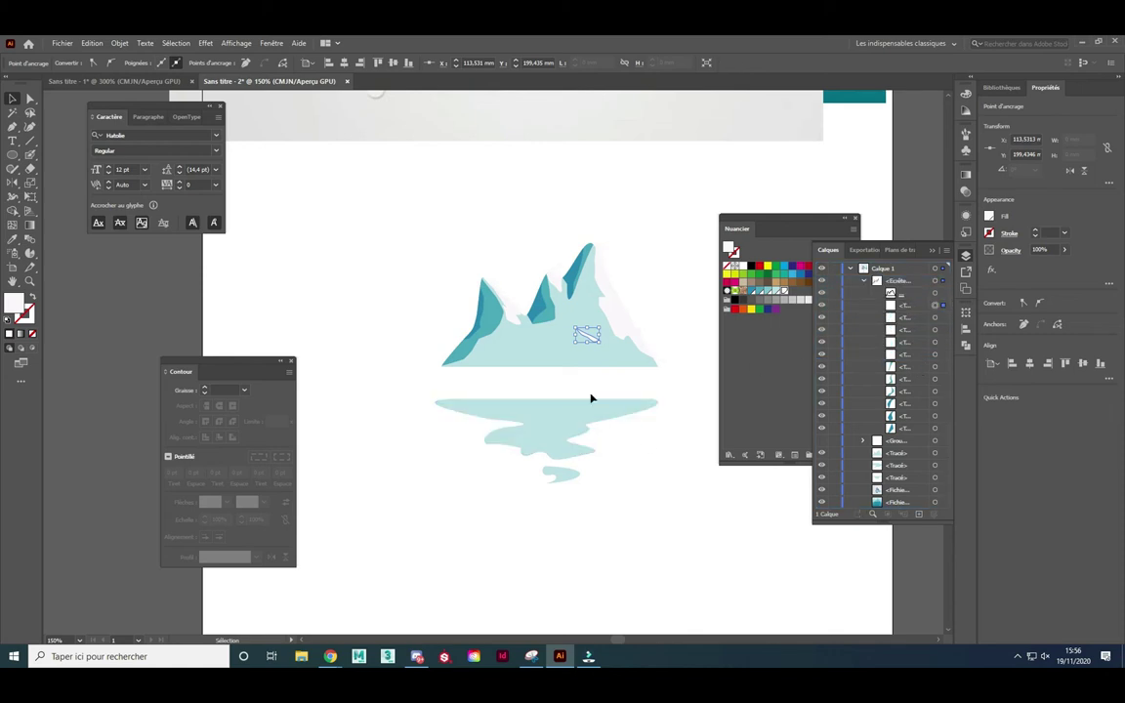
{"action": "left_click", "coordinate": [405, 242]}
{"action": "scroll", "coordinate": [666, 462], "scroll_direction": "down", "scroll_amount": 1}
{"action": "scroll", "coordinate": [668, 459], "scroll_direction": "up", "scroll_amount": 1}
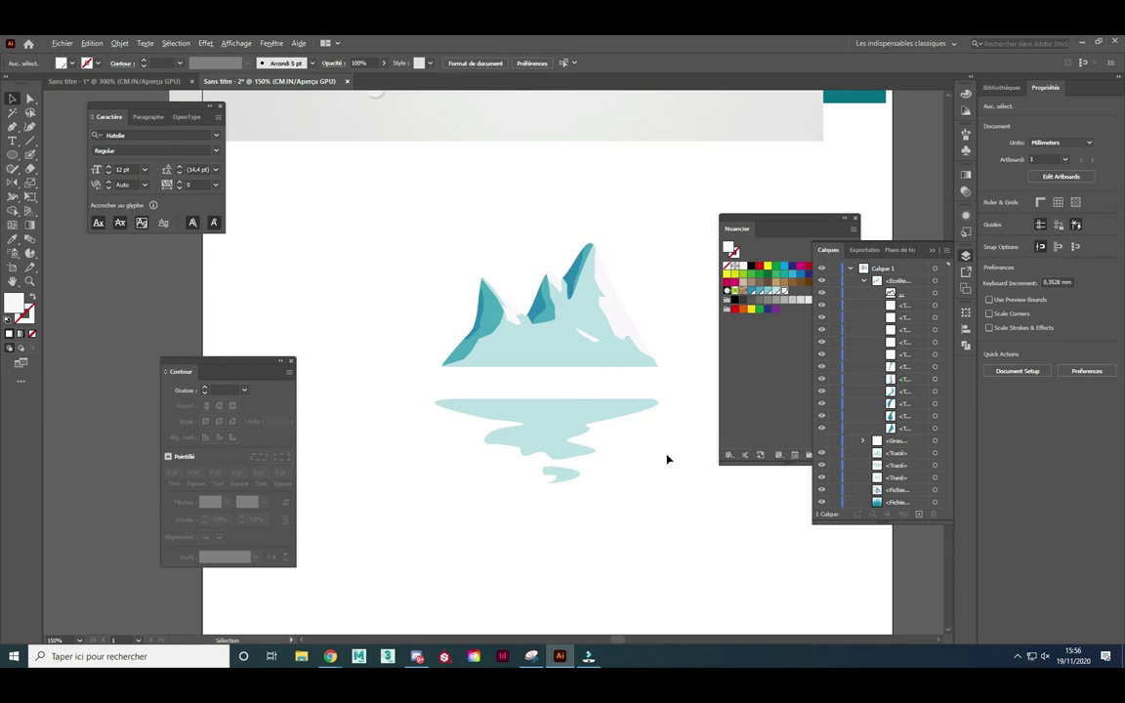
{"action": "left_click", "coordinate": [557, 419]}
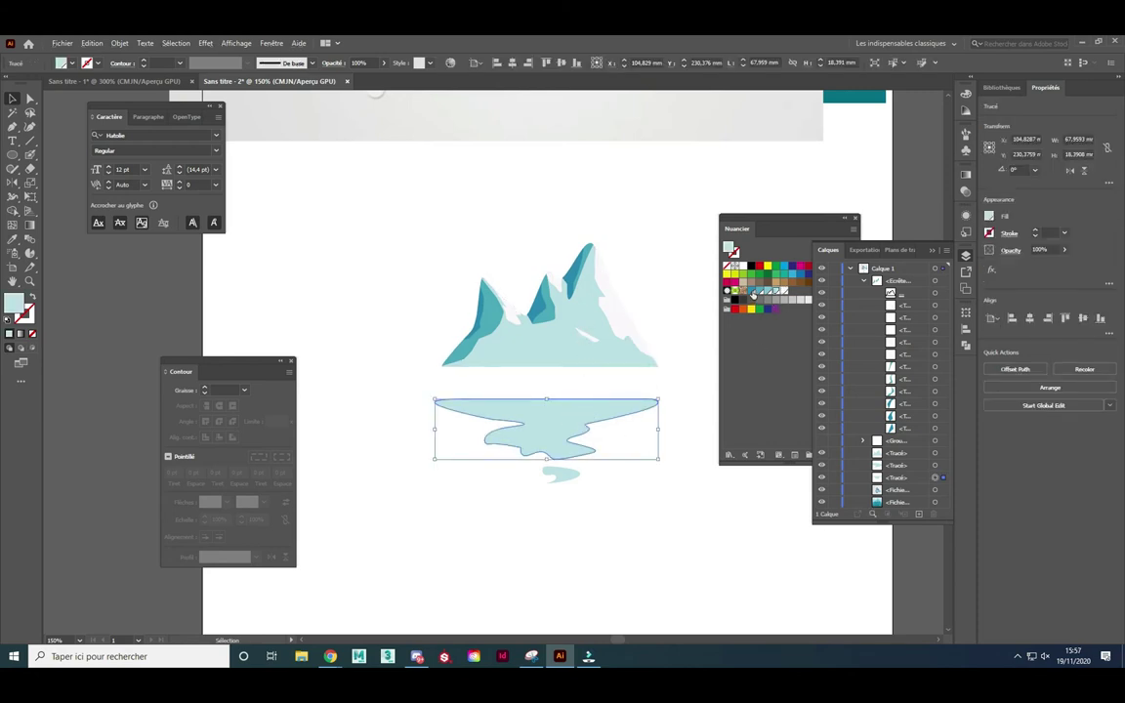
- Color the water reflection and ripple darker teal, then reveal the hidden VOY lettering layer
{"action": "left_click", "coordinate": [753, 294]}
{"action": "left_click", "coordinate": [566, 476]}
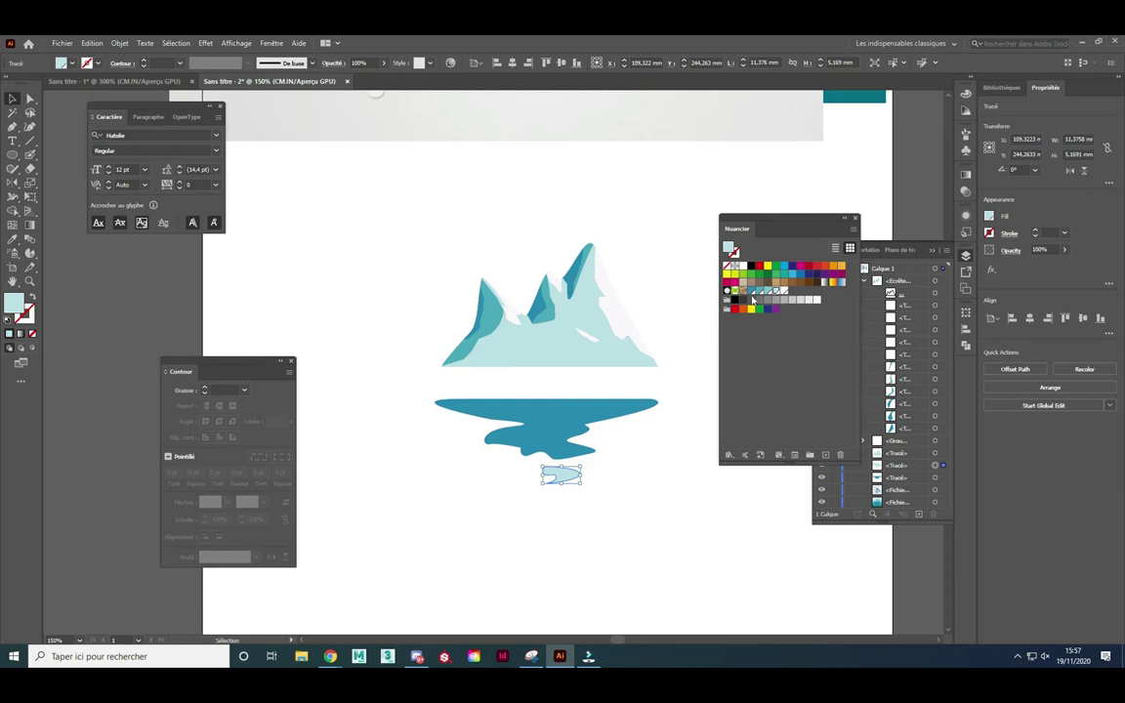
{"action": "left_click", "coordinate": [754, 292]}
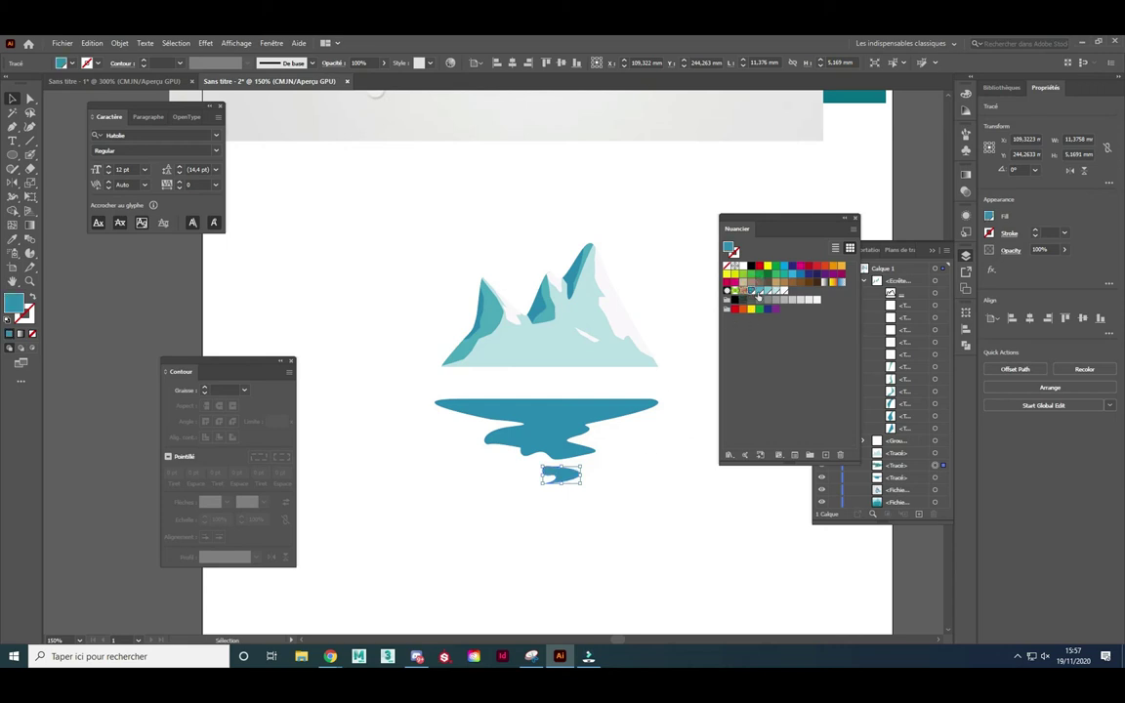
{"action": "left_click", "coordinate": [621, 496]}
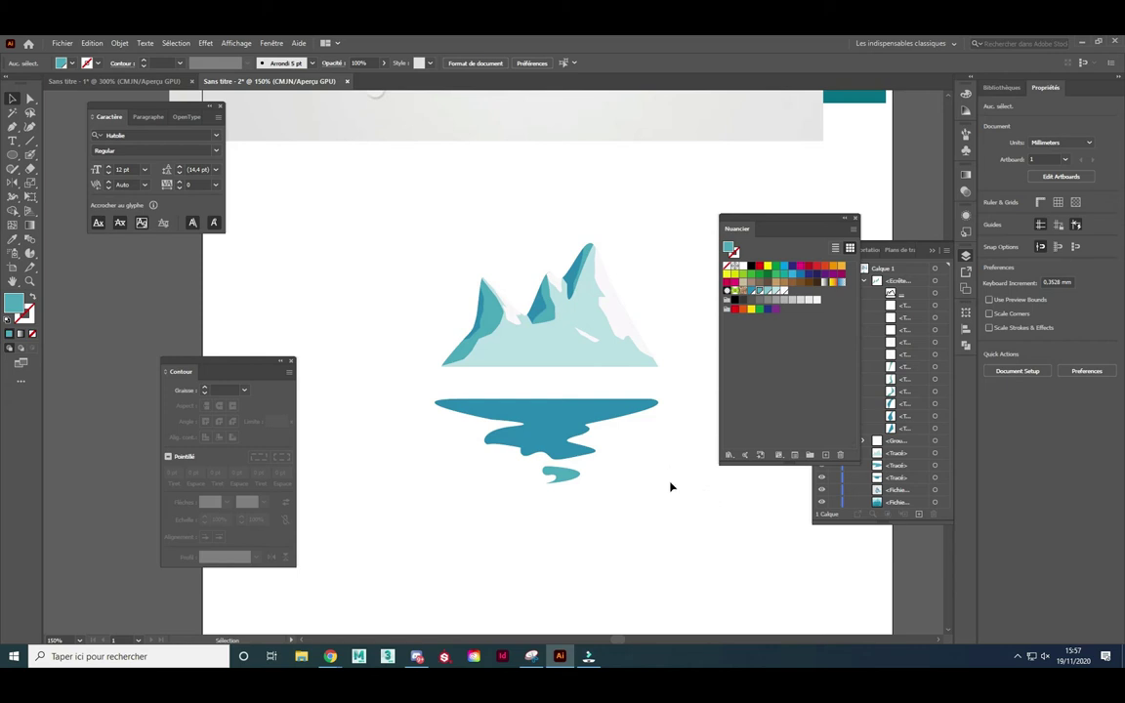
{"action": "left_click", "coordinate": [865, 282]}
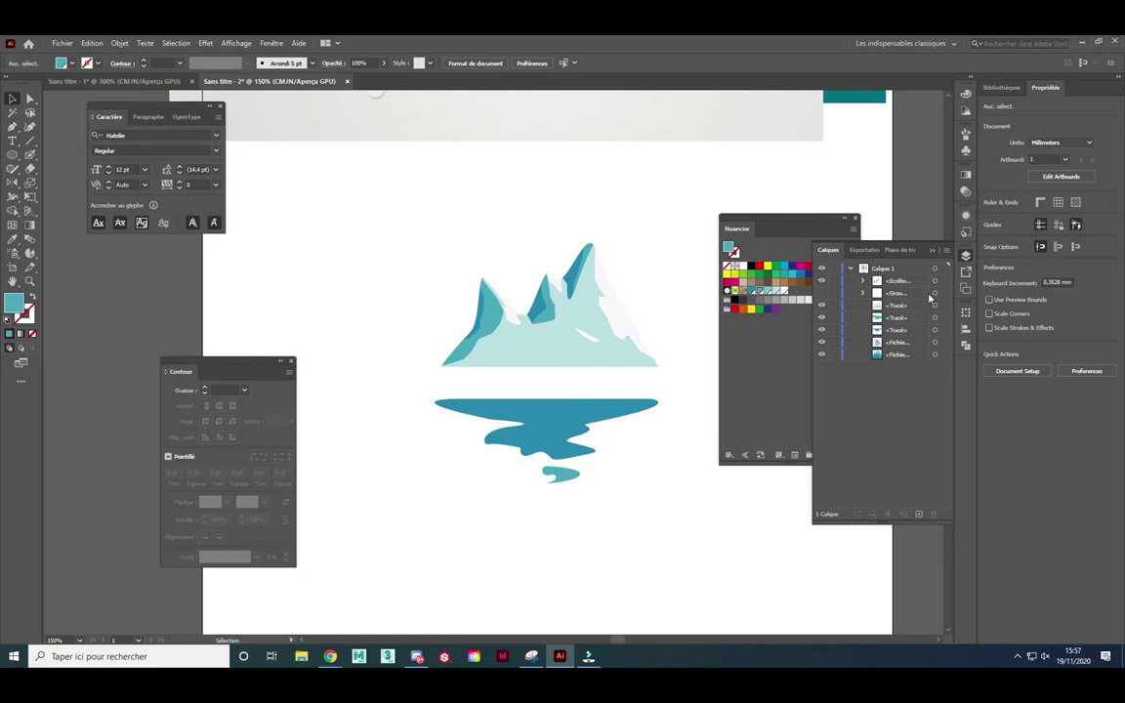
{"action": "left_click", "coordinate": [822, 294]}
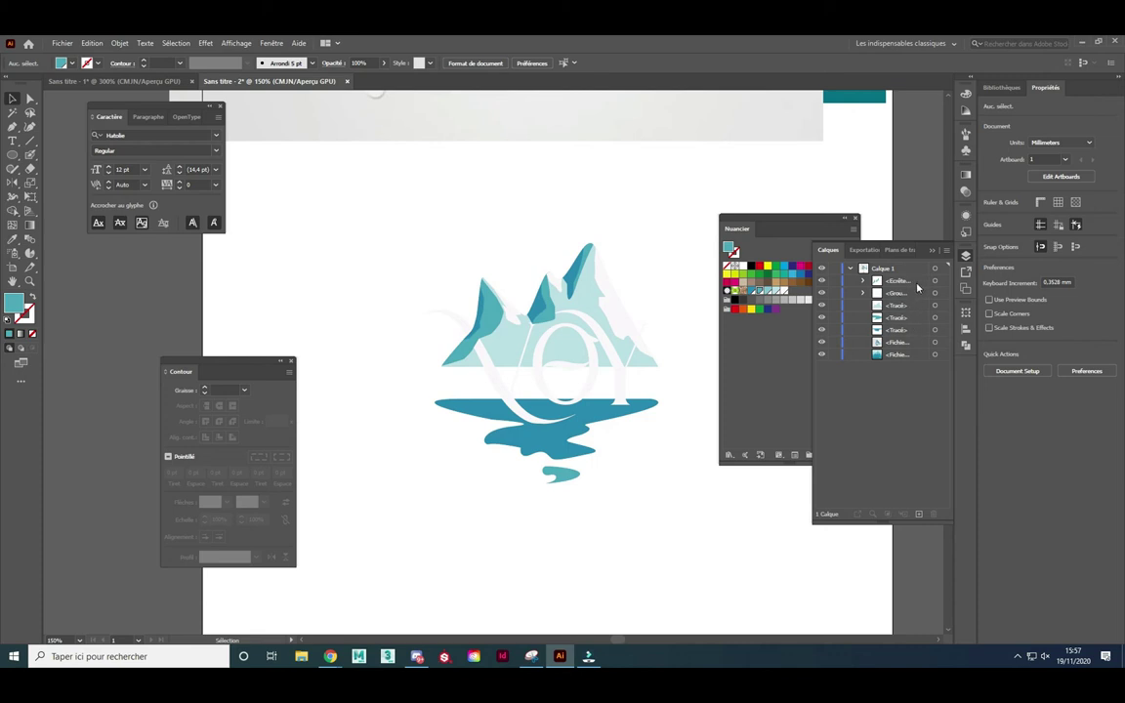
- Move the VOY lettering group to the top of the layers and give it a 1 pt teal outline
{"action": "left_click_drag", "start_coordinate": [916, 295], "coordinate": [916, 280]}
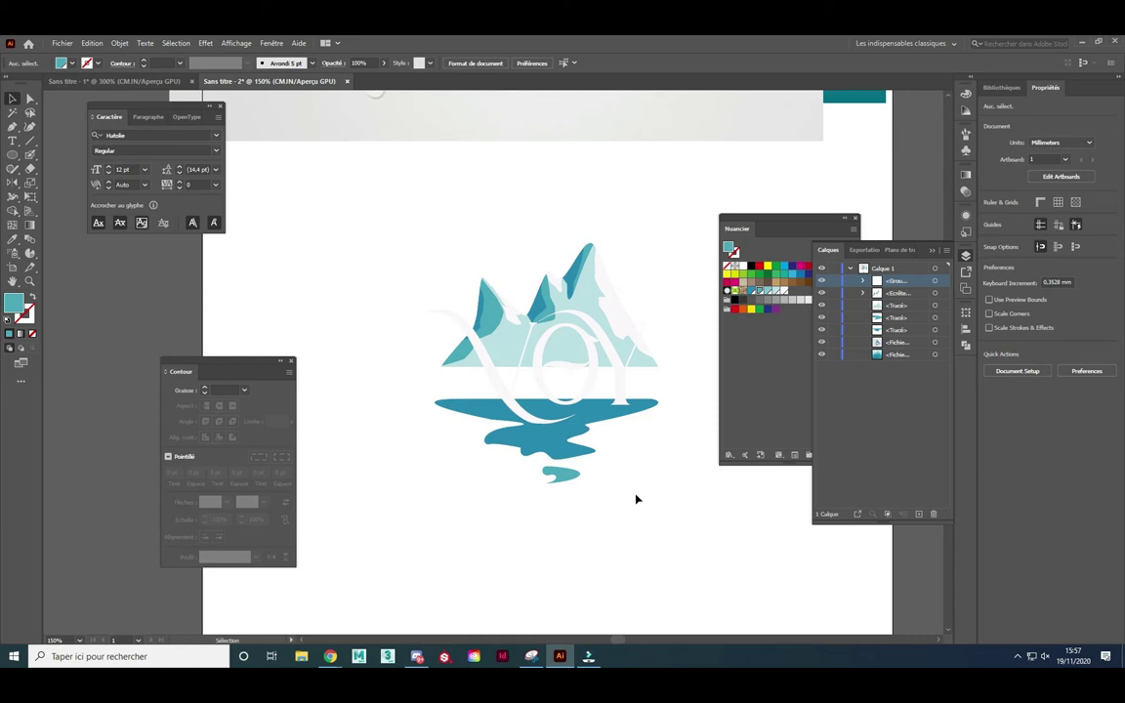
{"action": "left_click", "coordinate": [935, 281]}
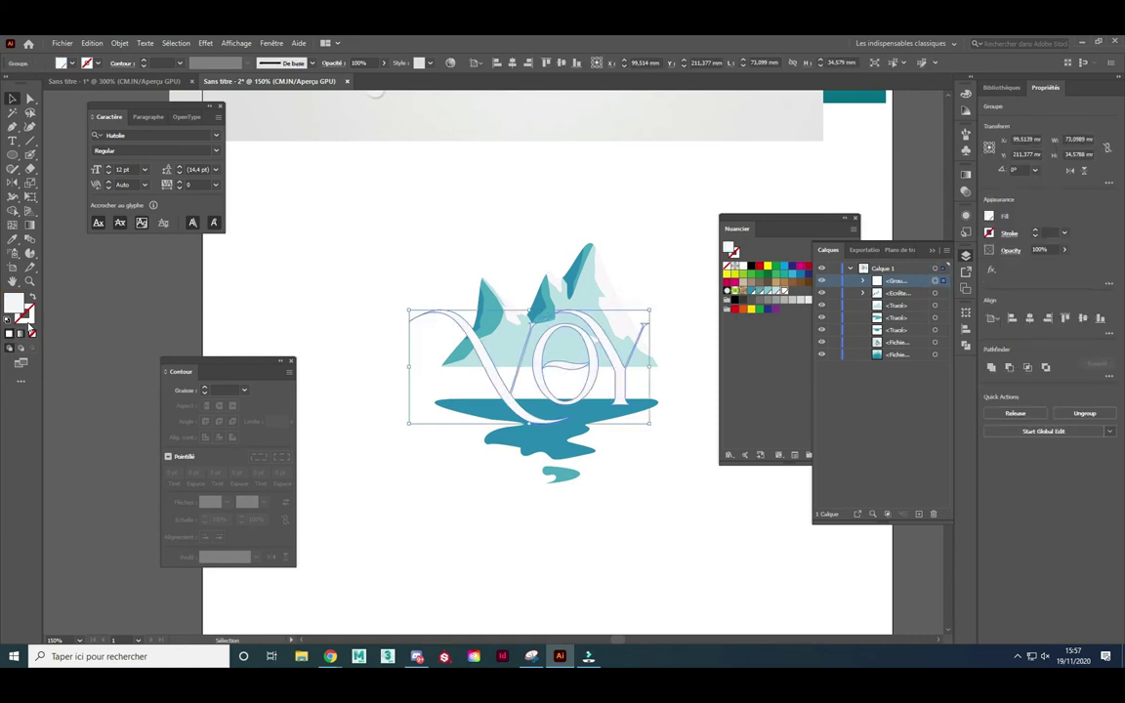
{"action": "double_click", "coordinate": [13, 304]}
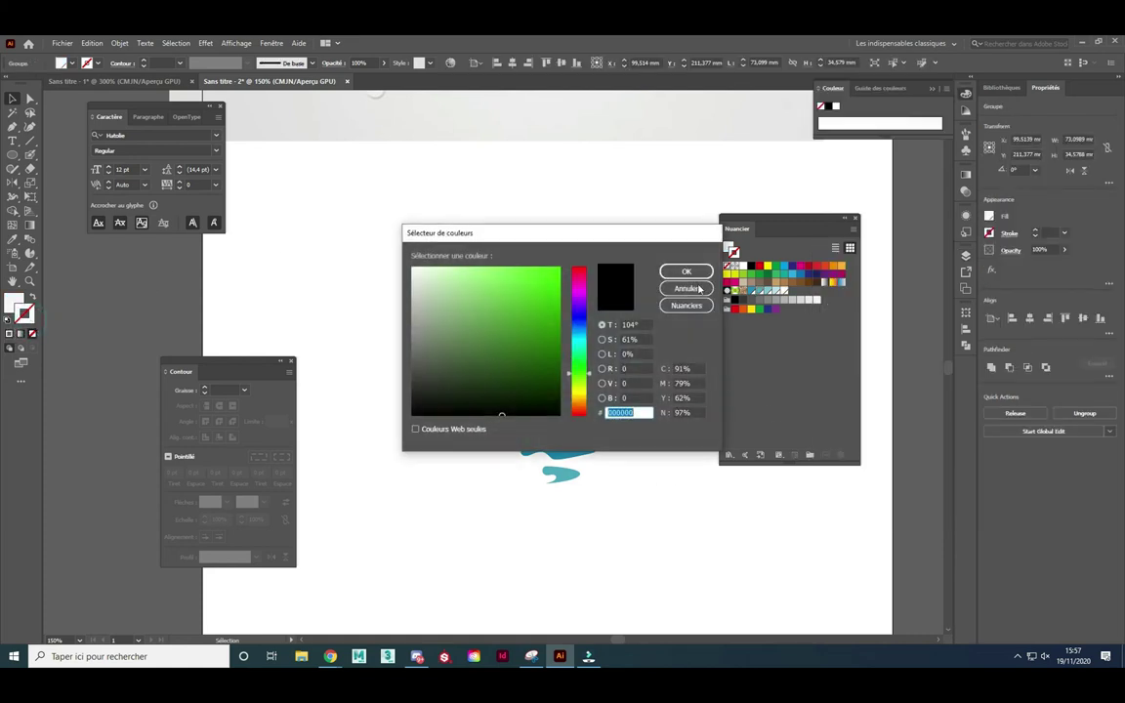
{"action": "left_click", "coordinate": [699, 288]}
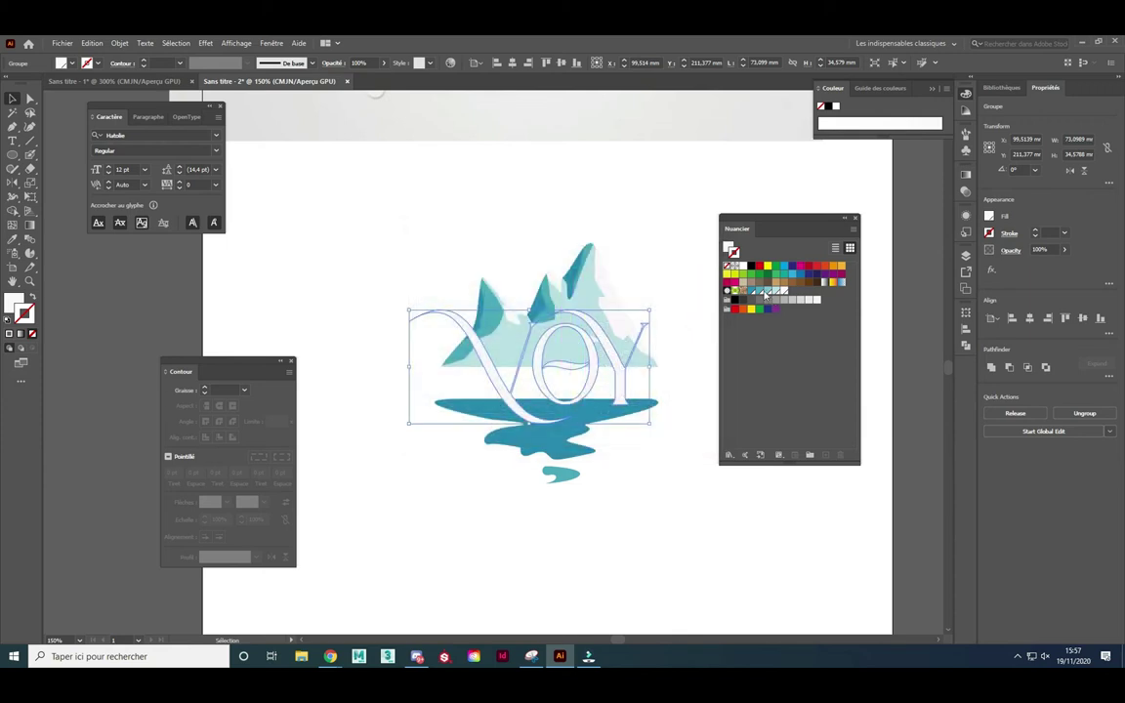
{"action": "left_click", "coordinate": [765, 292]}
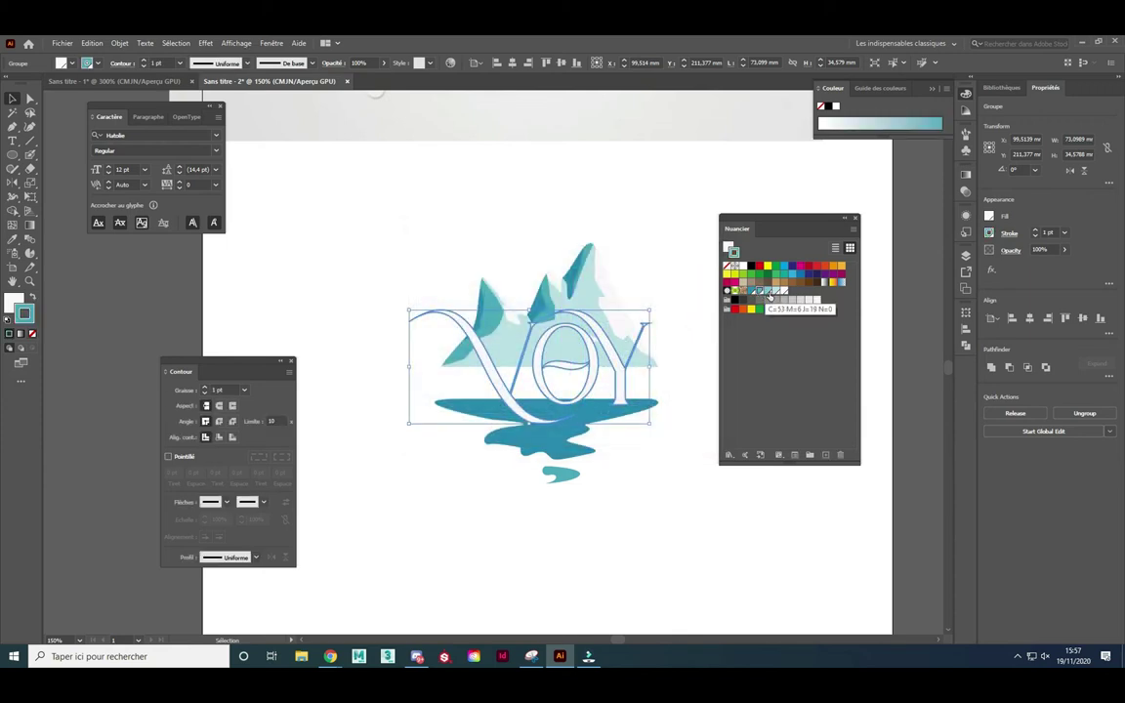
{"action": "left_click", "coordinate": [234, 439]}
{"action": "left_click", "coordinate": [221, 437]}
{"action": "left_click", "coordinate": [233, 438]}
{"action": "left_click", "coordinate": [322, 325]}
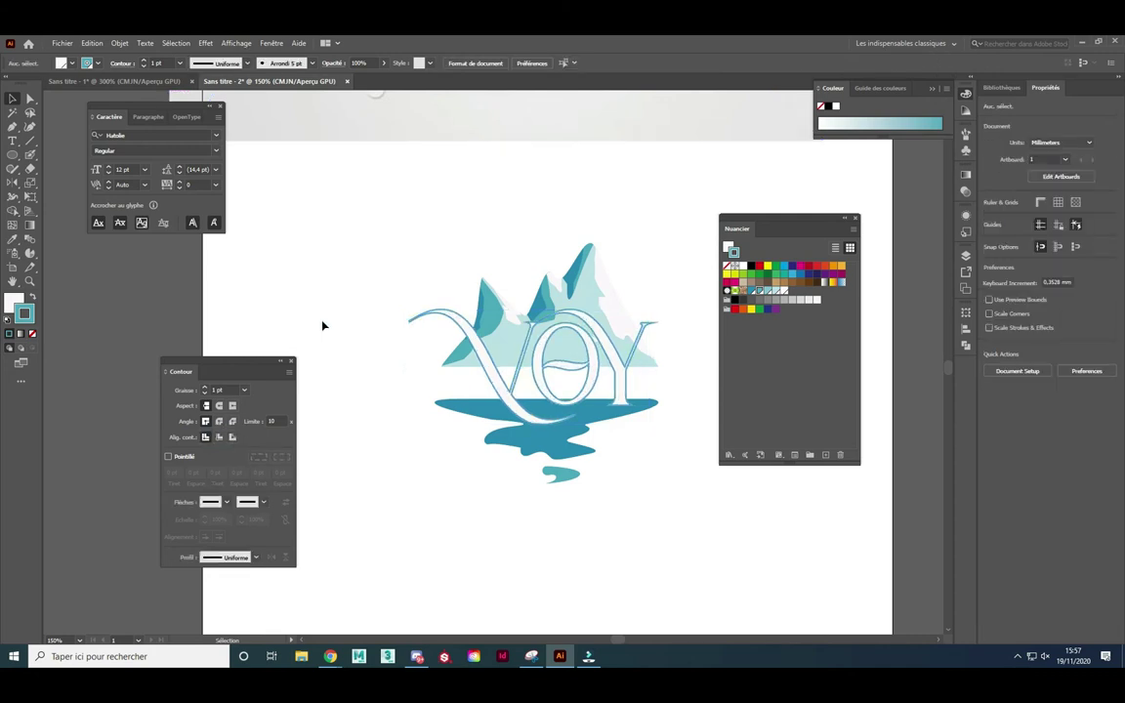
- Try a gradient on the lettering's outline stroke, then clear the selection
{"action": "left_click", "coordinate": [532, 376]}
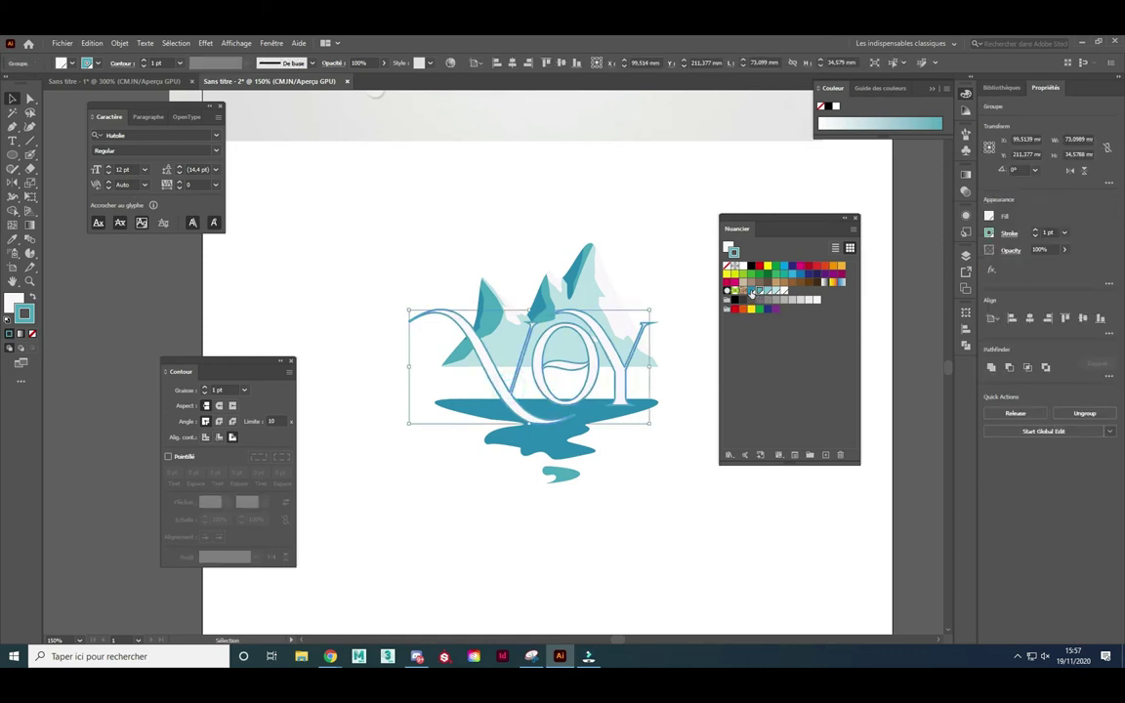
{"action": "left_click", "coordinate": [645, 475]}
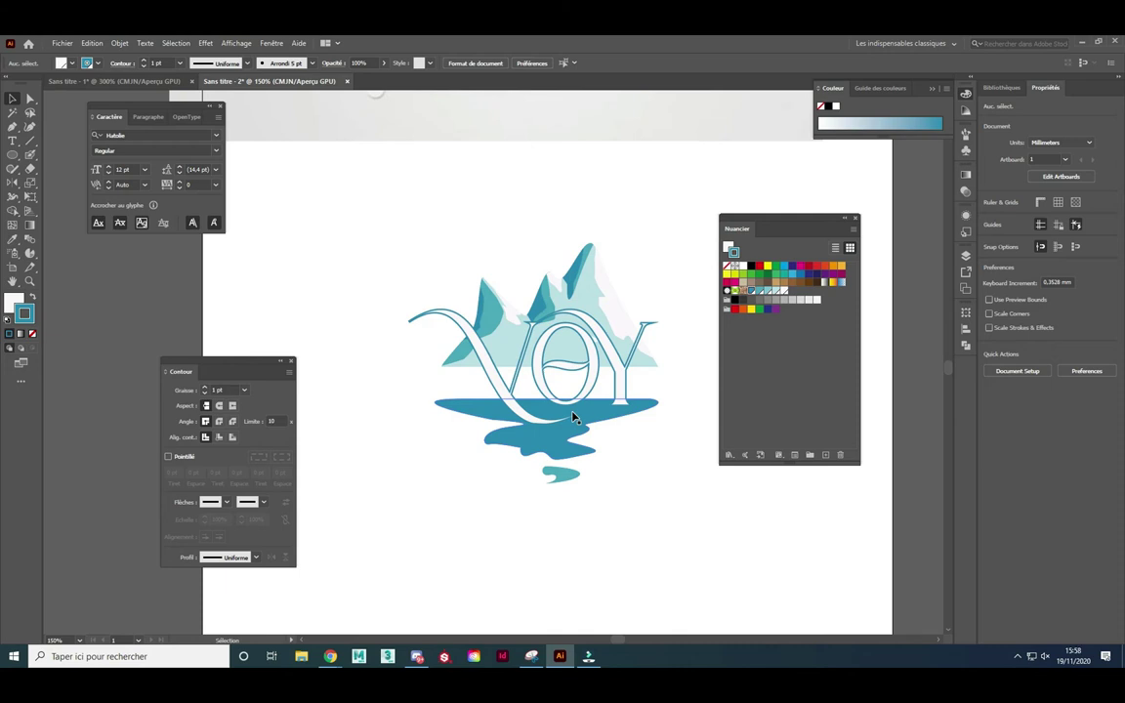
{"action": "left_click", "coordinate": [21, 334]}
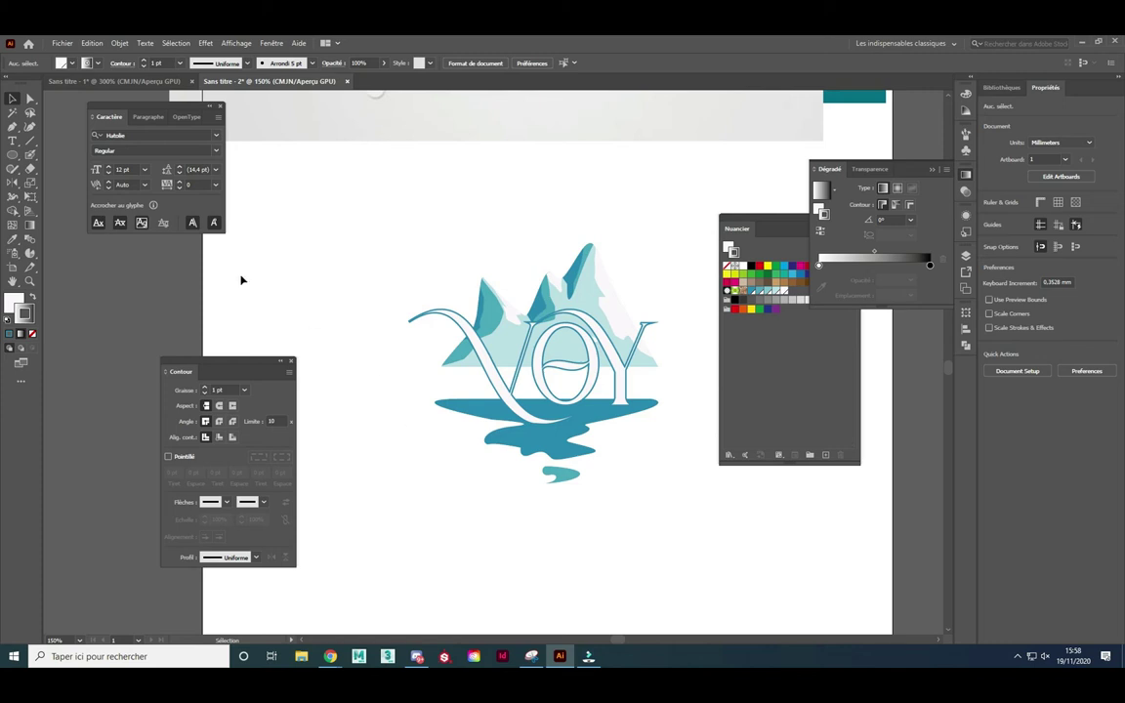
{"action": "left_click", "coordinate": [31, 225]}
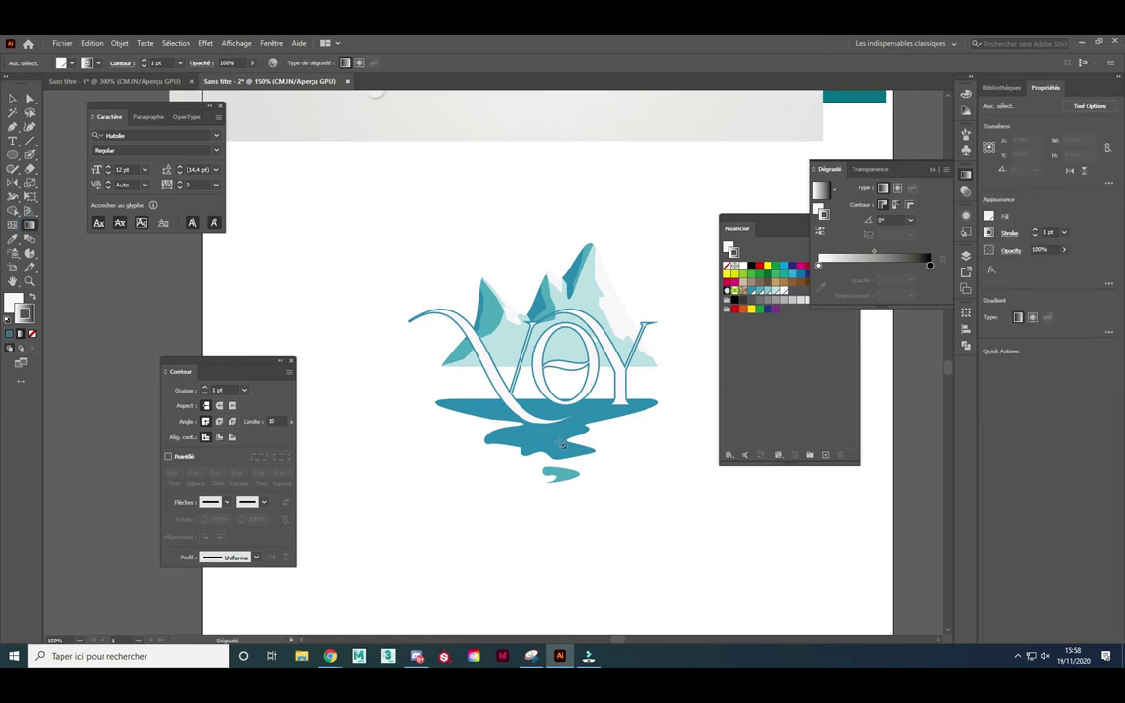
{"action": "left_click", "coordinate": [503, 398]}
{"action": "left_click", "coordinate": [552, 288]}
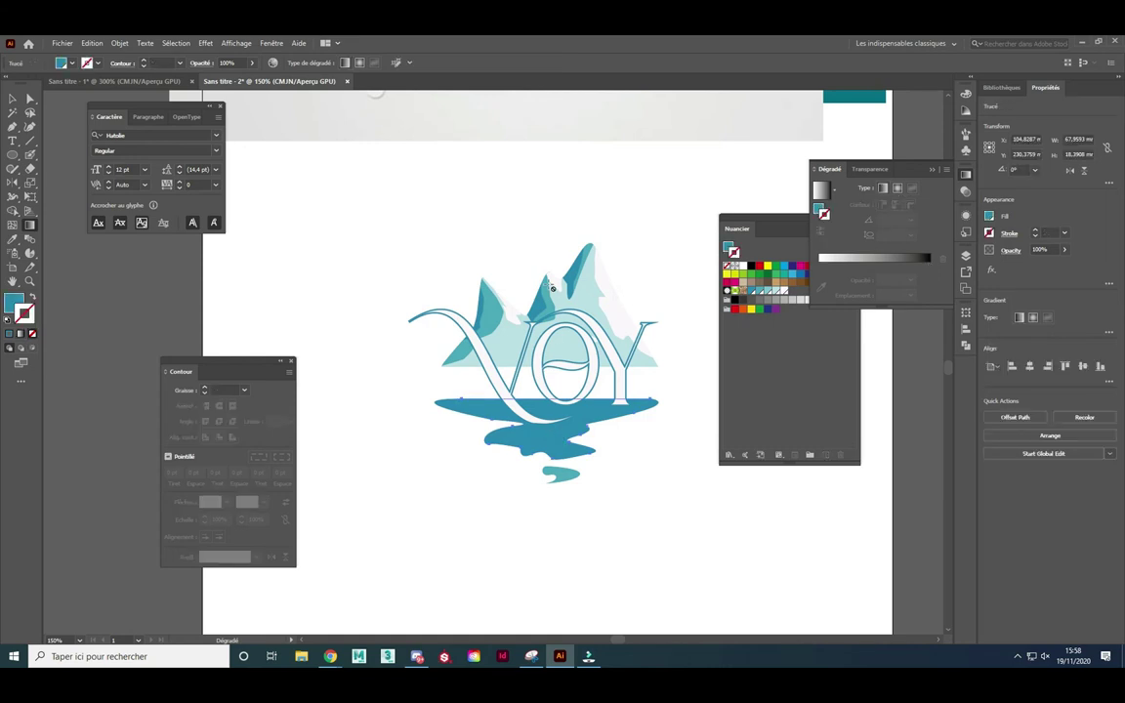
{"action": "key", "text": "ctrl+shift+a"}
{"action": "left_click", "coordinate": [16, 95]}
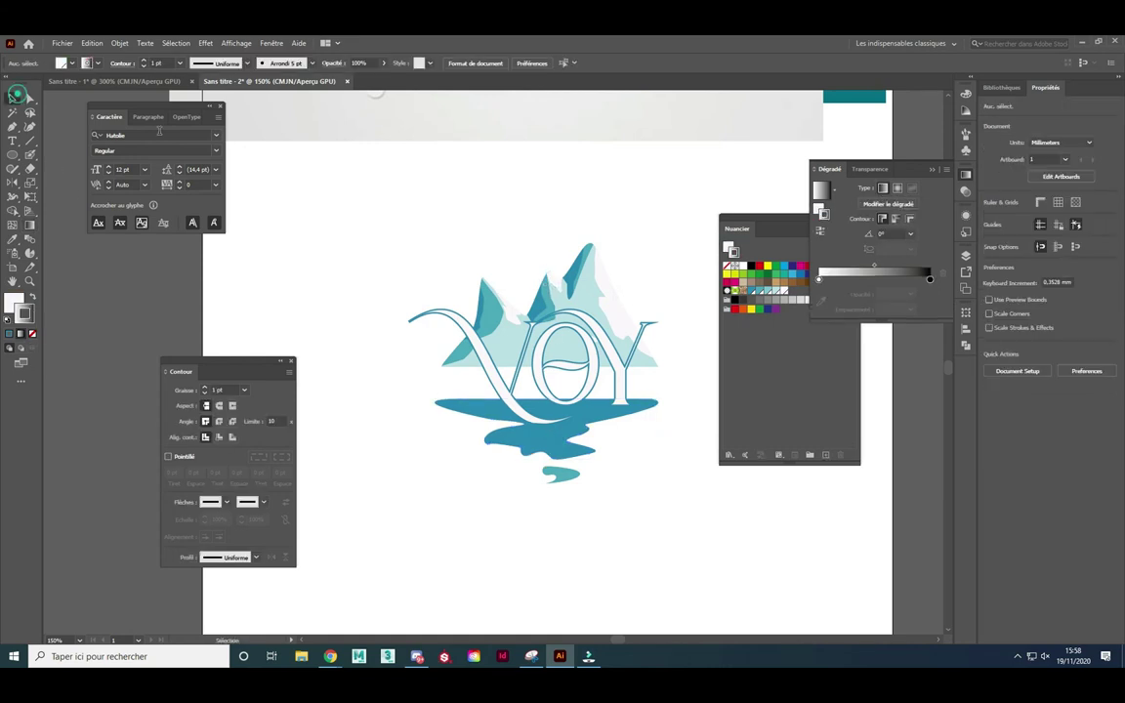
{"action": "scroll", "coordinate": [616, 394], "scroll_direction": "up", "scroll_amount": 1}
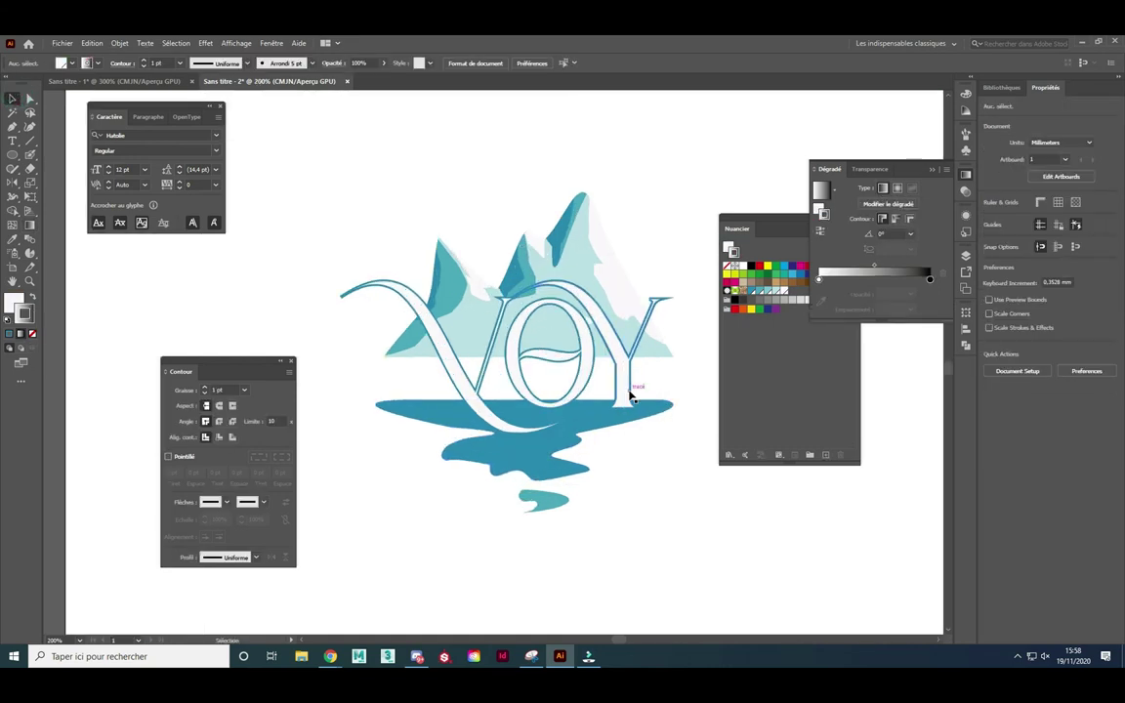
- Set the VOY outline to 2 pt with round caps and round joins
{"action": "left_click", "coordinate": [632, 401]}
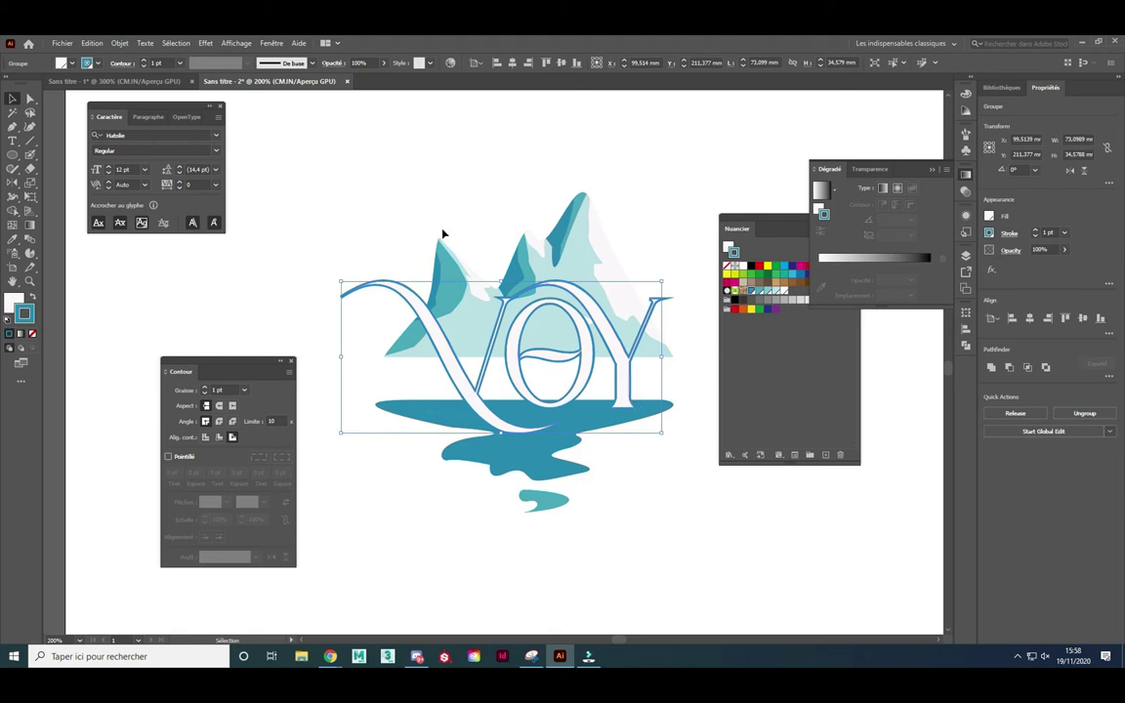
{"action": "left_click", "coordinate": [144, 61]}
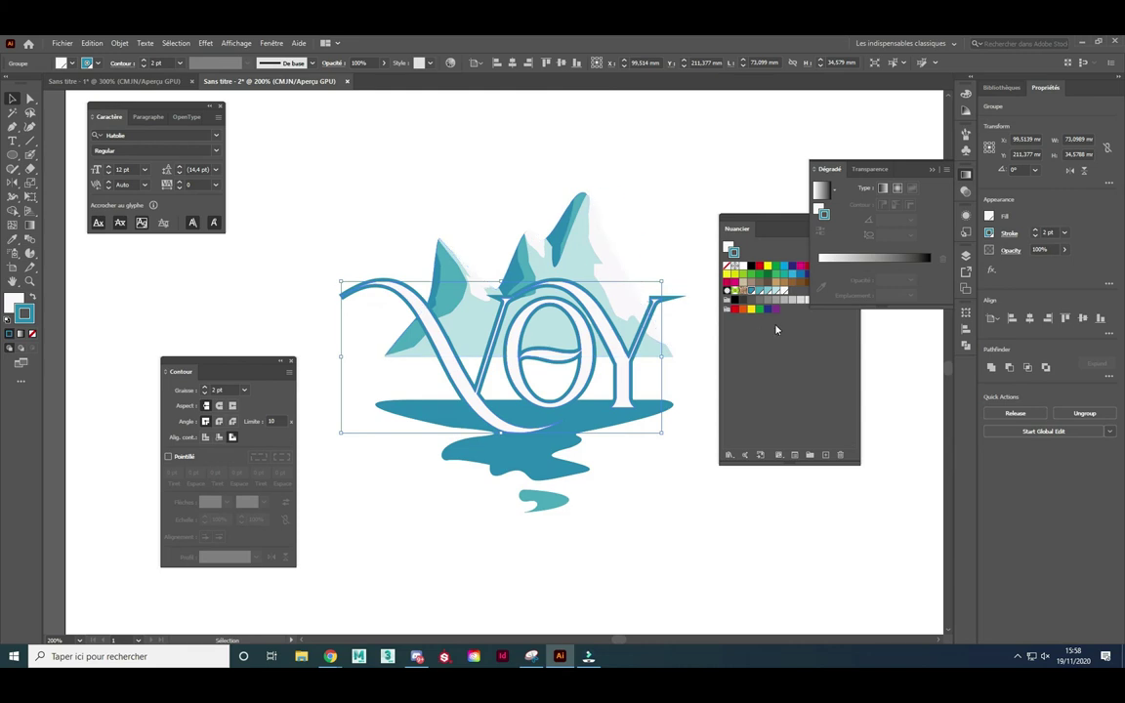
{"action": "left_click", "coordinate": [222, 406]}
{"action": "left_click", "coordinate": [221, 407]}
{"action": "left_click", "coordinate": [220, 421]}
{"action": "left_click", "coordinate": [220, 421]}
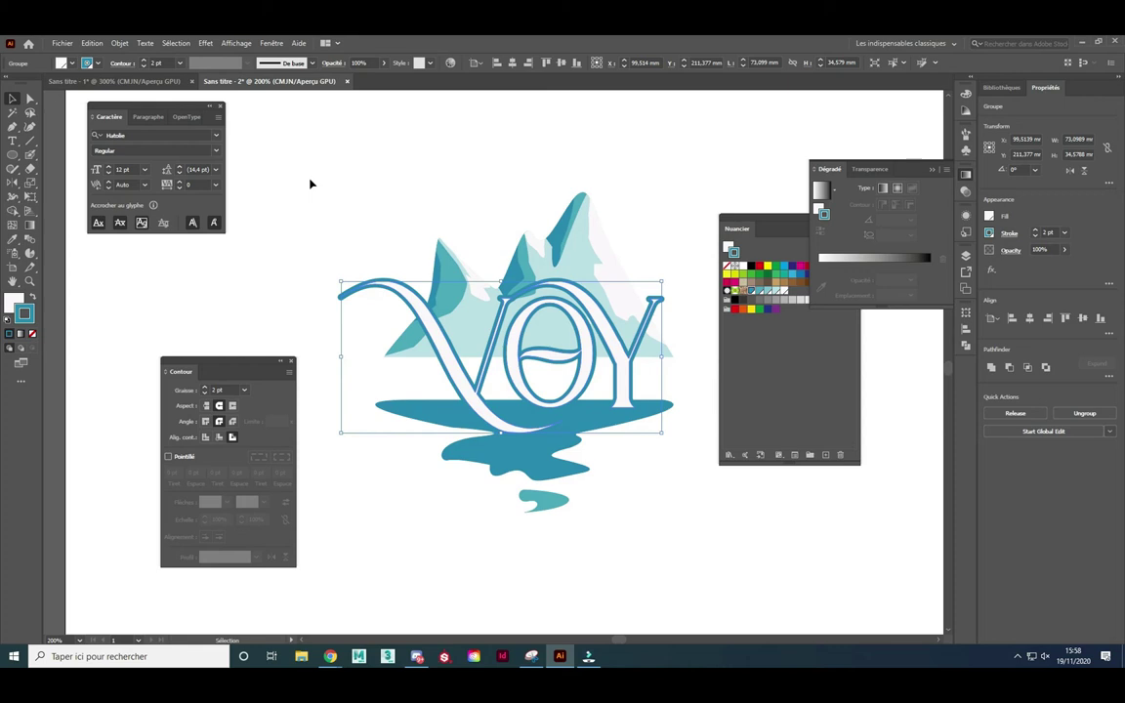
{"action": "left_click", "coordinate": [116, 43]}
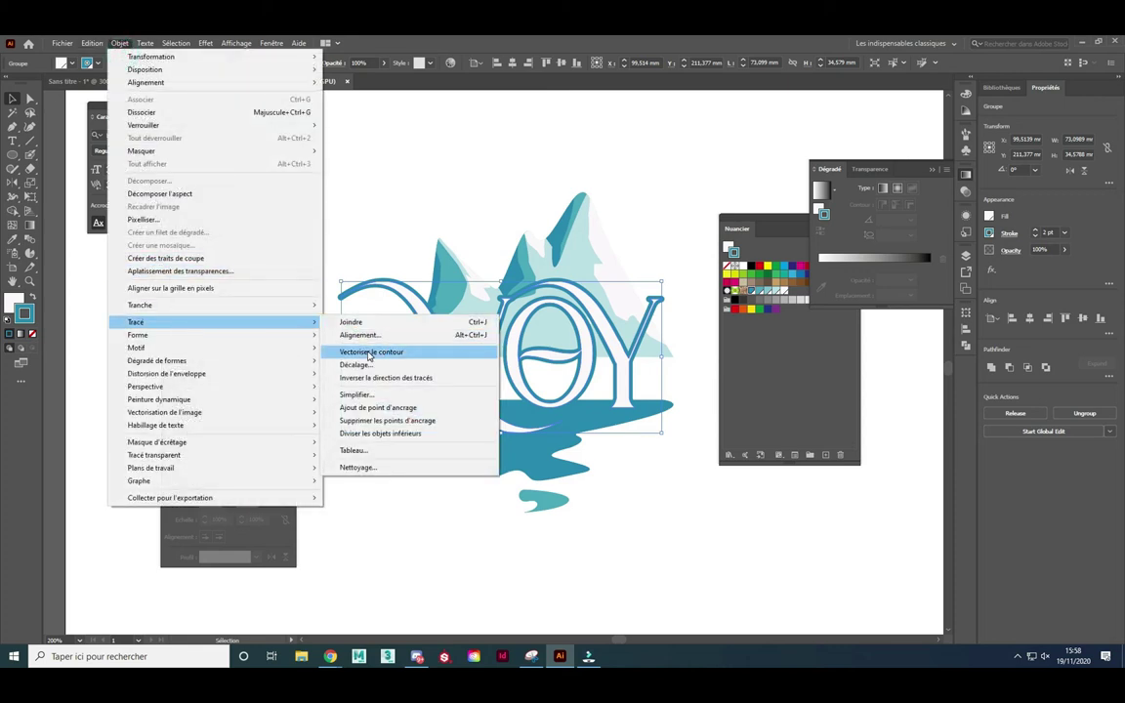
- Outline the VOY stroke into shapes and set the letters' fill to None
{"action": "mouse_move", "coordinate": [215, 322]}
{"action": "left_click", "coordinate": [371, 352]}
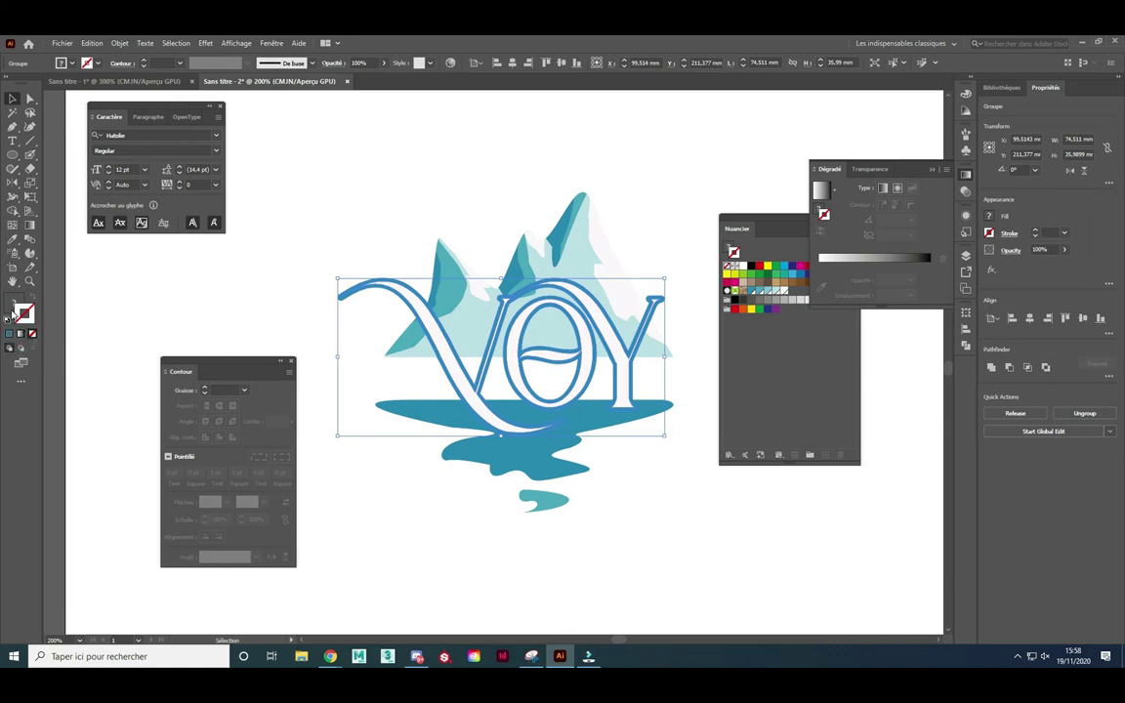
{"action": "left_click", "coordinate": [13, 309]}
{"action": "left_click", "coordinate": [21, 333]}
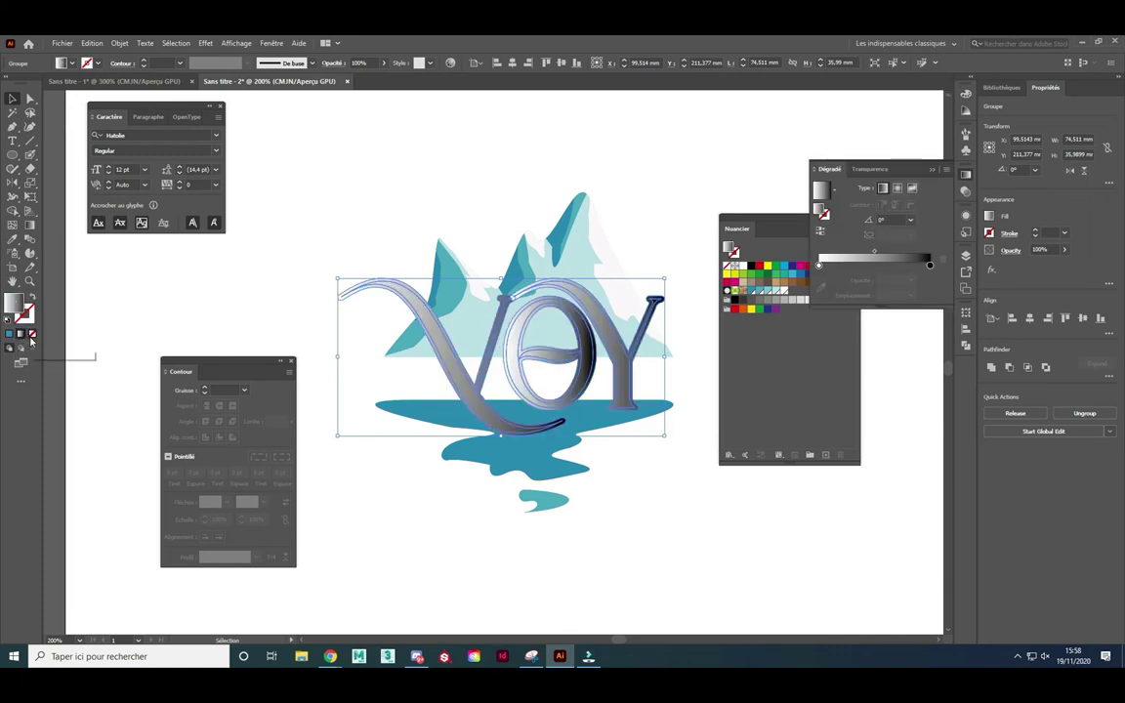
{"action": "left_click", "coordinate": [31, 336]}
- Inspect the V swash path in Outline view and the lettering group's parts in Layers
{"action": "left_click", "coordinate": [30, 98]}
{"action": "left_click", "coordinate": [371, 168]}
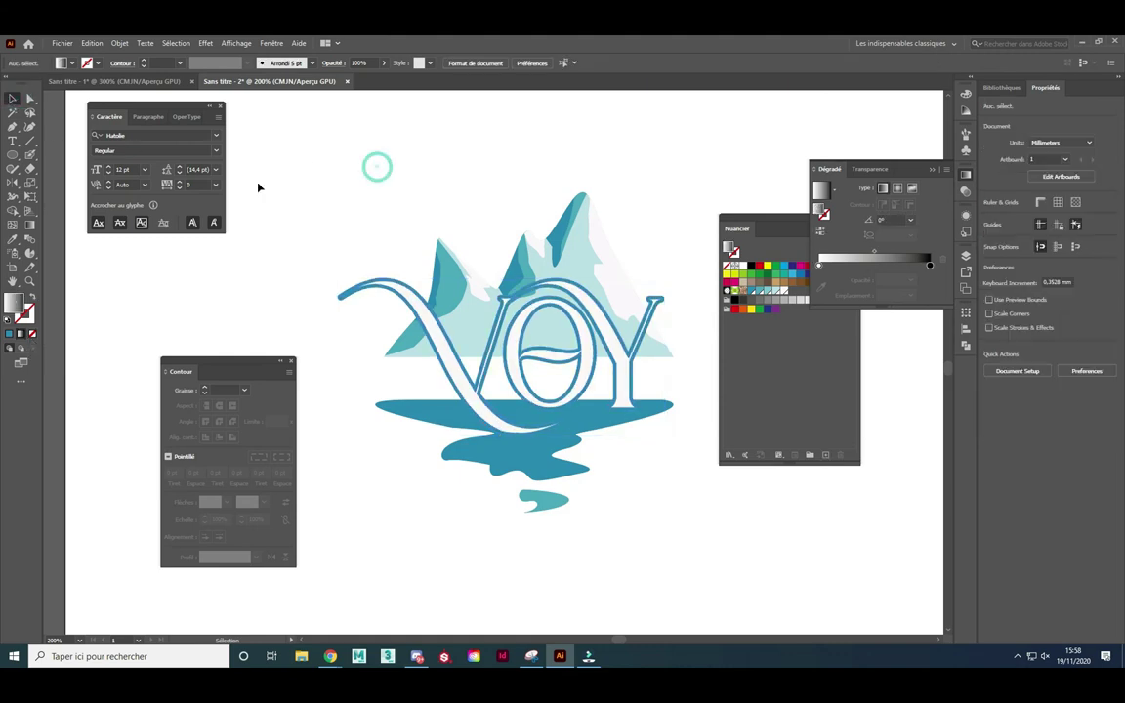
{"action": "left_click", "coordinate": [416, 296]}
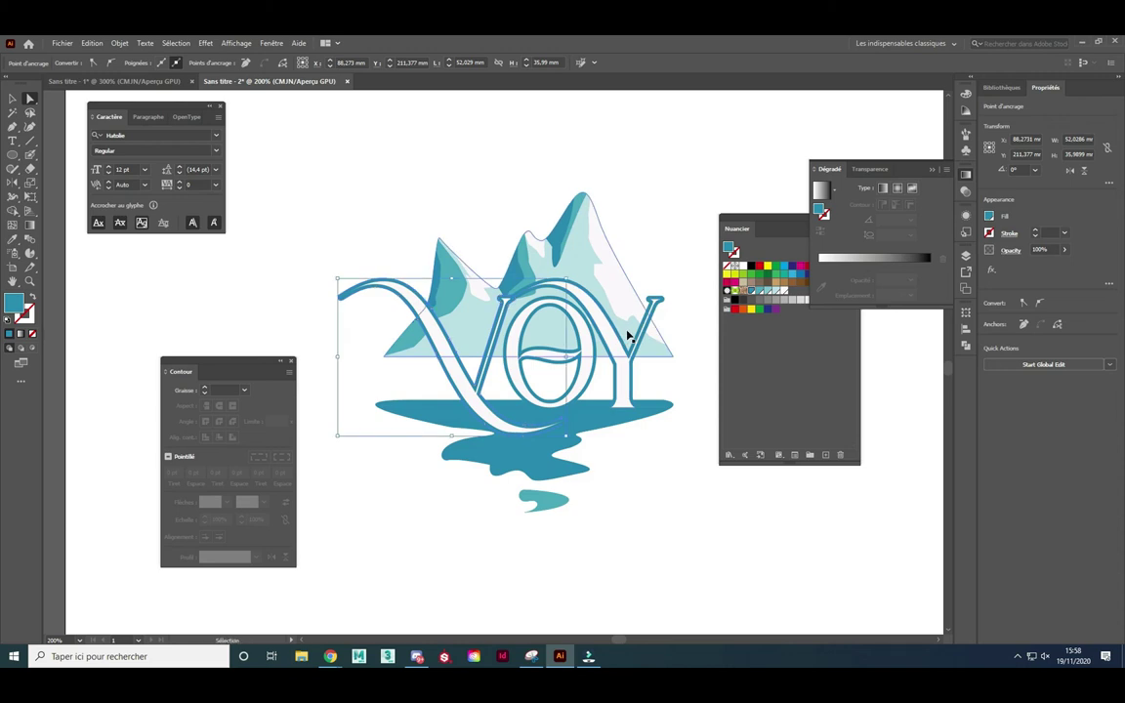
{"action": "key", "text": "ctrl+y"}
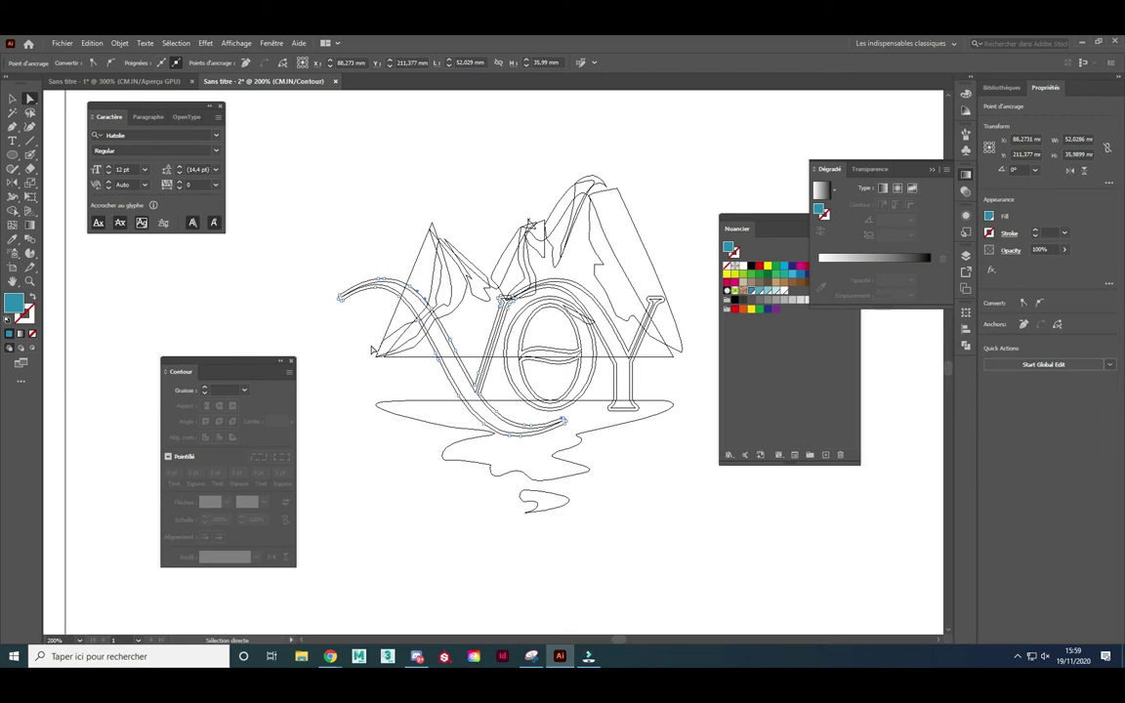
{"action": "left_click", "coordinate": [12, 98]}
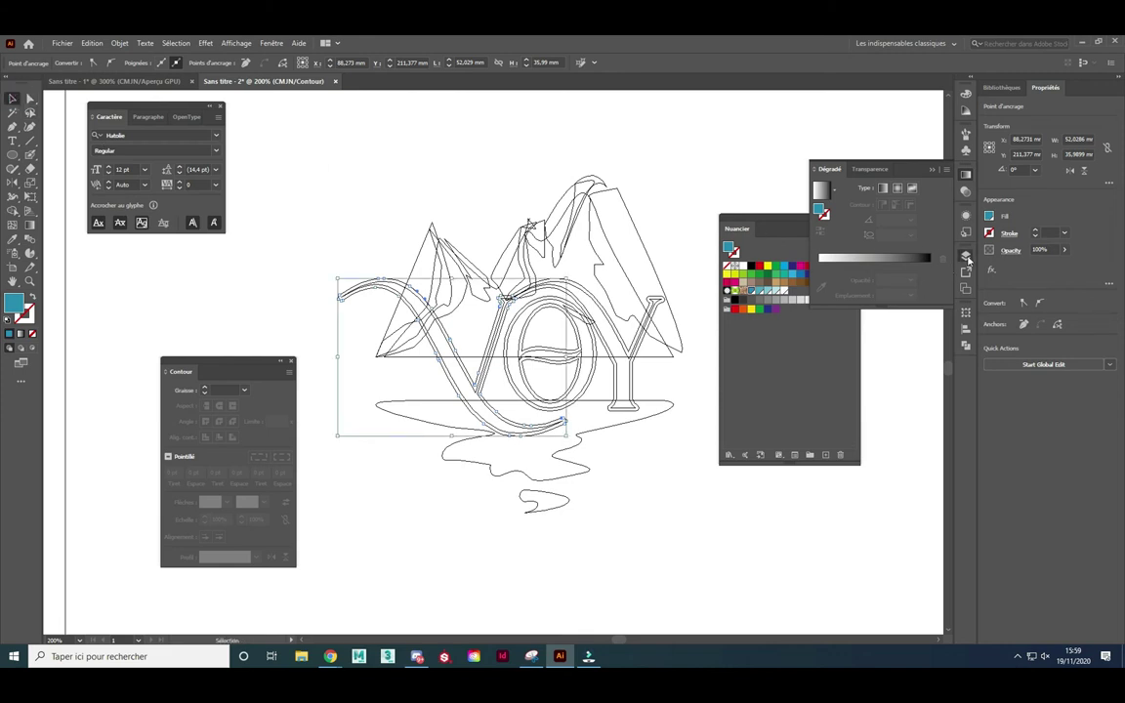
{"action": "left_click", "coordinate": [966, 257]}
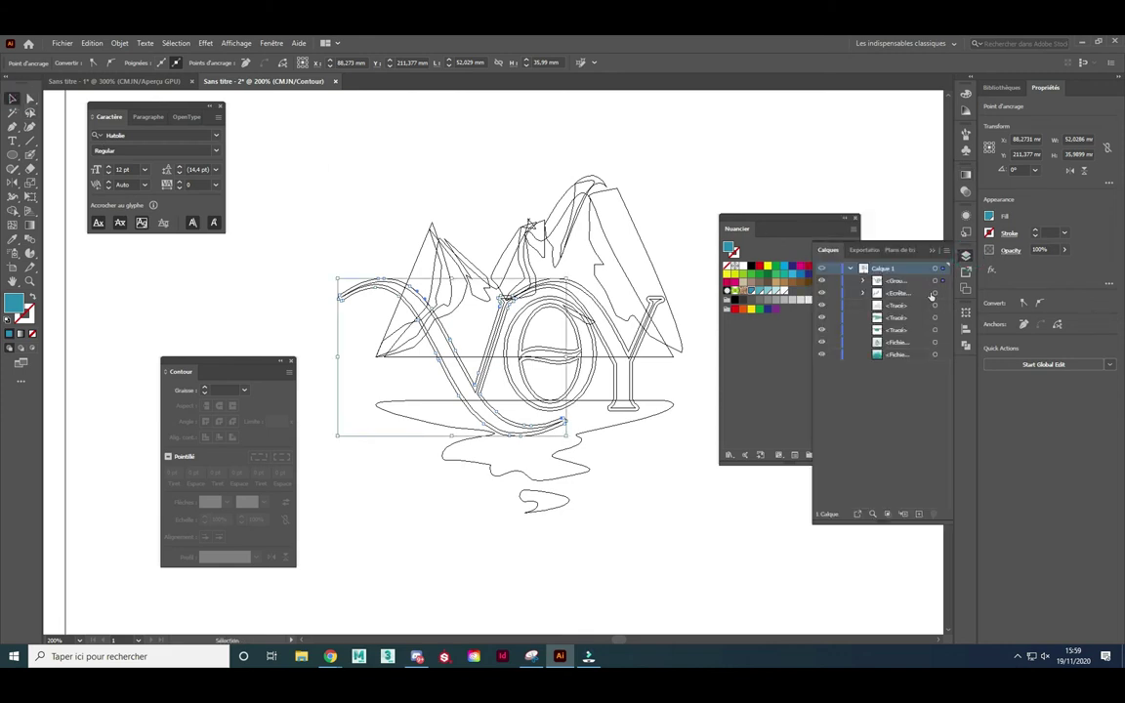
{"action": "left_click", "coordinate": [863, 282]}
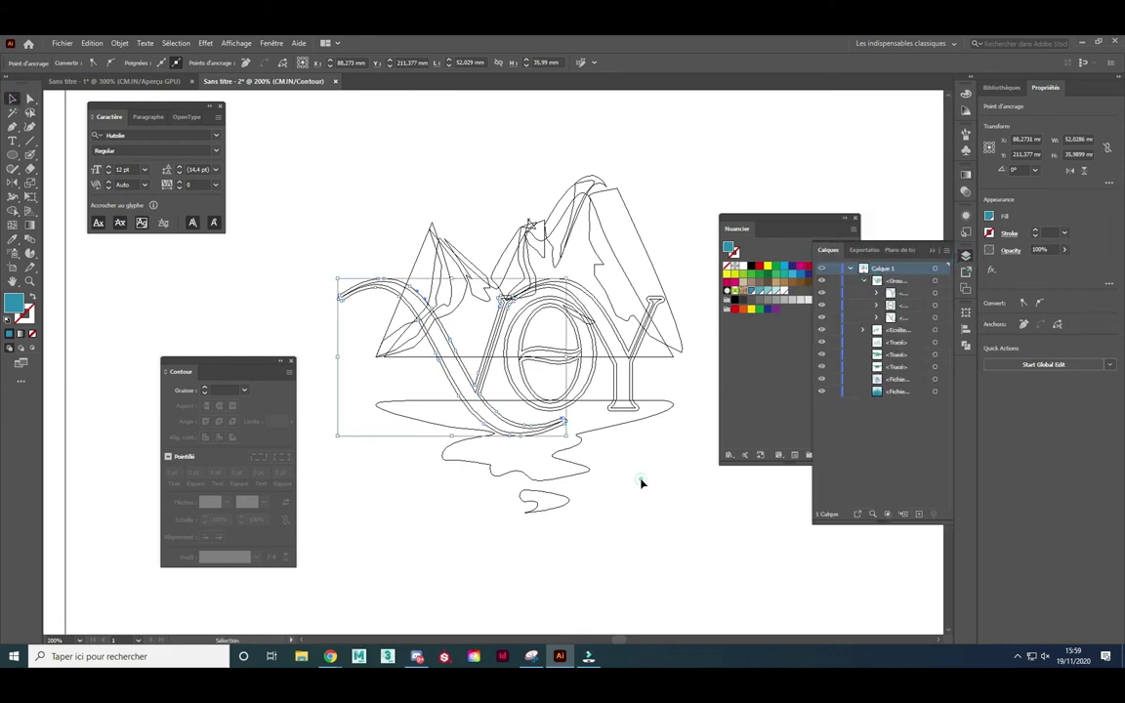
{"action": "key", "text": "ctrl+shift+a"}
{"action": "key", "text": "a"}
{"action": "left_click", "coordinate": [343, 133]}
{"action": "left_click", "coordinate": [462, 381]}
- Back in Preview, select the V, O and Y outlines and attempt a compound path
{"action": "key", "text": "v"}
{"action": "key", "text": "ctrl+y"}
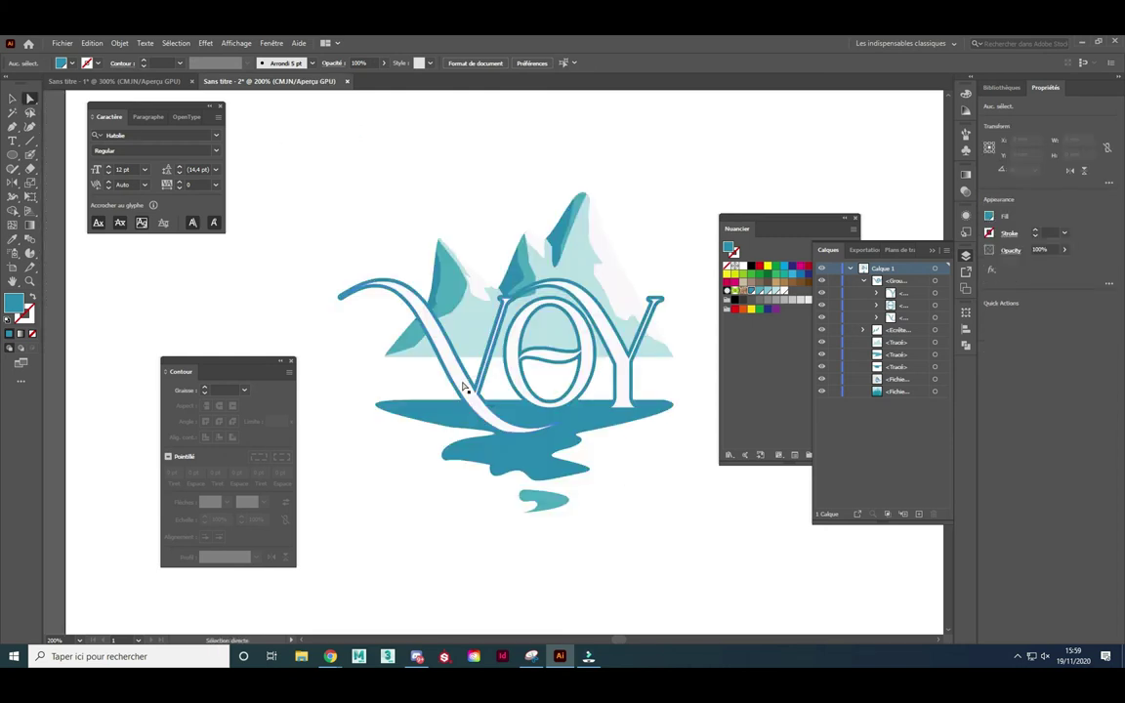
{"action": "left_click", "coordinate": [420, 347]}
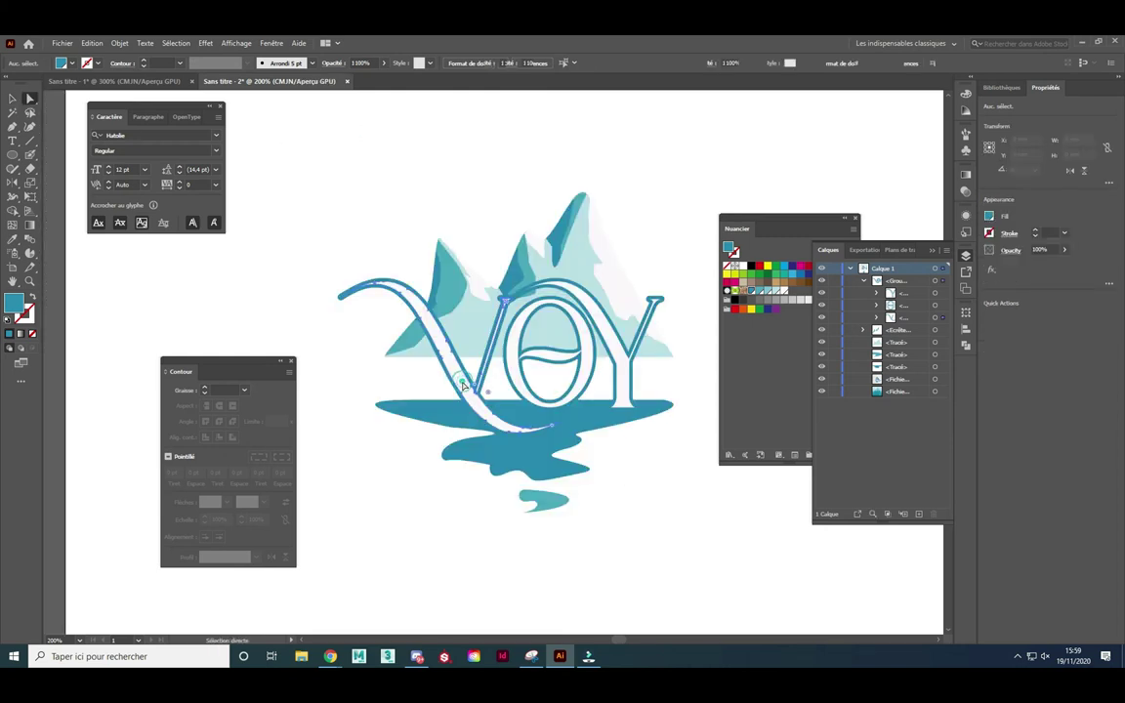
{"action": "left_click", "coordinate": [515, 369], "text": "shift"}
{"action": "left_click", "coordinate": [623, 372], "text": "shift"}
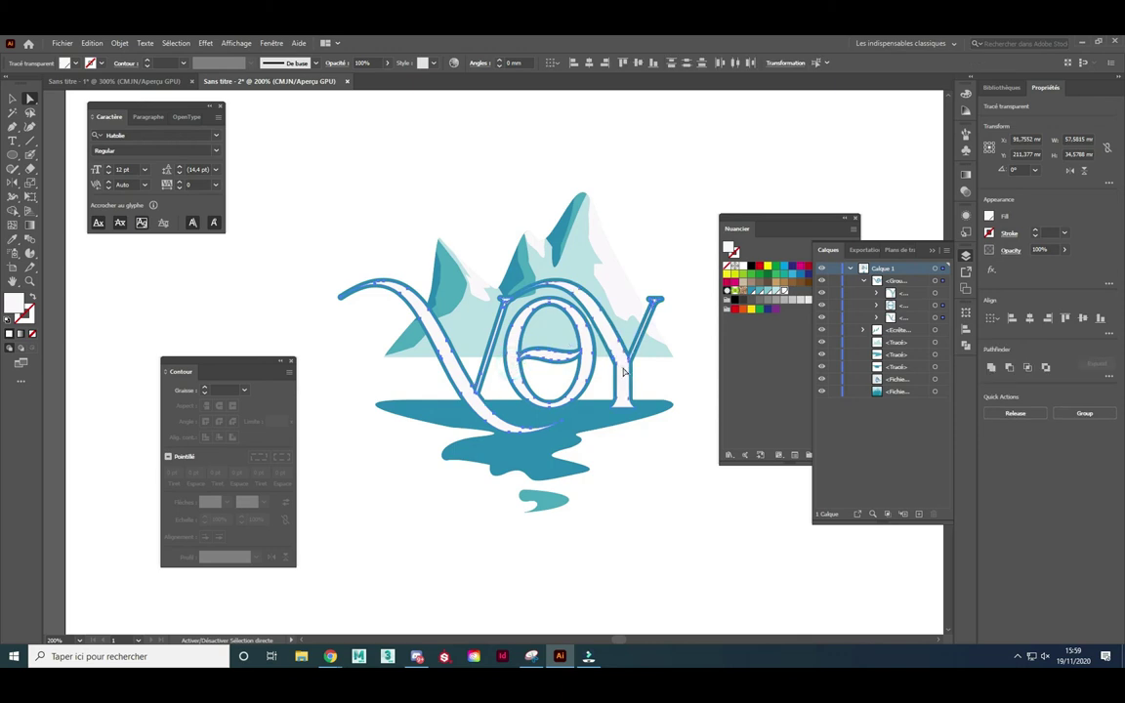
{"action": "left_click", "coordinate": [118, 44]}
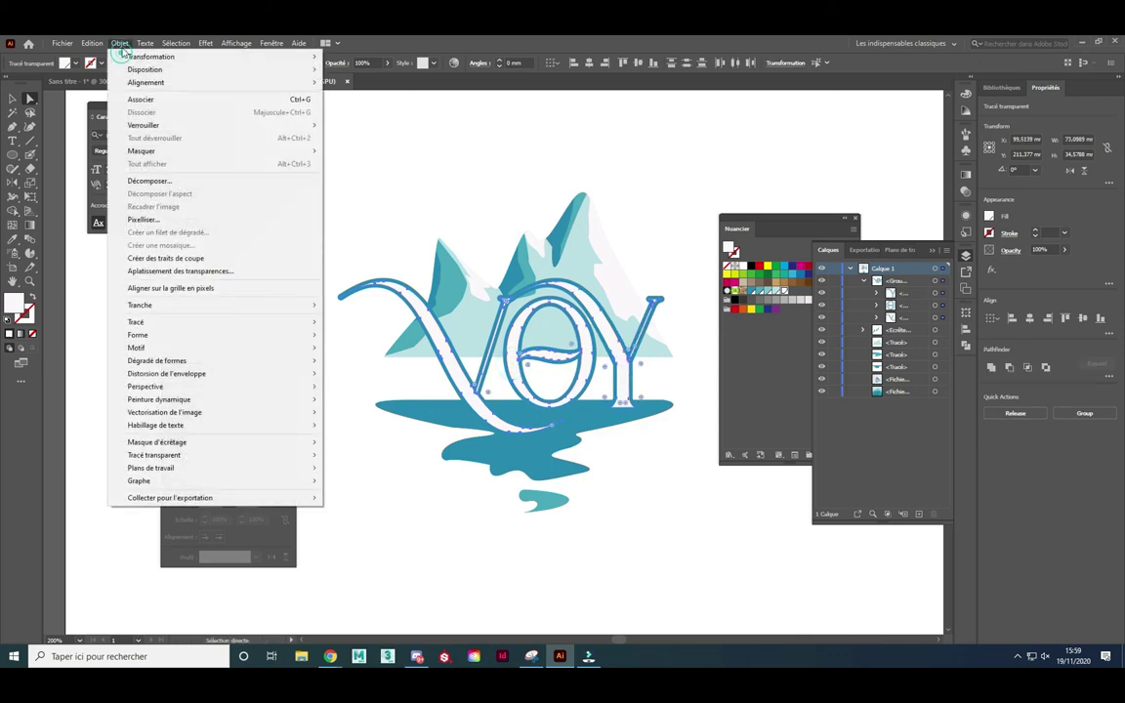
{"action": "mouse_move", "coordinate": [154, 455]}
{"action": "left_click", "coordinate": [349, 455]}
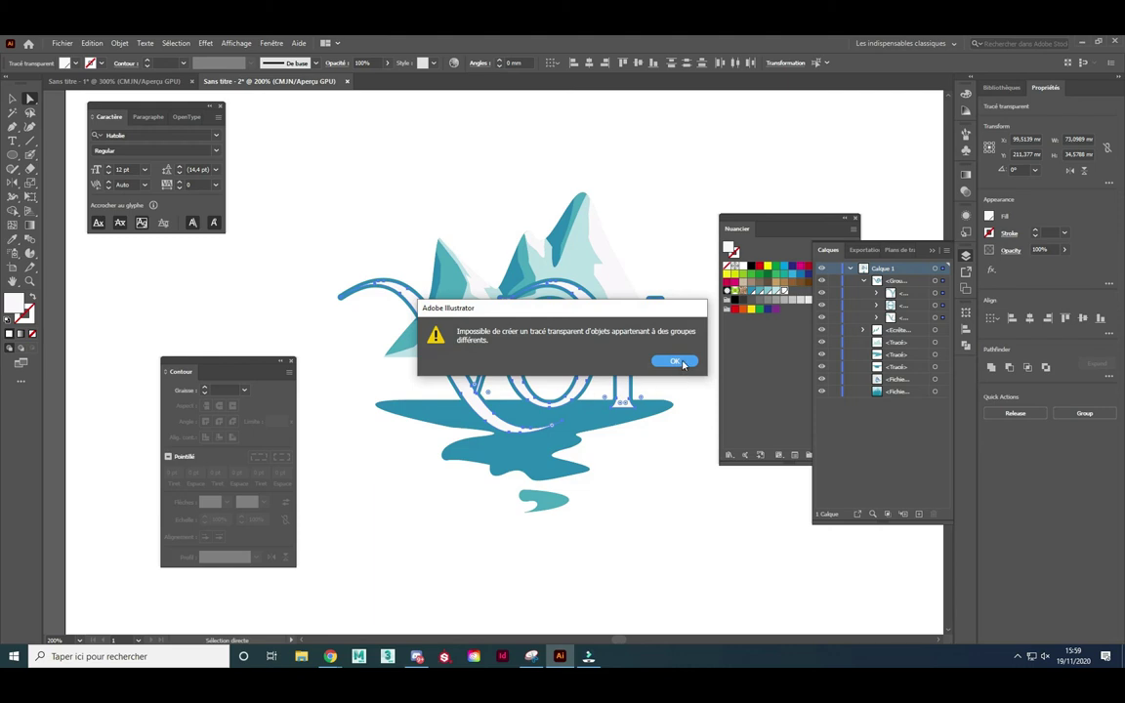
{"action": "left_click", "coordinate": [681, 362]}
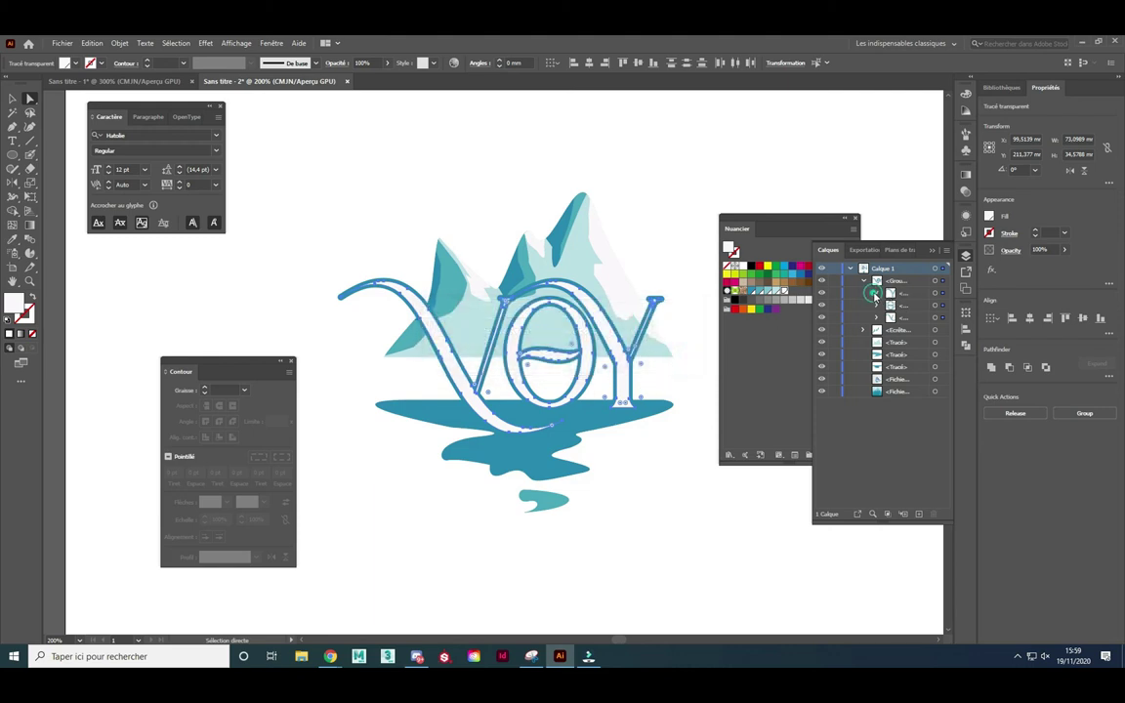
- Expand the sub-groups in Layers and rearrange the letter paths, retrying the compound path
{"action": "left_click", "coordinate": [876, 295]}
{"action": "left_click", "coordinate": [877, 332]}
{"action": "left_click", "coordinate": [877, 366]}
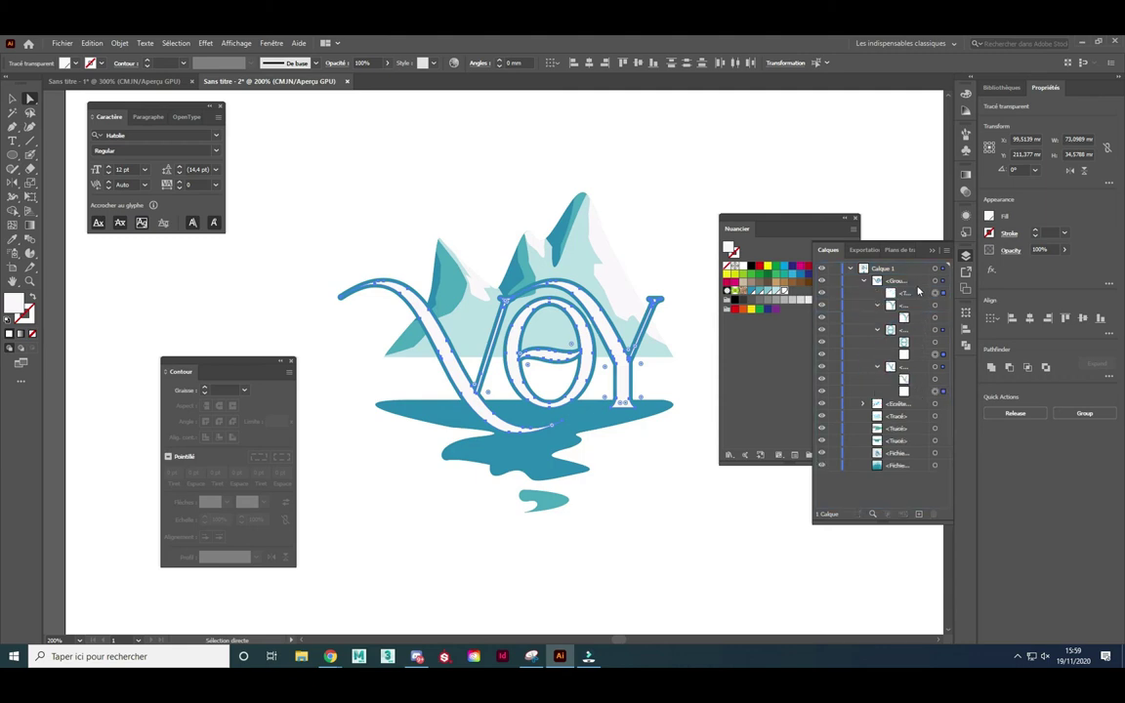
{"action": "left_click", "coordinate": [919, 355]}
{"action": "left_click_drag", "start_coordinate": [915, 312], "coordinate": [915, 318]}
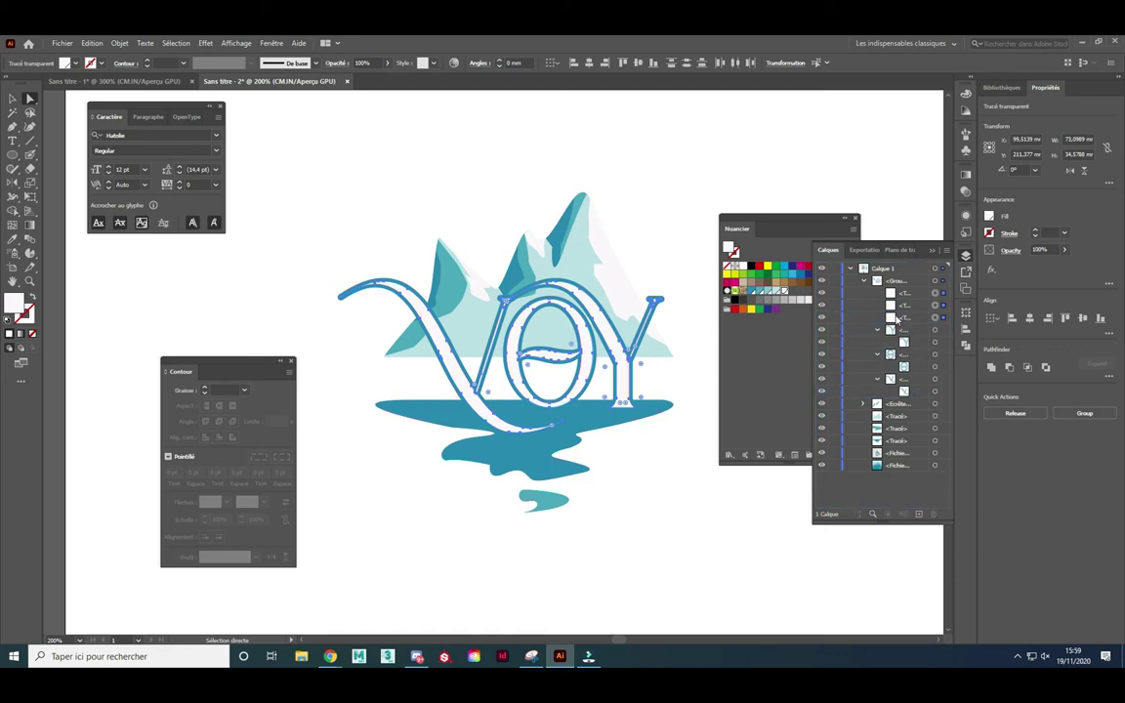
{"action": "left_click", "coordinate": [119, 43]}
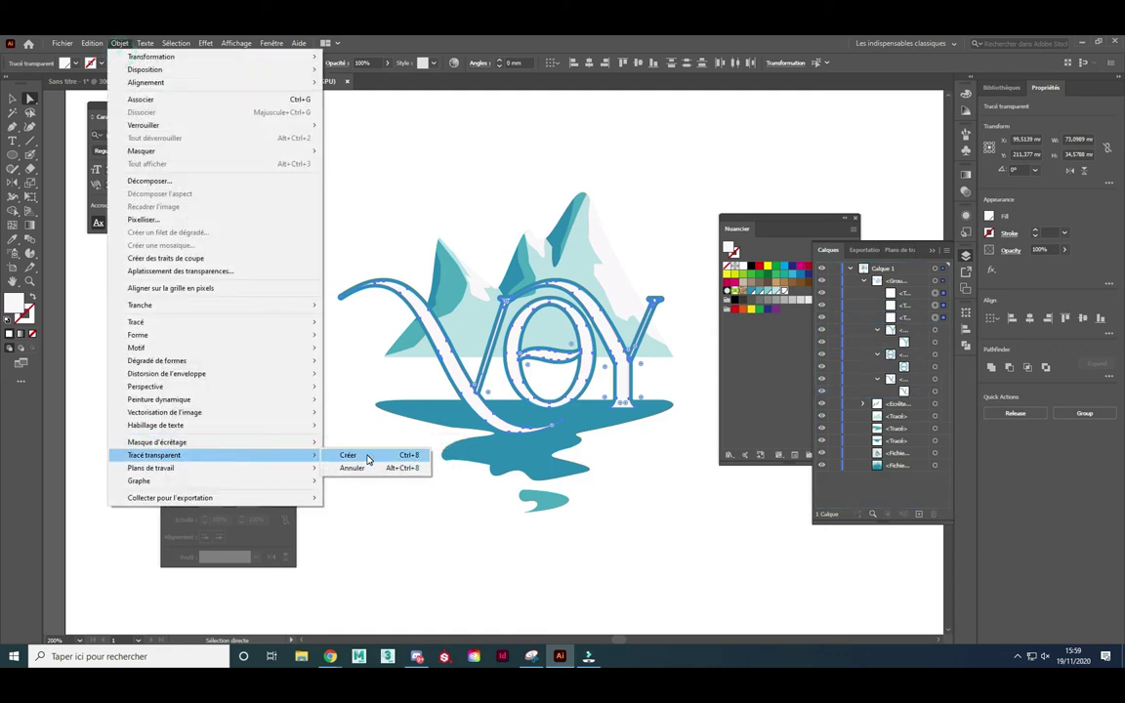
{"action": "mouse_move", "coordinate": [154, 455]}
{"action": "left_click", "coordinate": [367, 456]}
{"action": "mouse_move", "coordinate": [910, 295]}
{"action": "left_mouse_down"}
{"action": "mouse_move", "coordinate": [908, 365]}
{"action": "mouse_move", "coordinate": [908, 306]}
{"action": "left_mouse_up"}
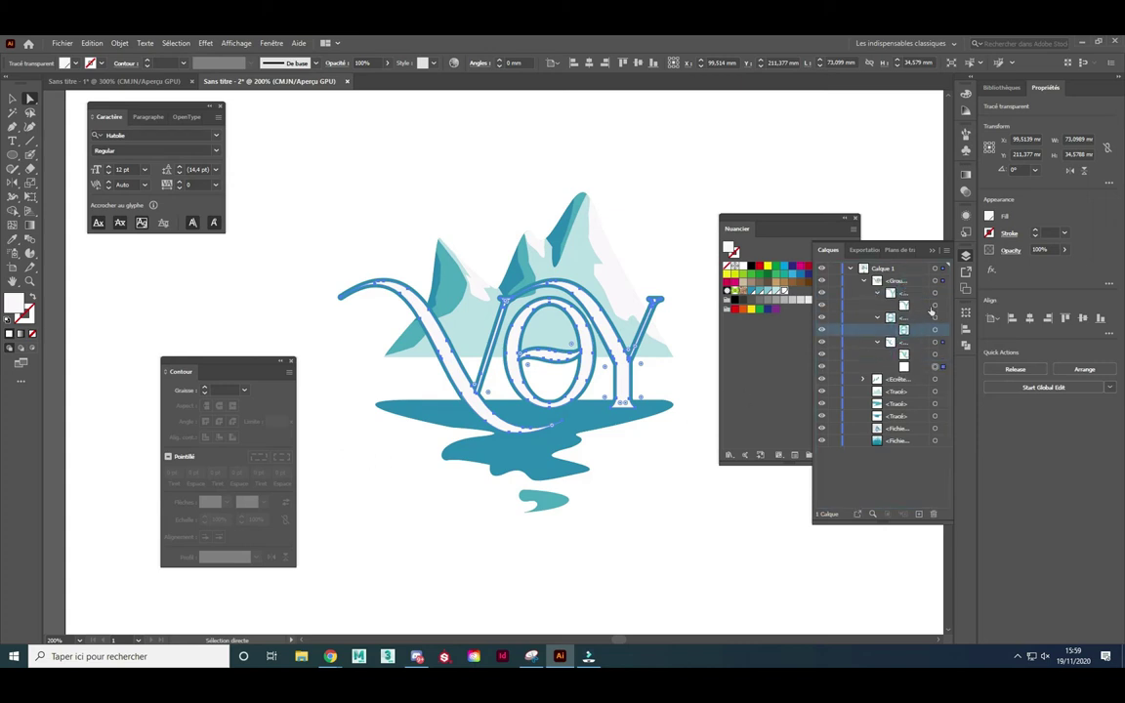
{"action": "left_click_drag", "start_coordinate": [904, 305], "coordinate": [915, 314]}
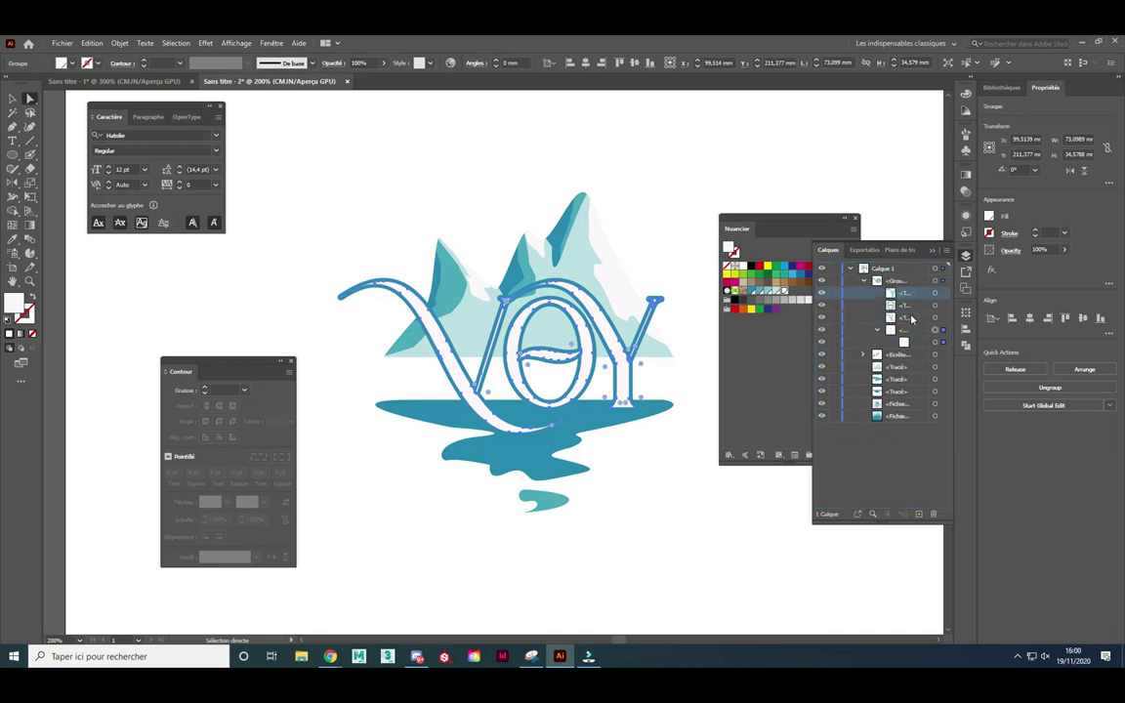
- Move the three letter paths out of their group and merge them into one
{"action": "left_click_drag", "start_coordinate": [914, 296], "coordinate": [910, 281]}
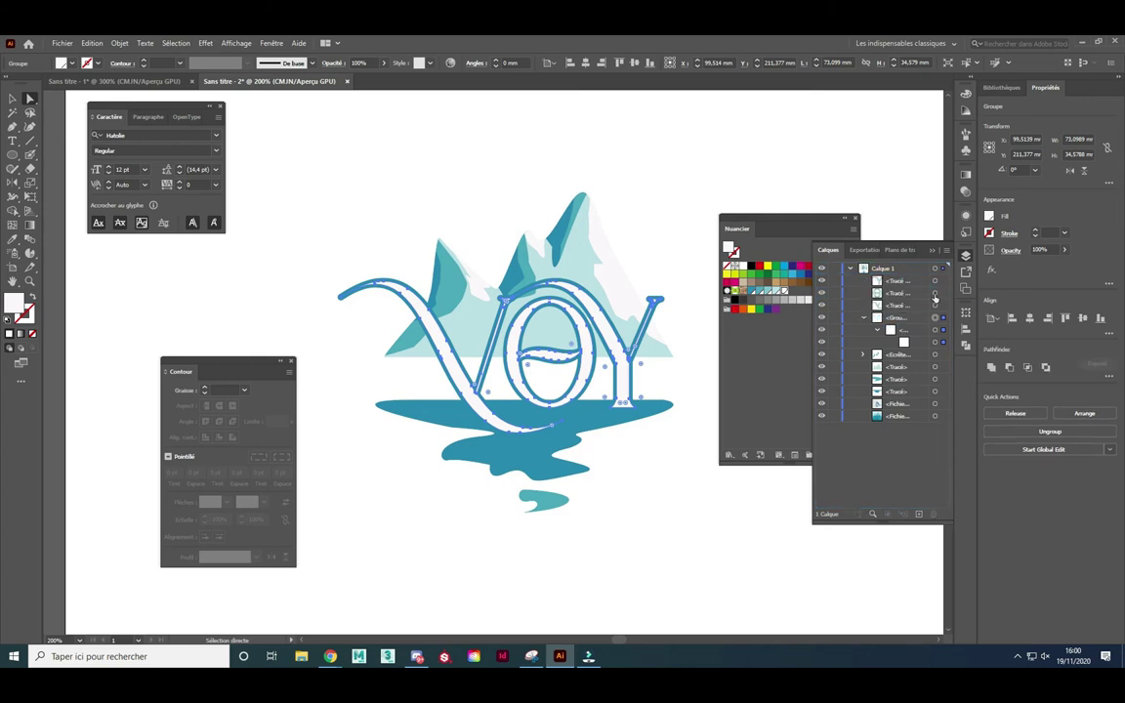
{"action": "left_click", "coordinate": [936, 280]}
{"action": "left_click", "coordinate": [935, 305], "text": "shift"}
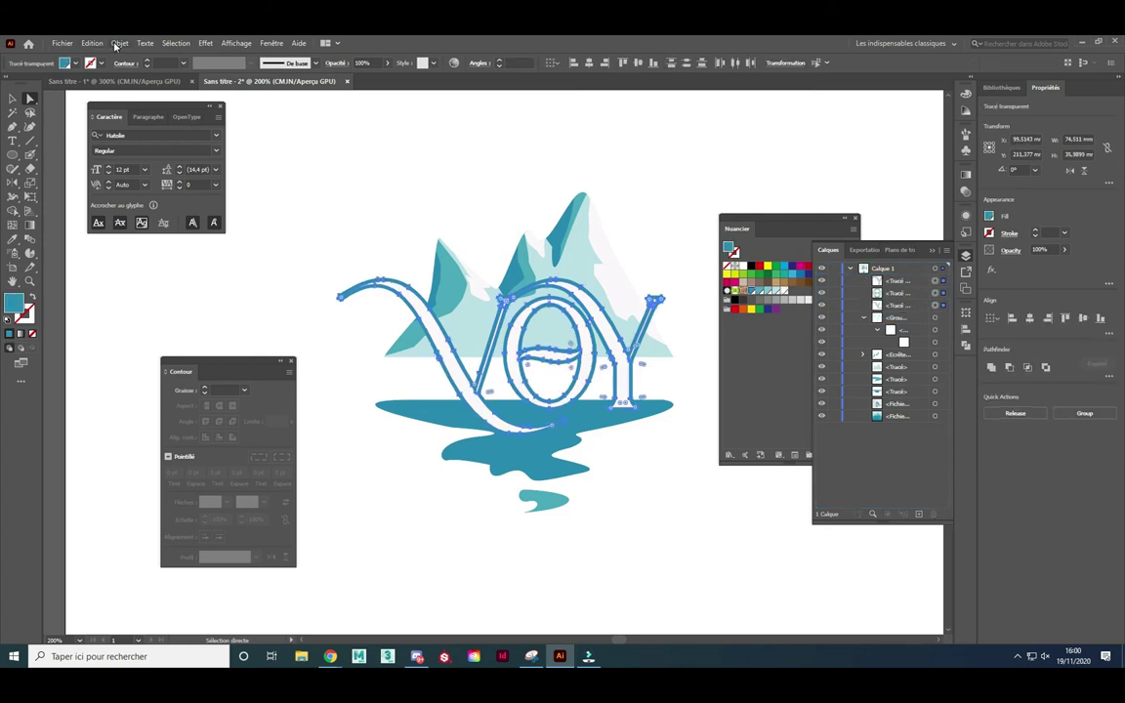
{"action": "key", "text": "ctrl+g"}
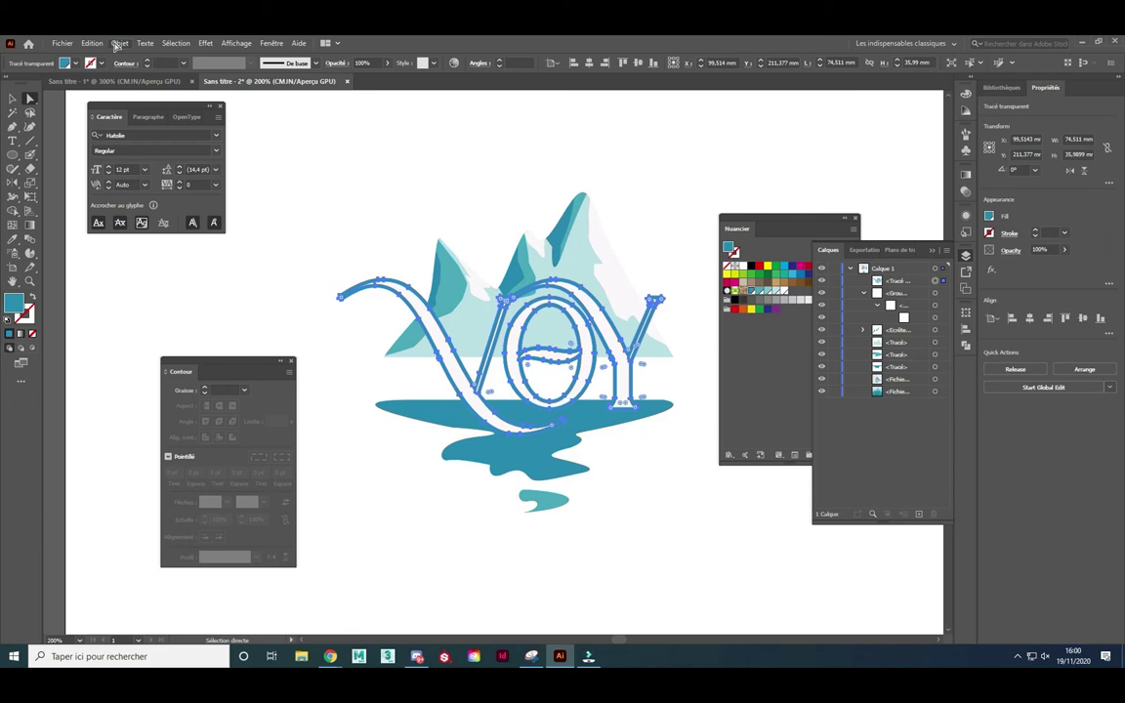
{"action": "left_click", "coordinate": [652, 437]}
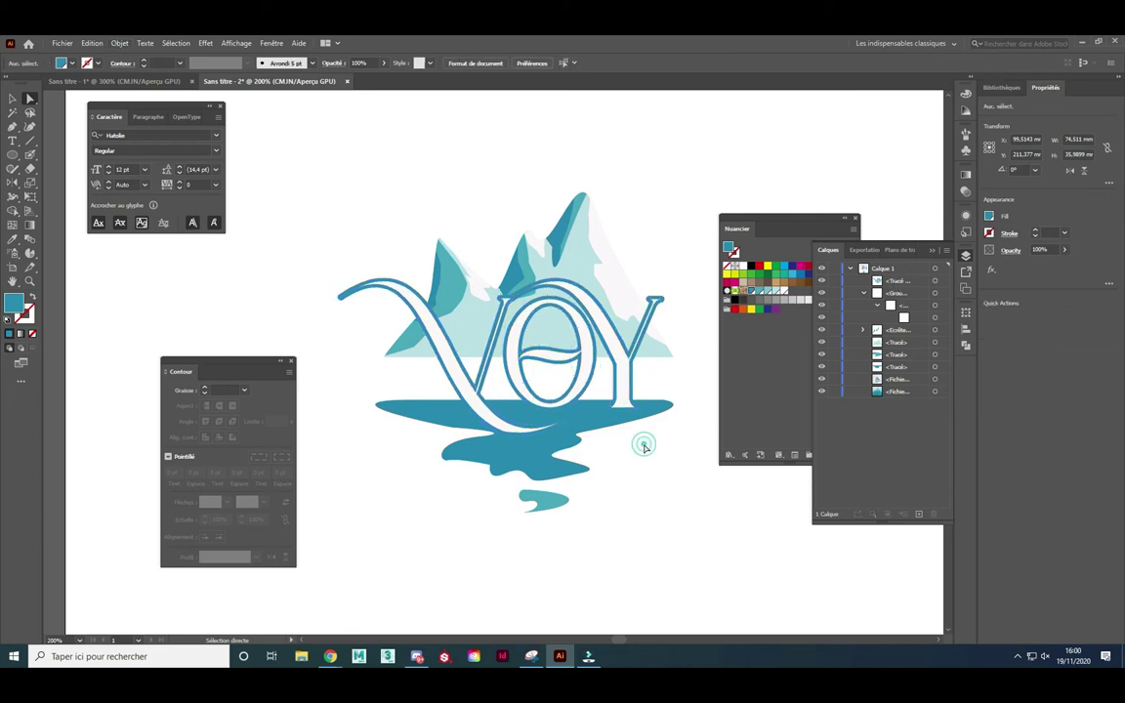
- Apply a gradient fill to the merged letters, running vertically from bottom to top
{"action": "left_click", "coordinate": [359, 293]}
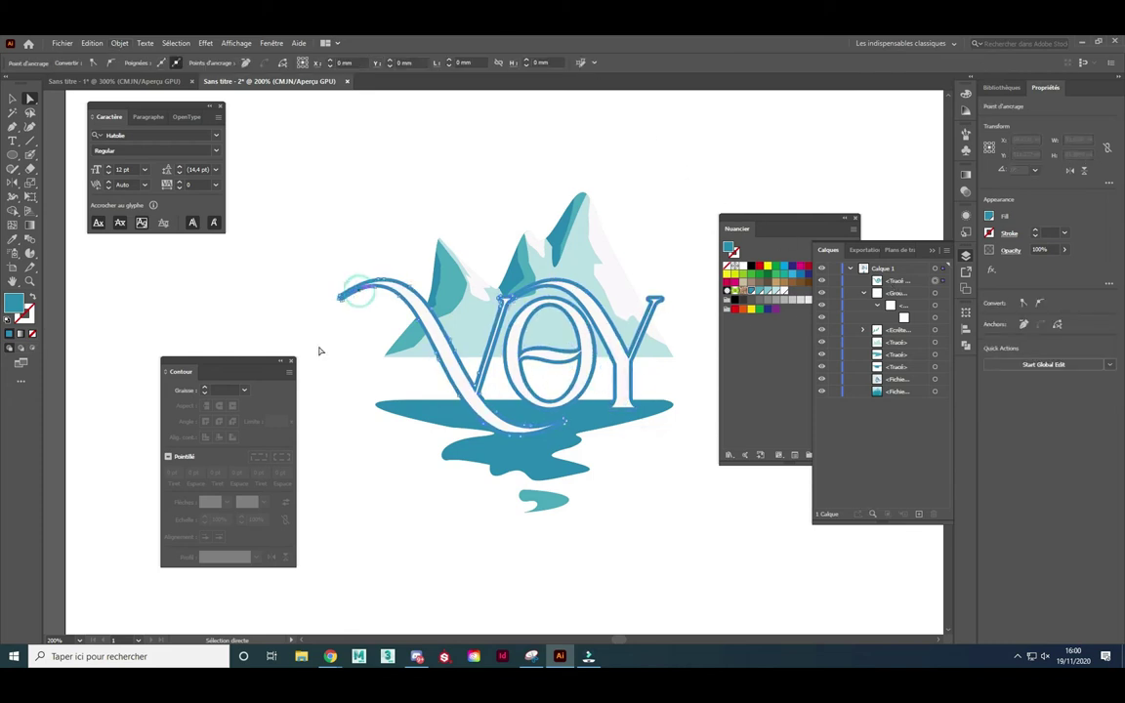
{"action": "left_click", "coordinate": [18, 336]}
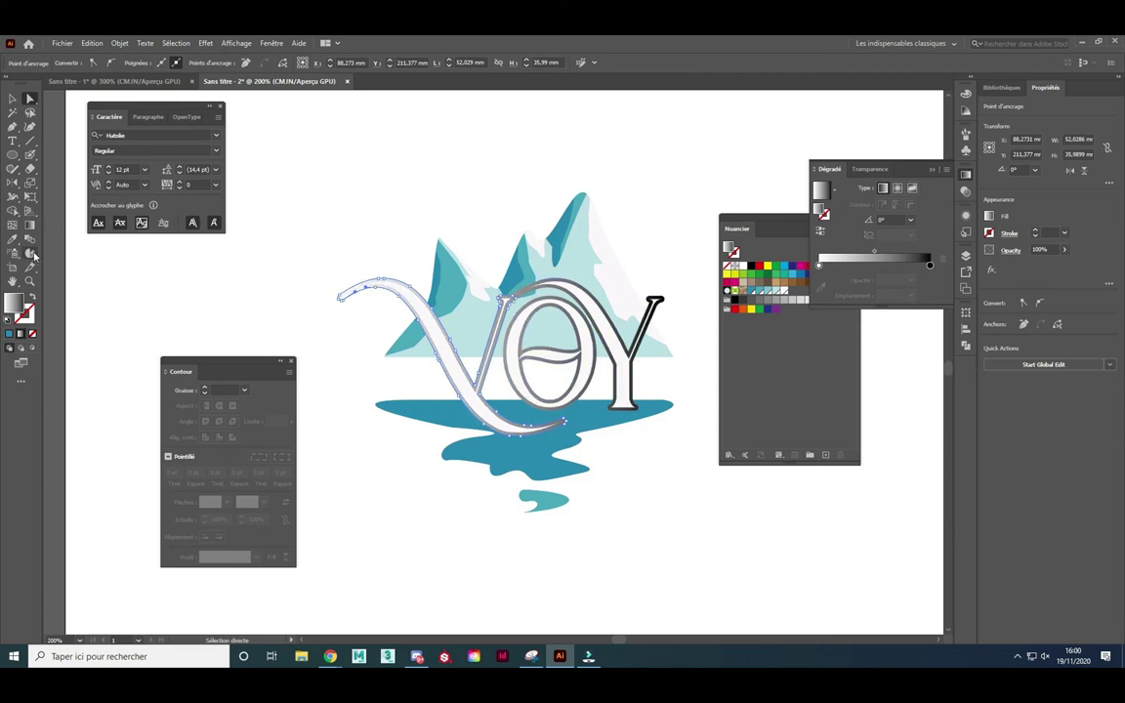
{"action": "left_click", "coordinate": [29, 225]}
{"action": "left_click_drag", "start_coordinate": [530, 423], "coordinate": [544, 317]}
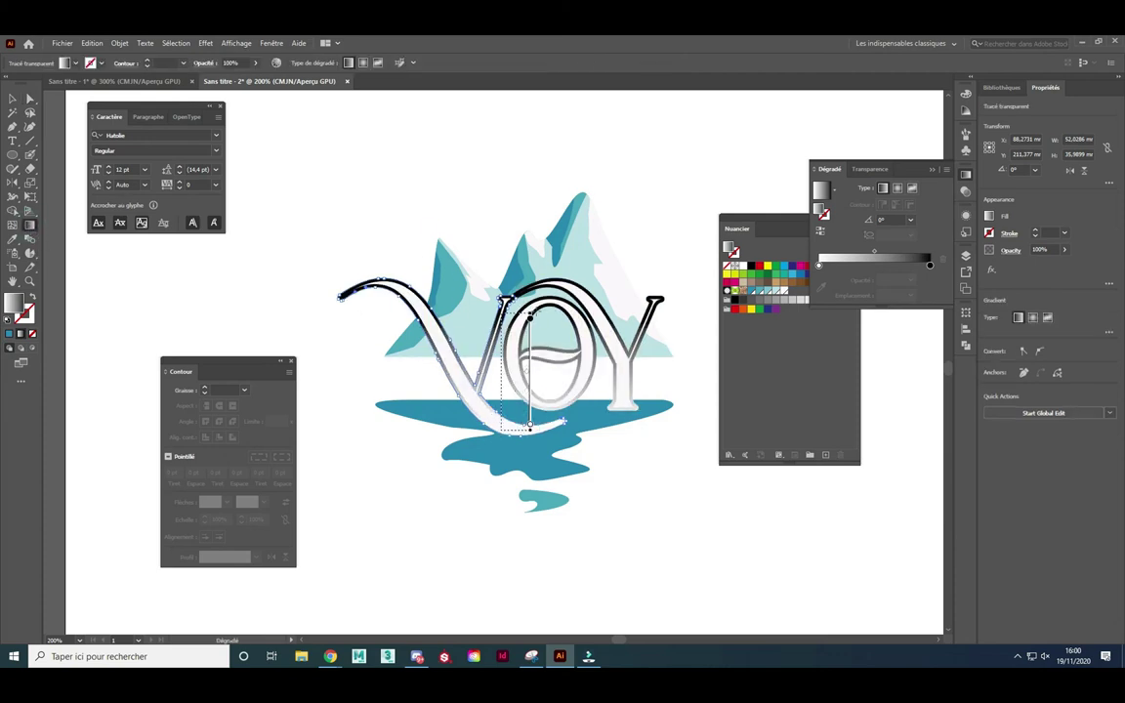
{"action": "left_click_drag", "start_coordinate": [502, 423], "coordinate": [502, 301]}
{"action": "mouse_move", "coordinate": [548, 405]}
{"action": "left_mouse_down"}
{"action": "mouse_move", "coordinate": [548, 295]}
{"action": "mouse_move", "coordinate": [501, 405]}
{"action": "left_mouse_up"}
{"action": "mouse_move", "coordinate": [548, 283]}
{"action": "left_mouse_down"}
{"action": "mouse_move", "coordinate": [548, 427]}
{"action": "mouse_move", "coordinate": [501, 282]}
{"action": "left_mouse_up"}
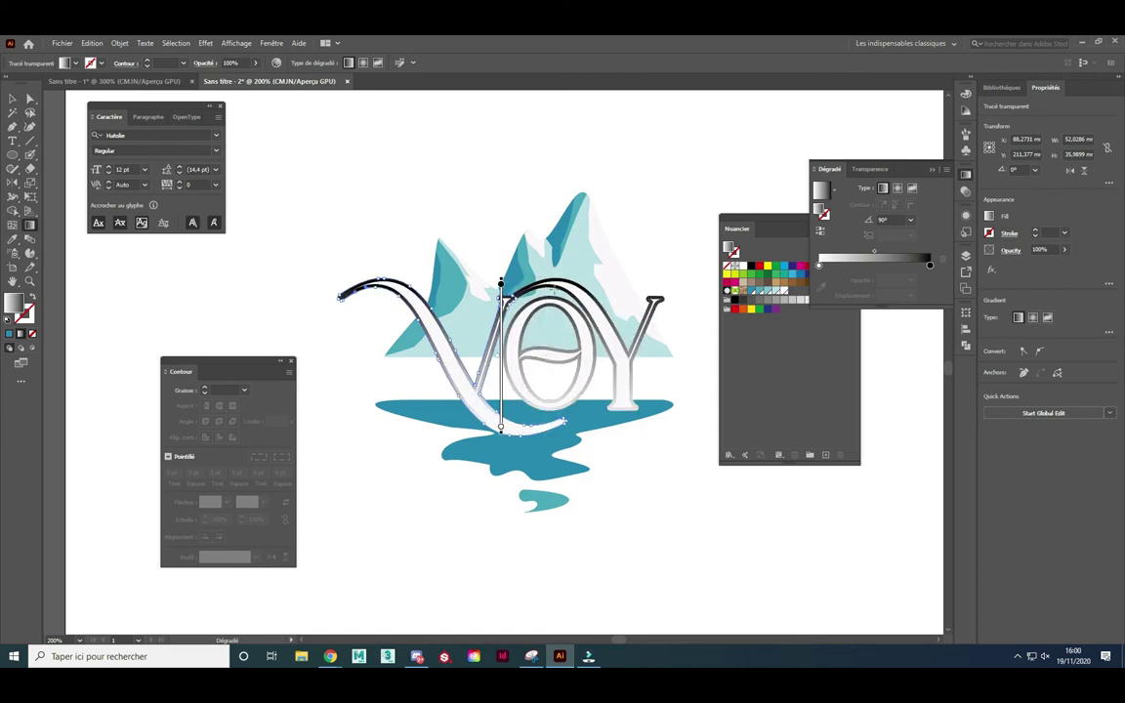
- Set the gradient stops to teal and light blue, with a middle stop at 33.76%
{"action": "left_click_drag", "start_coordinate": [785, 265], "coordinate": [929, 265]}
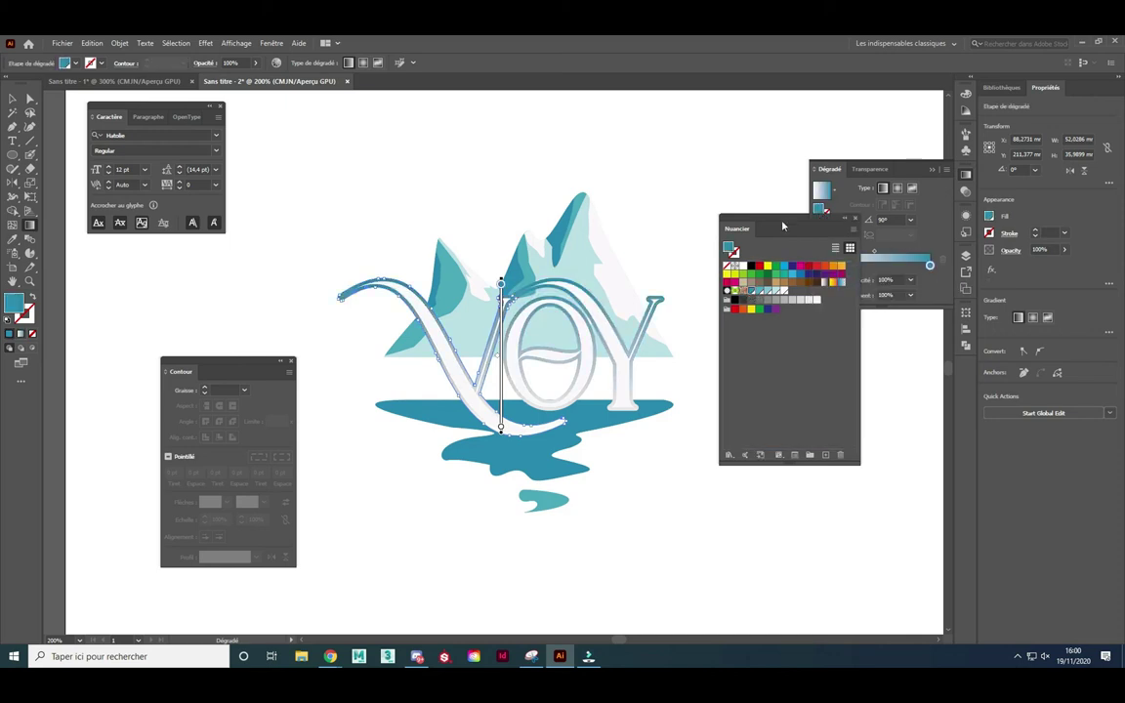
{"action": "left_click_drag", "start_coordinate": [782, 227], "coordinate": [790, 366]}
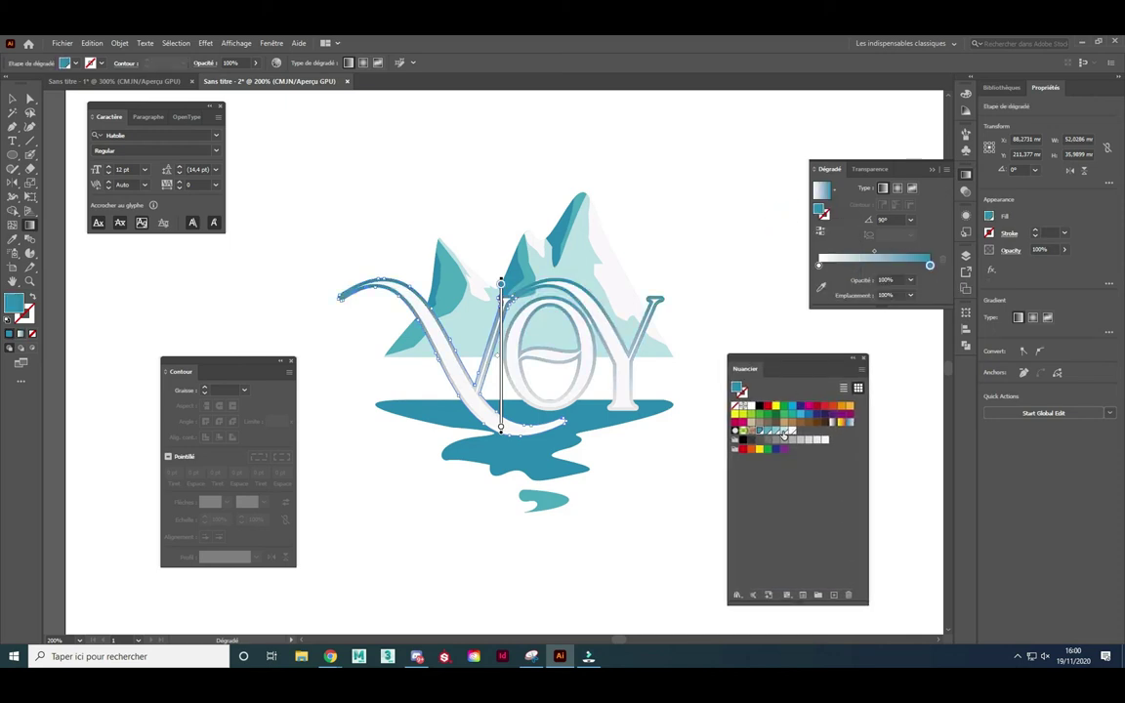
{"action": "left_click_drag", "start_coordinate": [784, 436], "coordinate": [889, 262]}
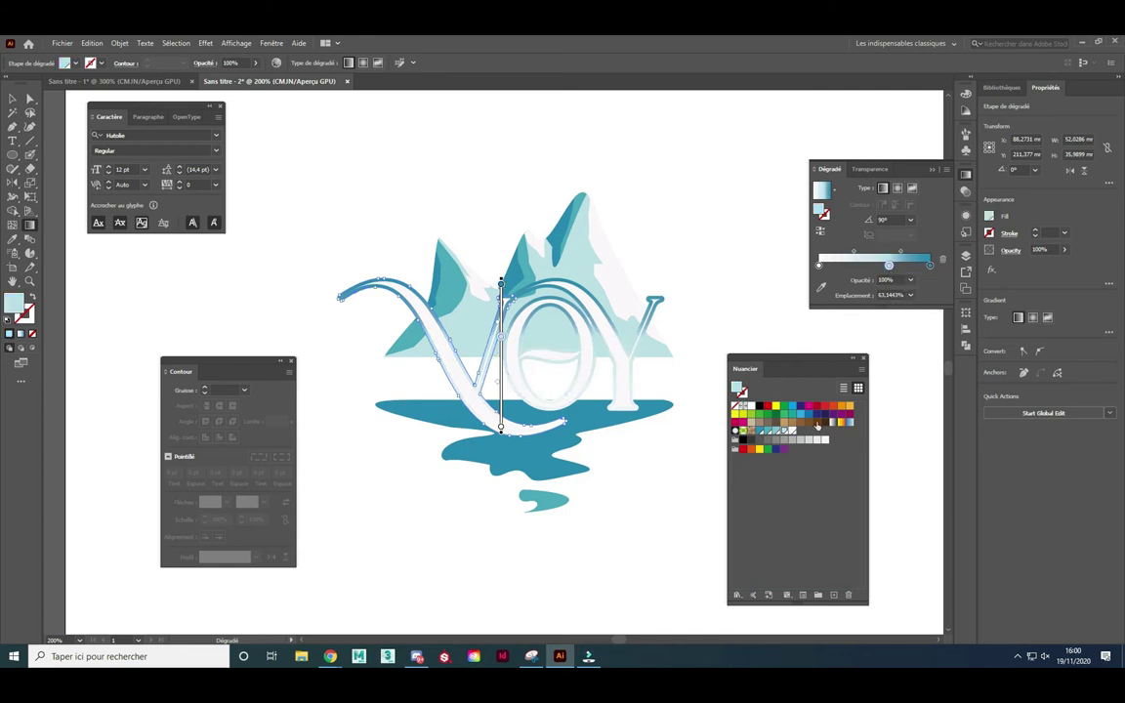
{"action": "left_click_drag", "start_coordinate": [777, 442], "coordinate": [820, 268]}
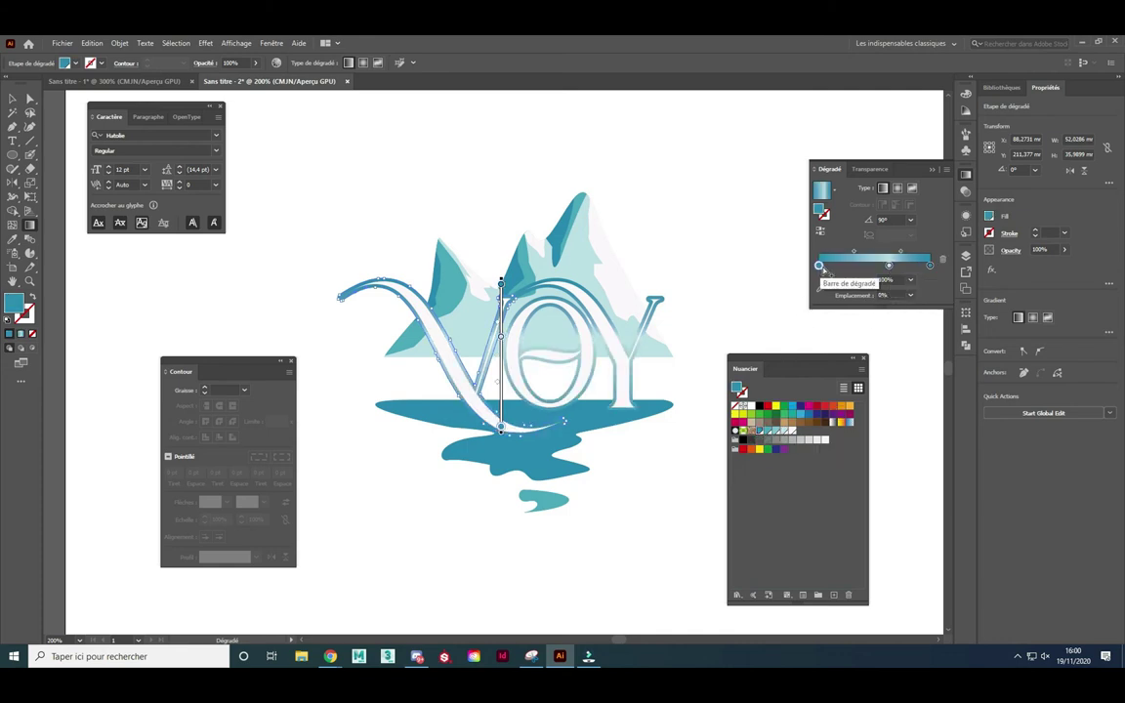
{"action": "left_click", "coordinate": [865, 266]}
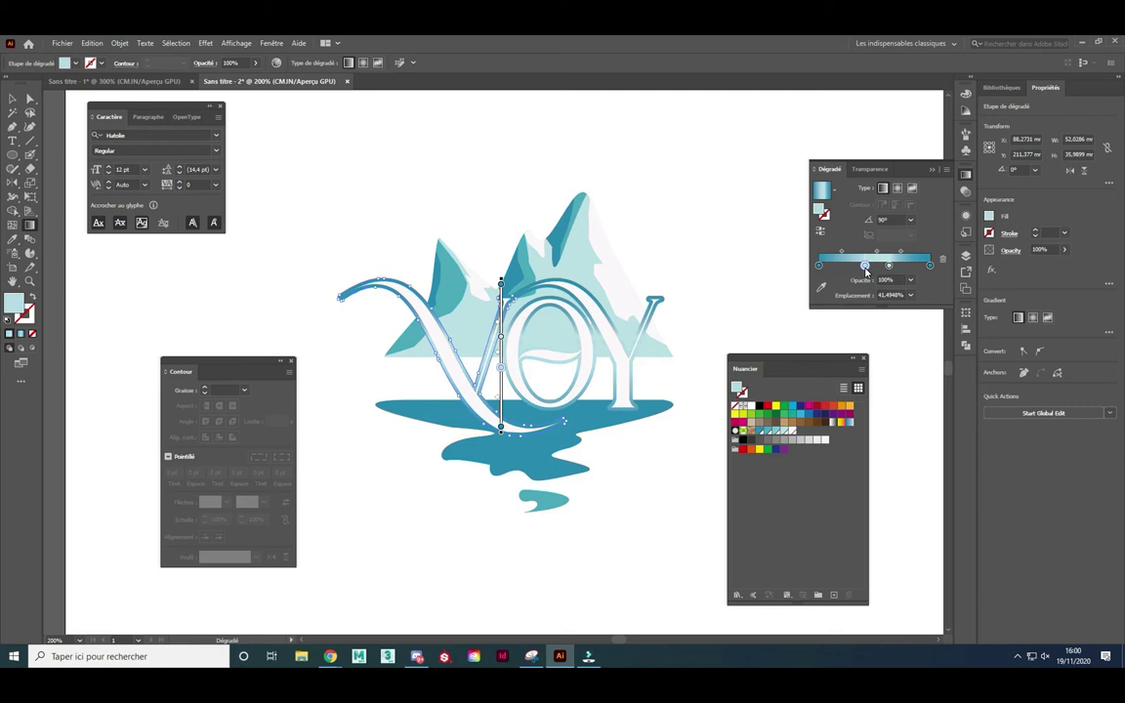
{"action": "left_click_drag", "start_coordinate": [865, 267], "coordinate": [856, 266]}
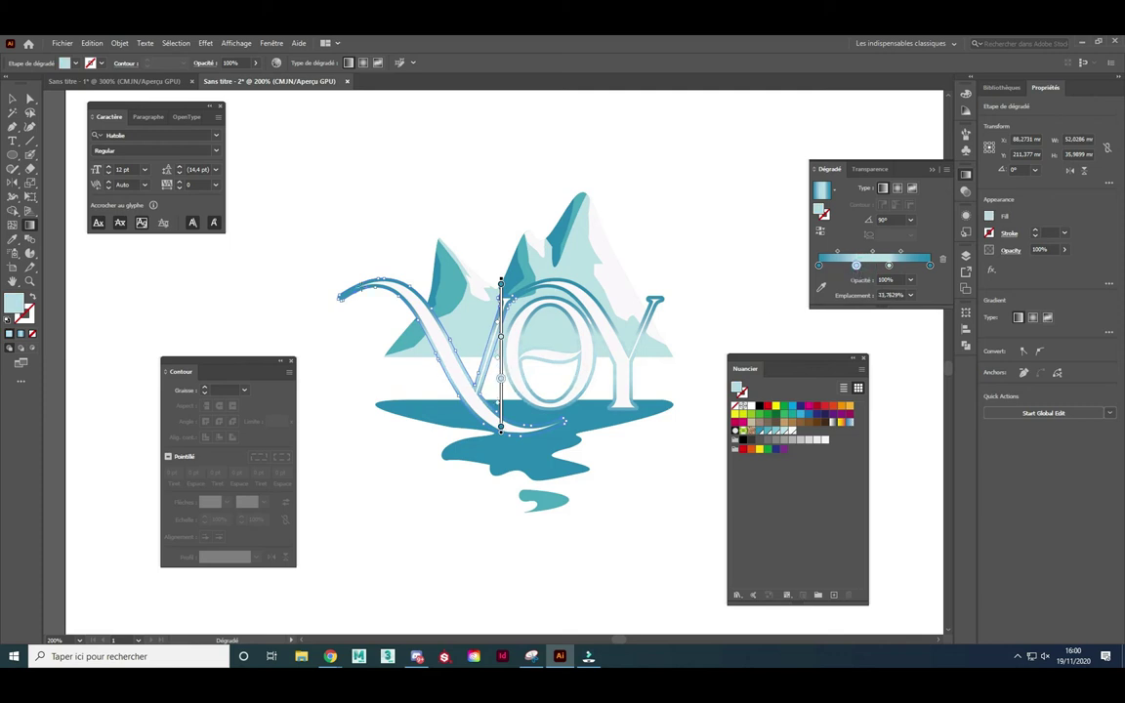
{"action": "key", "text": "v"}
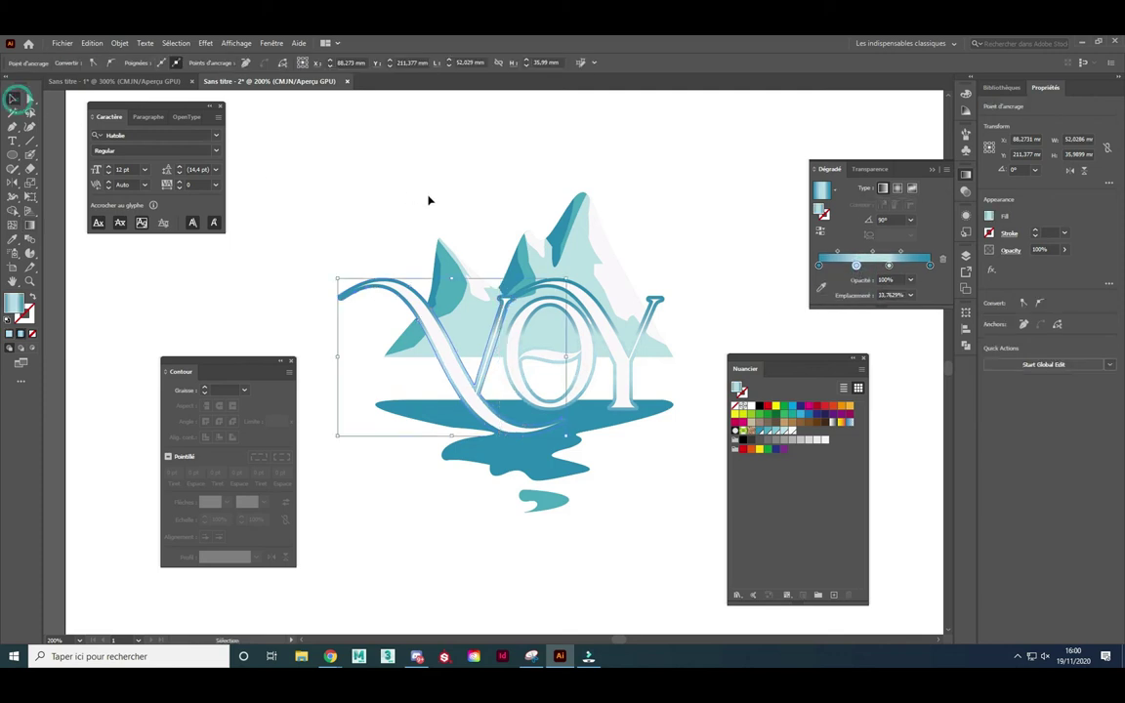
{"action": "left_click", "coordinate": [427, 188]}
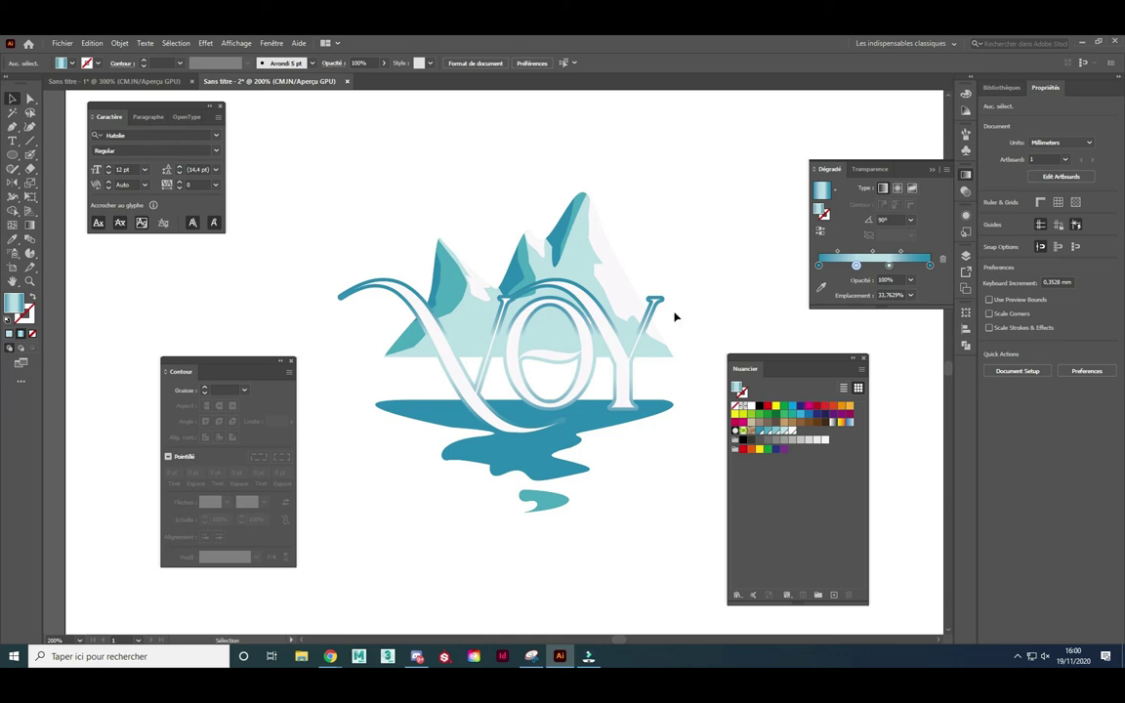
{"action": "scroll", "coordinate": [690, 306], "scroll_direction": "down", "scroll_amount": 2, "text": "alt"}
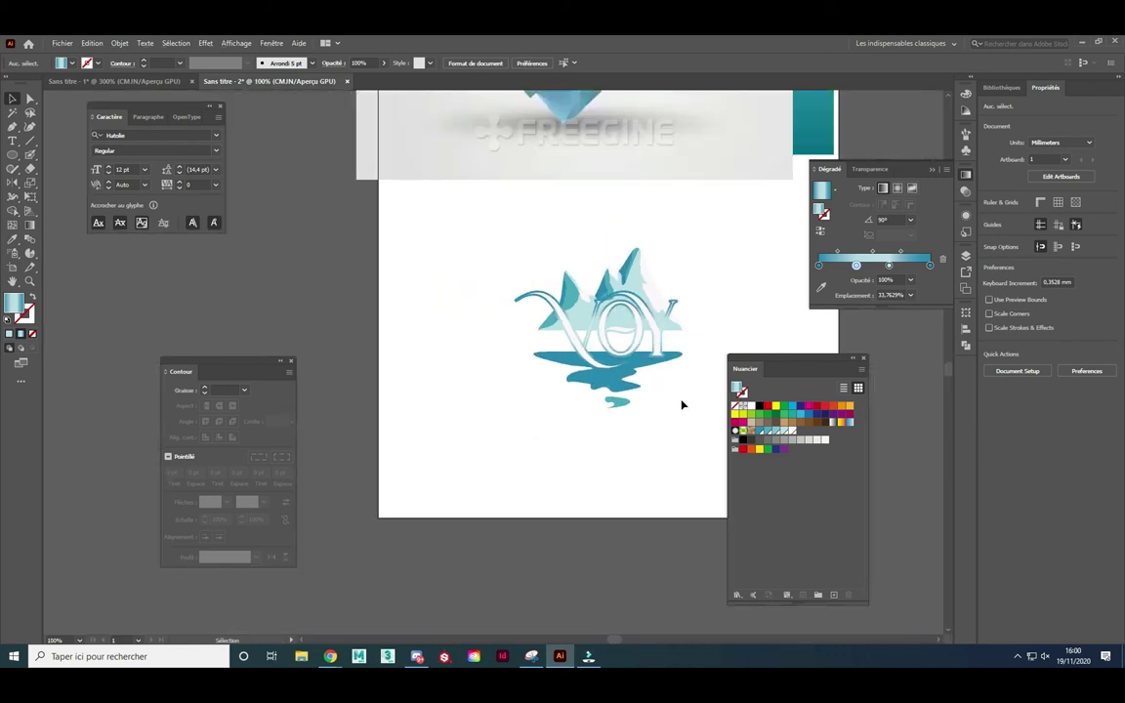
{"action": "left_click_drag", "start_coordinate": [676, 407], "coordinate": [547, 426]}
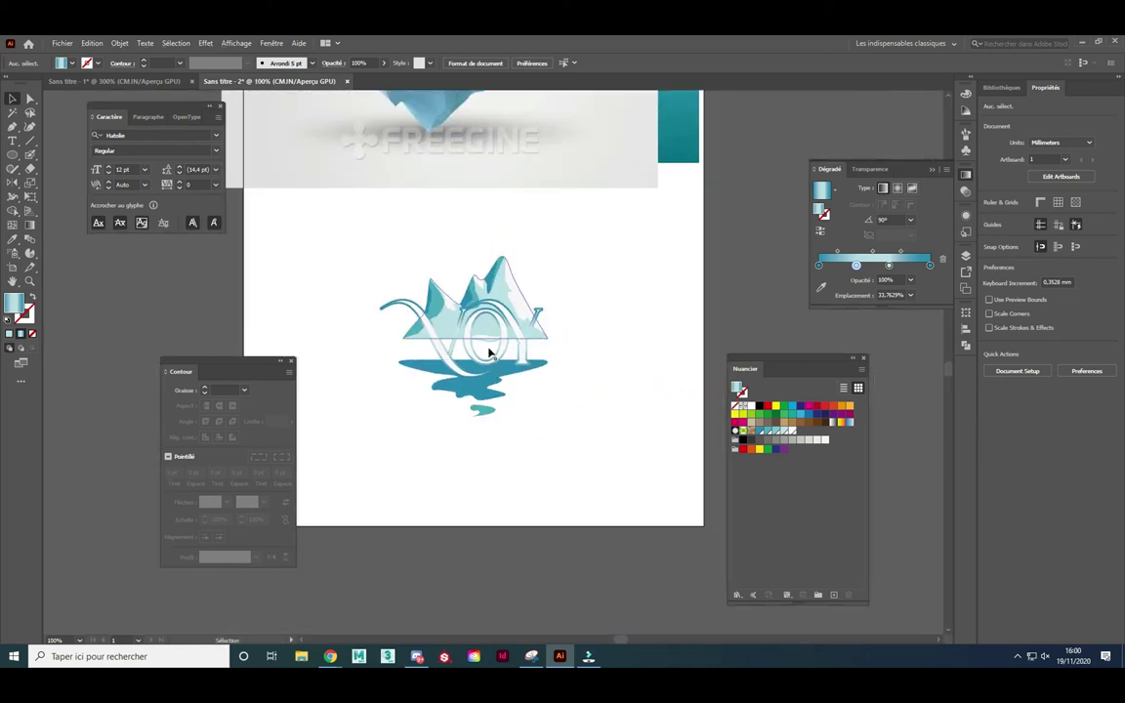
{"action": "scroll", "coordinate": [476, 371], "scroll_direction": "up", "scroll_amount": 1, "text": "alt"}
{"action": "scroll", "coordinate": [476, 369], "scroll_direction": "up", "scroll_amount": 1, "text": "alt"}
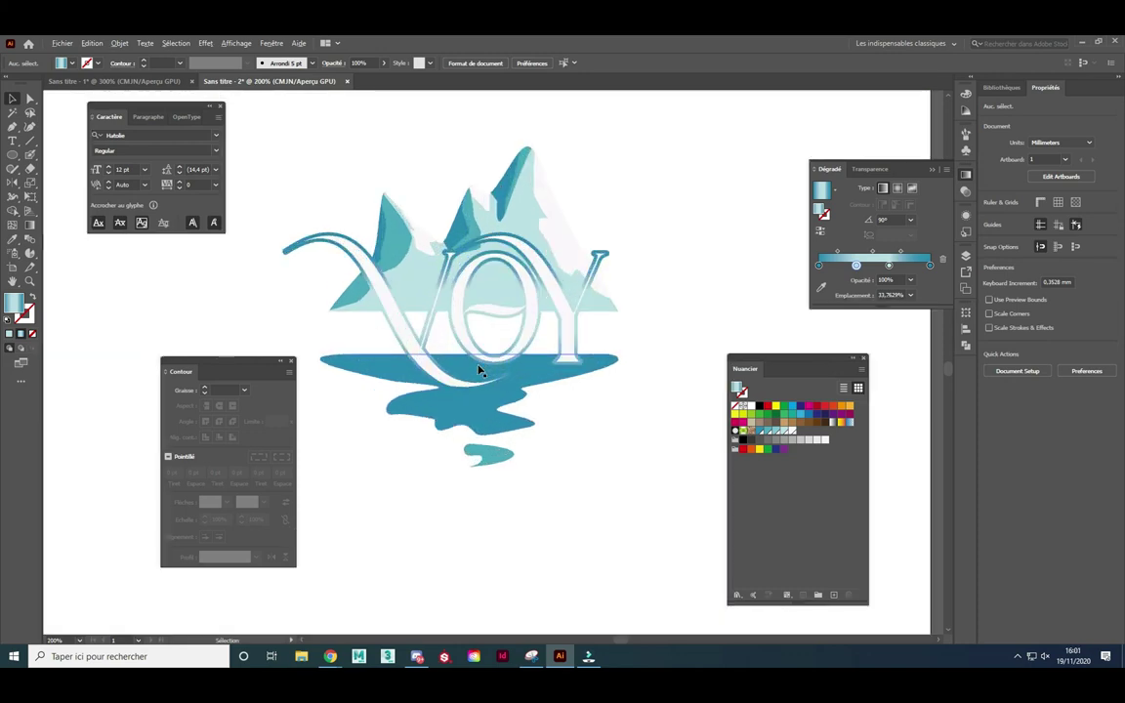
{"action": "scroll", "coordinate": [591, 429], "scroll_direction": "down", "scroll_amount": 1, "text": "alt"}
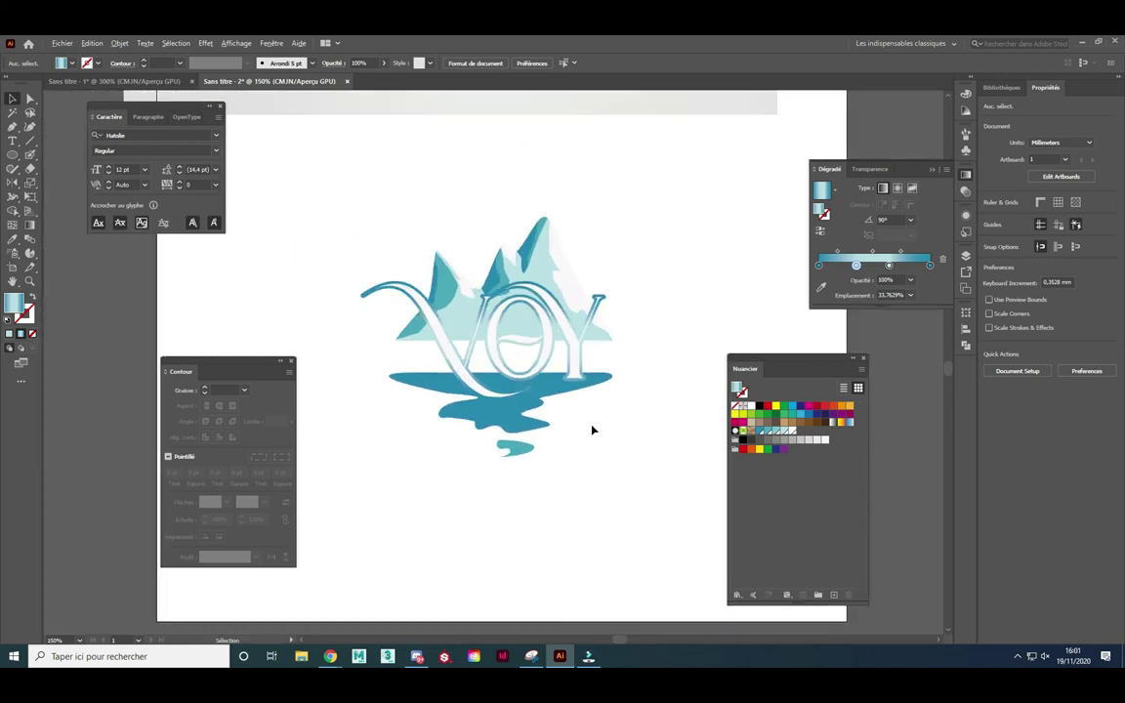
{"action": "scroll", "coordinate": [592, 429], "scroll_direction": "down", "scroll_amount": 1, "text": "alt"}
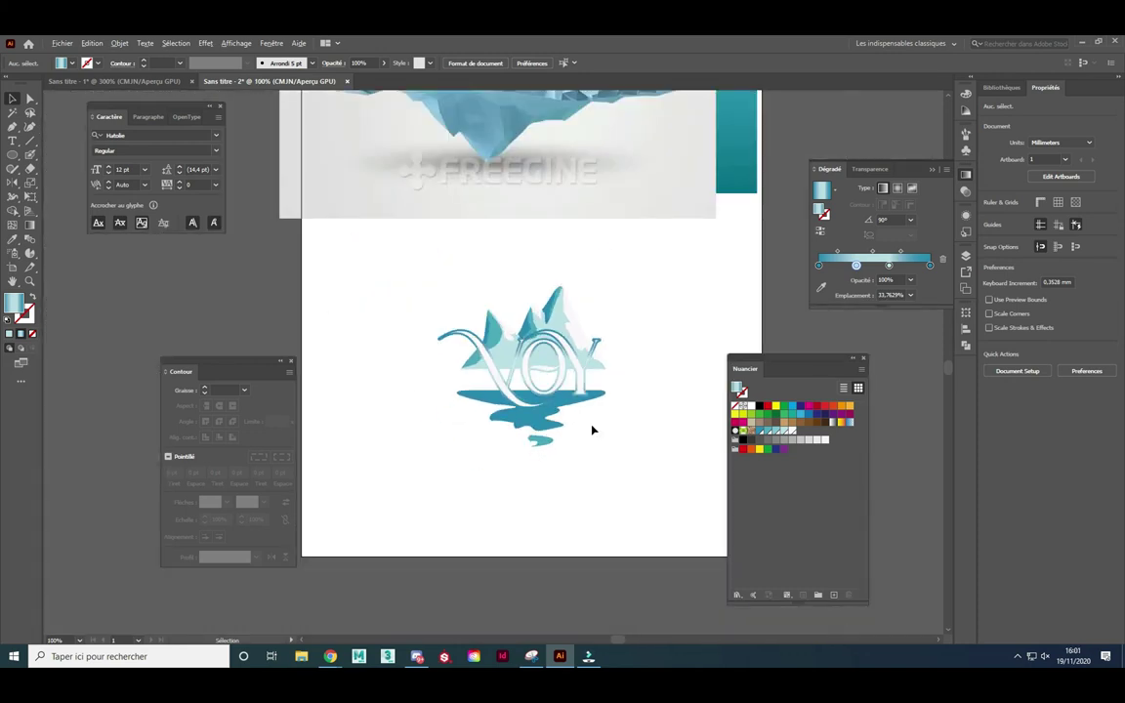
{"action": "scroll", "coordinate": [592, 430], "scroll_direction": "up", "scroll_amount": 1, "text": "alt"}
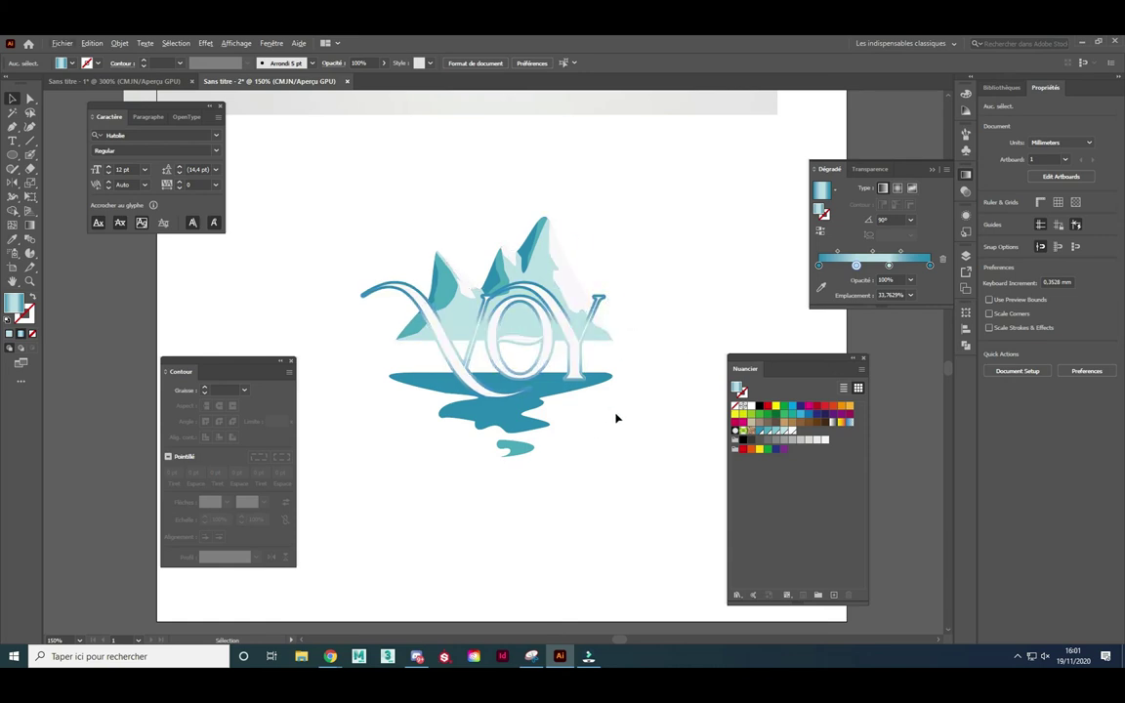
{"action": "scroll", "coordinate": [619, 418], "scroll_direction": "down", "scroll_amount": 1, "text": "alt"}
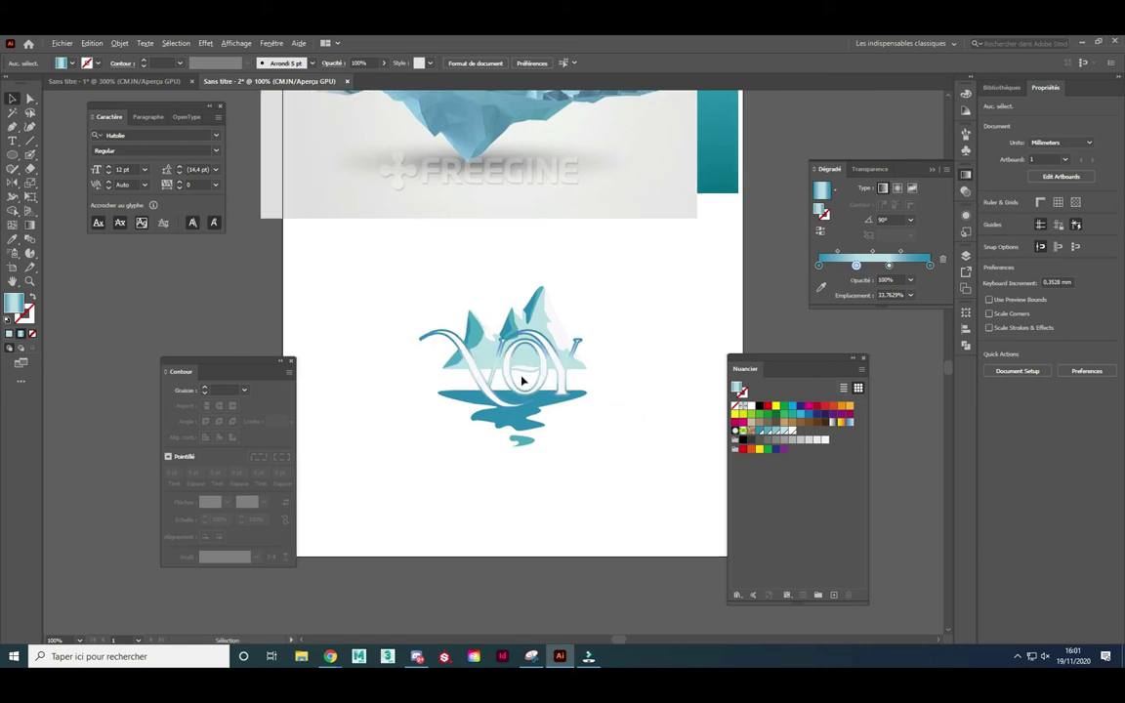
{"action": "scroll", "coordinate": [520, 377], "scroll_direction": "up", "scroll_amount": 3, "text": "alt"}
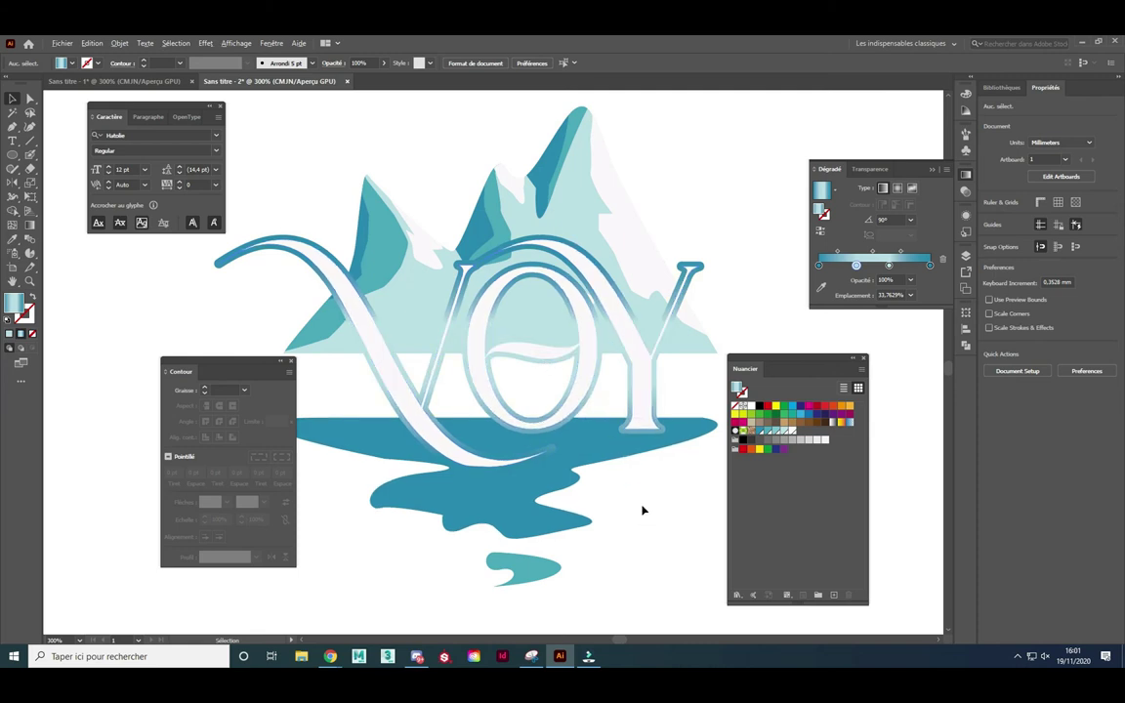
{"action": "scroll", "coordinate": [642, 510], "scroll_direction": "down", "scroll_amount": 2, "text": "alt"}
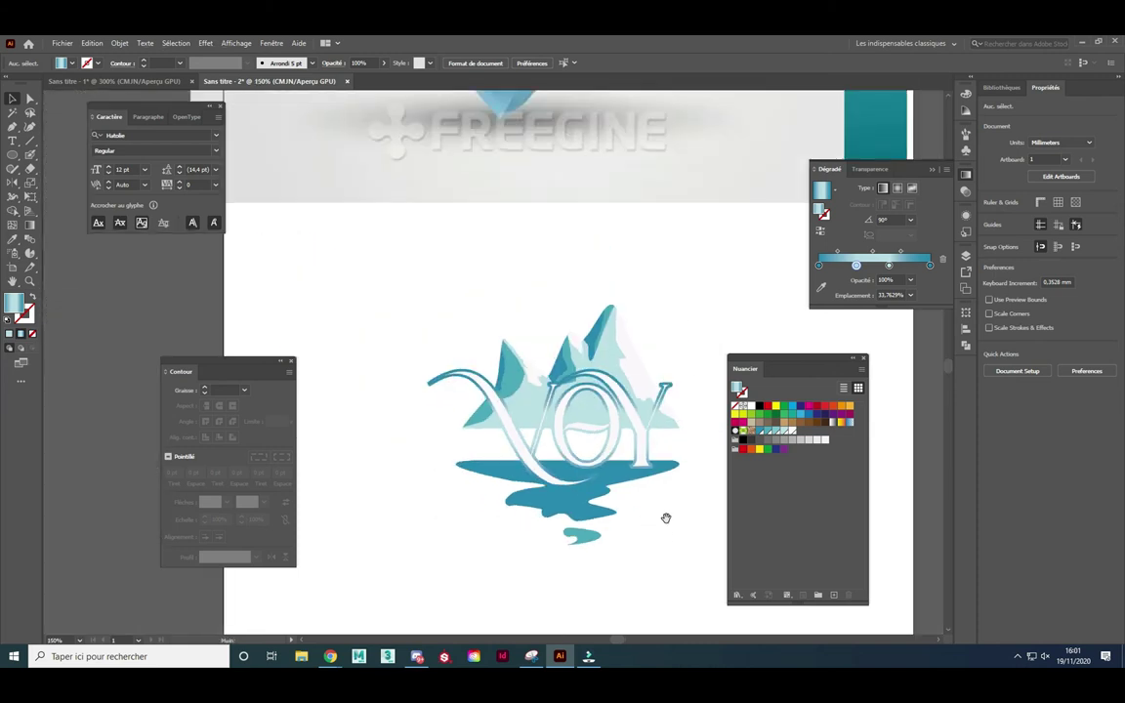
{"action": "left_click_drag", "start_coordinate": [666, 518], "coordinate": [607, 493]}
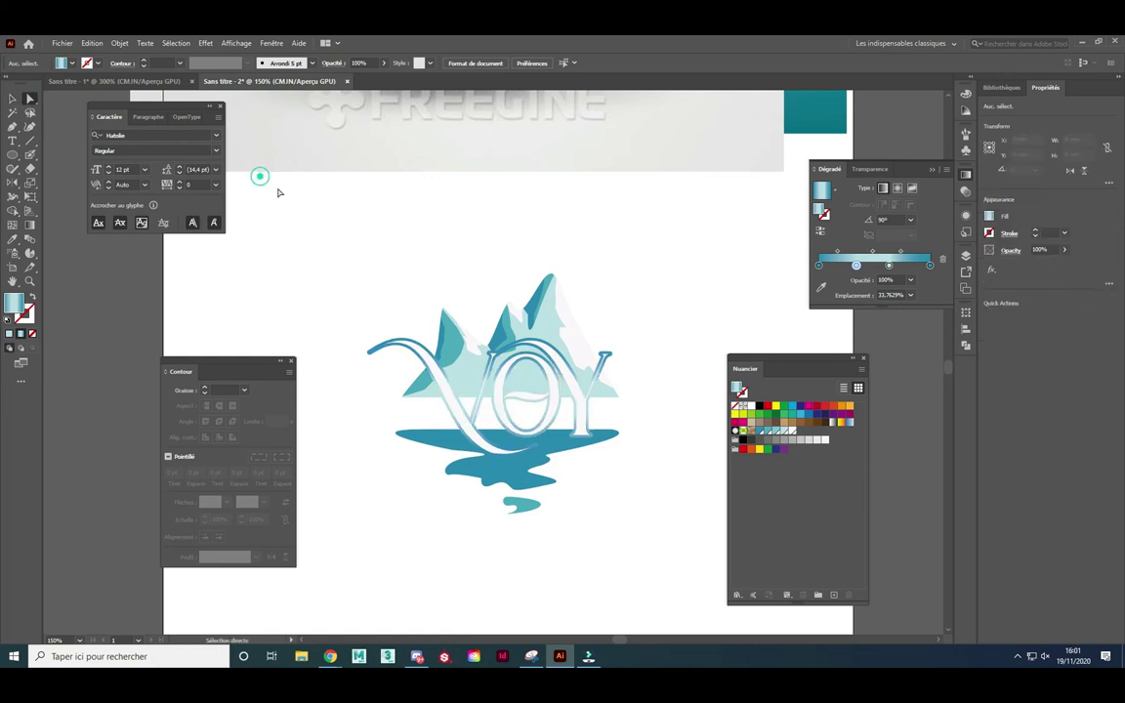
- Try orange, red-orange, crimson, green and yellow fills on the VOY lettering
{"action": "left_click", "coordinate": [418, 381]}
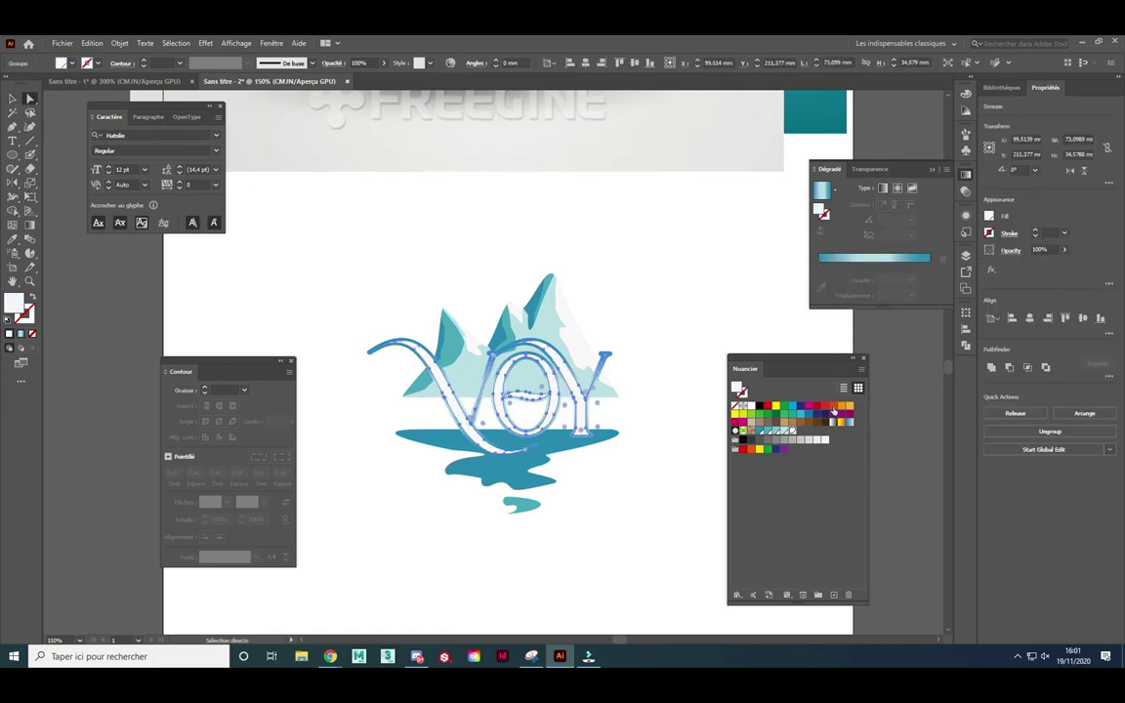
{"action": "left_click", "coordinate": [849, 408]}
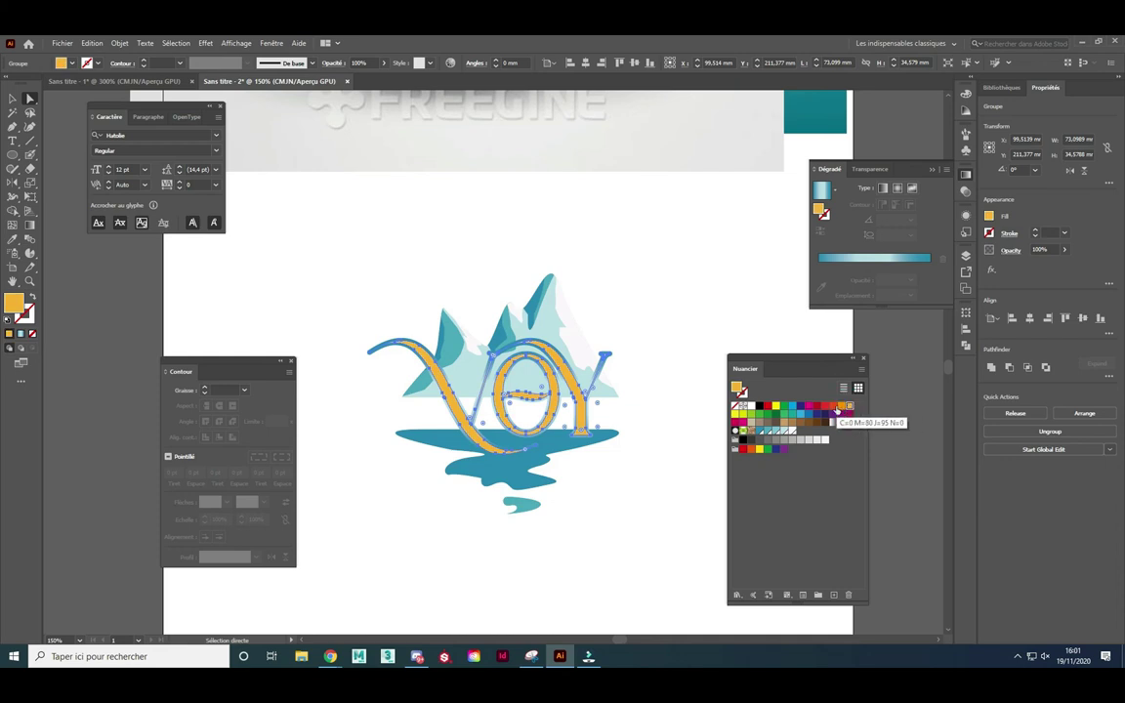
{"action": "left_click", "coordinate": [834, 409]}
{"action": "left_click", "coordinate": [819, 407]}
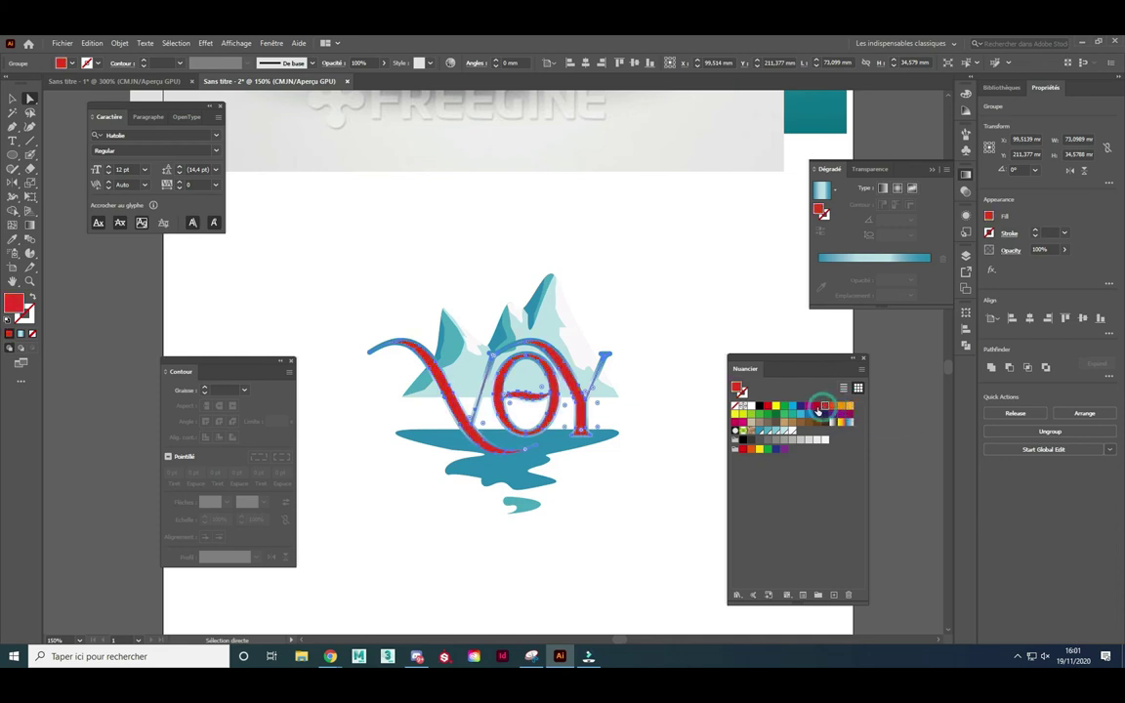
{"action": "left_click", "coordinate": [631, 459]}
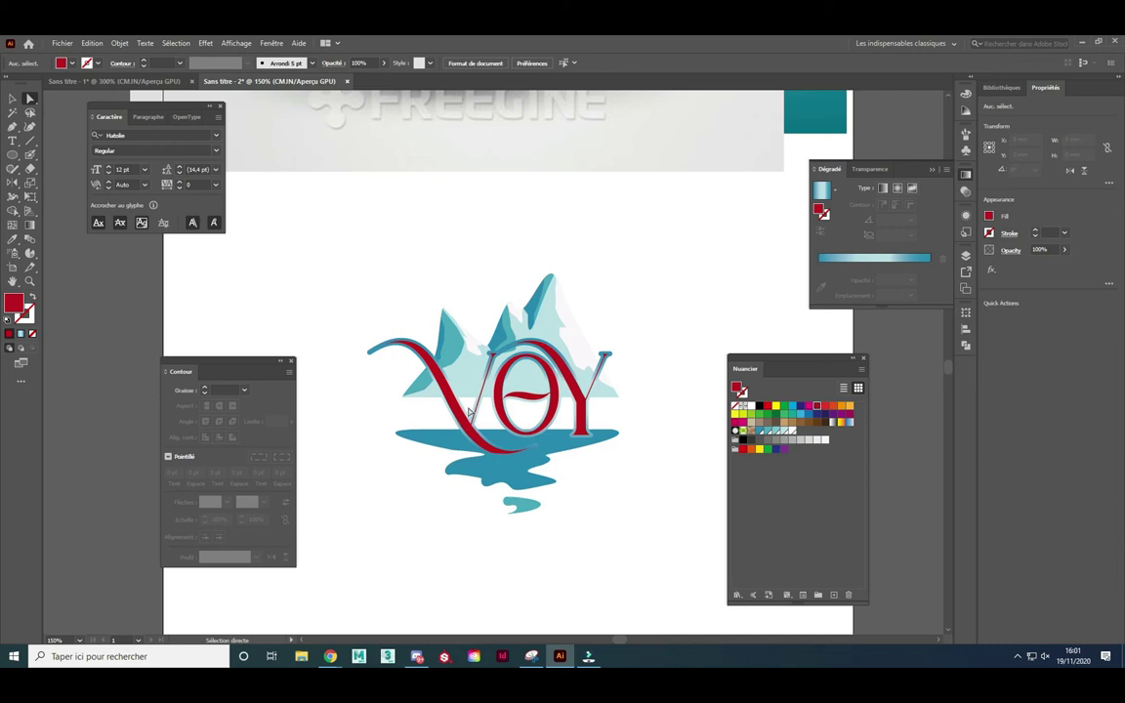
{"action": "left_click", "coordinate": [418, 375]}
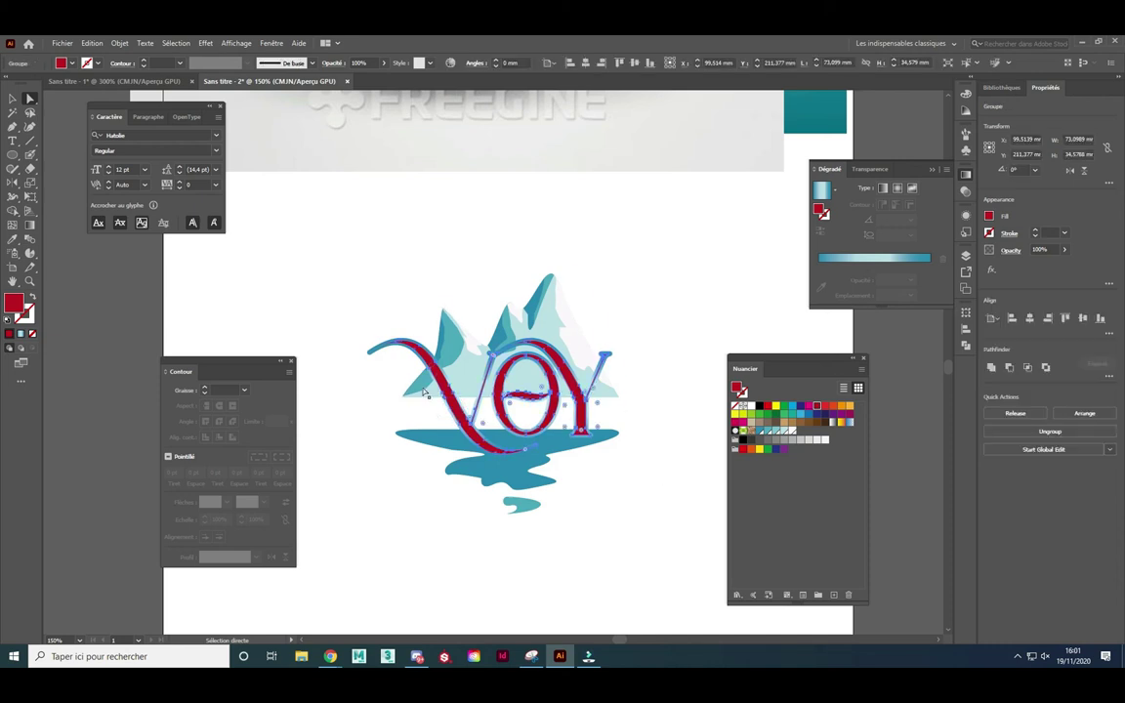
{"action": "left_click", "coordinate": [786, 416]}
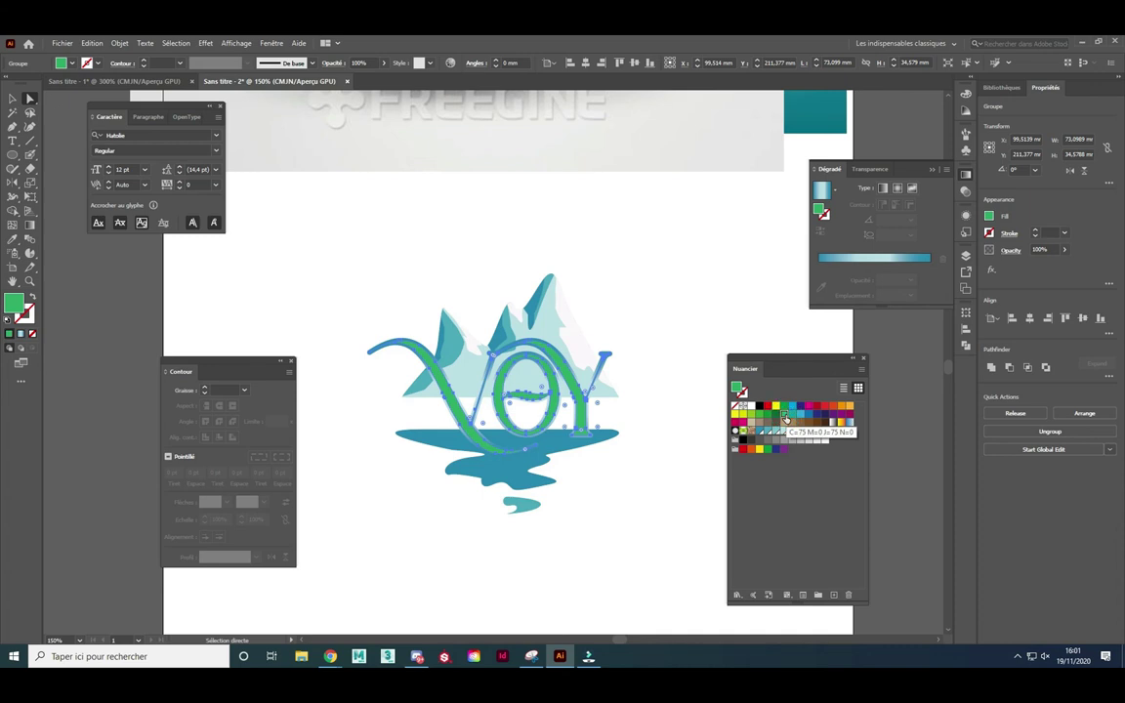
{"action": "left_click", "coordinate": [776, 406]}
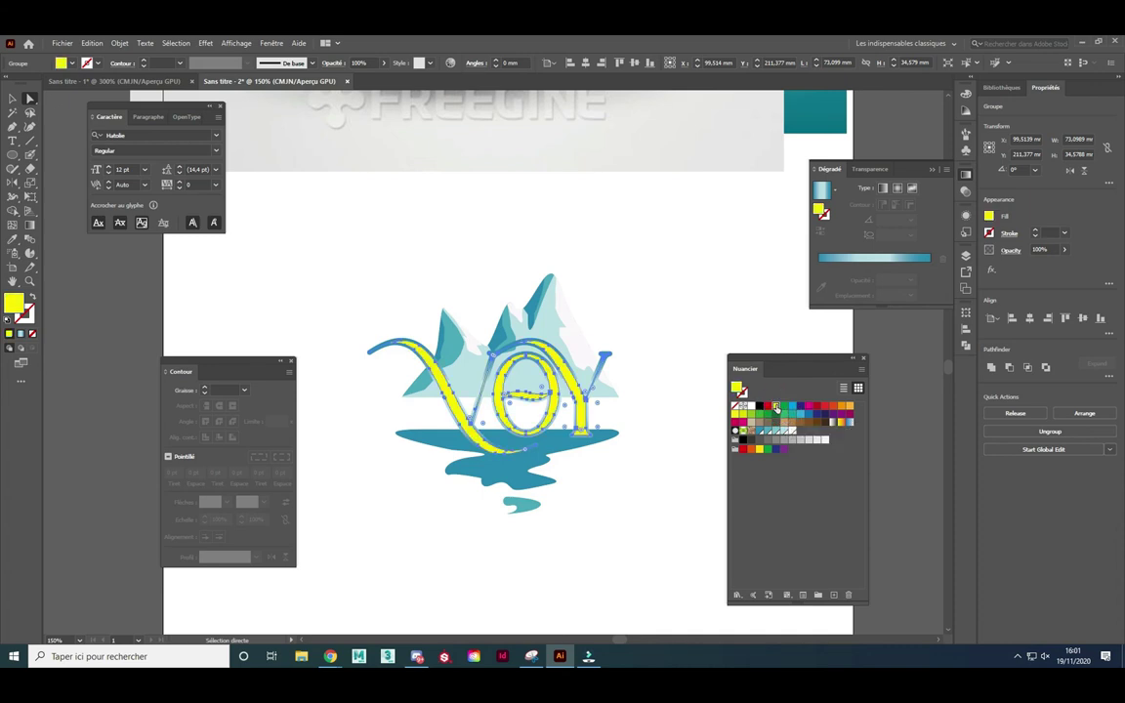
- Try a pale cyan fill (00FFEC, then 20EFE0) from the Color Picker
{"action": "double_click", "coordinate": [820, 211]}
{"action": "left_click_drag", "start_coordinate": [567, 241], "coordinate": [787, 238]}
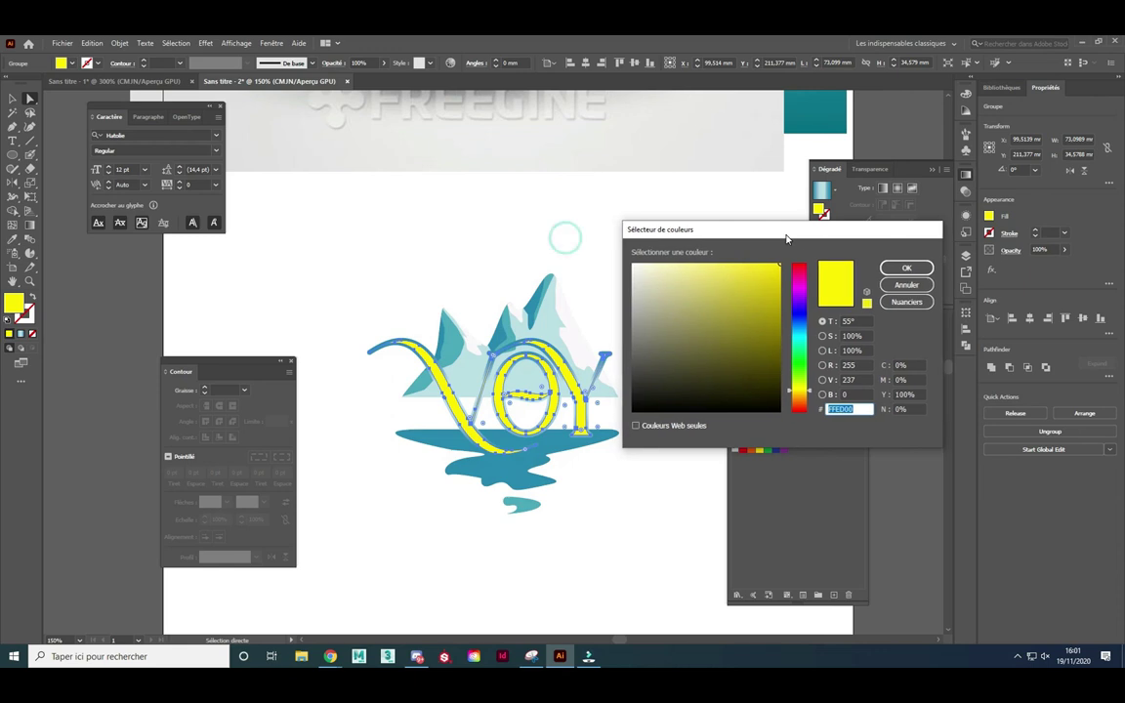
{"action": "type", "text": "00FFEC"}
{"action": "left_click_drag", "start_coordinate": [731, 311], "coordinate": [762, 272]}
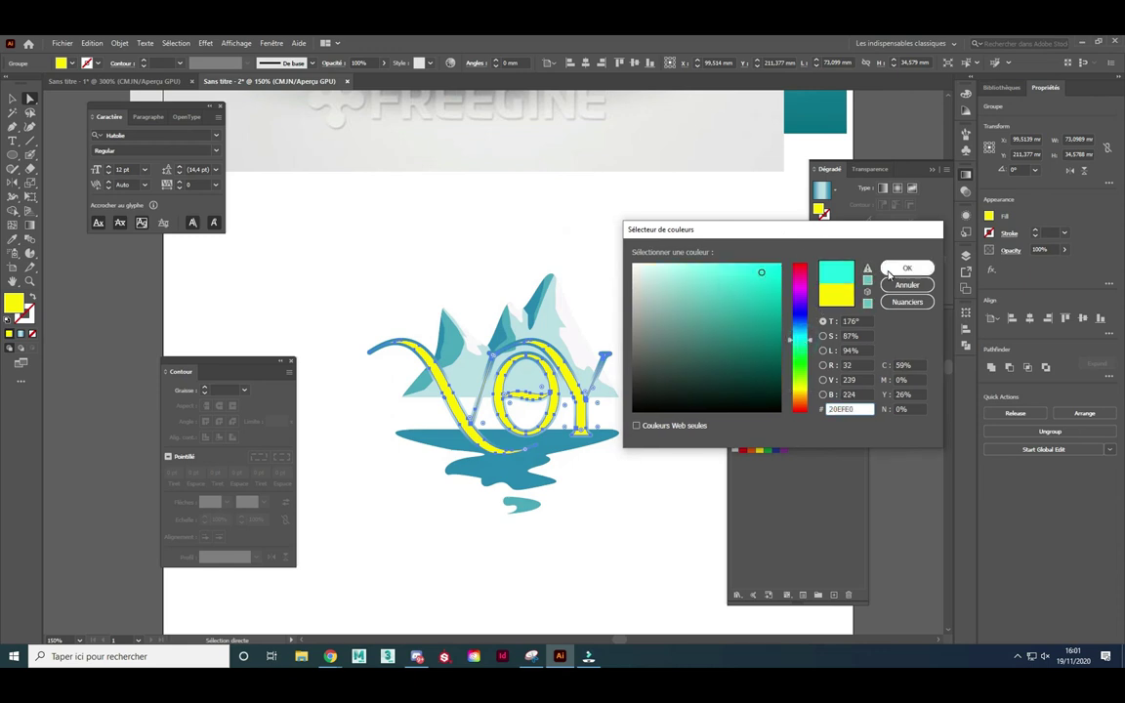
{"action": "left_click", "coordinate": [907, 268]}
{"action": "left_click", "coordinate": [651, 359]}
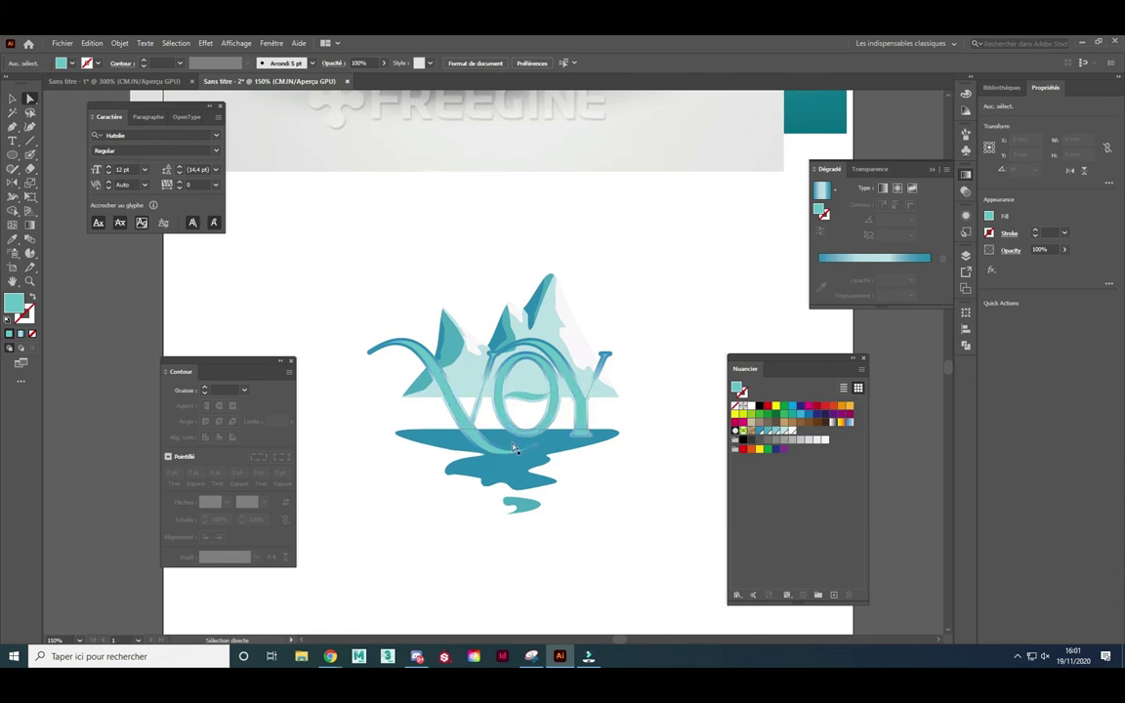
- Undo the trial fills to restore white lettering and show the layers list
{"action": "key", "text": "ctrl+z"}
{"action": "key", "text": "ctrl+z"}
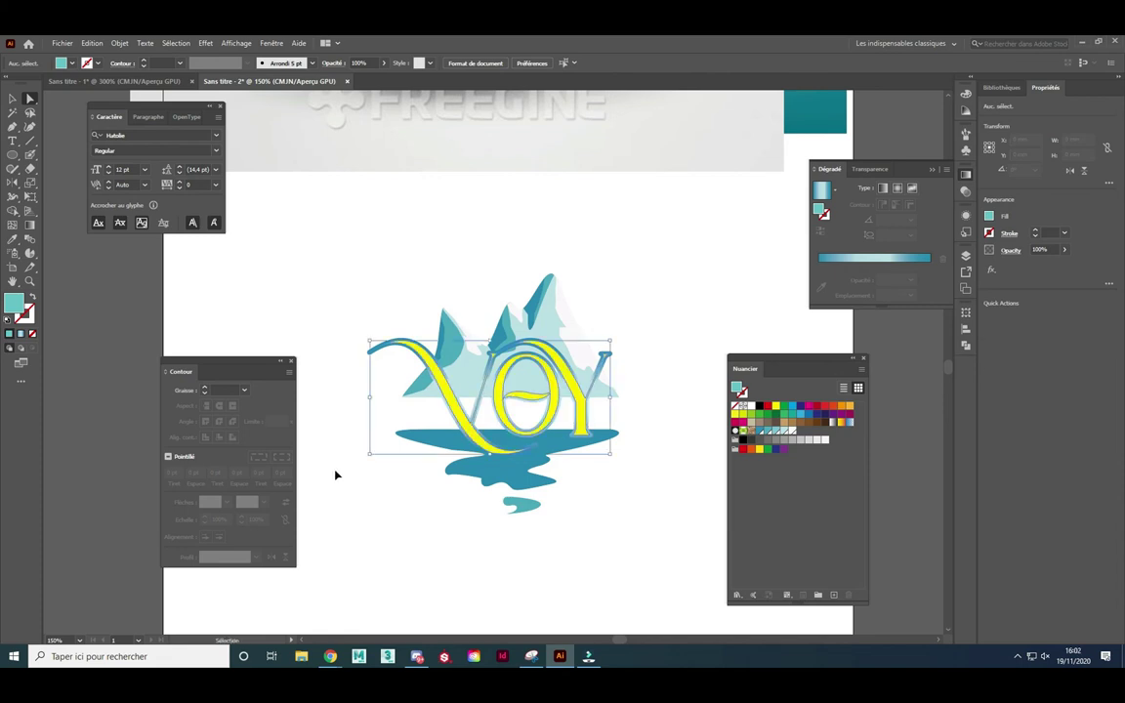
{"action": "key", "text": "ctrl+z"}
{"action": "key", "text": "ctrl+z"}
{"action": "key", "text": "ctrl+z"}
{"action": "key", "text": "ctrl+z"}
{"action": "key", "text": "ctrl+z"}
{"action": "key", "text": "ctrl+z"}
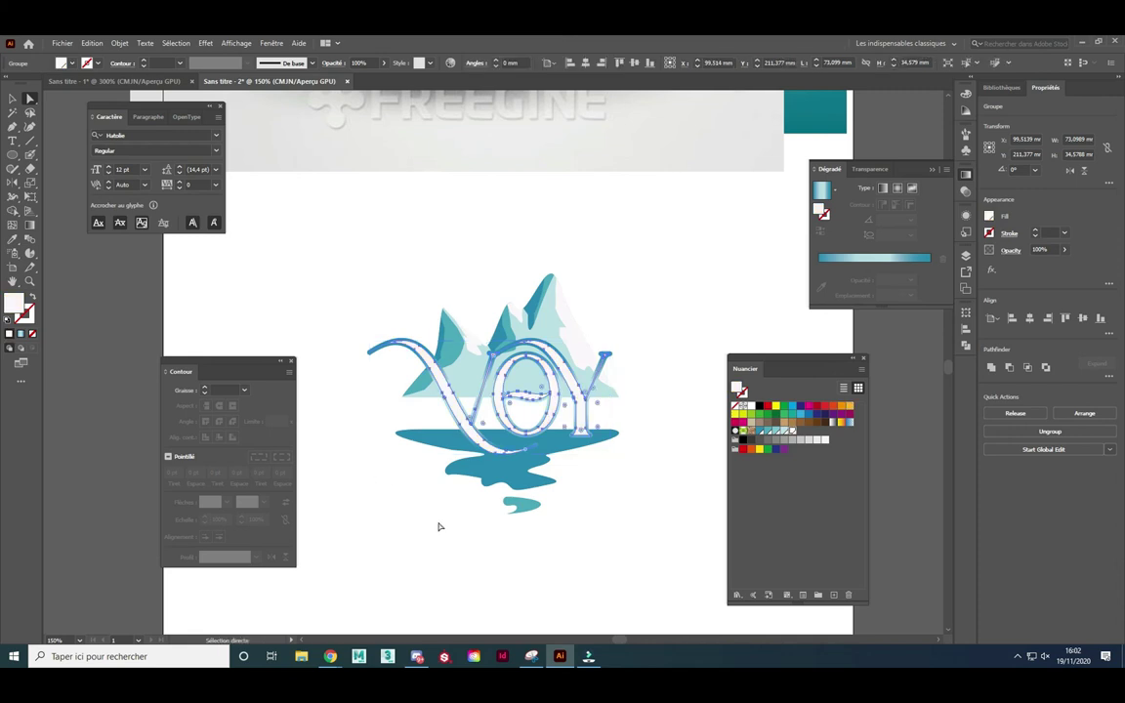
{"action": "left_click", "coordinate": [436, 521]}
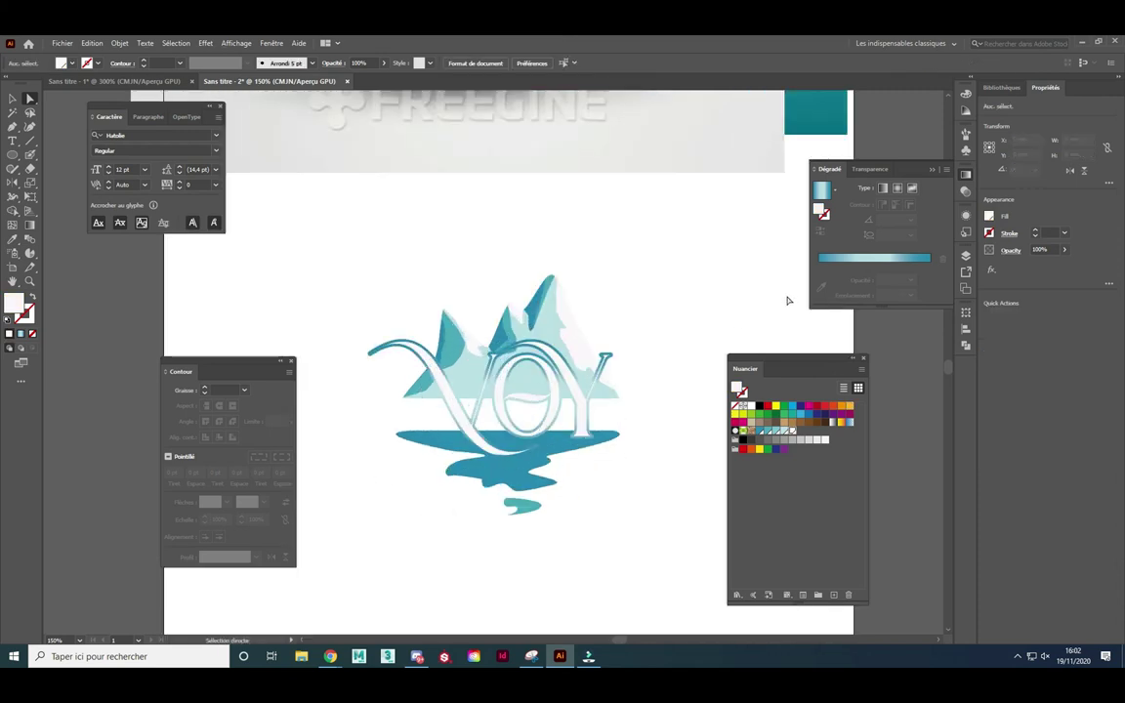
{"action": "left_click", "coordinate": [965, 255]}
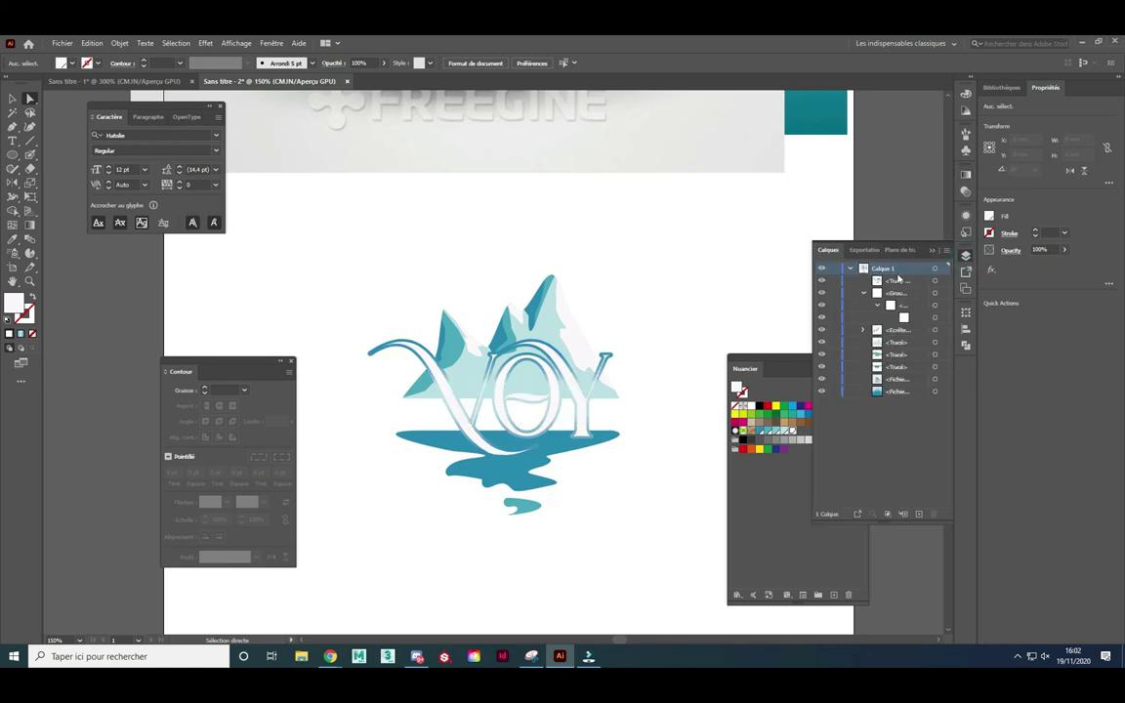
- Duplicate and nudge the VOY lettering, fill the copy teal, and move it into the other group
{"action": "left_click", "coordinate": [821, 281]}
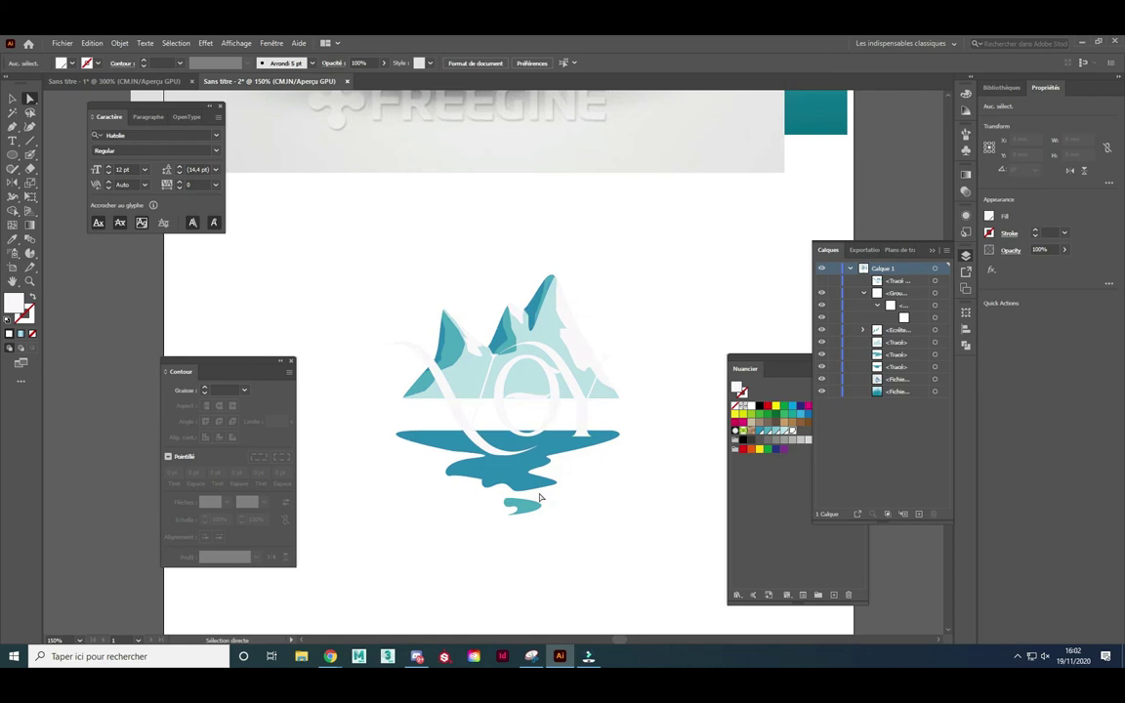
{"action": "left_click", "coordinate": [468, 427]}
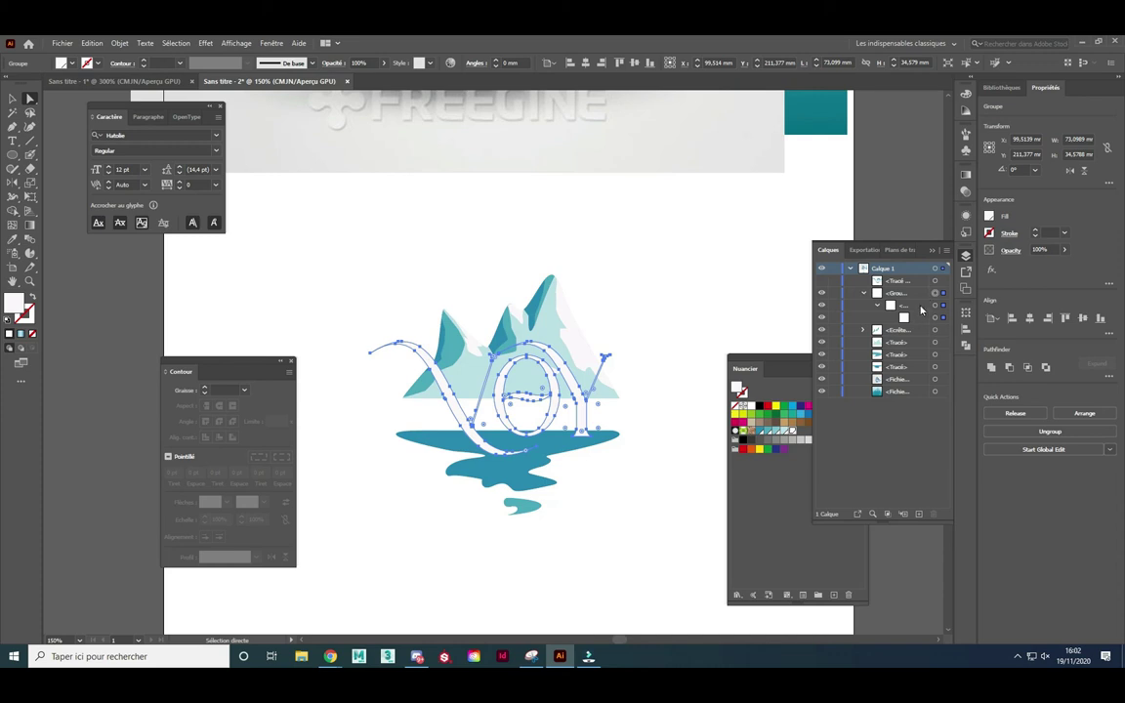
{"action": "left_click_drag", "start_coordinate": [921, 298], "coordinate": [920, 515]}
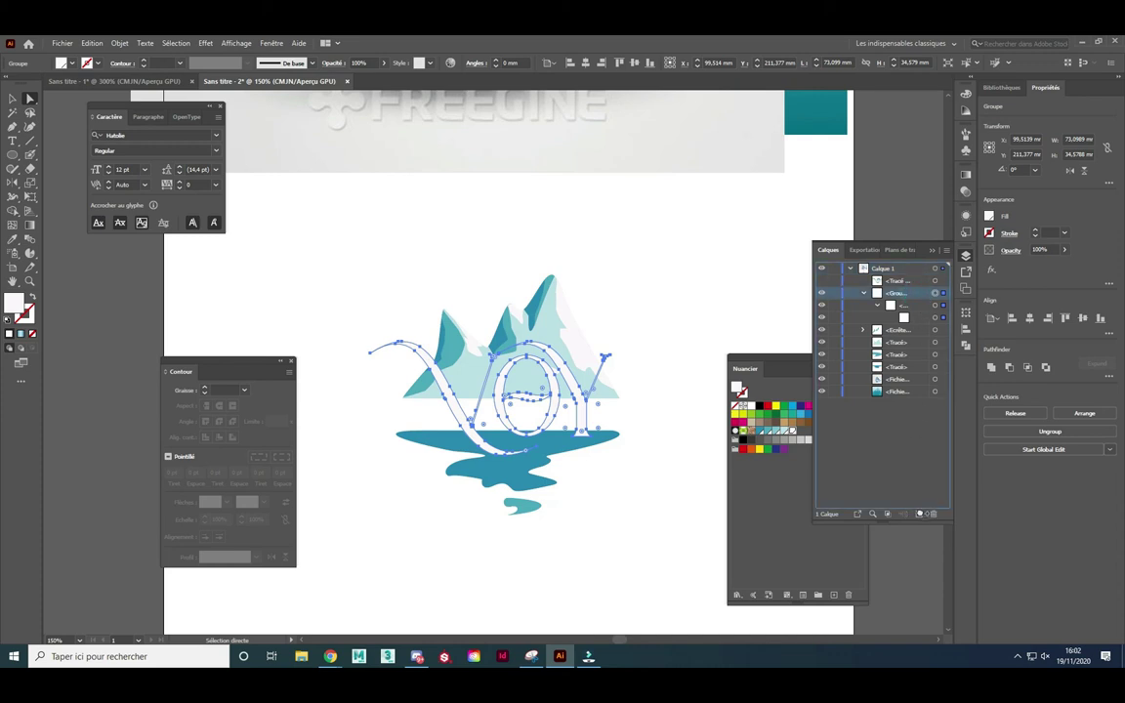
{"action": "key", "text": "Down"}
{"action": "key", "text": "Down"}
{"action": "key", "text": "Left"}
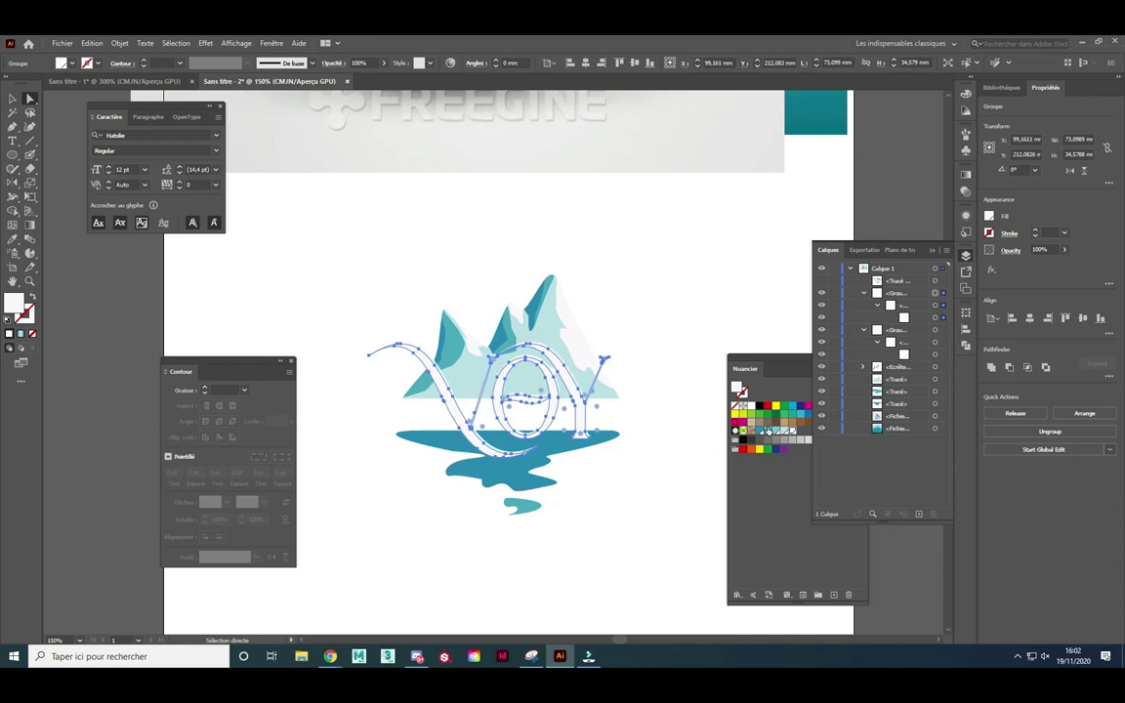
{"action": "left_click", "coordinate": [767, 431]}
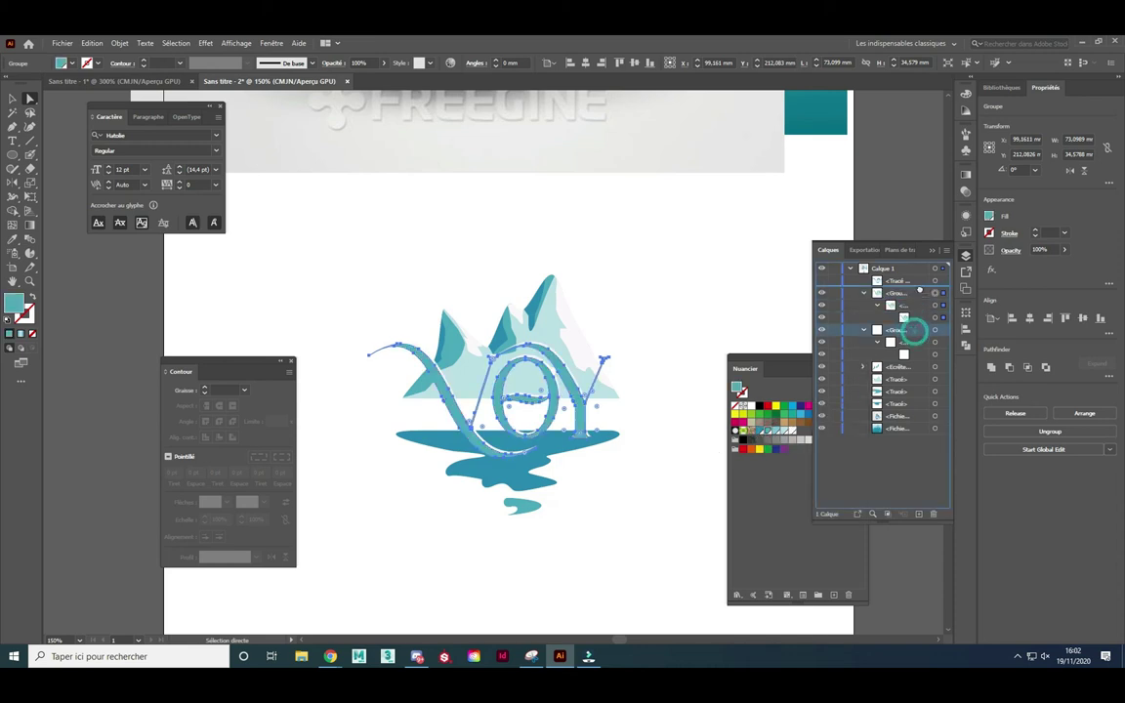
{"action": "left_click_drag", "start_coordinate": [906, 319], "coordinate": [912, 342]}
{"action": "left_click", "coordinate": [684, 357]}
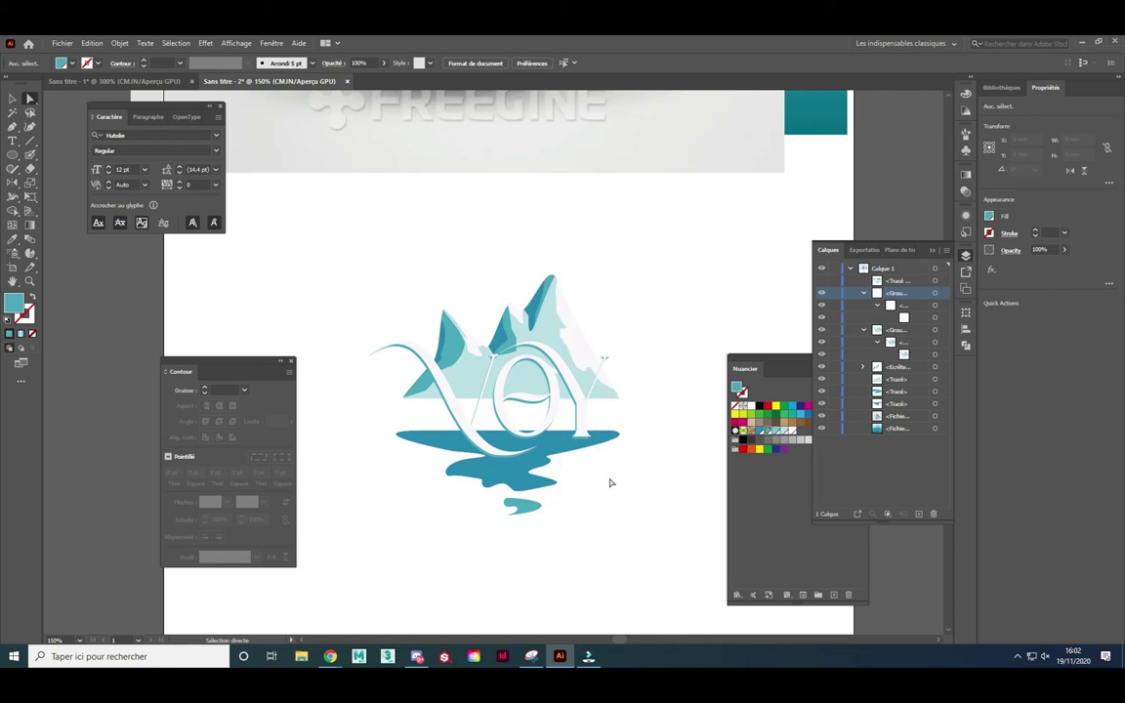
- Draw a circle around the iceberg artwork
{"action": "left_click", "coordinate": [12, 155]}
{"action": "left_click_drag", "start_coordinate": [402, 282], "coordinate": [621, 508]}
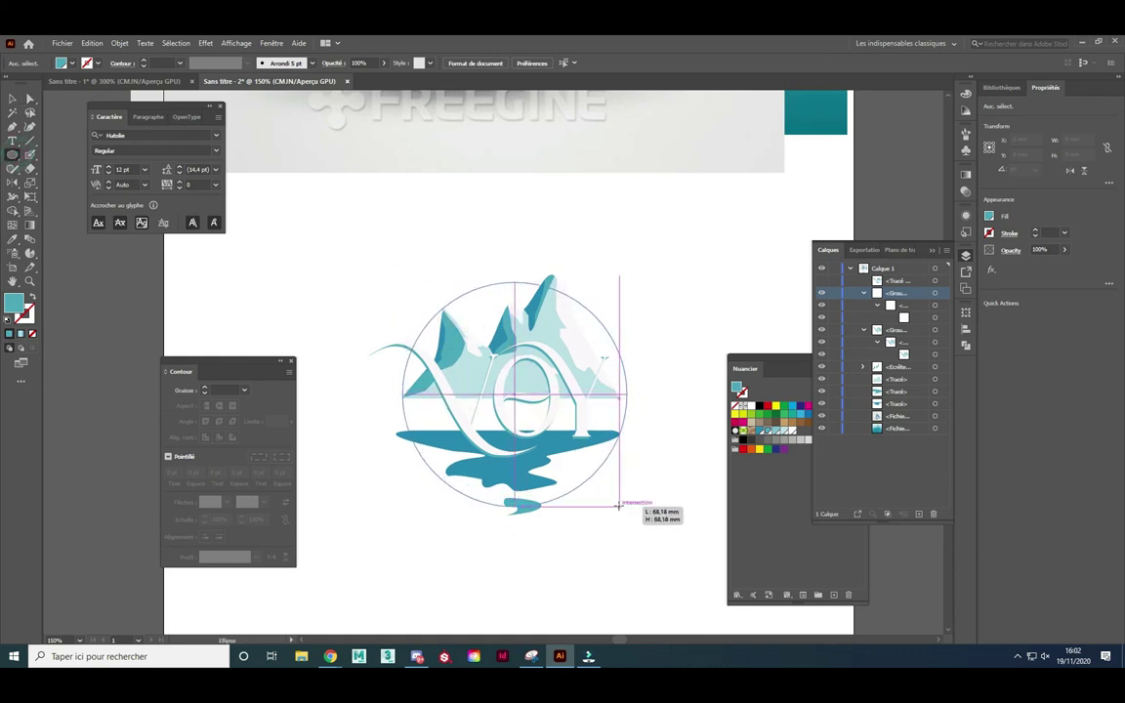
{"action": "left_click_drag", "start_coordinate": [621, 508], "coordinate": [627, 506]}
{"action": "left_click", "coordinate": [12, 98]}
{"action": "left_click_drag", "start_coordinate": [470, 392], "coordinate": [482, 403]}
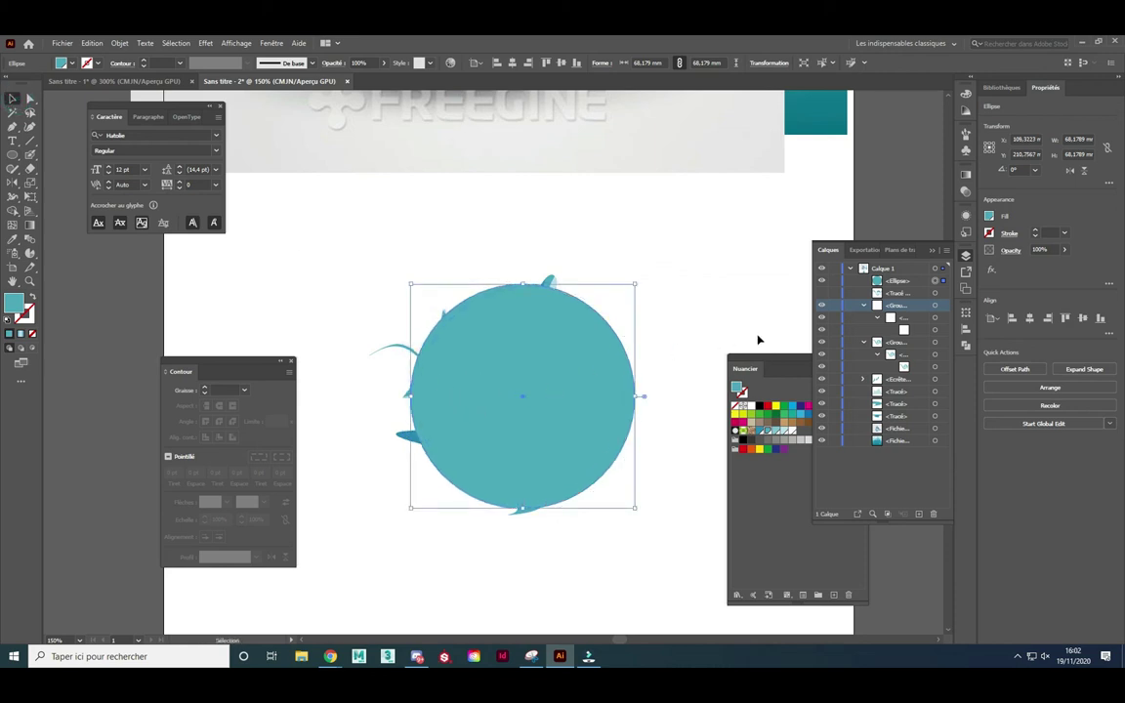
- Give the circle a 5 pt teal stroke, scale it to about 57.6 mm, and place it behind the mountains
{"action": "left_click", "coordinate": [935, 282]}
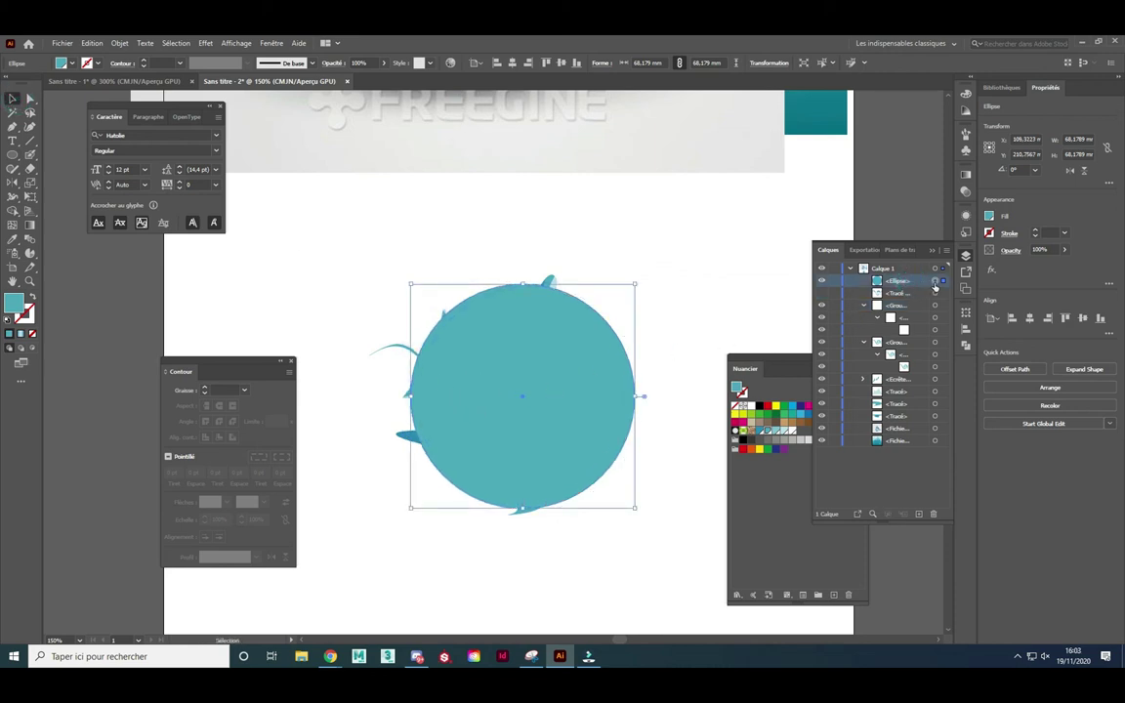
{"action": "left_click", "coordinate": [32, 298]}
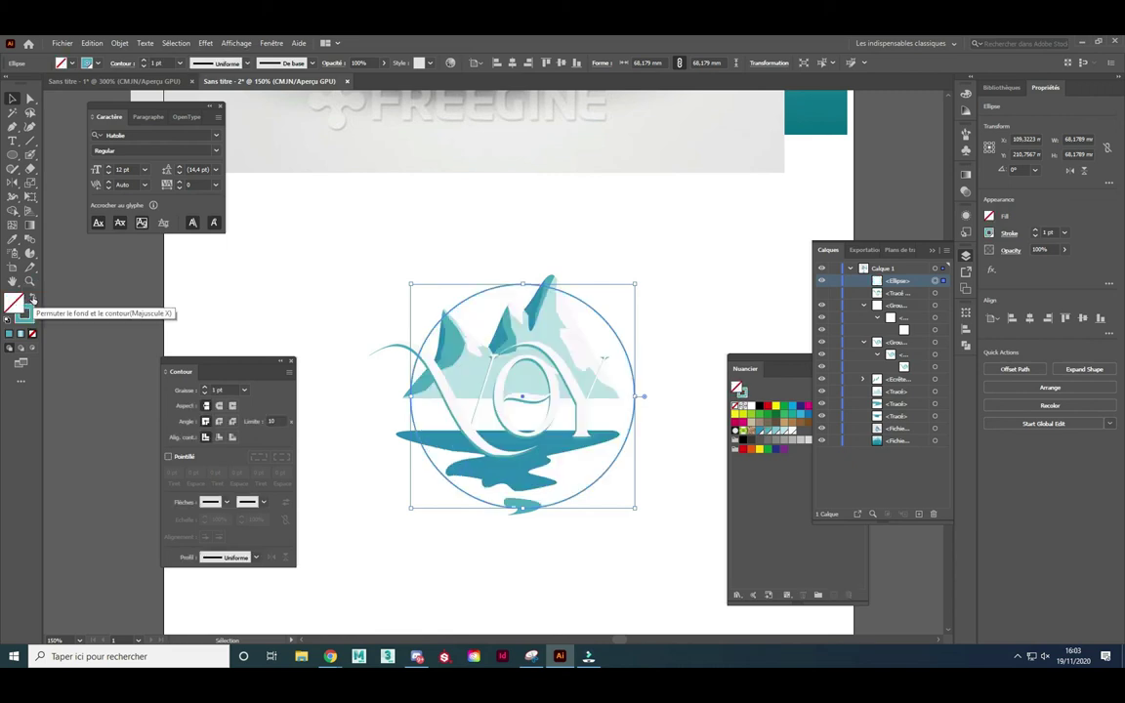
{"action": "left_click", "coordinate": [144, 61]}
{"action": "left_click", "coordinate": [143, 61]}
{"action": "left_click", "coordinate": [144, 60]}
{"action": "left_click", "coordinate": [370, 257]}
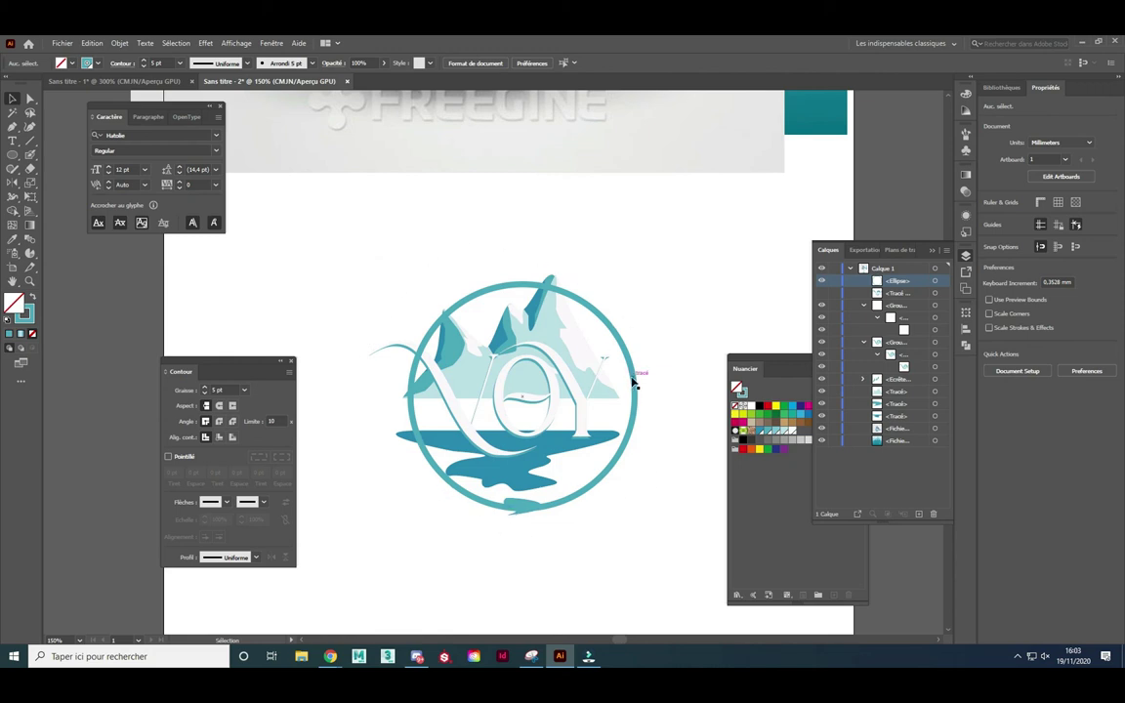
{"action": "left_click", "coordinate": [611, 471]}
{"action": "left_click_drag", "start_coordinate": [635, 507], "coordinate": [618, 492]}
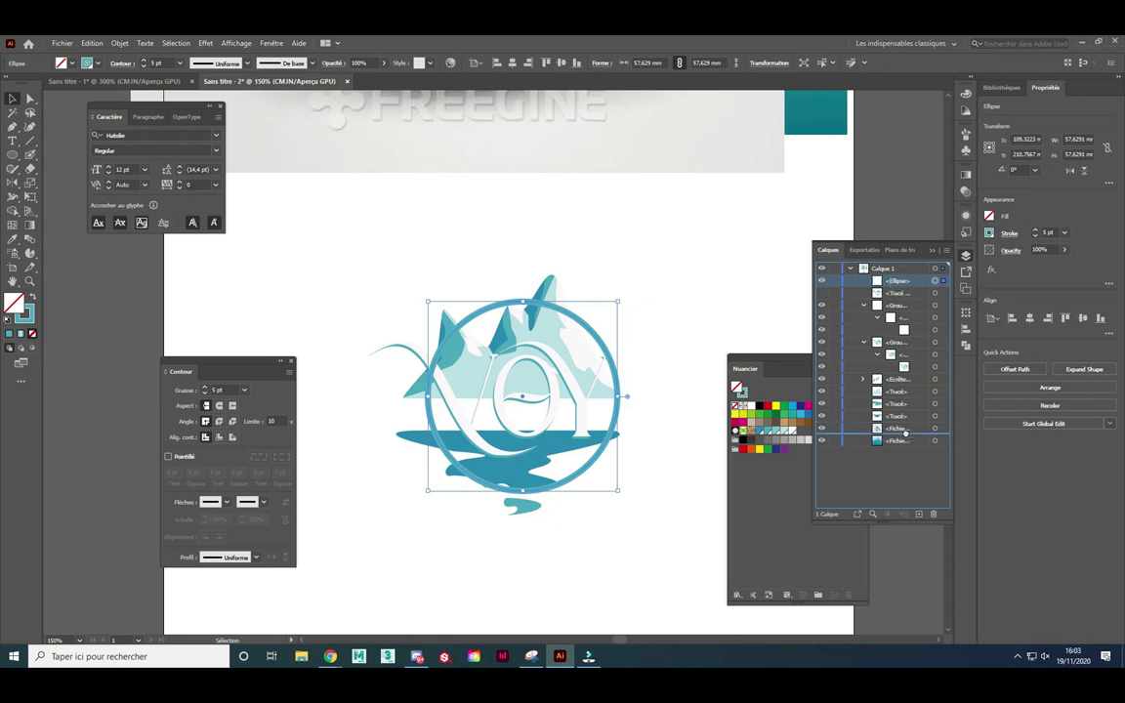
{"action": "left_click_drag", "start_coordinate": [906, 284], "coordinate": [899, 433]}
{"action": "left_click", "coordinate": [670, 423]}
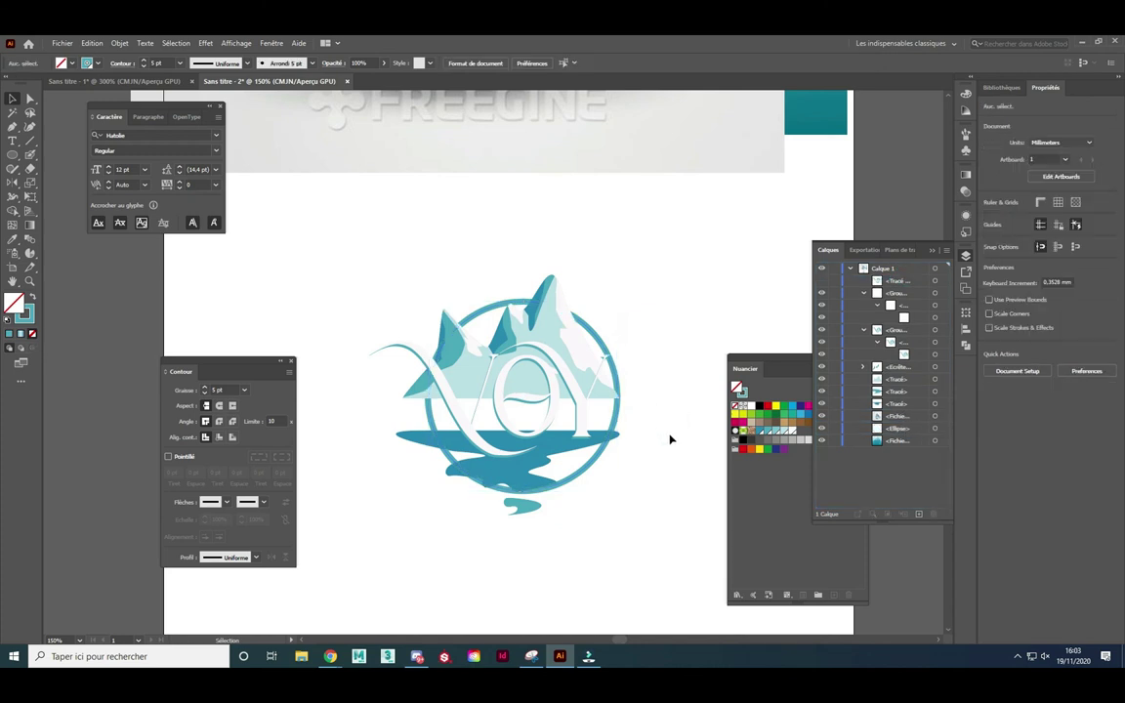
- Try light blue and teal fills on the ring, leaving it with no fill
{"action": "left_click", "coordinate": [584, 473]}
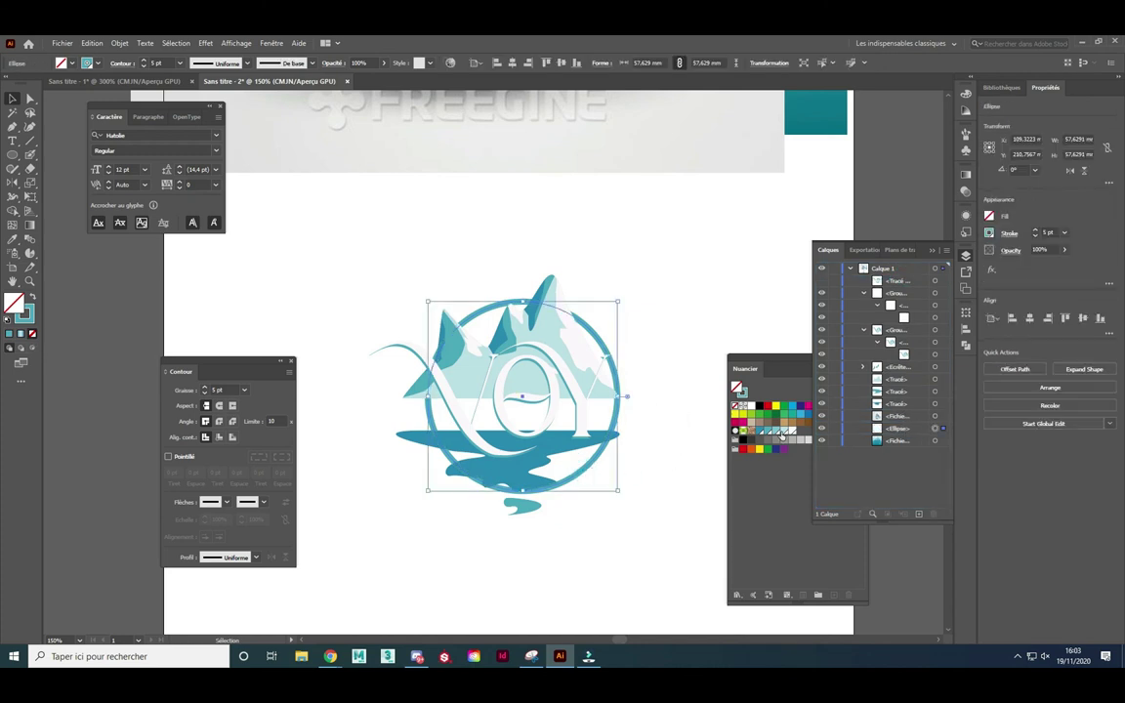
{"action": "left_click", "coordinate": [783, 433]}
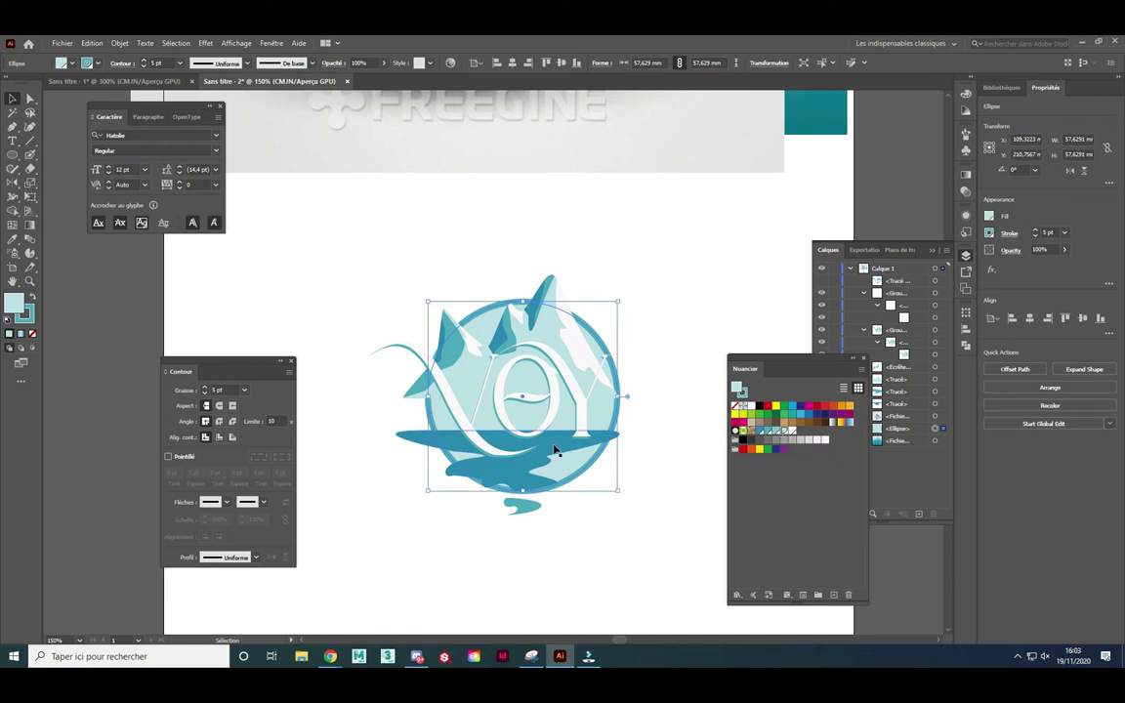
{"action": "key", "text": "slash"}
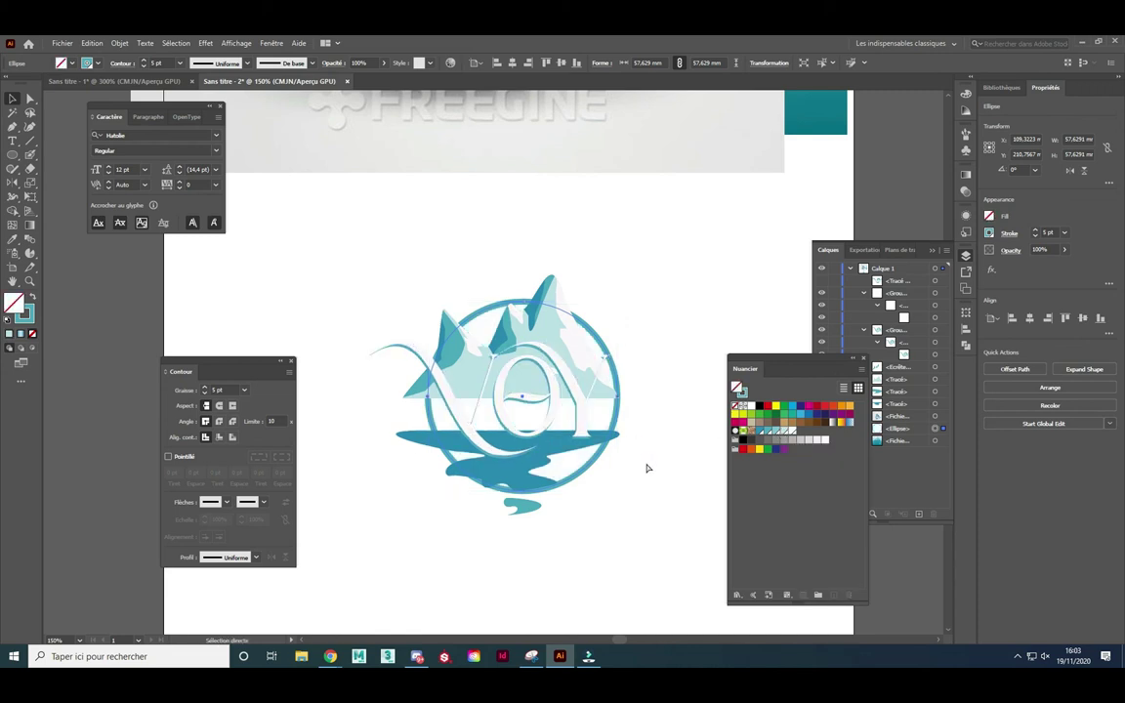
{"action": "left_click", "coordinate": [761, 431]}
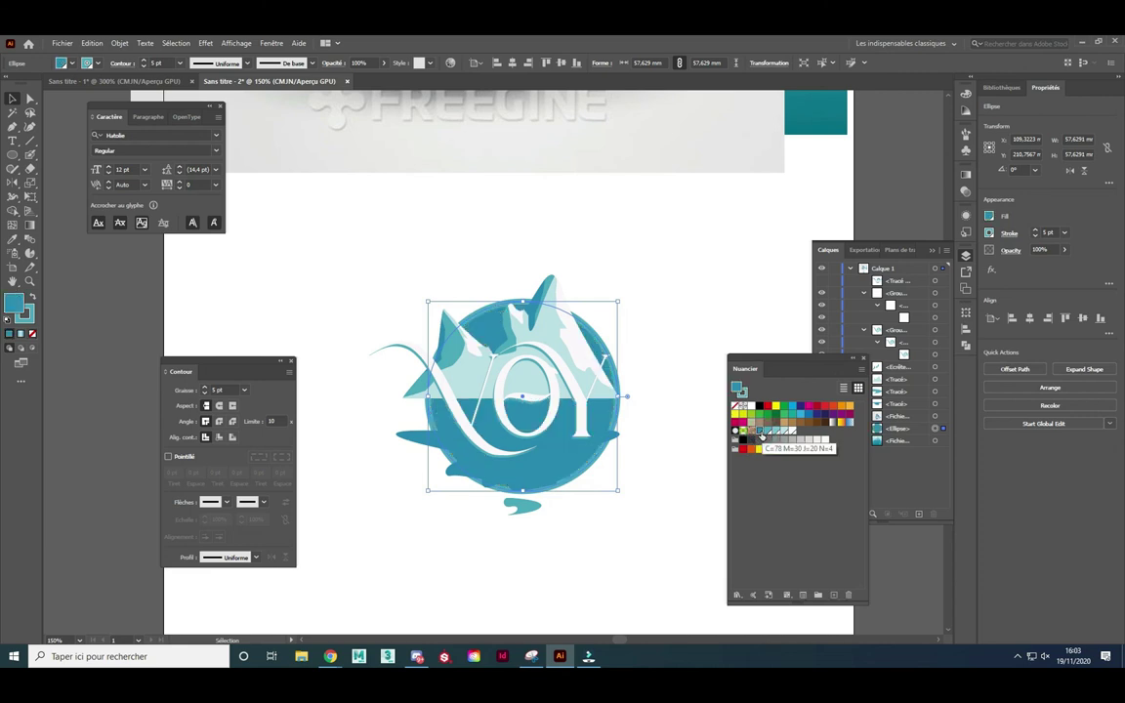
{"action": "left_click", "coordinate": [656, 459]}
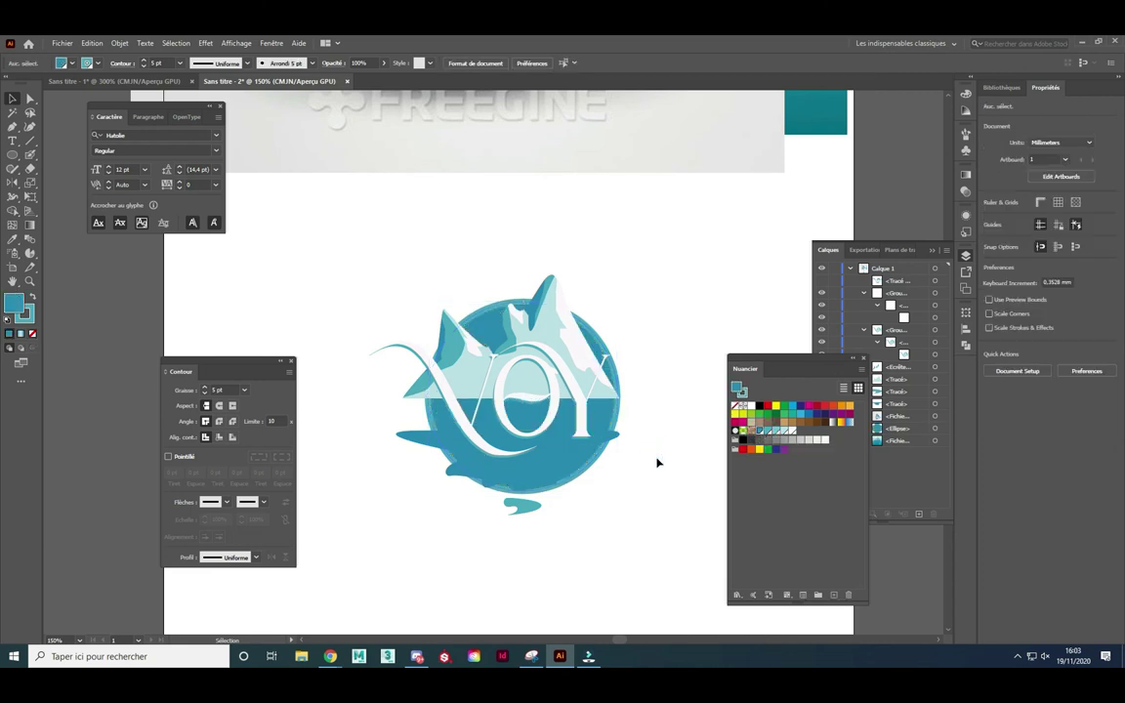
{"action": "key", "text": "ctrl+z"}
{"action": "key", "text": "ctrl+z"}
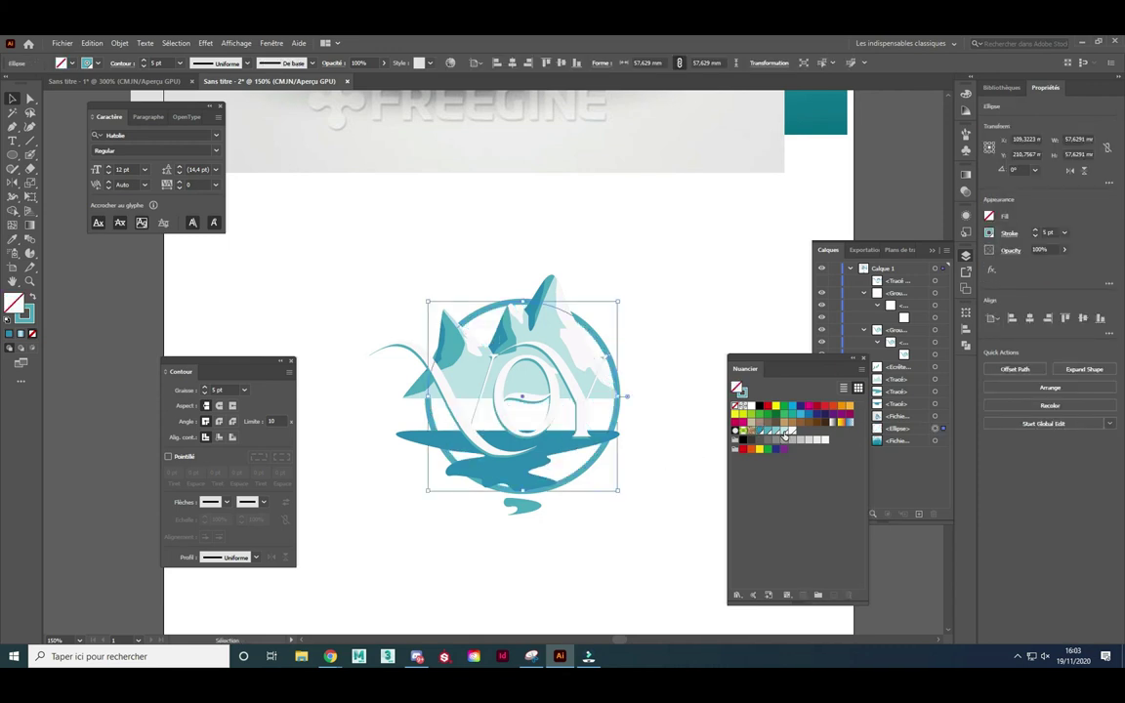
- Outline the ring's 5 pt stroke into a filled shape about 59.4 mm wide
{"action": "left_click", "coordinate": [119, 43]}
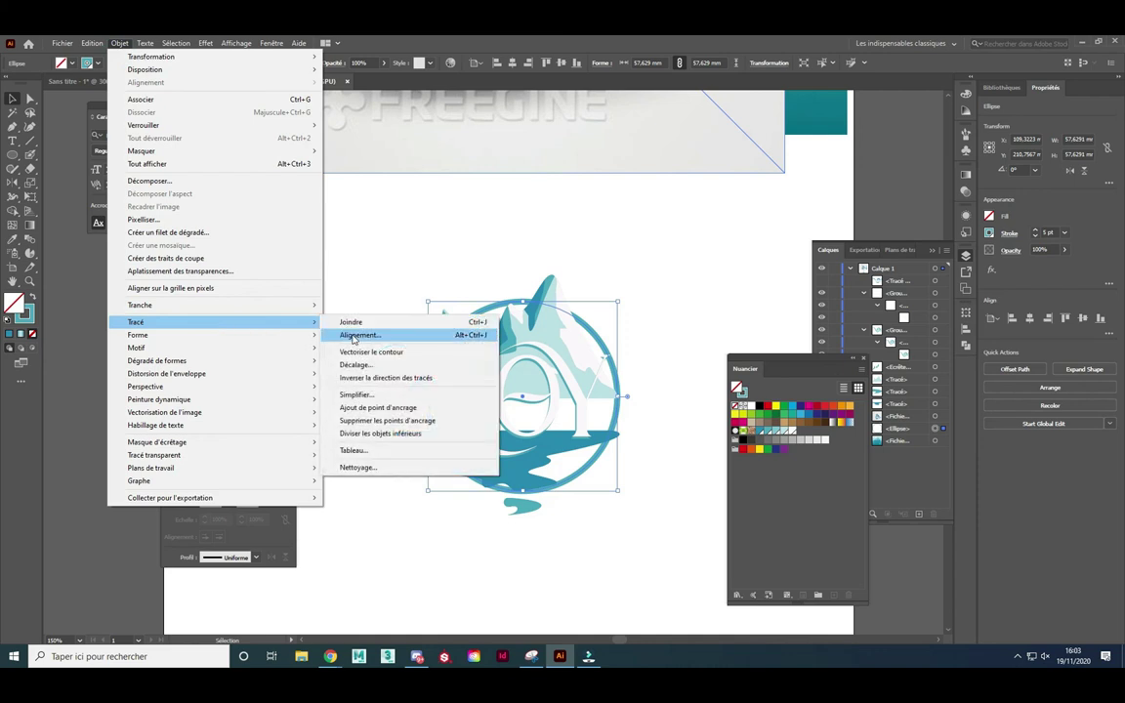
{"action": "left_click", "coordinate": [365, 352]}
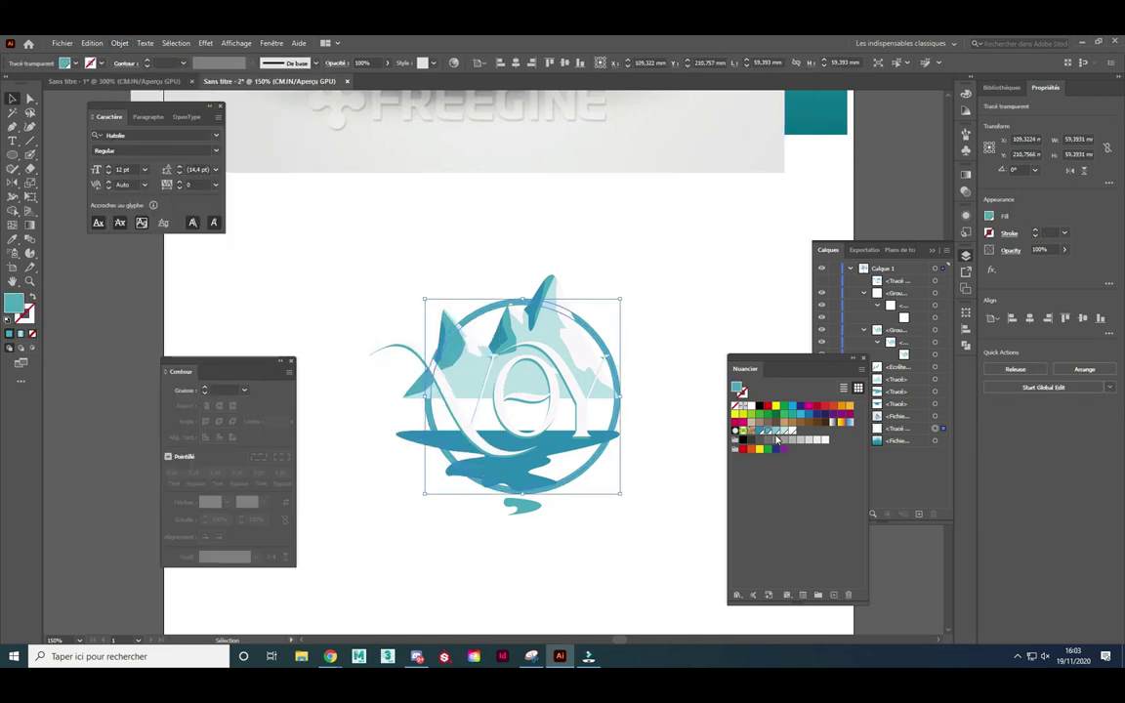
{"action": "left_click", "coordinate": [670, 406]}
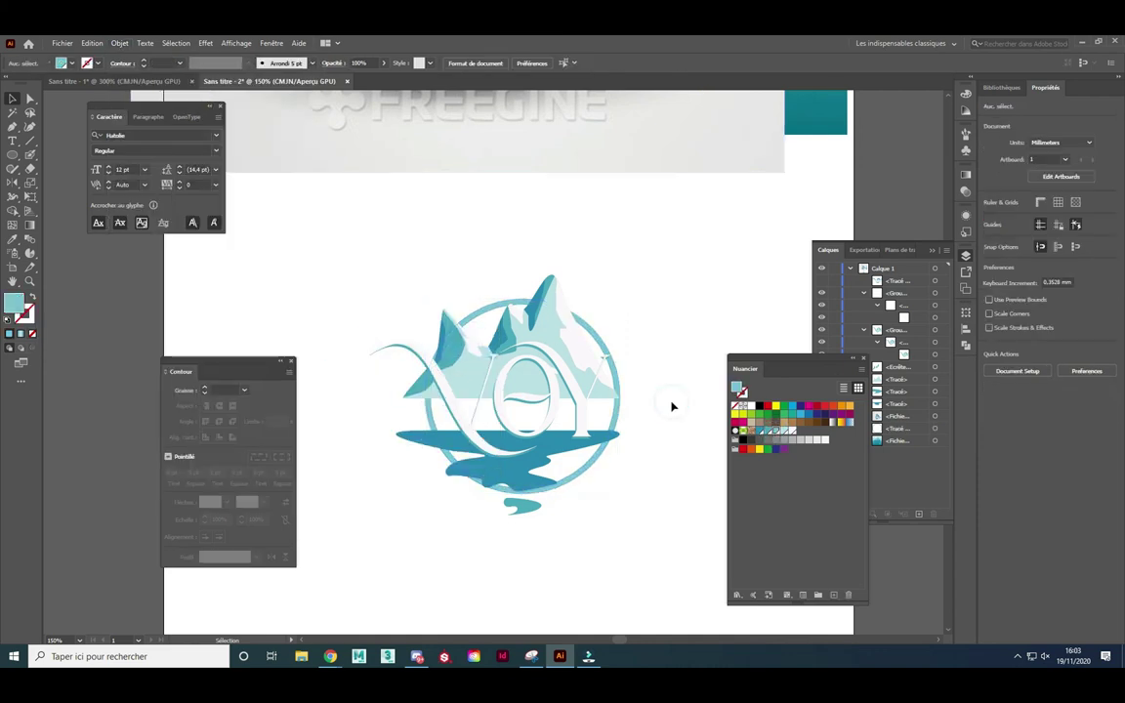
{"action": "left_click", "coordinate": [616, 423]}
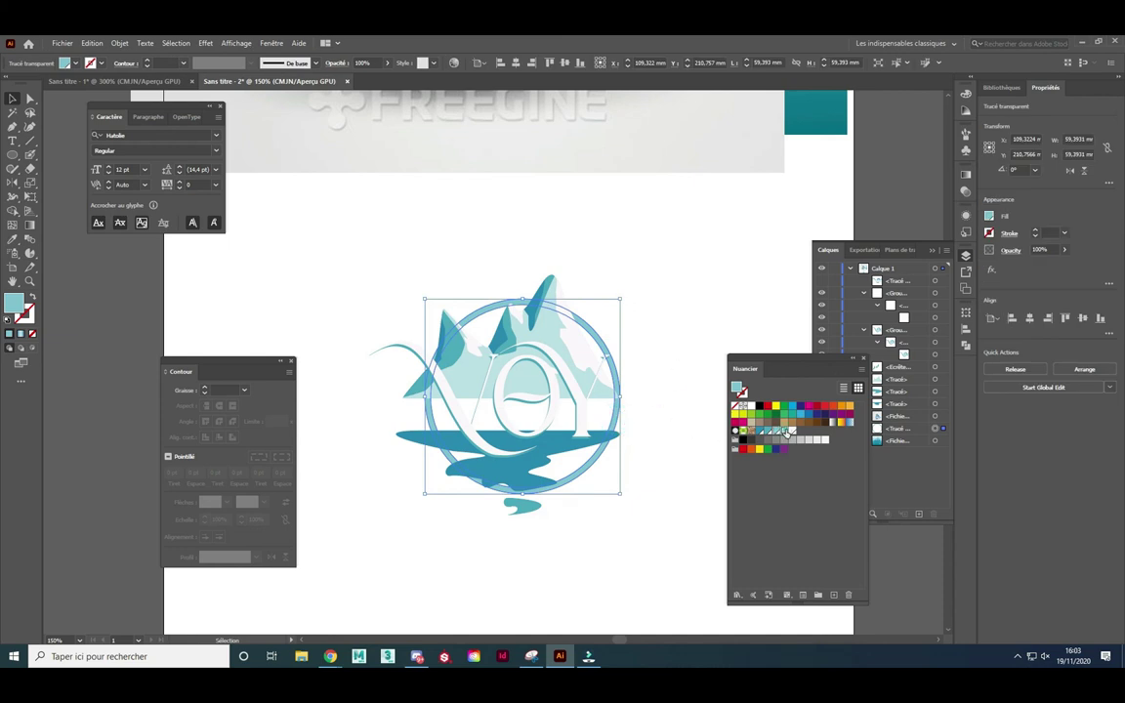
{"action": "left_click", "coordinate": [684, 416]}
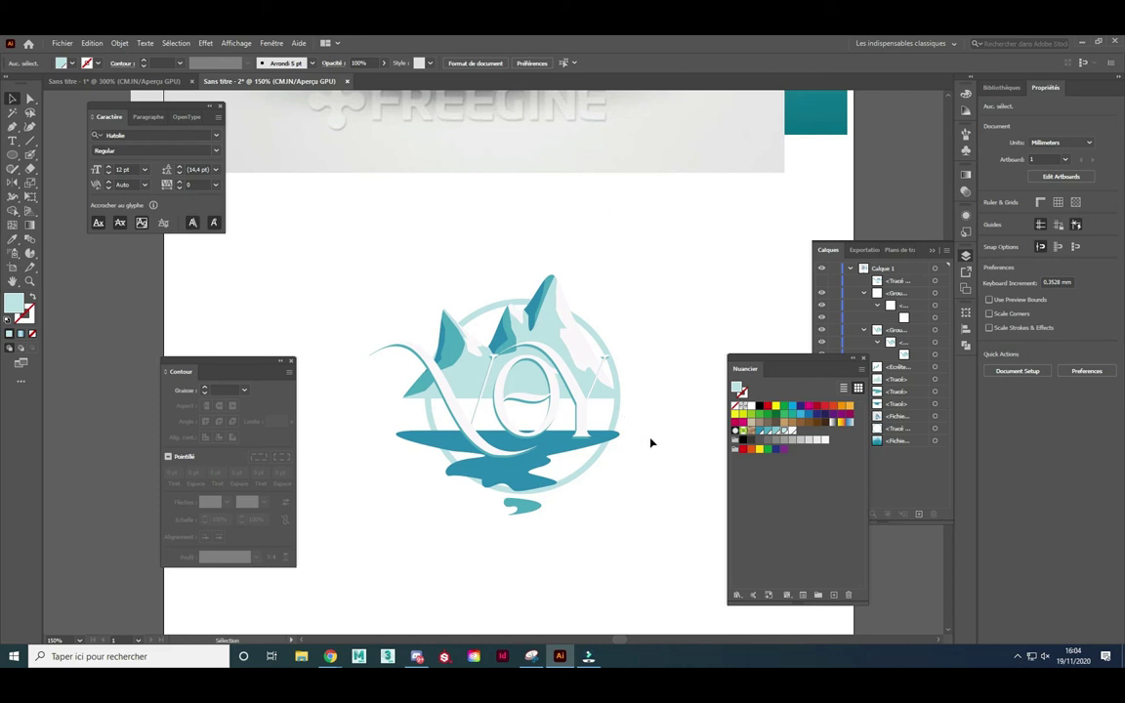
- Draw a large ellipse about 158 mm wide around the logo and fill it dark red
{"action": "scroll", "coordinate": [663, 396], "scroll_direction": "down", "scroll_amount": 1}
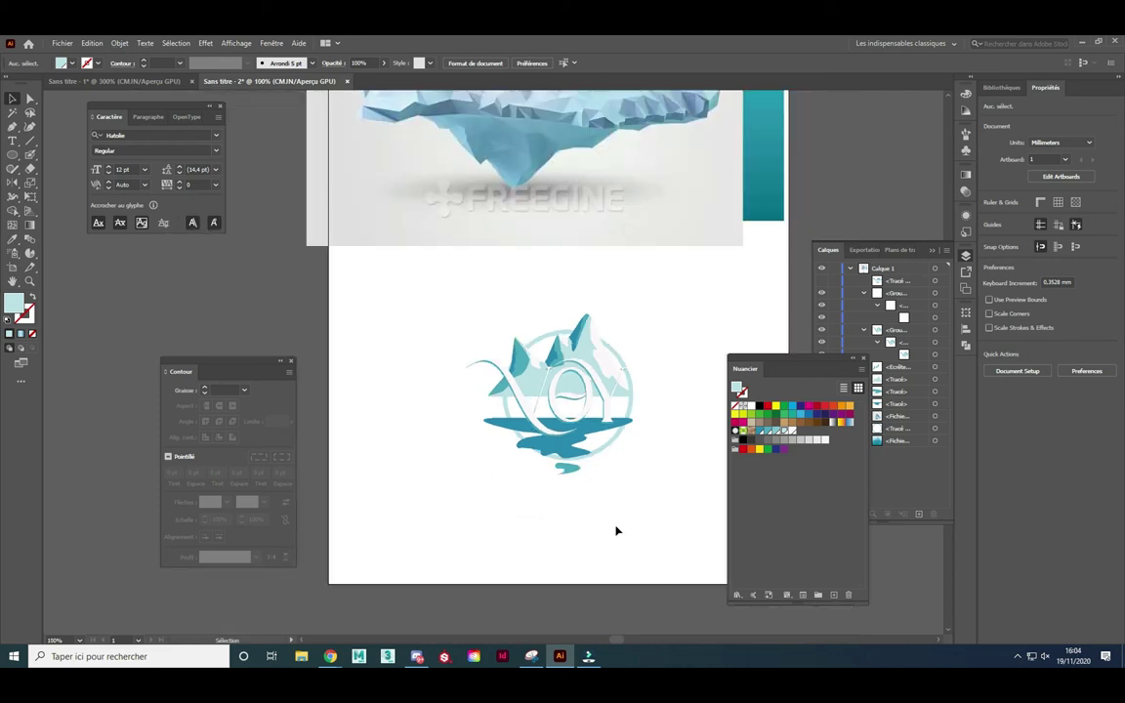
{"action": "left_click", "coordinate": [13, 154]}
{"action": "left_click_drag", "start_coordinate": [354, 256], "coordinate": [703, 576]}
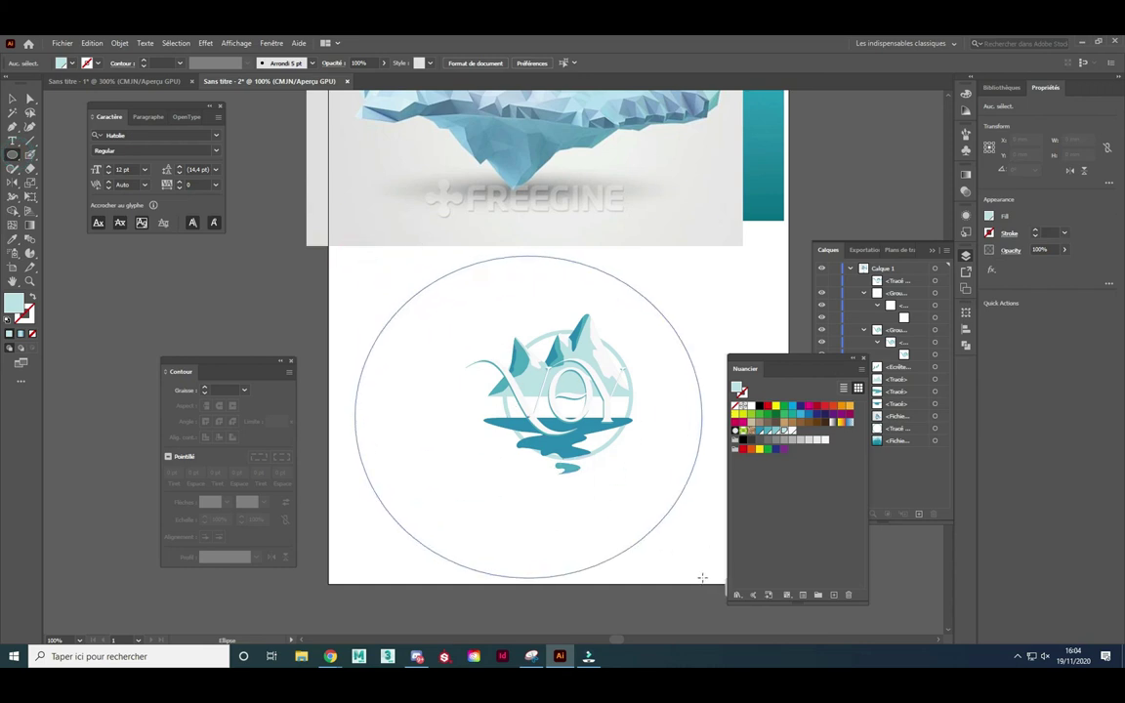
{"action": "left_click", "coordinate": [735, 448]}
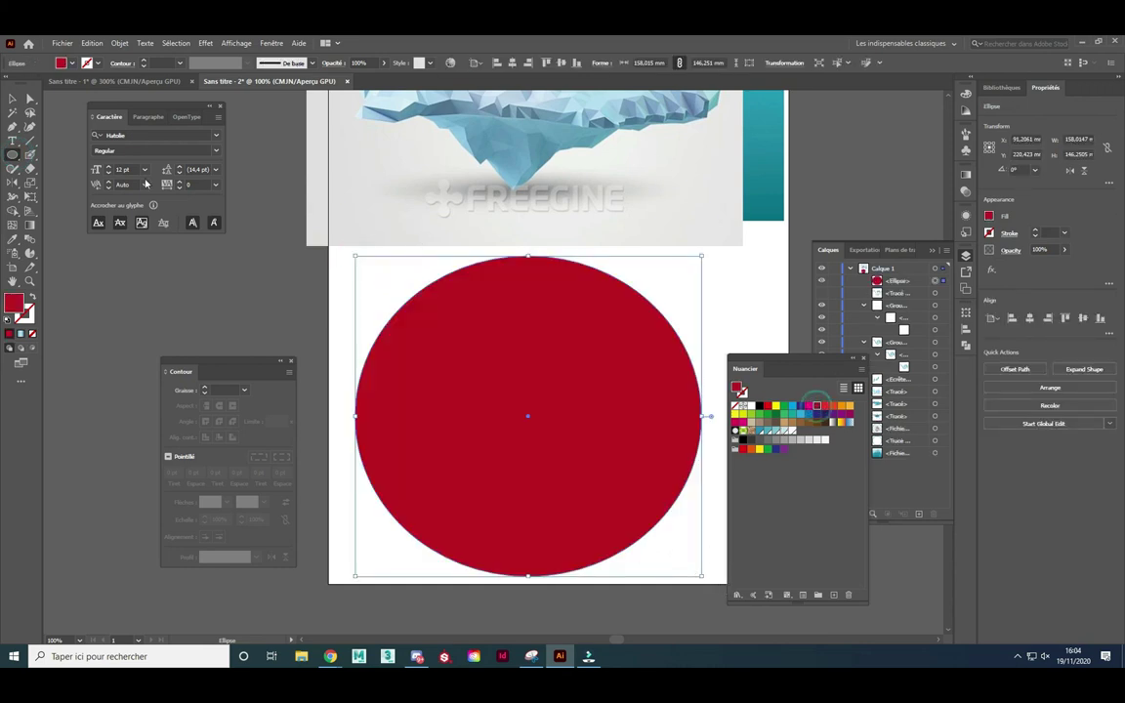
{"action": "left_click", "coordinate": [15, 99]}
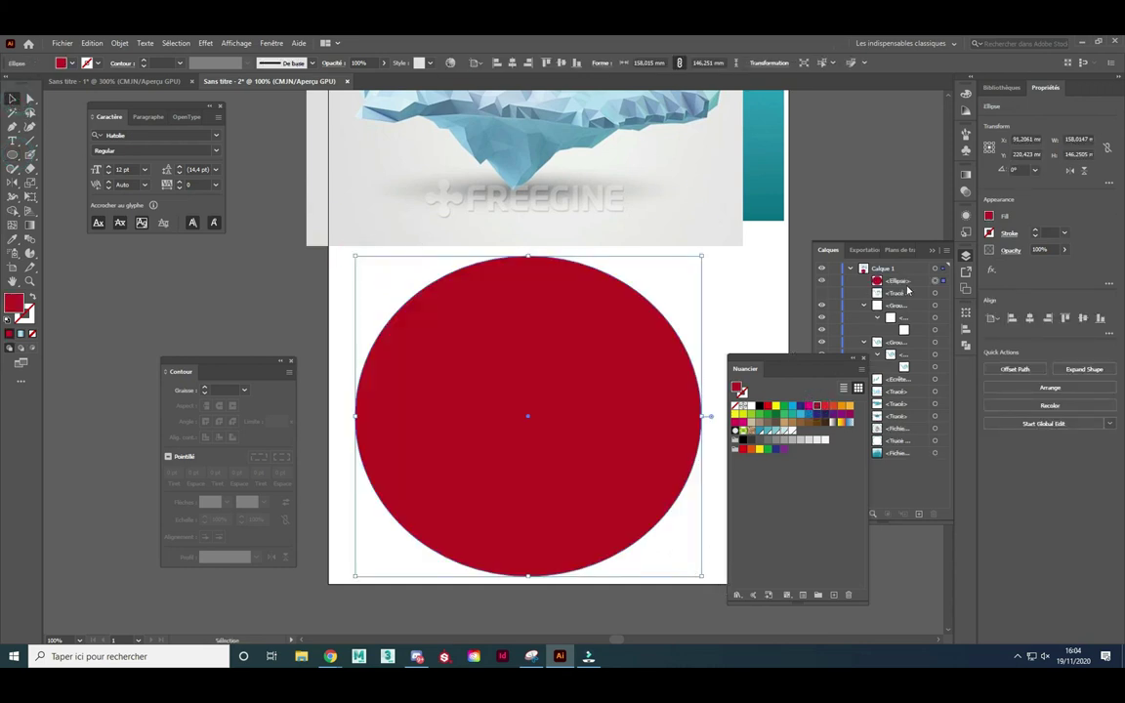
- Create layer Calque 2 and place the red ellipse in it below Calque 1
{"action": "left_click", "coordinate": [908, 292]}
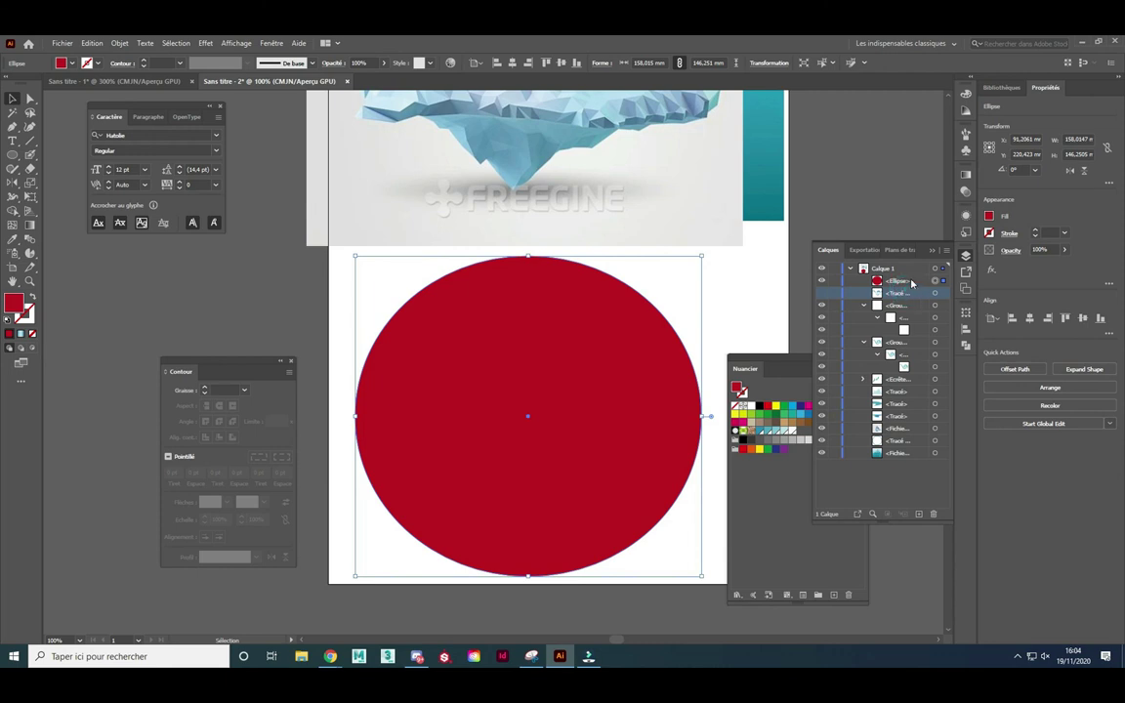
{"action": "left_click", "coordinate": [919, 514]}
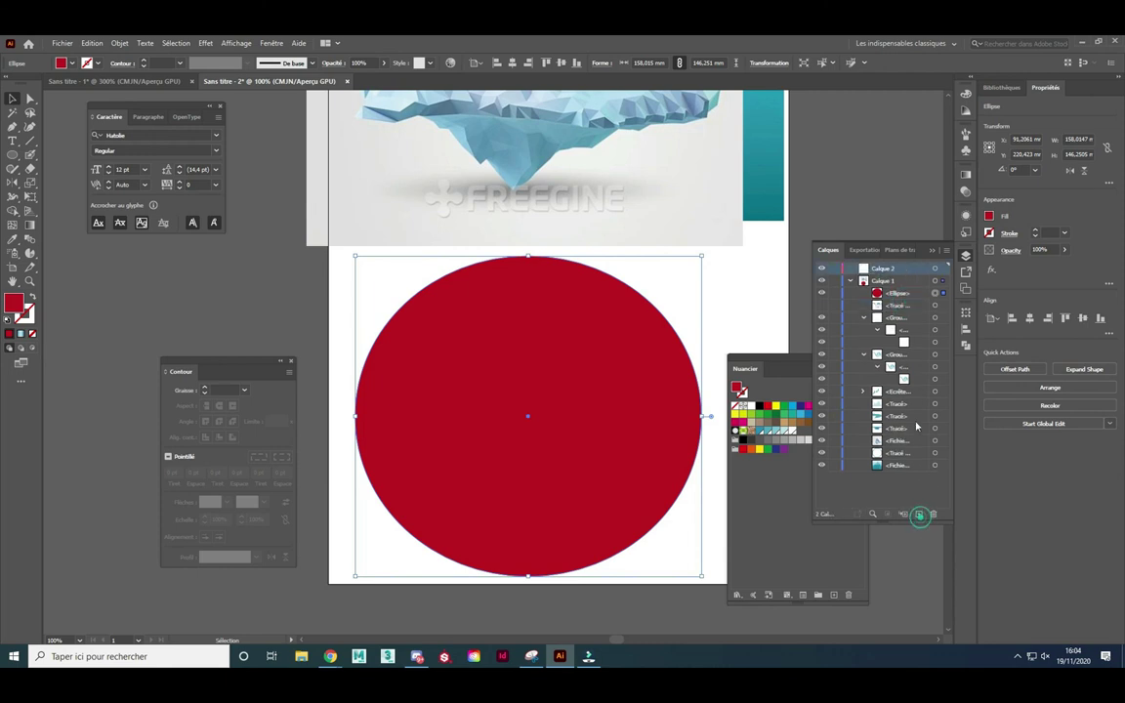
{"action": "left_click_drag", "start_coordinate": [899, 291], "coordinate": [889, 269]}
{"action": "left_click", "coordinate": [851, 280]}
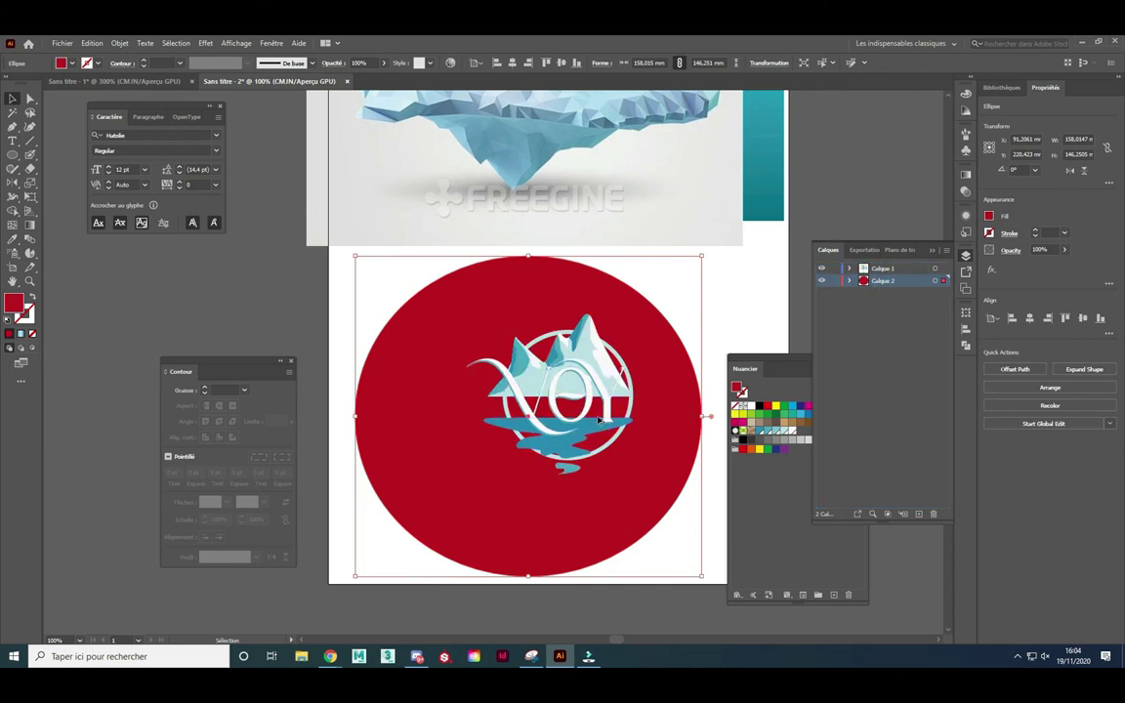
{"action": "scroll", "coordinate": [595, 412], "scroll_direction": "up", "scroll_amount": 2}
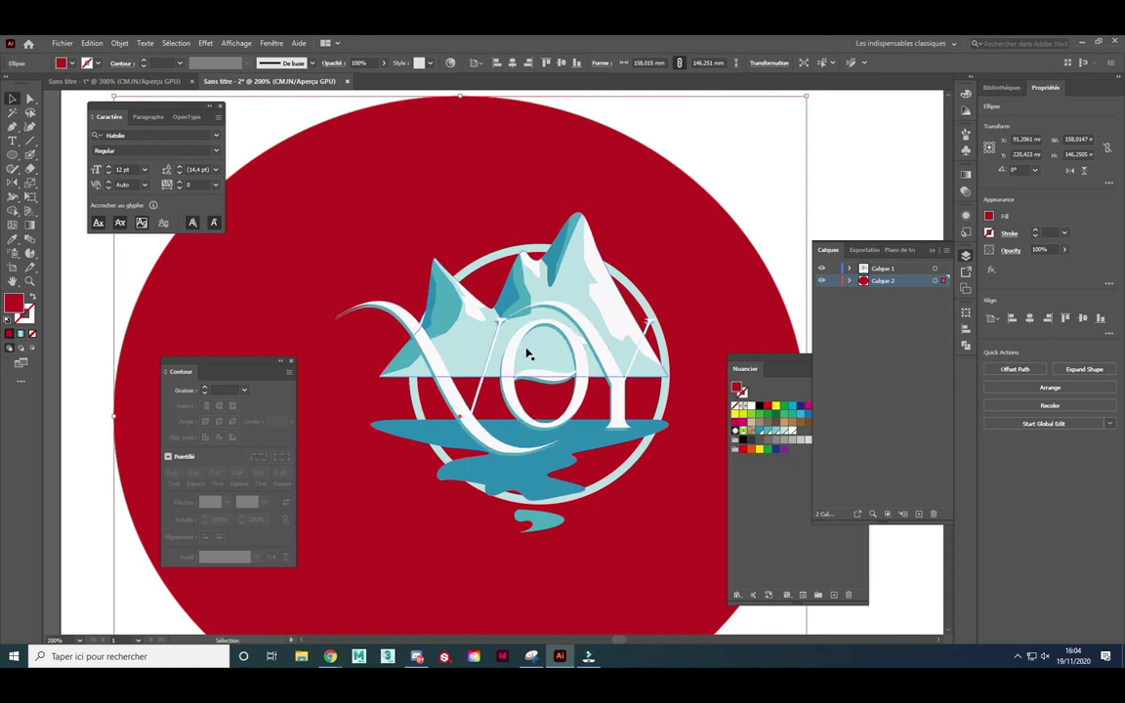
- Draw a circle over the logo's ring, nudge it to centre, and fill it near-white
{"action": "left_click", "coordinate": [11, 154]}
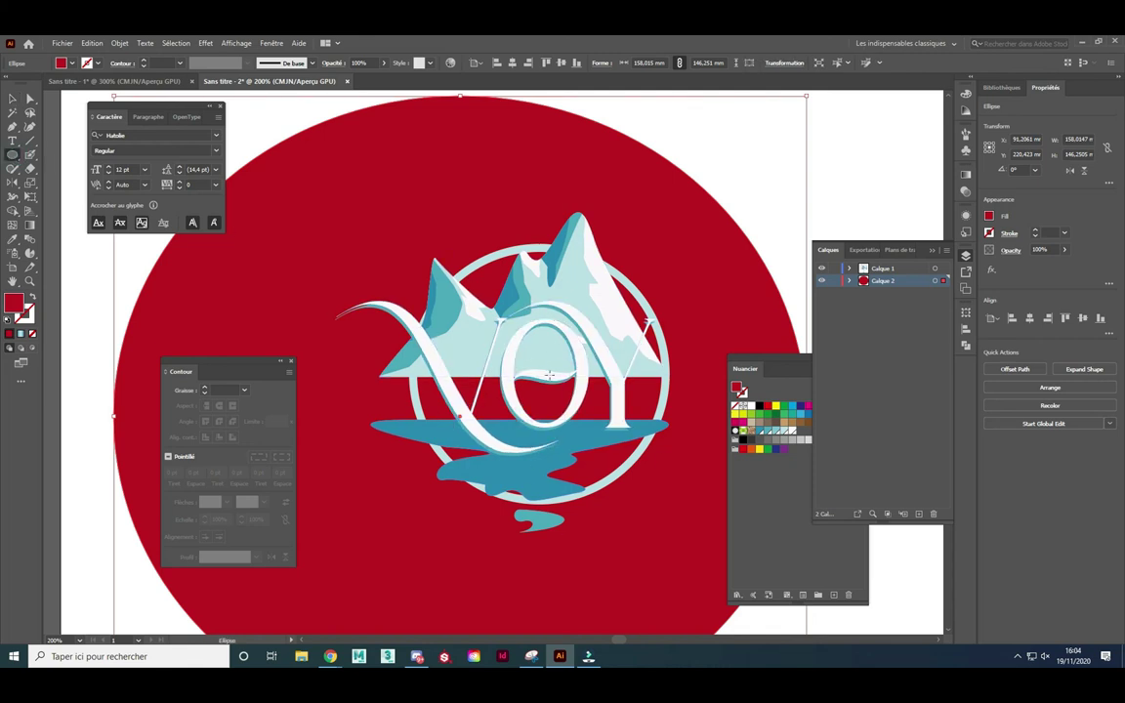
{"action": "left_click_drag", "start_coordinate": [544, 374], "coordinate": [491, 247]}
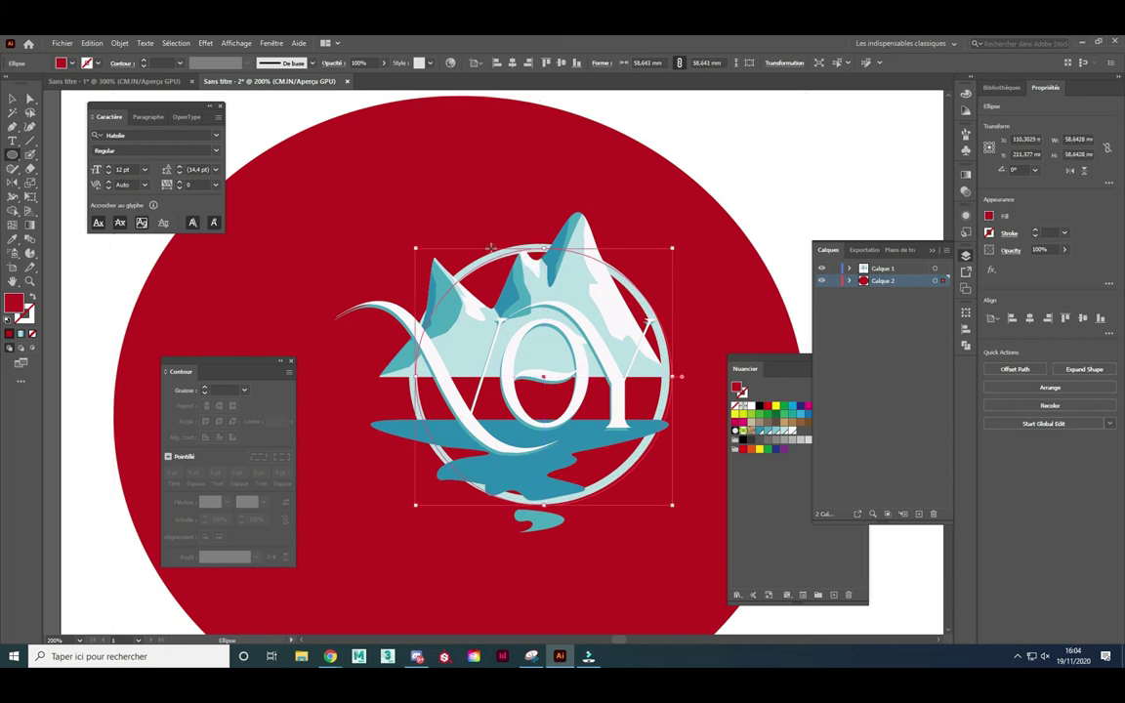
{"action": "key", "text": "Left"}
{"action": "key", "text": "Left"}
{"action": "key", "text": "Left"}
{"action": "key", "text": "Left"}
{"action": "key", "text": "Up"}
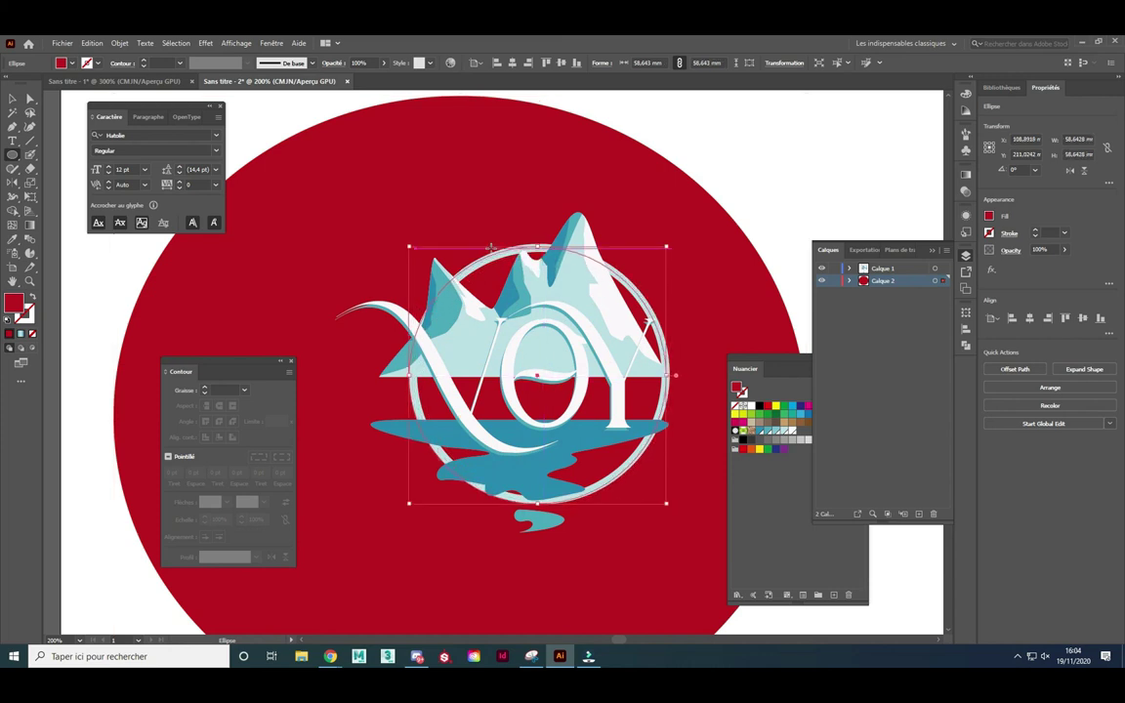
{"action": "key", "text": "Right"}
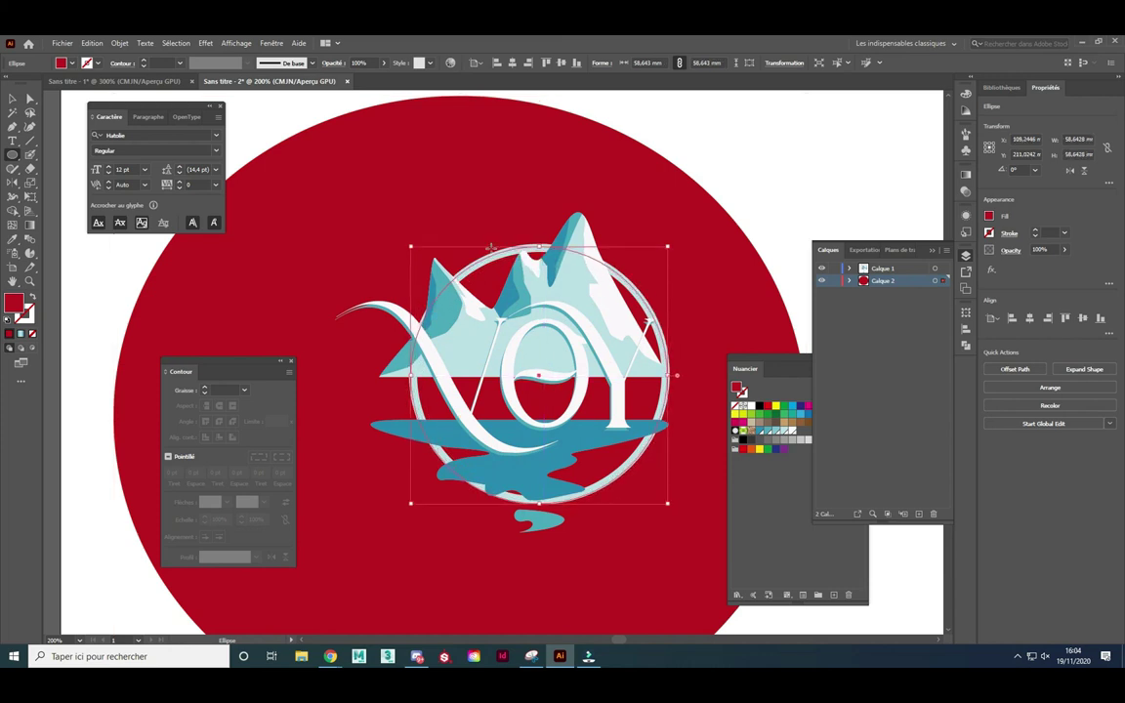
{"action": "left_click", "coordinate": [793, 436]}
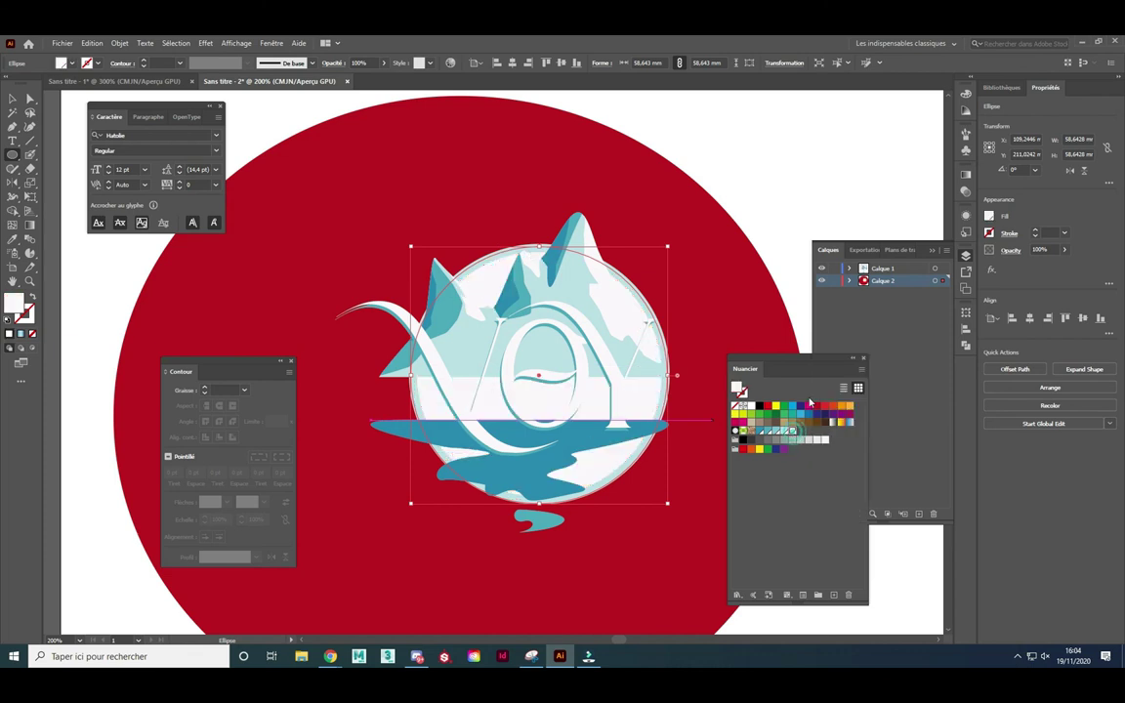
- Move the white disc into Calque 1 beneath the iceberg artwork sublayers, then deselect
{"action": "left_click", "coordinate": [849, 281]}
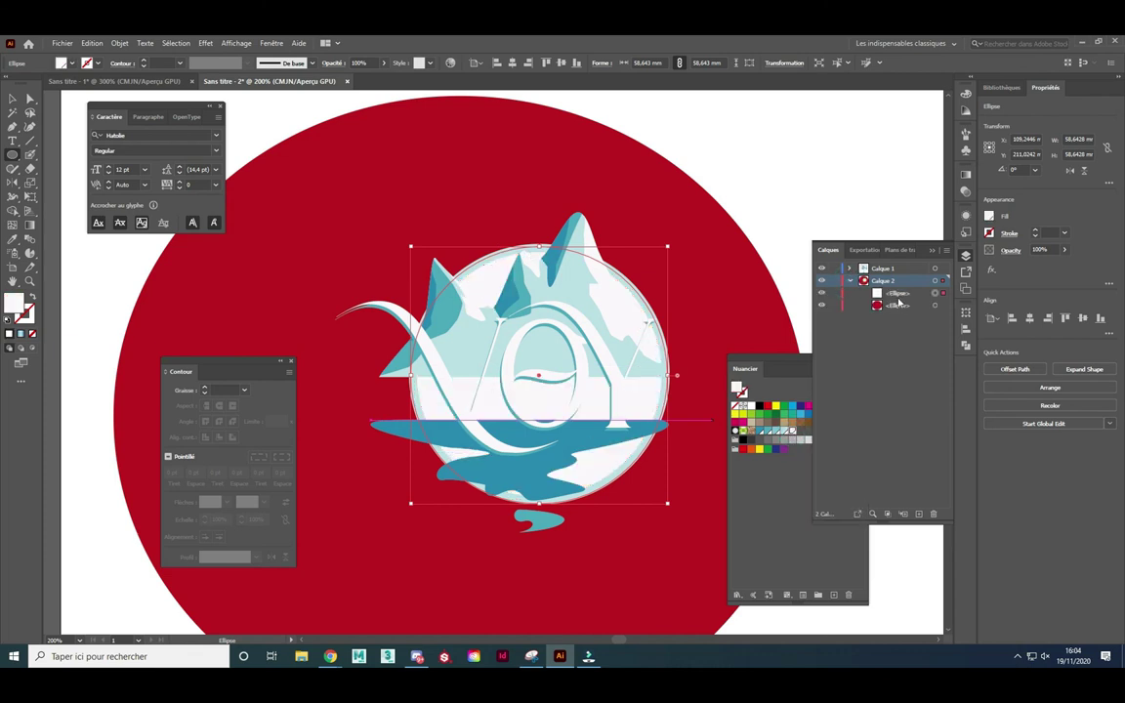
{"action": "left_click", "coordinate": [892, 268]}
{"action": "left_click_drag", "start_coordinate": [892, 293], "coordinate": [861, 271]}
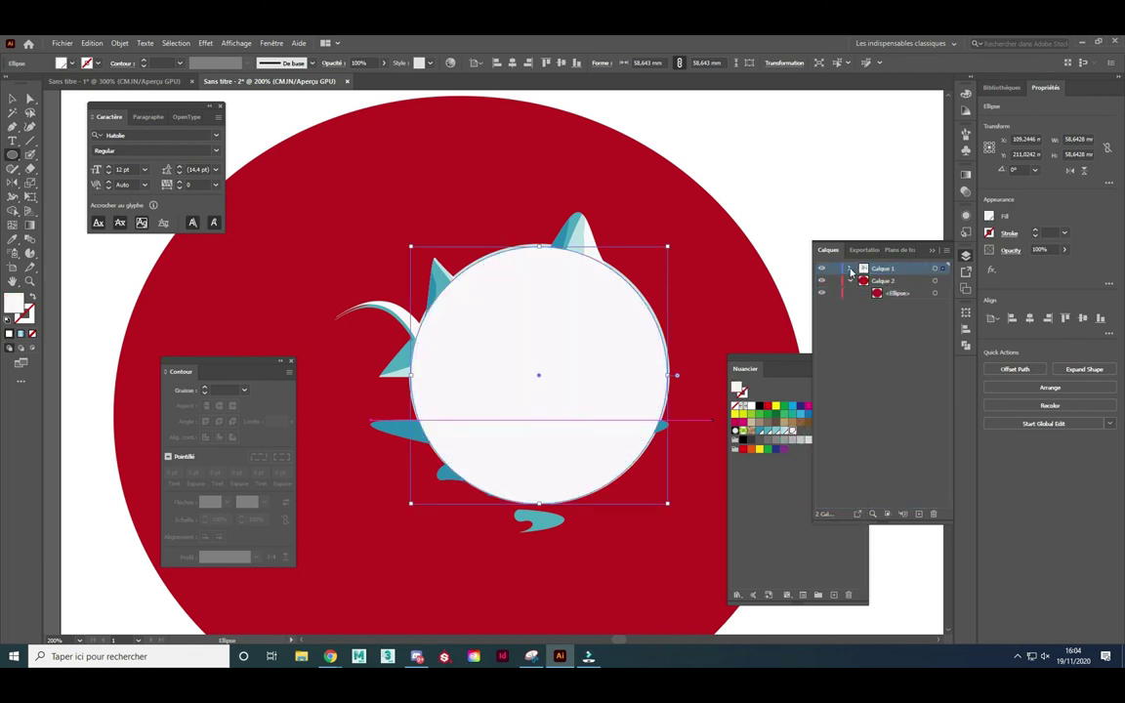
{"action": "left_click", "coordinate": [850, 270]}
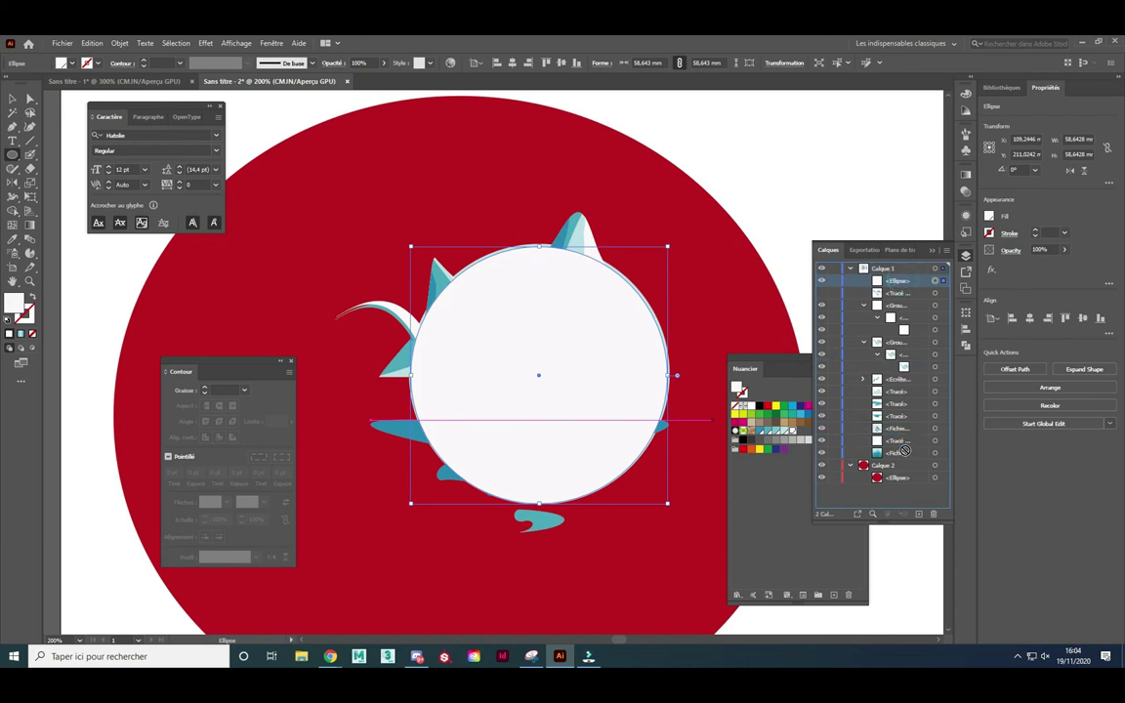
{"action": "left_click_drag", "start_coordinate": [906, 451], "coordinate": [899, 430]}
{"action": "left_click", "coordinate": [776, 220]}
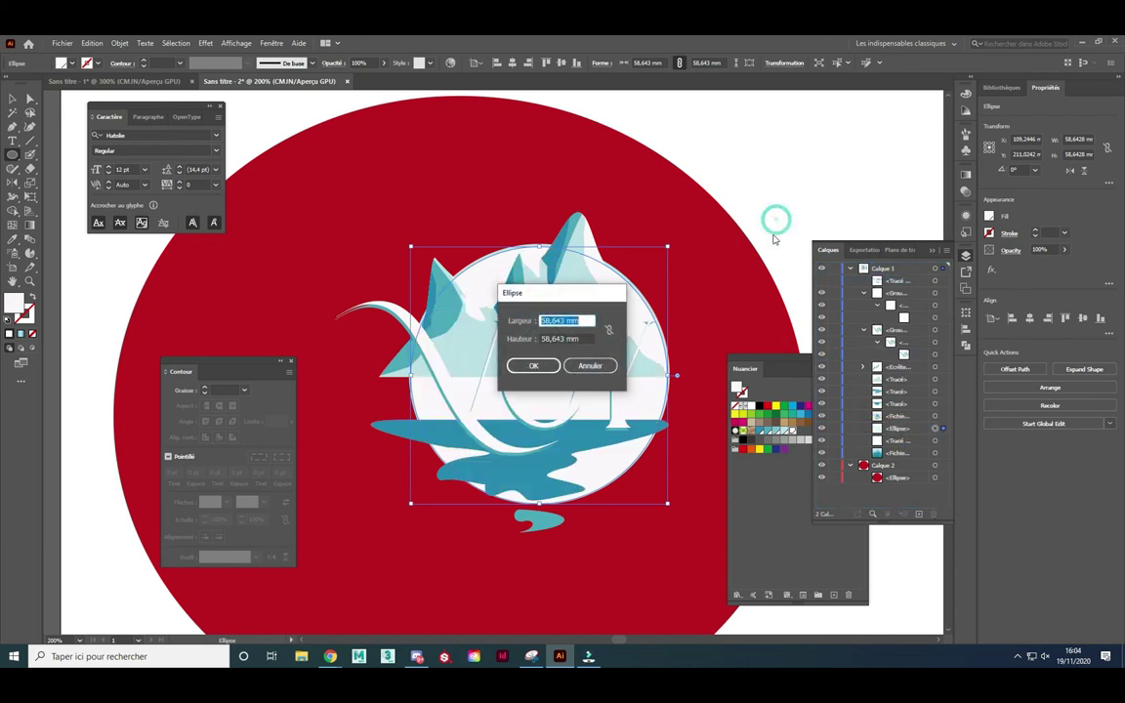
{"action": "key", "text": "v"}
{"action": "left_click", "coordinate": [713, 162]}
{"action": "scroll", "coordinate": [679, 274], "scroll_direction": "down", "scroll_amount": 3}
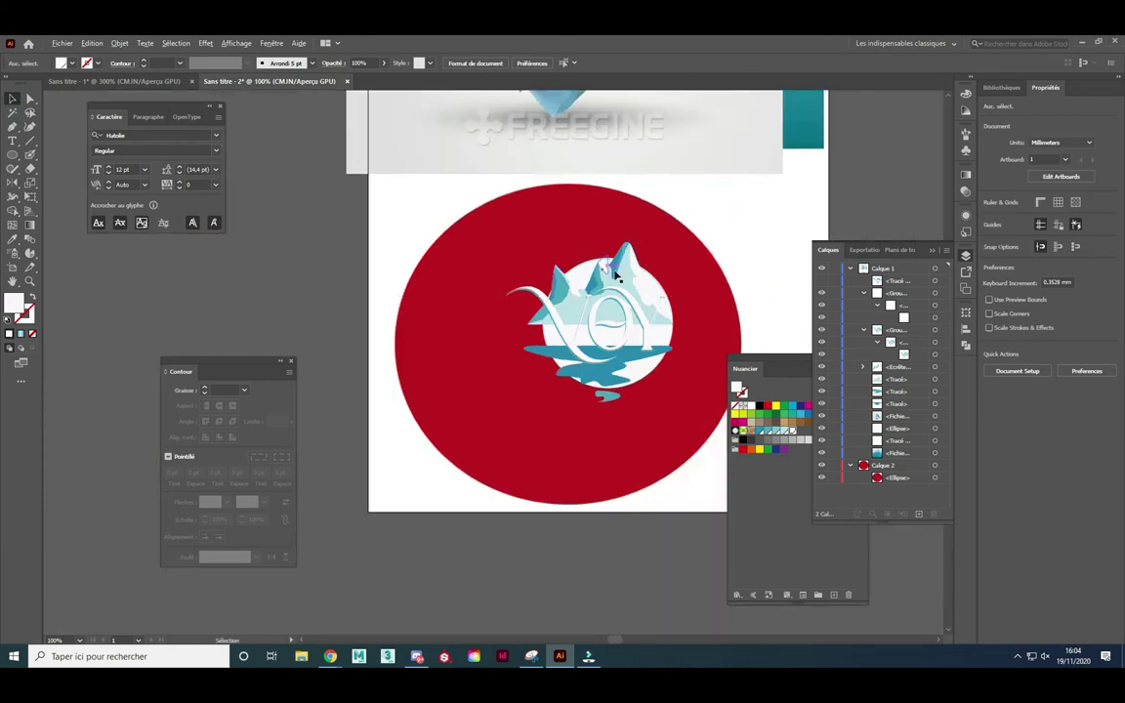
- Drag the white circle's top anchor point downward with Direct Selection
{"action": "scroll", "coordinate": [596, 288], "scroll_direction": "up", "scroll_amount": 2}
{"action": "scroll", "coordinate": [595, 293], "scroll_direction": "up", "scroll_amount": 1}
{"action": "left_click", "coordinate": [29, 99]}
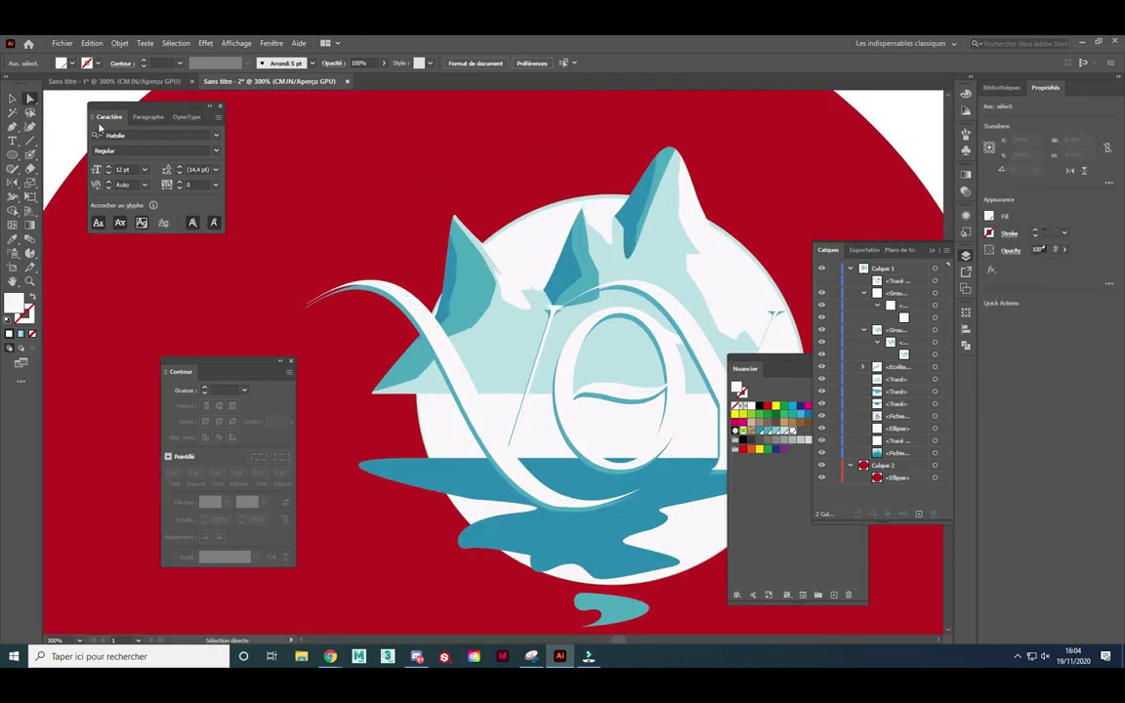
{"action": "left_click", "coordinate": [610, 201]}
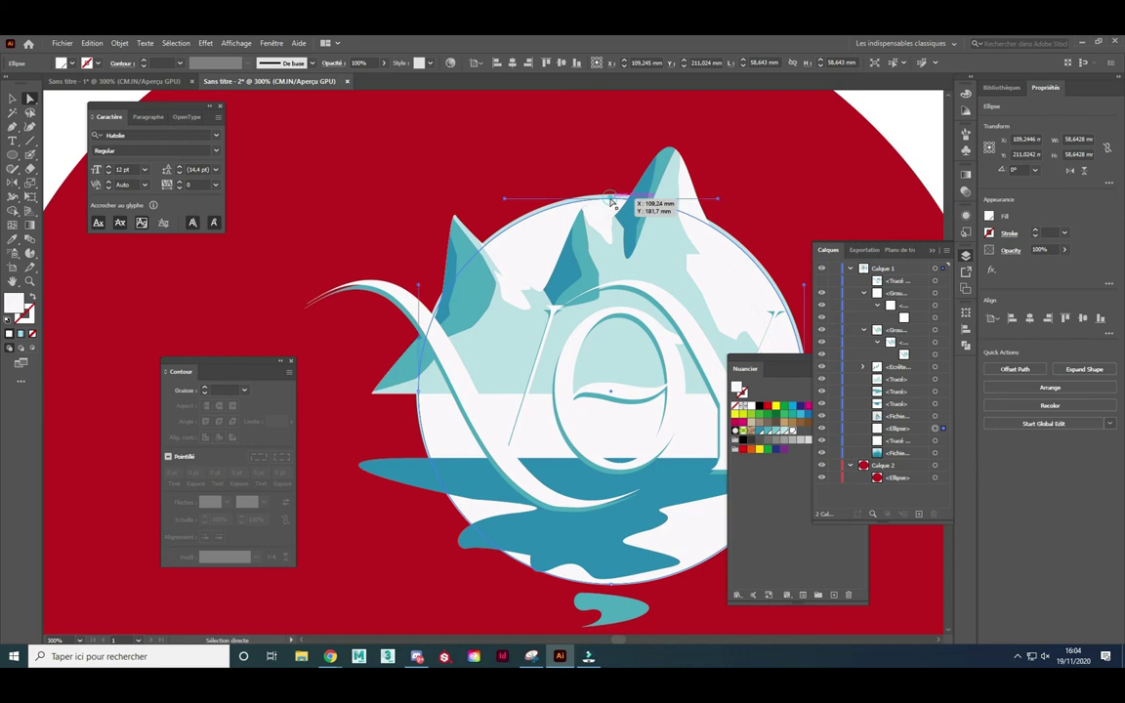
{"action": "left_click_drag", "start_coordinate": [611, 205], "coordinate": [613, 312]}
- Undo the white disc, then delete the red background circle
{"action": "scroll", "coordinate": [660, 333], "scroll_direction": "down", "scroll_amount": 1}
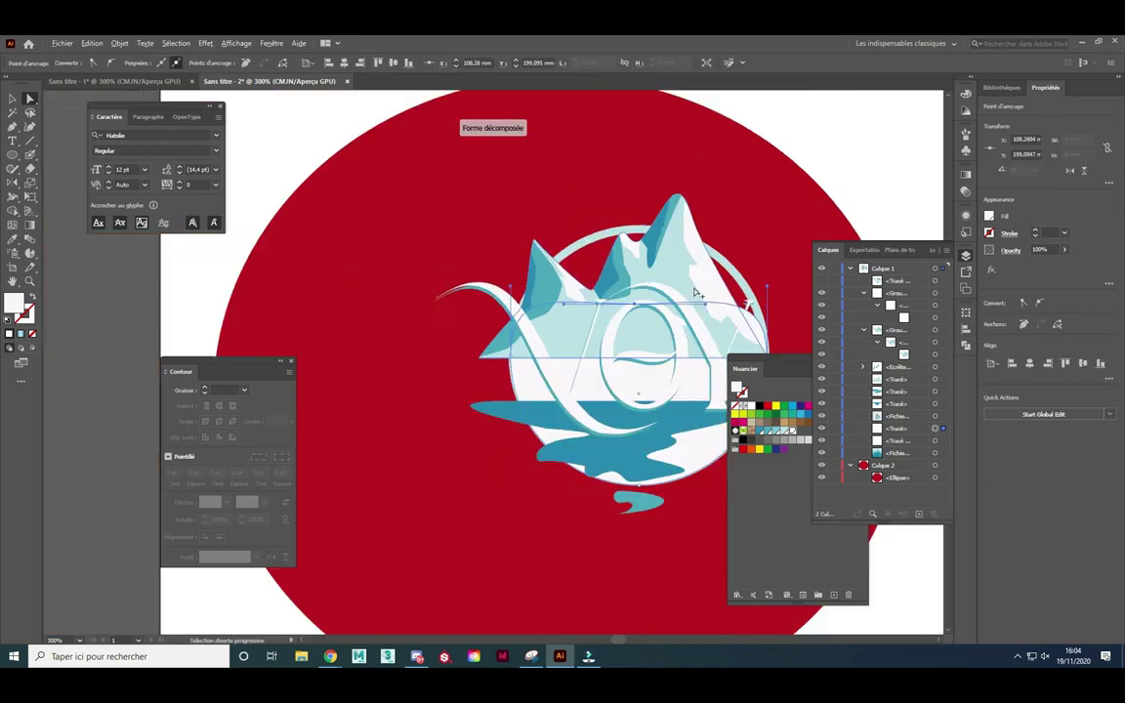
{"action": "scroll", "coordinate": [674, 303], "scroll_direction": "down", "scroll_amount": 1}
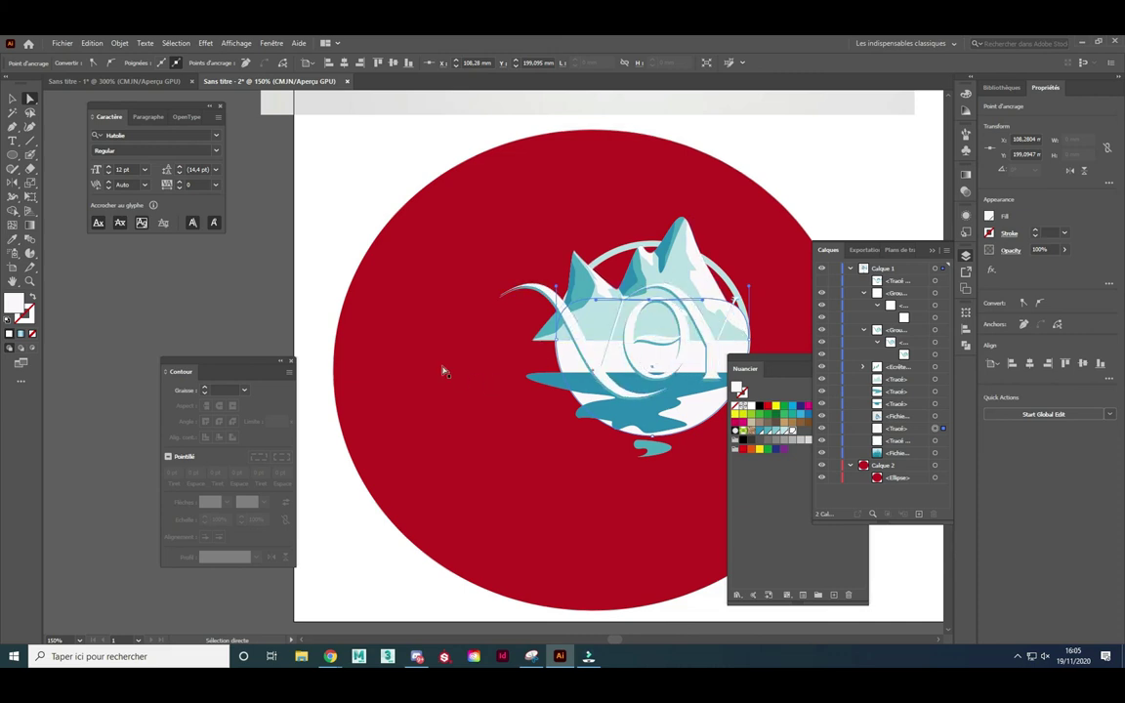
{"action": "key", "text": "ctrl+z"}
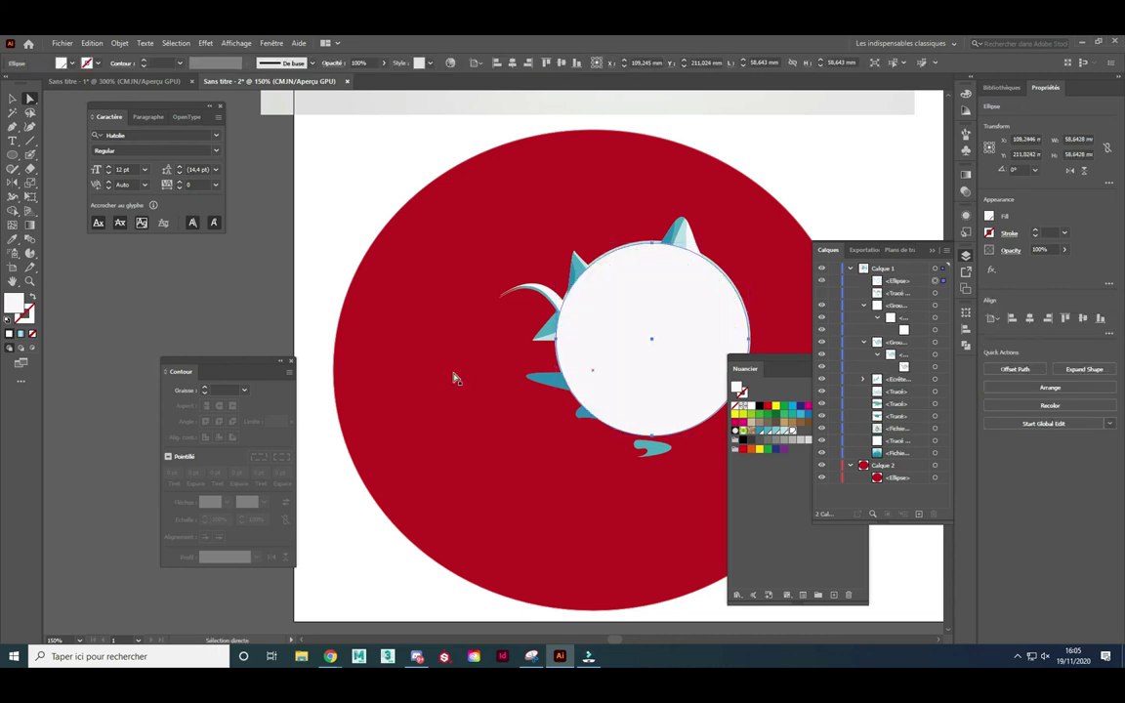
{"action": "key", "text": "Delete"}
{"action": "left_click", "coordinate": [399, 377]}
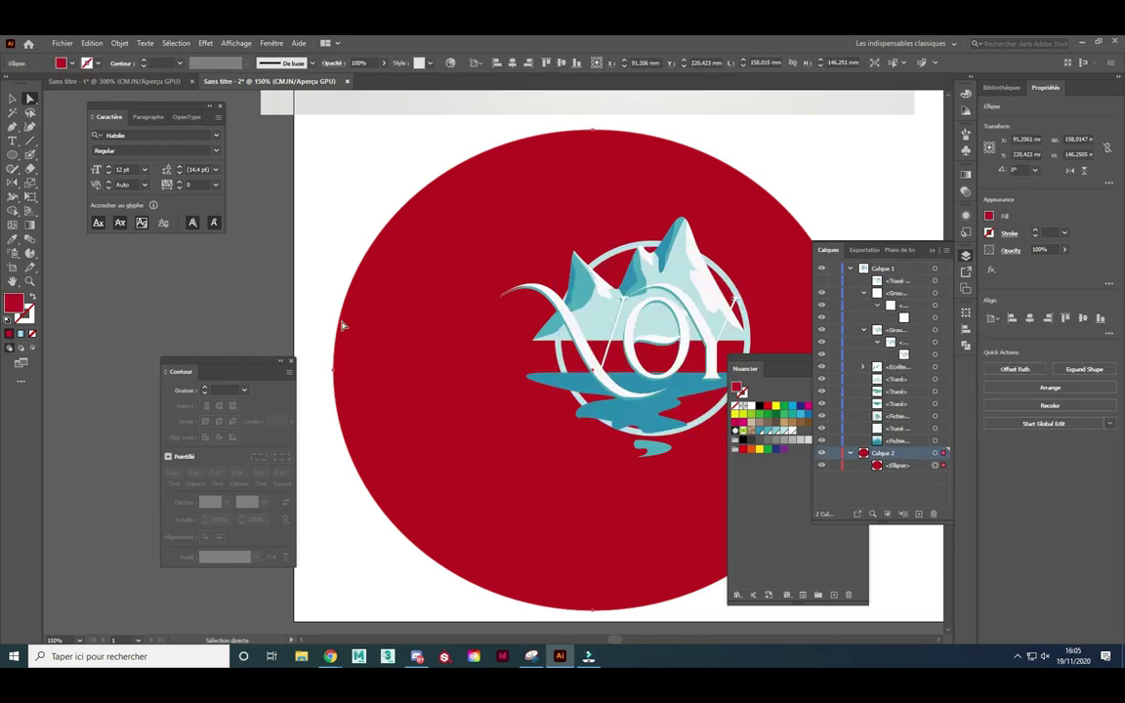
{"action": "key", "text": "Delete"}
- Add a new layer and draw a rectangle covering the lower artboard
{"action": "scroll", "coordinate": [353, 328], "scroll_direction": "down", "scroll_amount": 2}
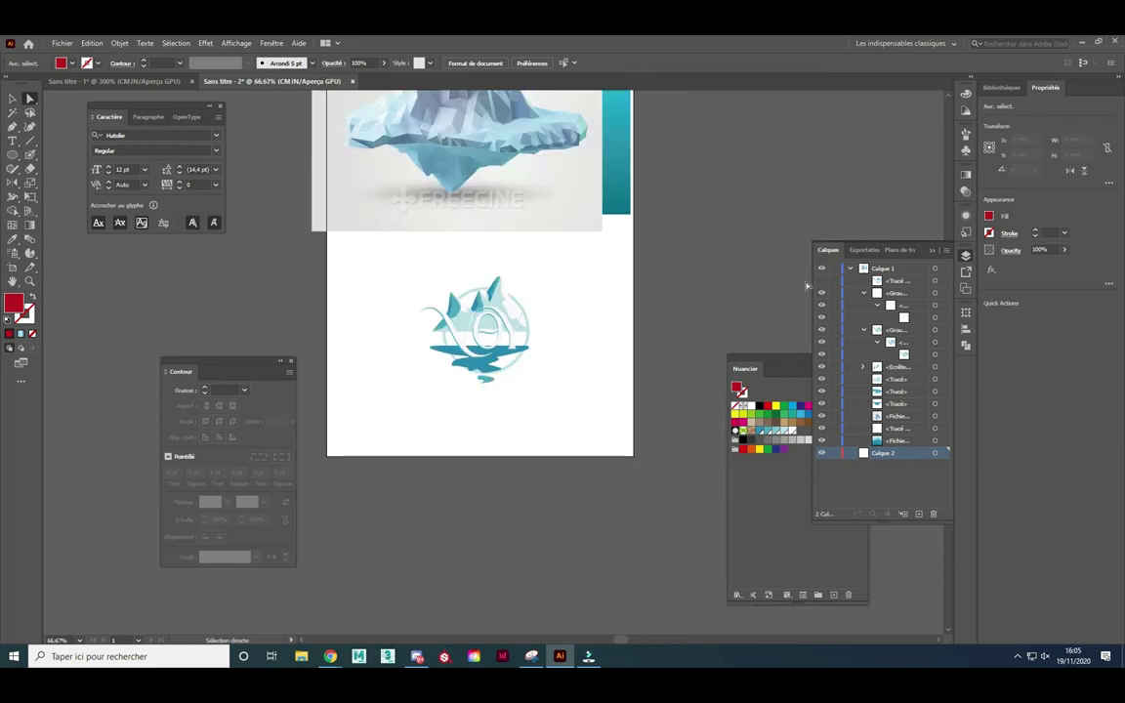
{"action": "left_click", "coordinate": [849, 268]}
{"action": "left_click", "coordinate": [919, 514]}
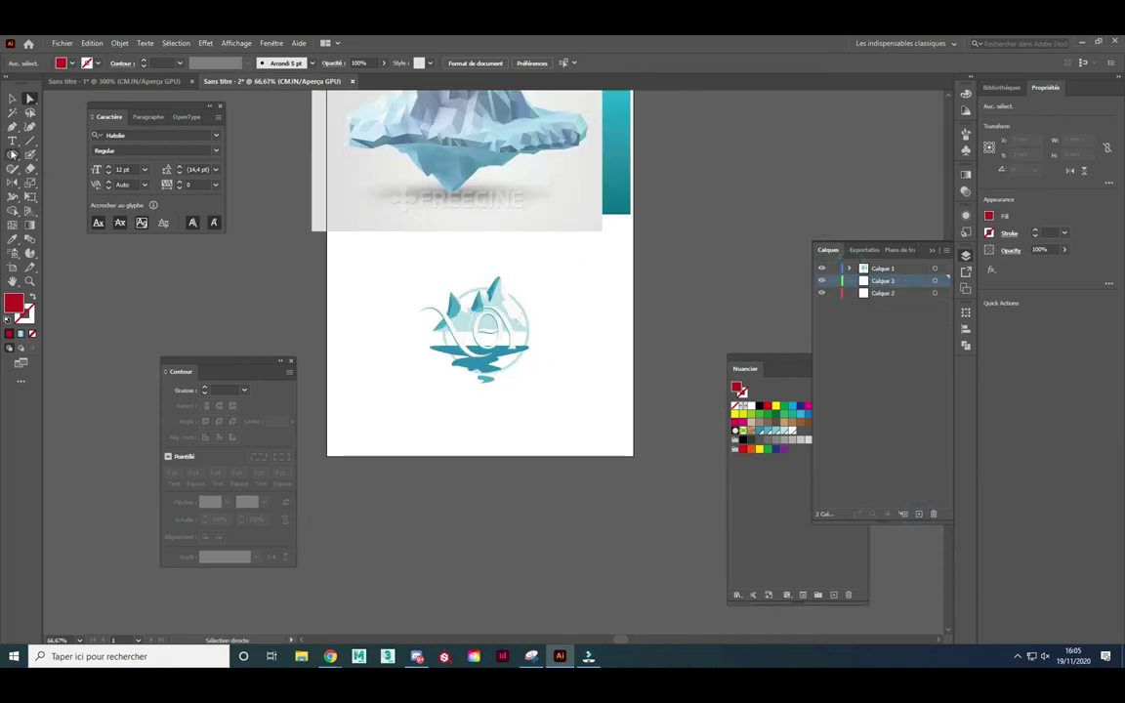
{"action": "left_click_drag", "start_coordinate": [11, 154], "coordinate": [58, 145]}
{"action": "left_click_drag", "start_coordinate": [320, 241], "coordinate": [656, 462]}
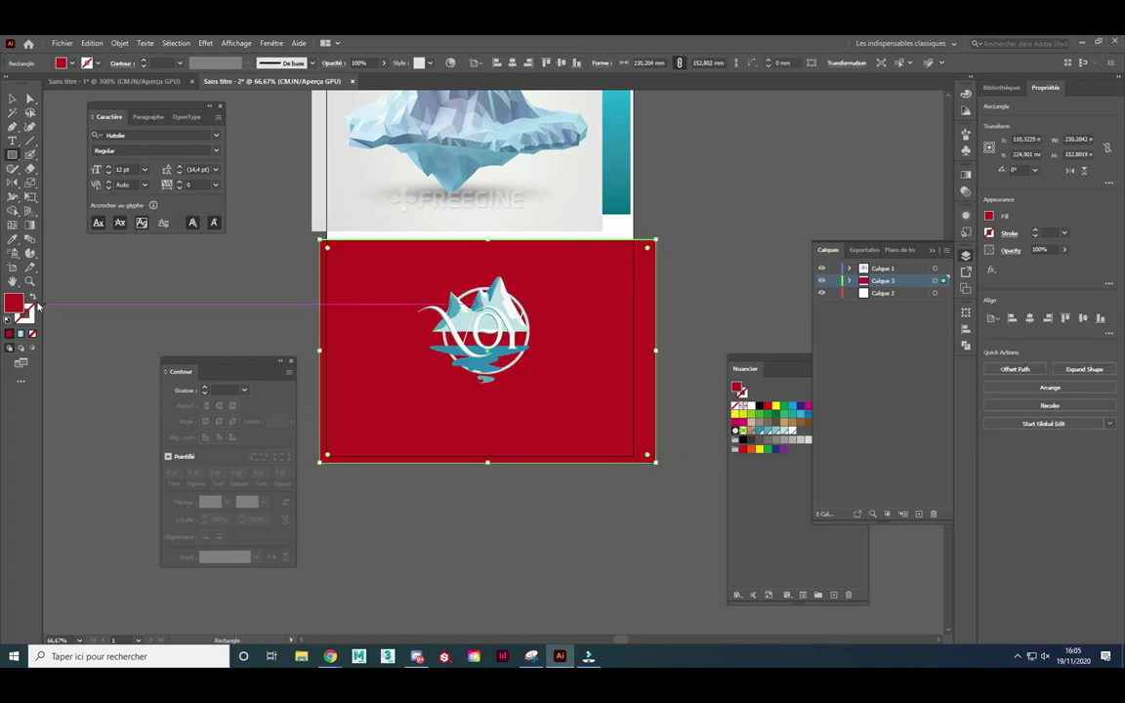
- Fill the rectangle with grey #666666 and lock its layer, Calque 3
{"action": "double_click", "coordinate": [14, 303]}
{"action": "left_click_drag", "start_coordinate": [719, 344], "coordinate": [621, 353]}
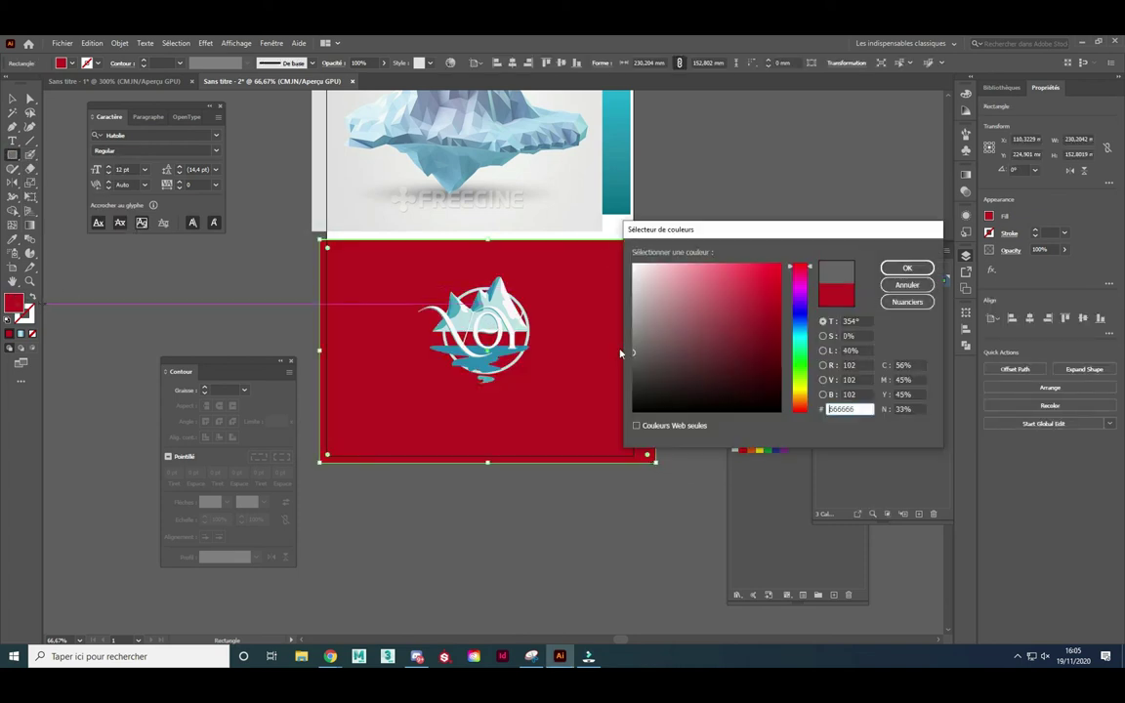
{"action": "left_click", "coordinate": [906, 268]}
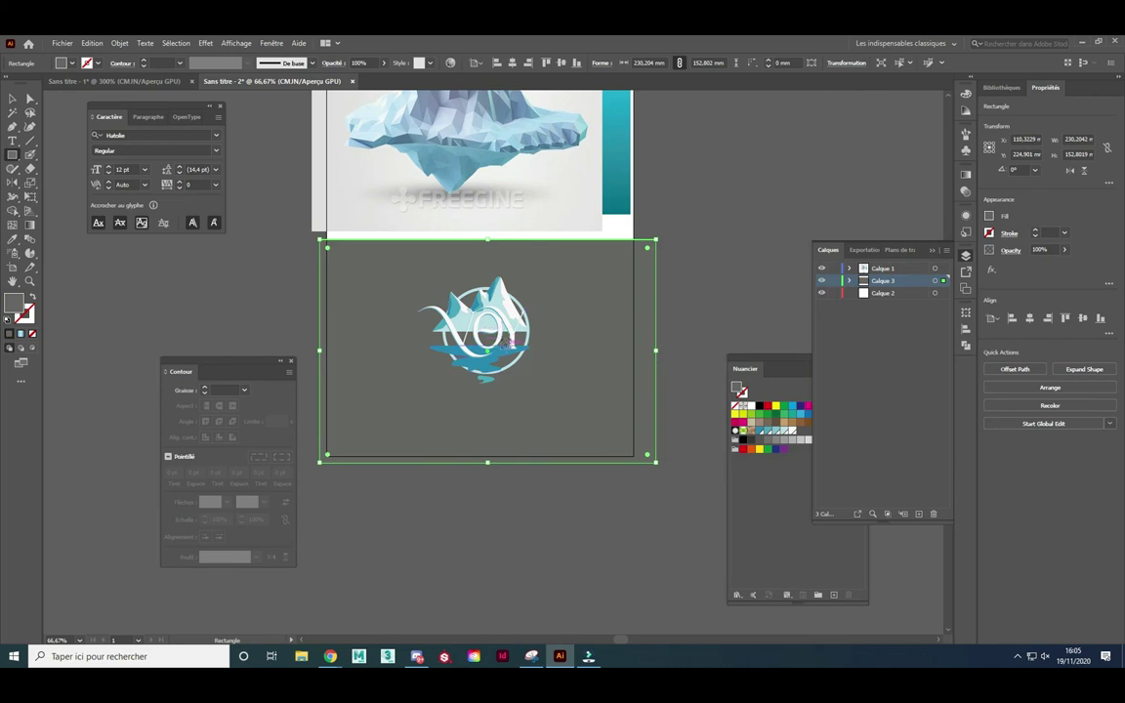
{"action": "scroll", "coordinate": [514, 343], "scroll_direction": "up", "scroll_amount": 2}
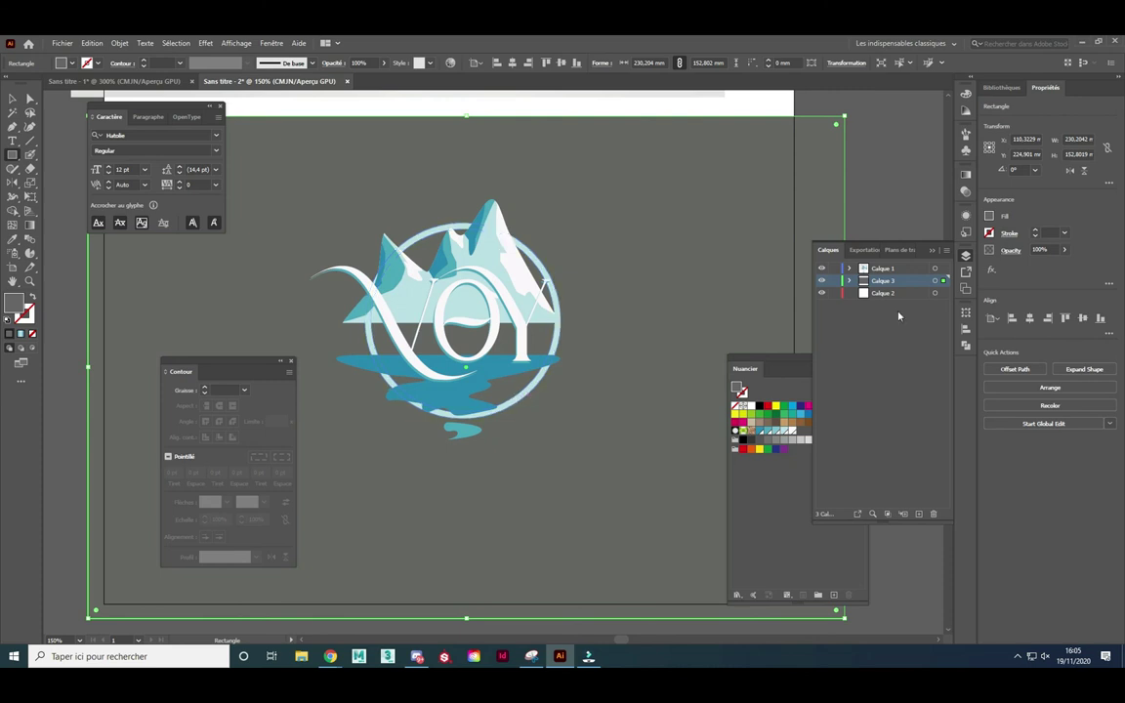
{"action": "left_click", "coordinate": [835, 282]}
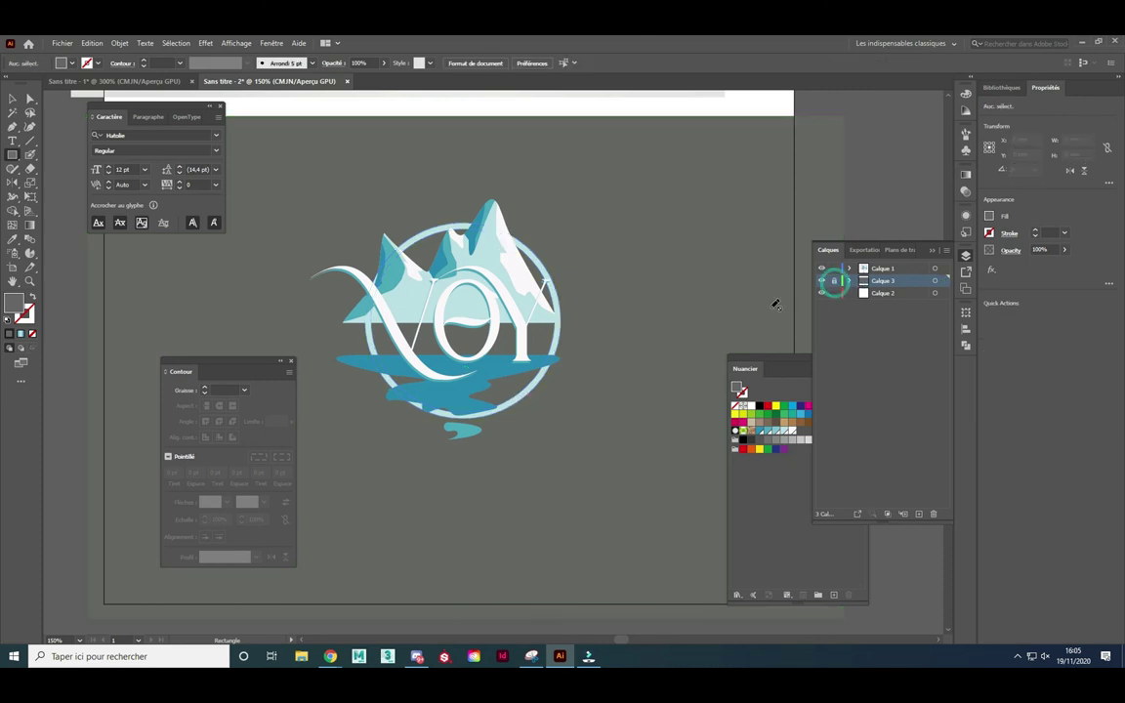
{"action": "left_click_drag", "start_coordinate": [236, 364], "coordinate": [150, 358]}
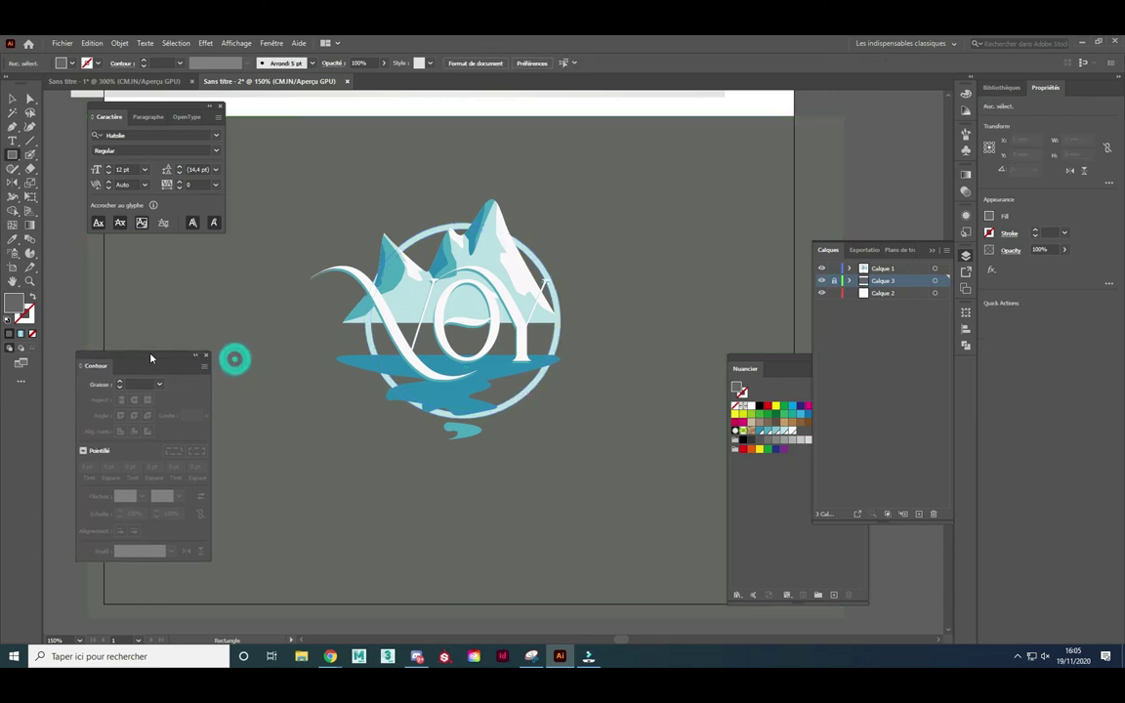
{"action": "scroll", "coordinate": [426, 323], "scroll_direction": "up", "scroll_amount": 1}
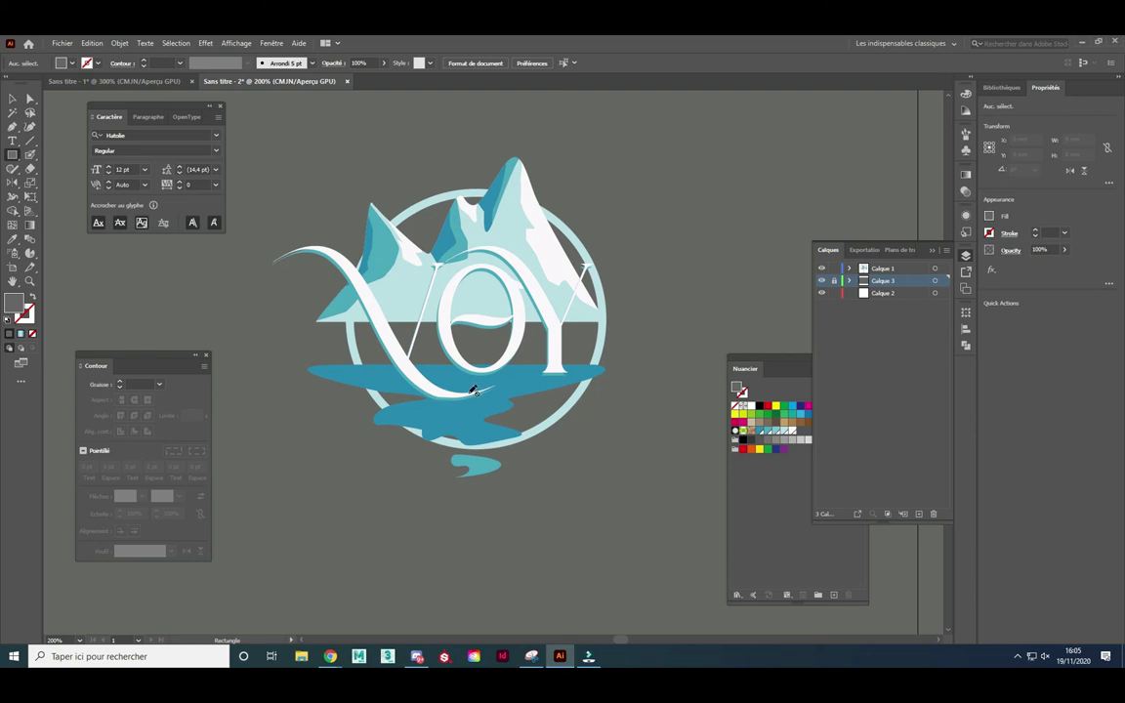
{"action": "scroll", "coordinate": [474, 391], "scroll_direction": "down", "scroll_amount": 3}
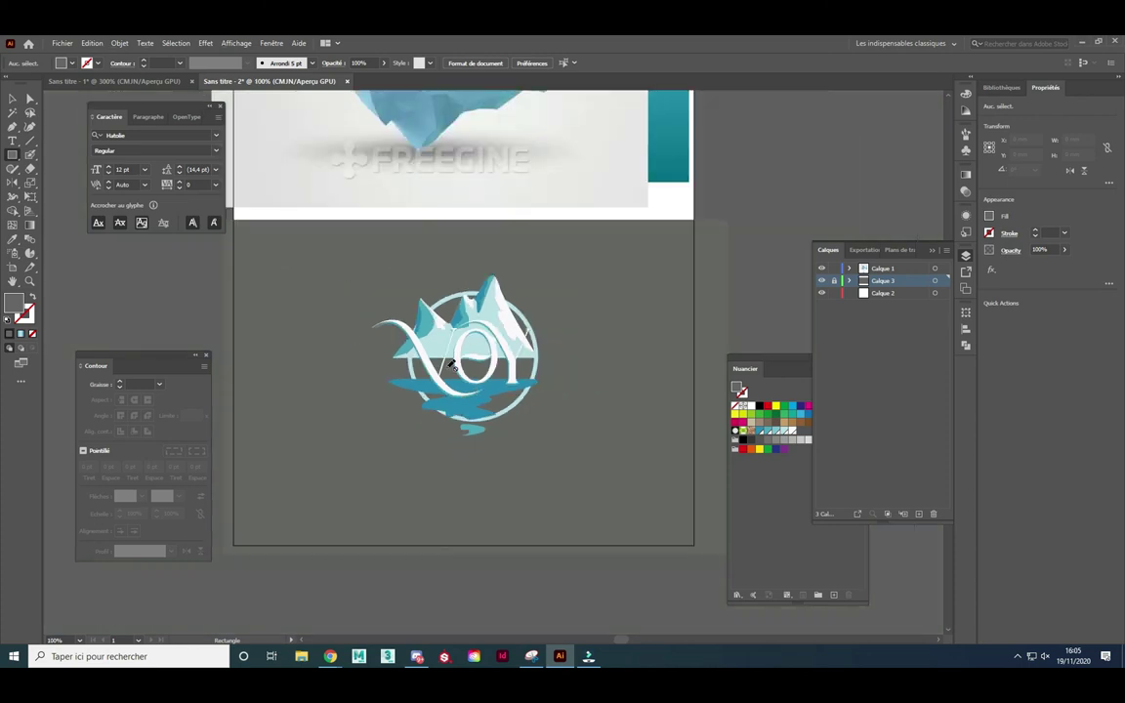